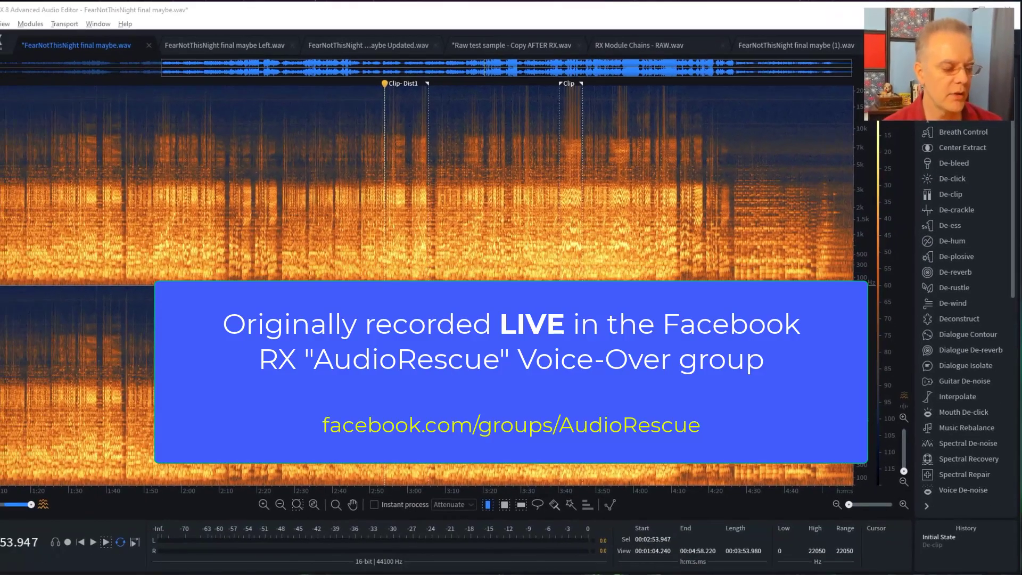
- Switch to Studio One, hide the file browser and show the mixing console
mouse_move(190, 574)
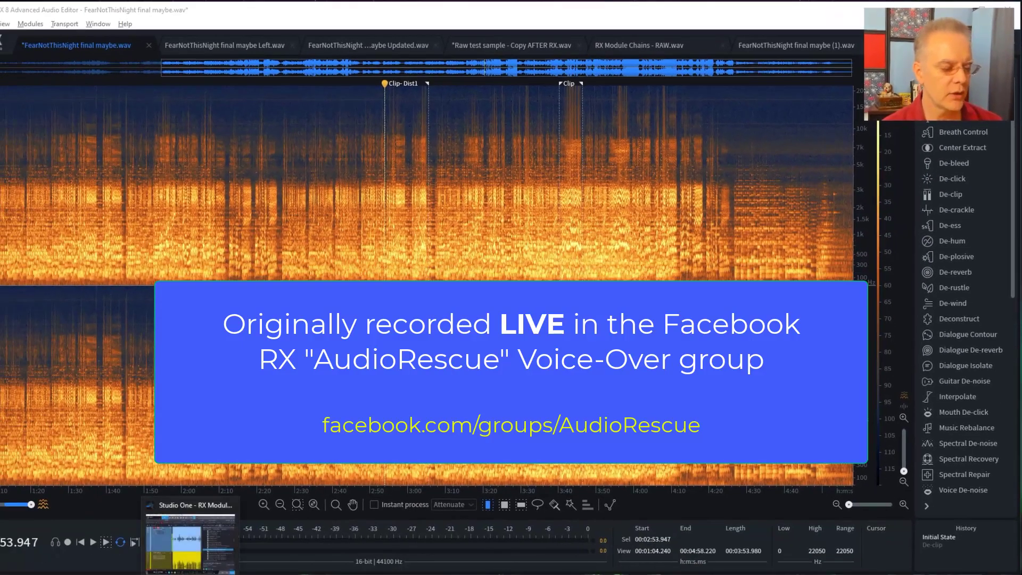
click(191, 543)
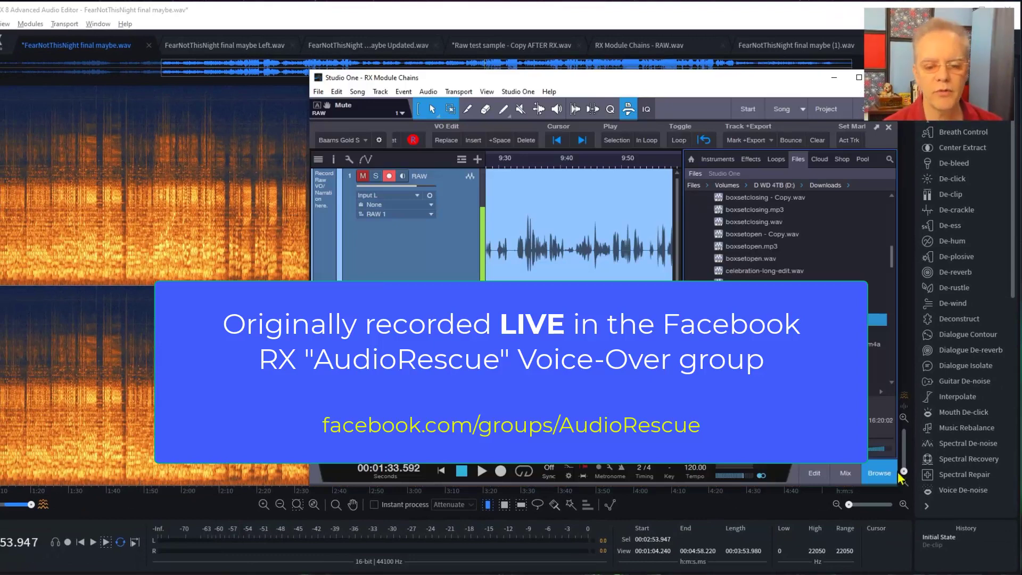
click(878, 480)
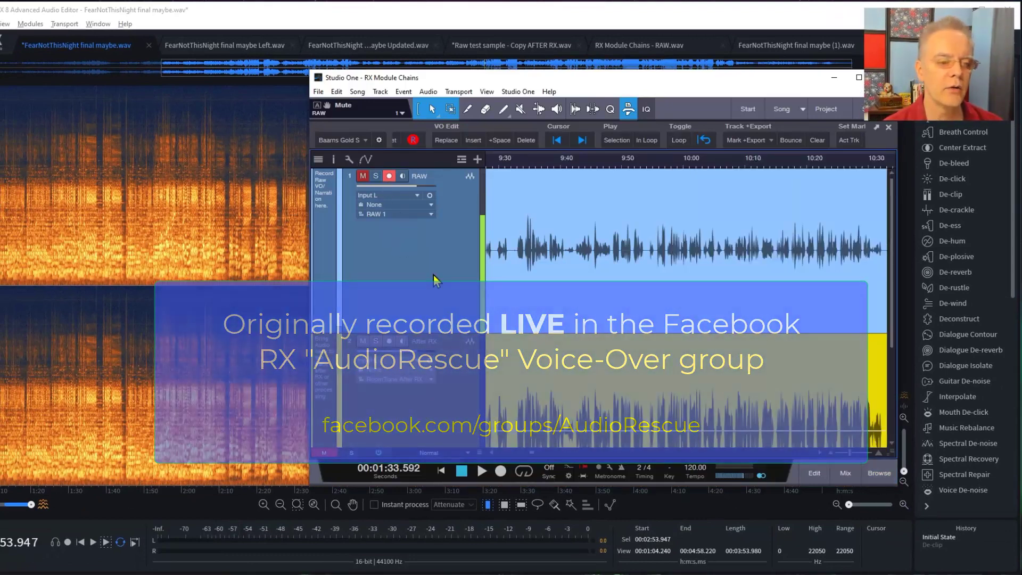
key(F3)
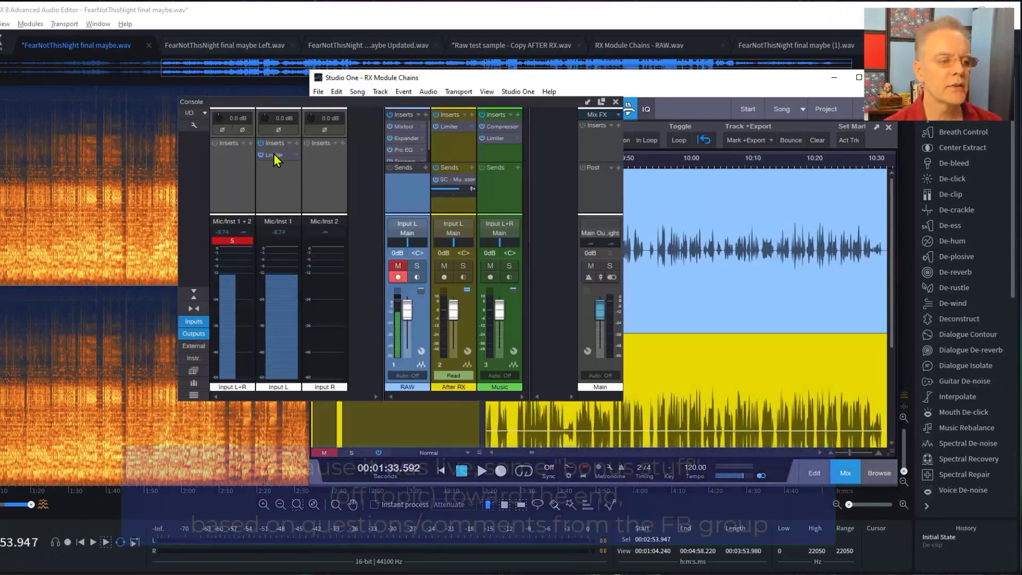
- Inspect the Limiter on the Input L channel, then close it with the console and minimise Studio One
click(275, 155)
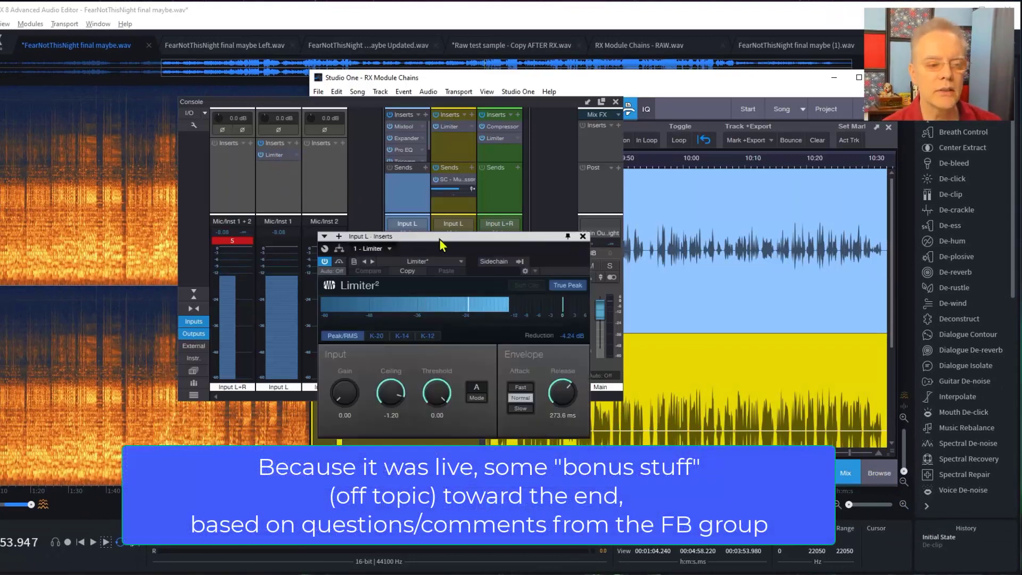
drag(439, 237, 539, 212)
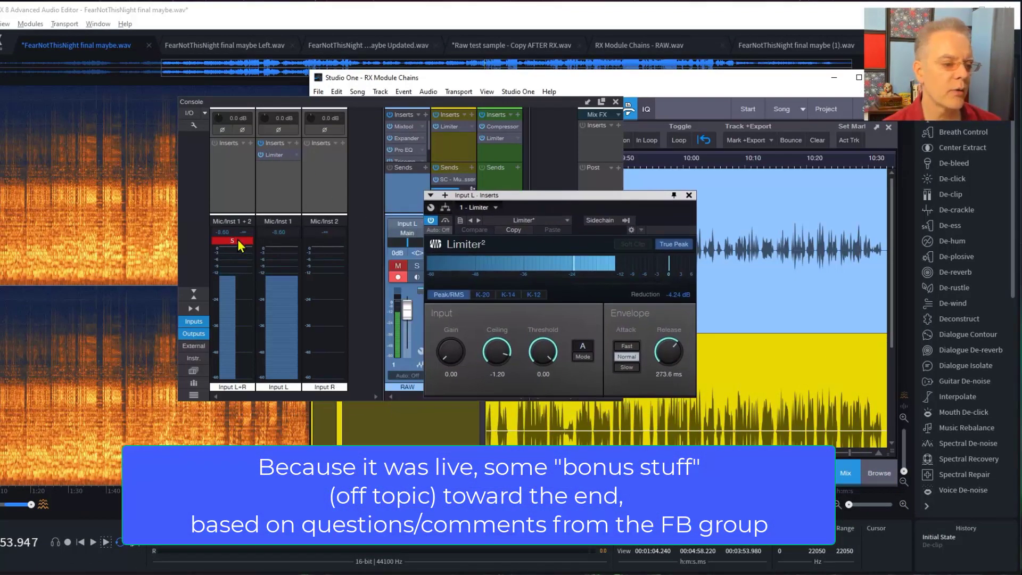
click(238, 240)
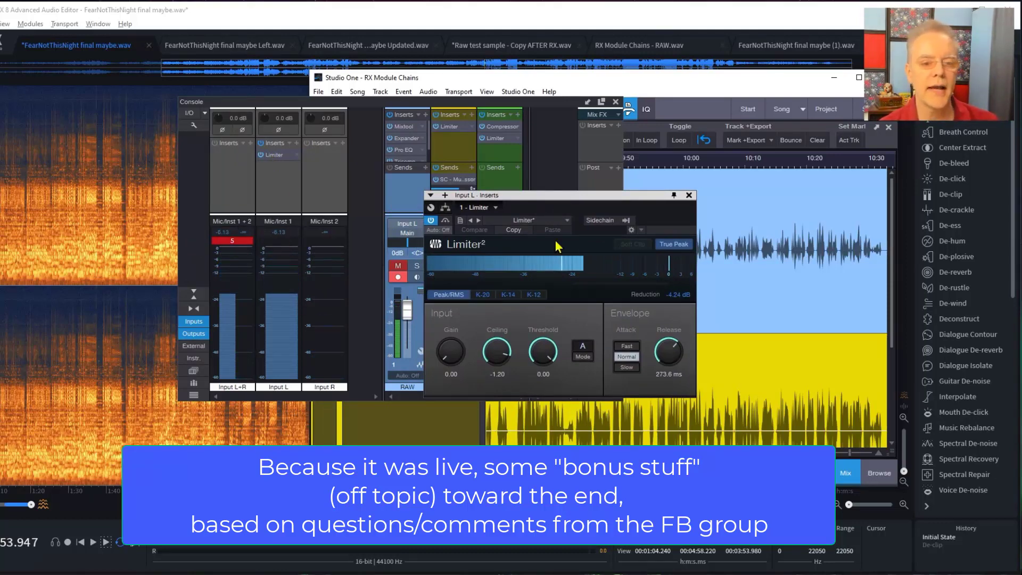
click(690, 196)
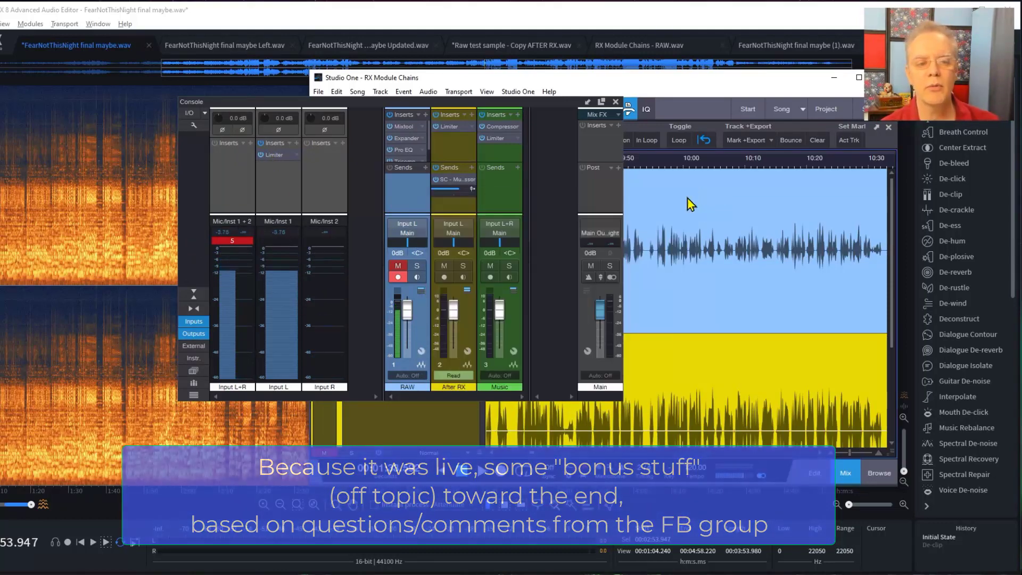
click(616, 102)
click(834, 80)
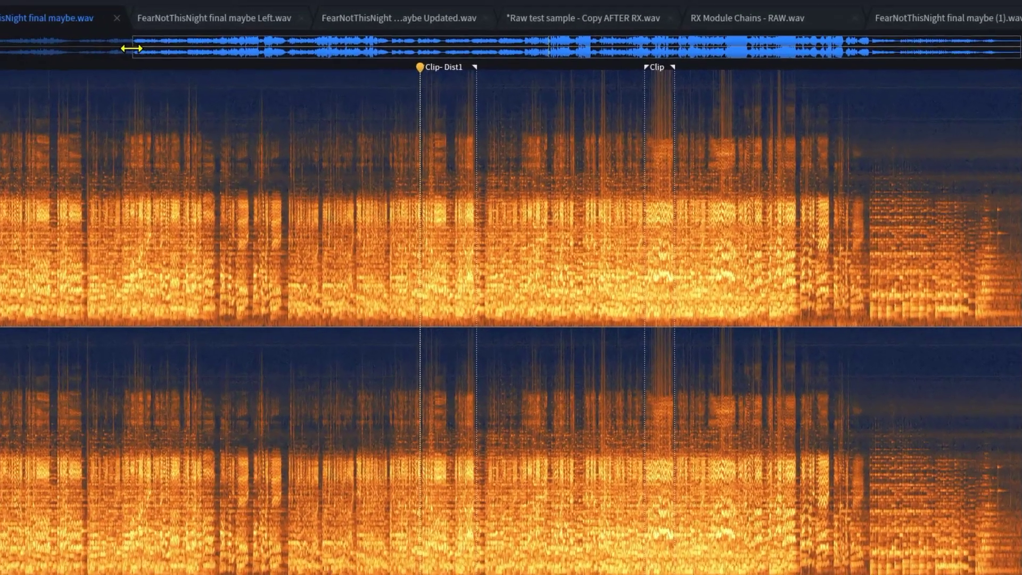
- In Studio One's file browser, bring up the Split to Mono Files option for "FearNotThisNight final maybe Updated.wav", then return to RX
drag(161, 68, 0, 68)
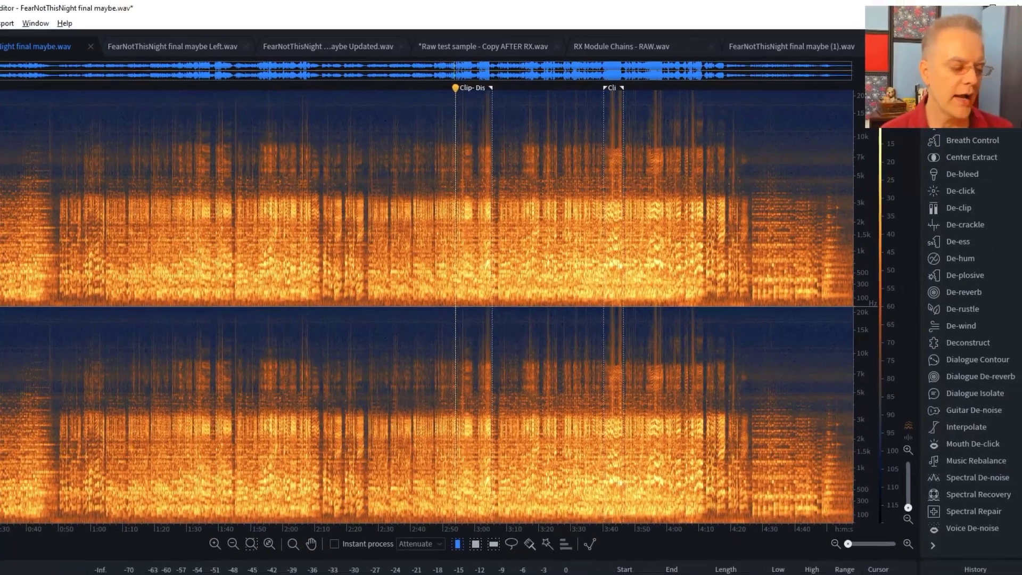
key(alt+Tab)
click(885, 514)
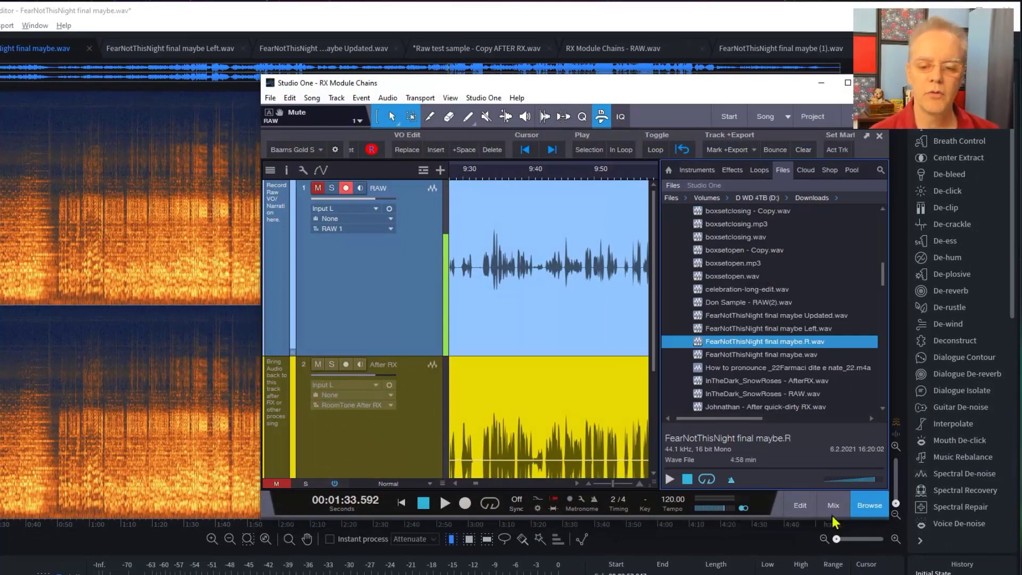
right_click(767, 315)
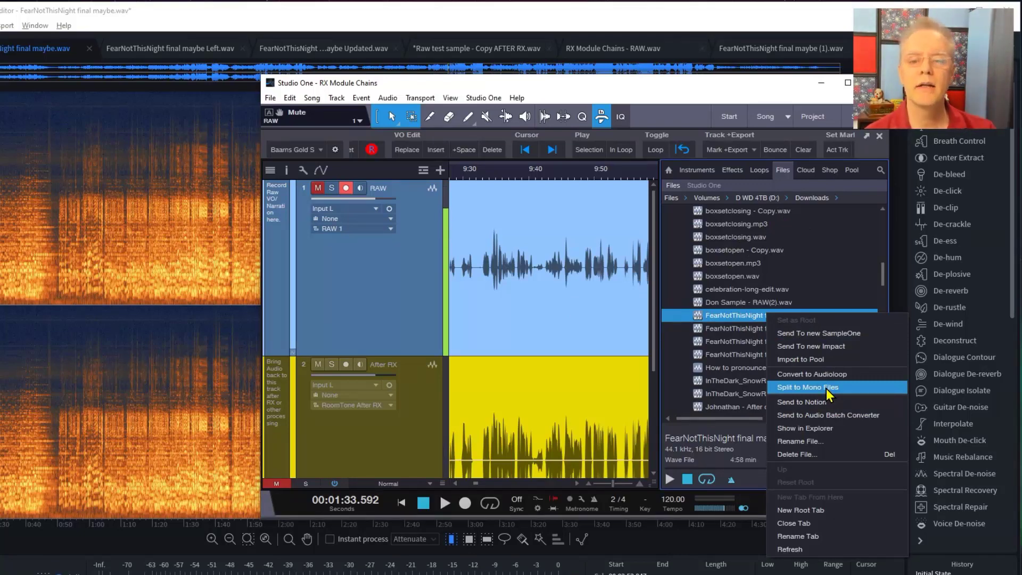
click(164, 217)
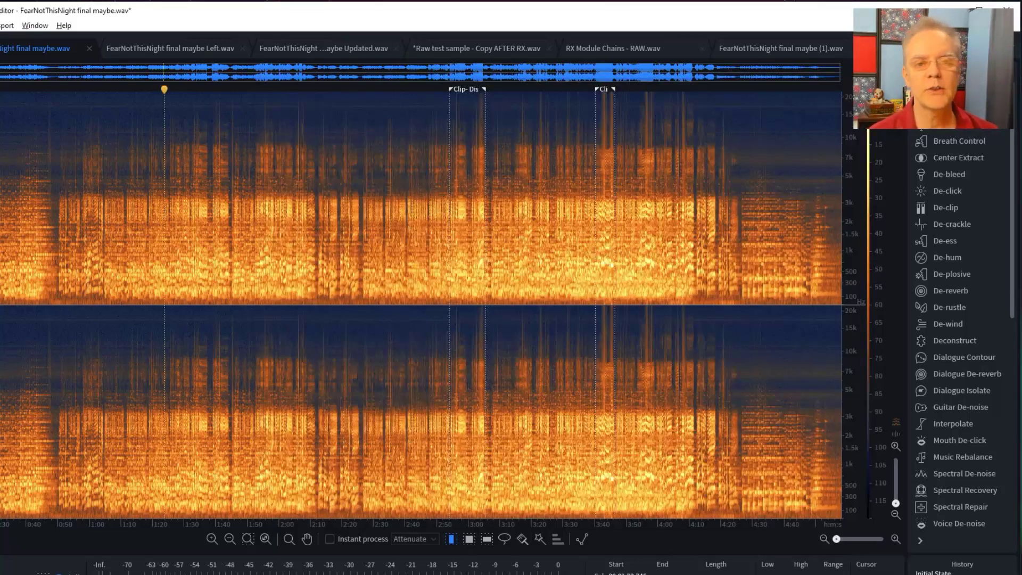
- View the spectrogram of "FearNotThisNight final maybe Left.wav" and return to the stereo "FearNotThisNight final maybe.wav"
click(182, 48)
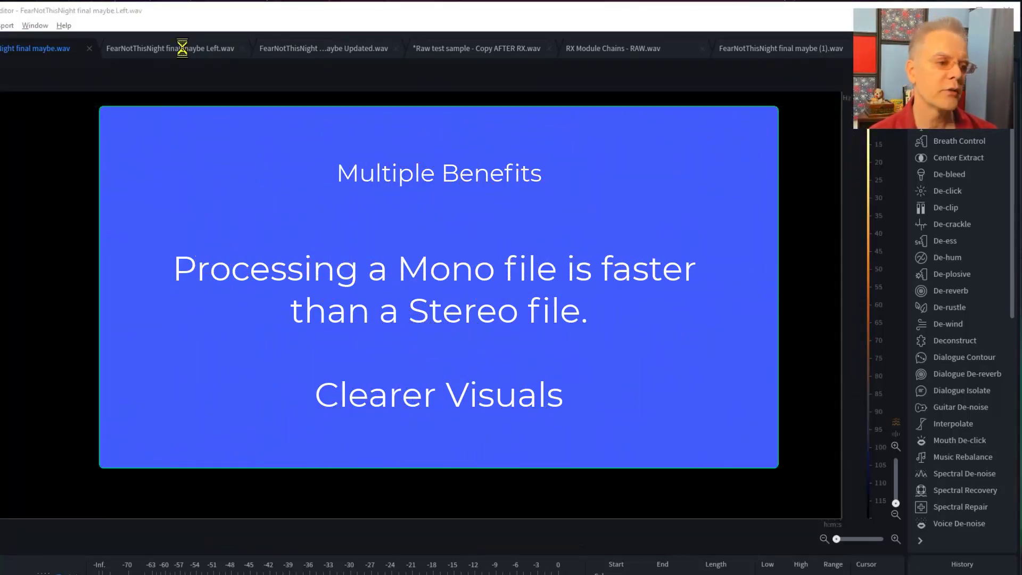
click(467, 266)
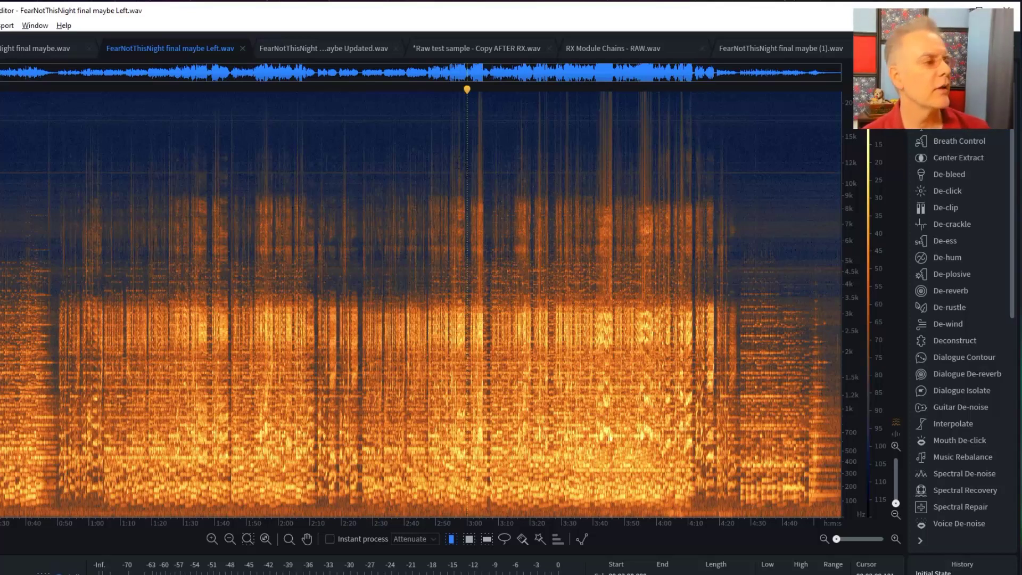
click(4, 47)
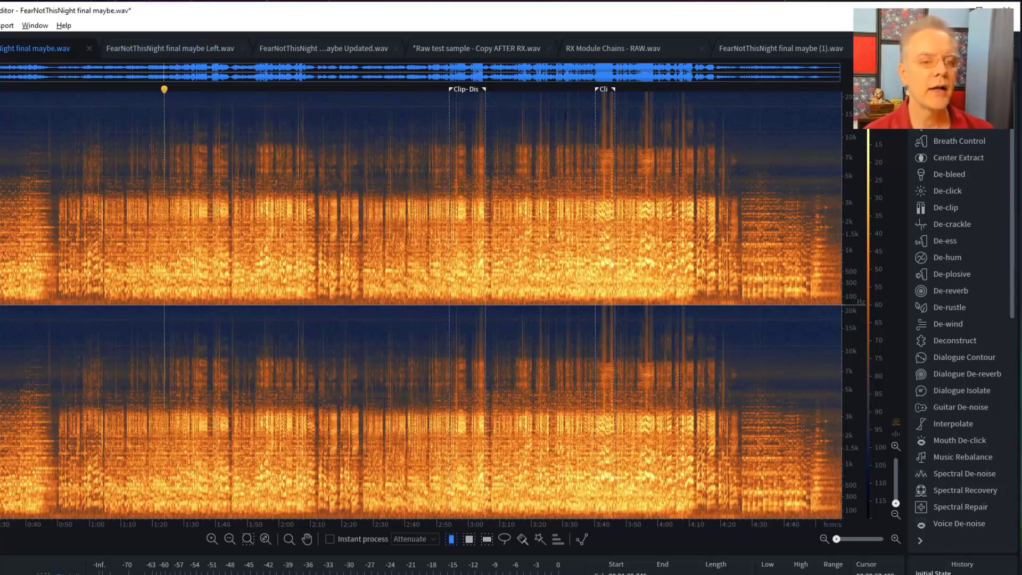
- Show the stereo file as a waveform and zoom in on the Clip- Dist1 region around 3:00
click(430, 147)
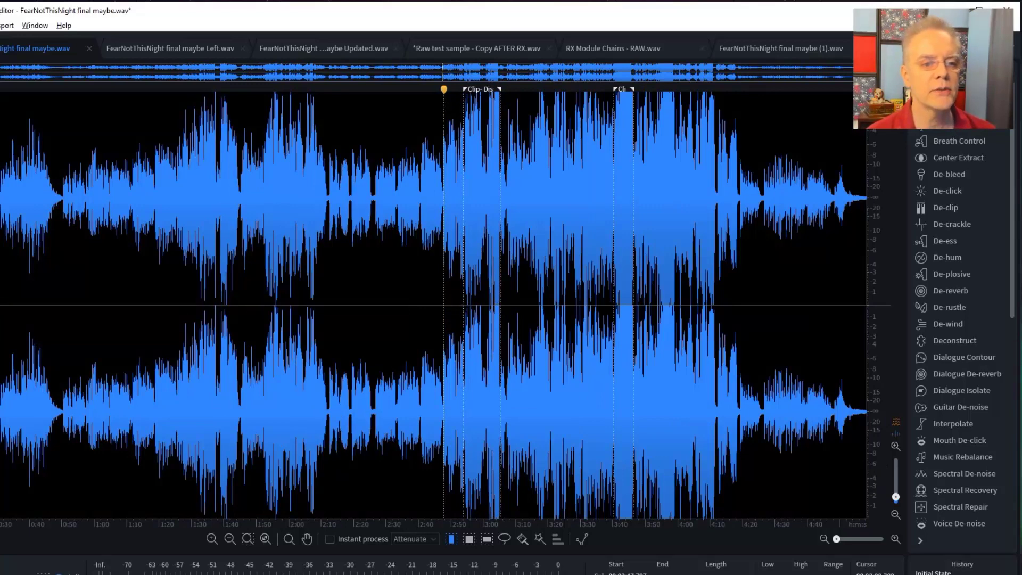
click(483, 148)
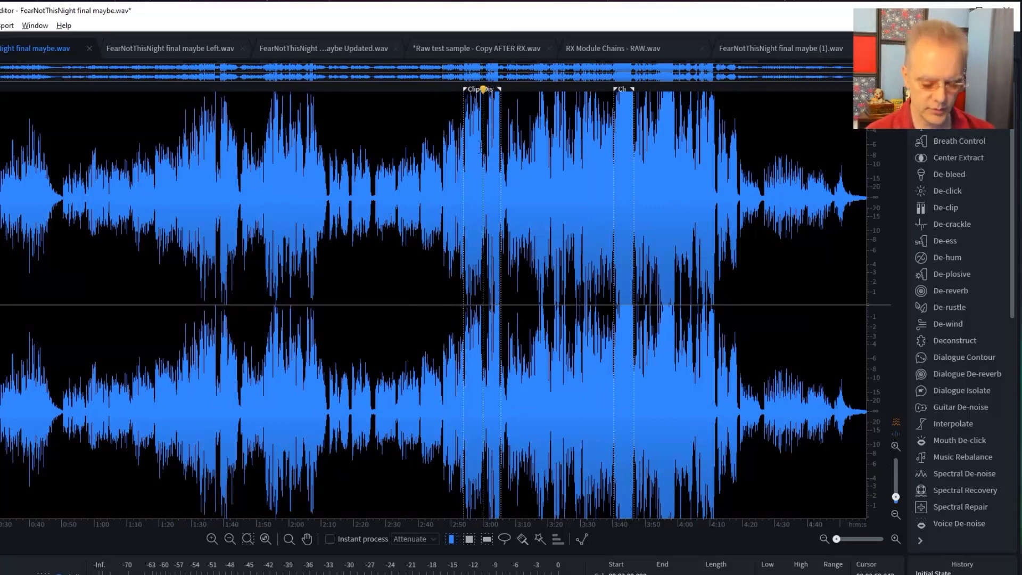
key(ctrl+equal)
key(ctrl+equal)
key(ctrl+equal)
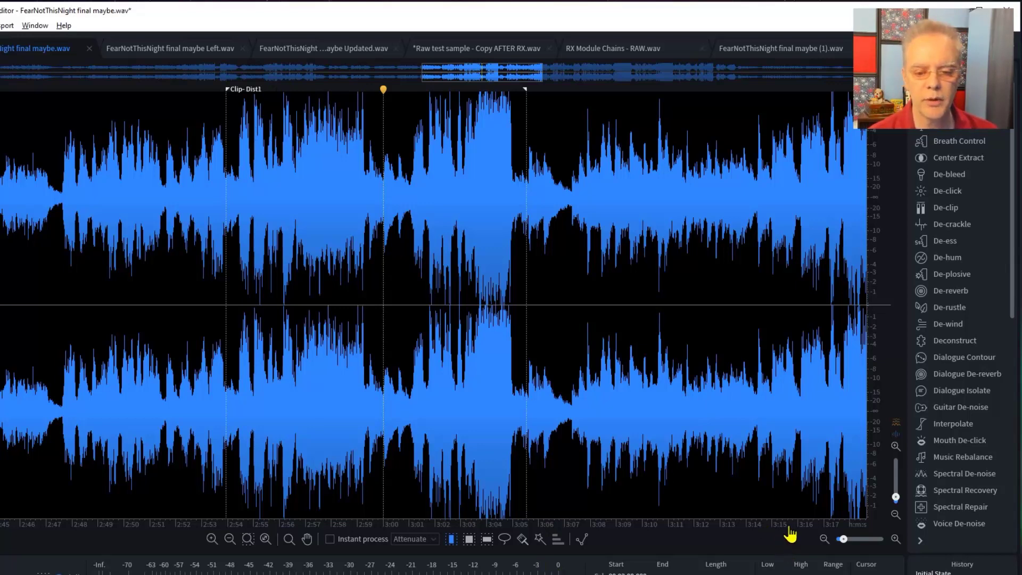
- Examine the waveform up close at the start of the Clip - Dist region, around 3:40
drag(788, 528, 343, 528)
click(478, 276)
key(ctrl+minus)
key(ctrl+minus)
key(ctrl+minus)
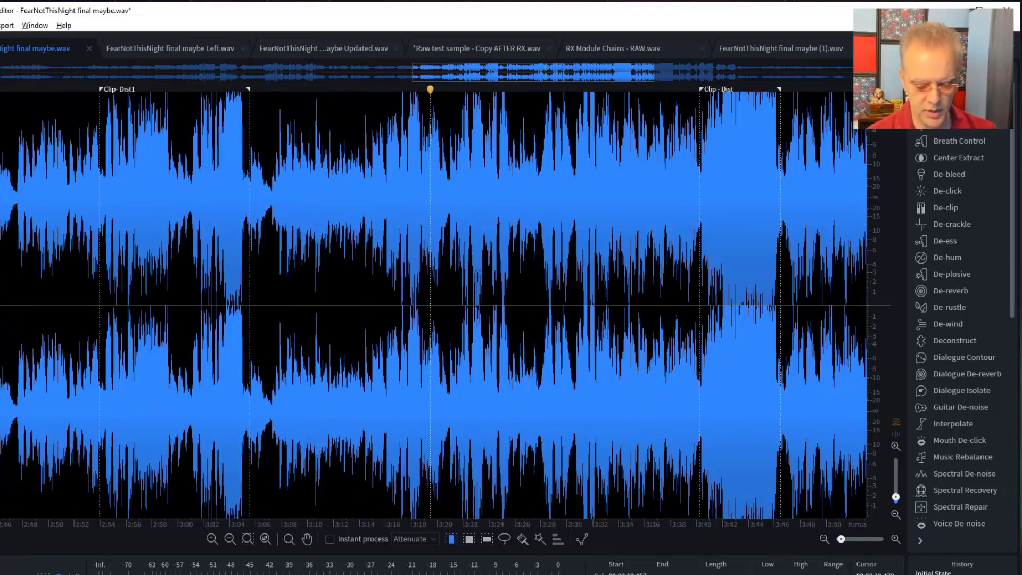
click(568, 142)
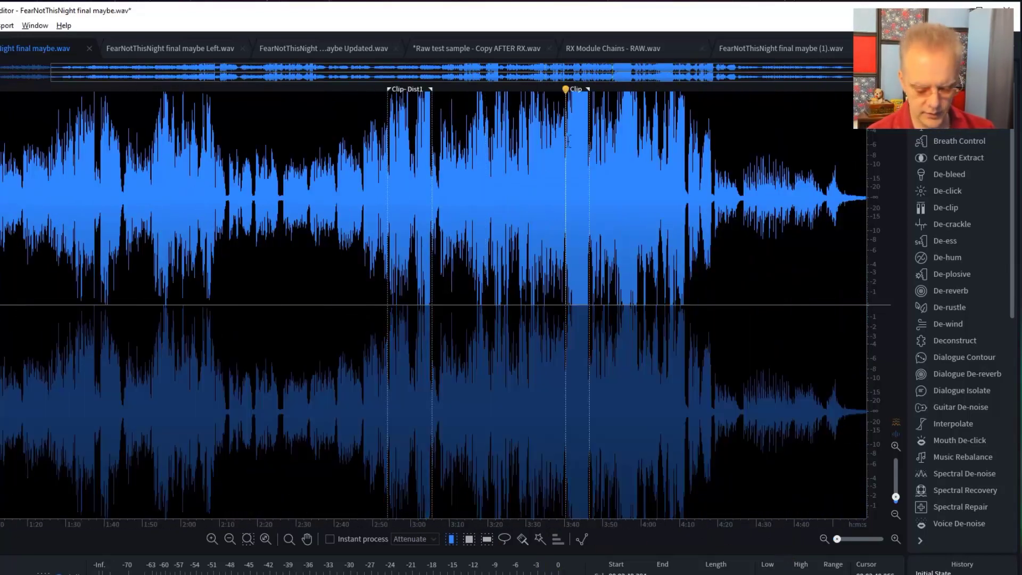
key(ctrl+equal)
key(ctrl+equal)
key(ctrl+equal)
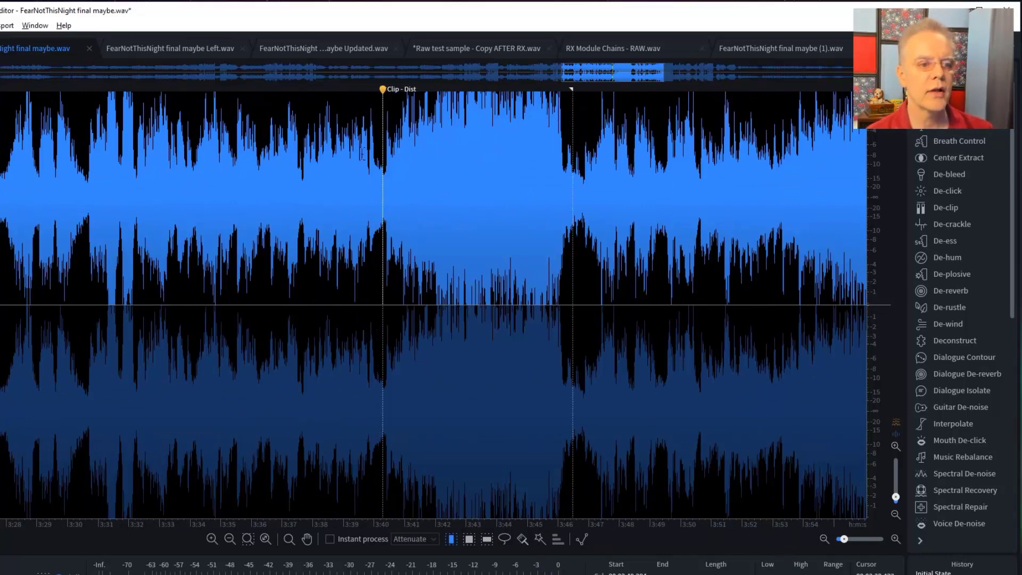
- Audition the start of the Clip - Dist region, isolating the left channel and restoring both channels
click(383, 319)
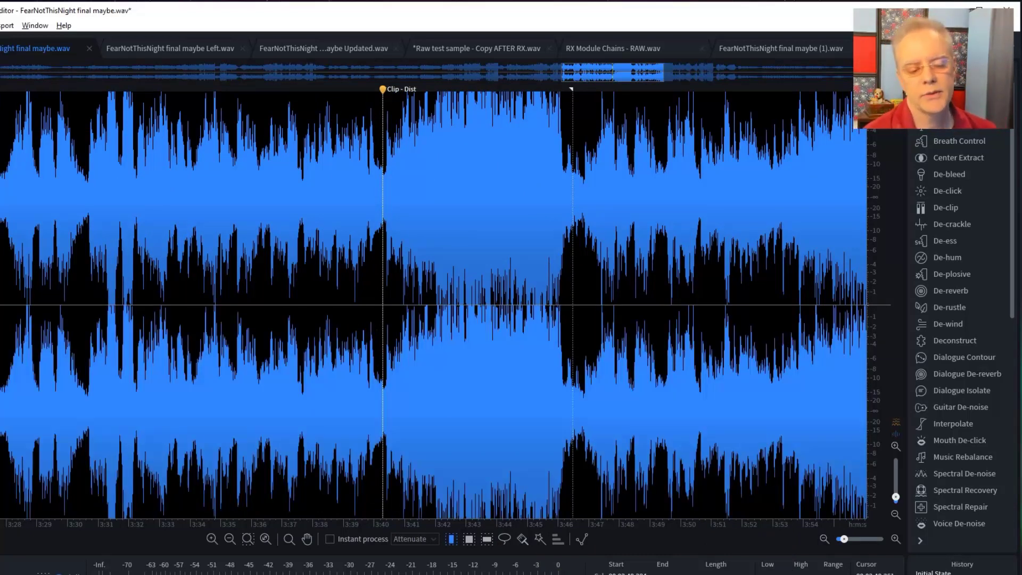
key(space)
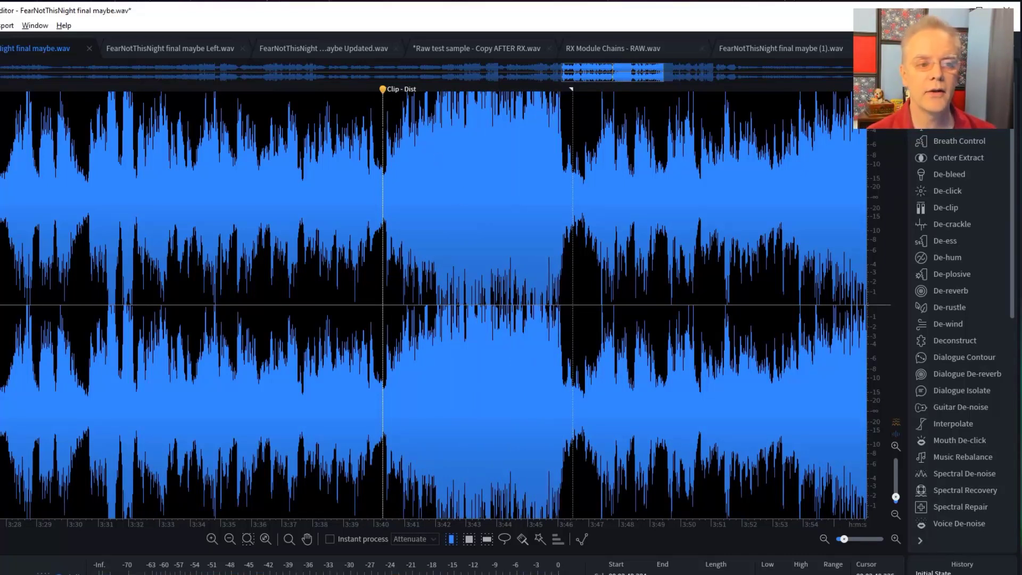
key(ctrl+shift+l)
key(space)
key(space)
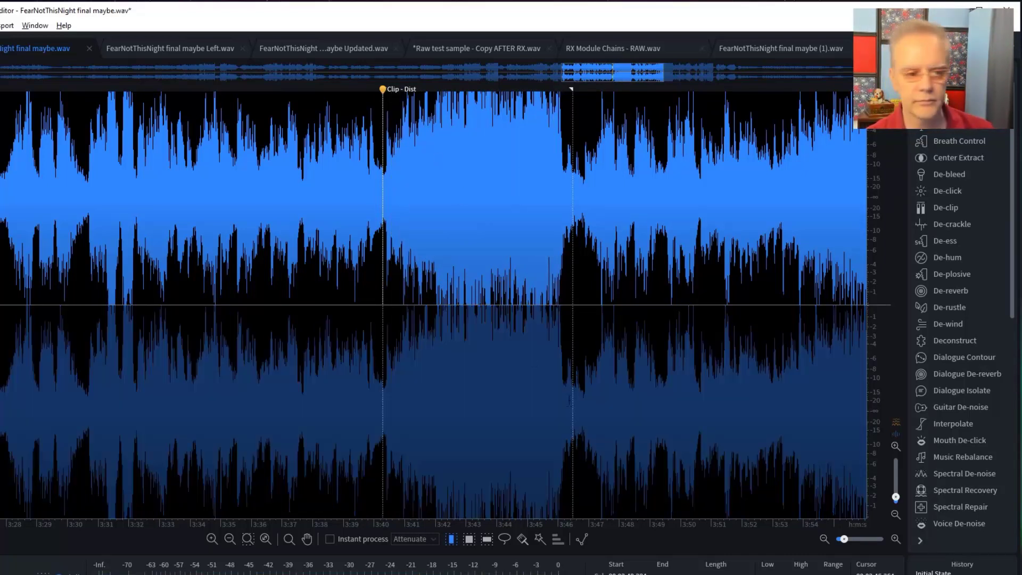
key(ctrl+shift+b)
key(space)
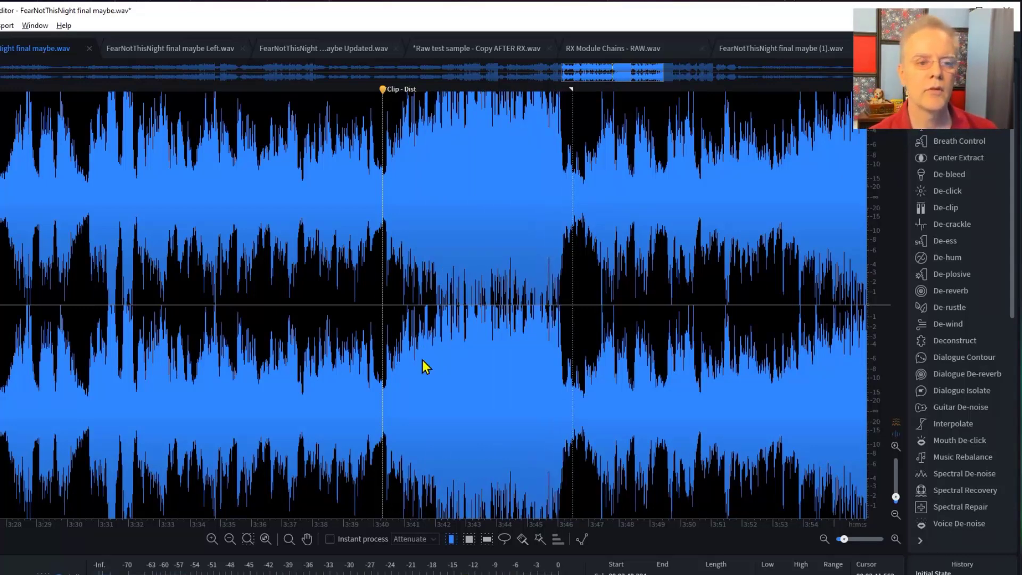
- Play the Clip- Dist1 region from about 2:58, with most of the file in view
click(308, 190)
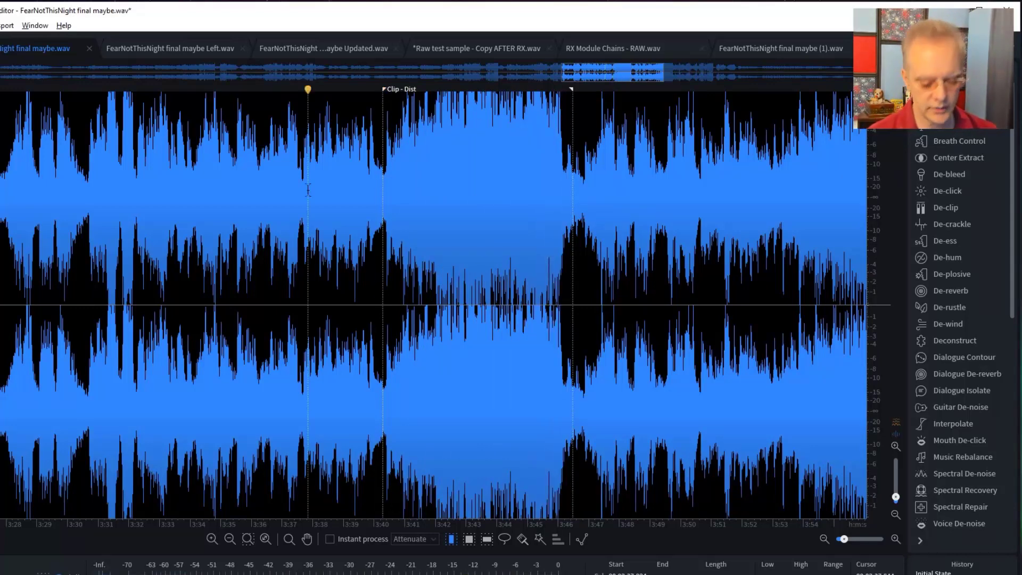
scroll(308, 190, down, 5)
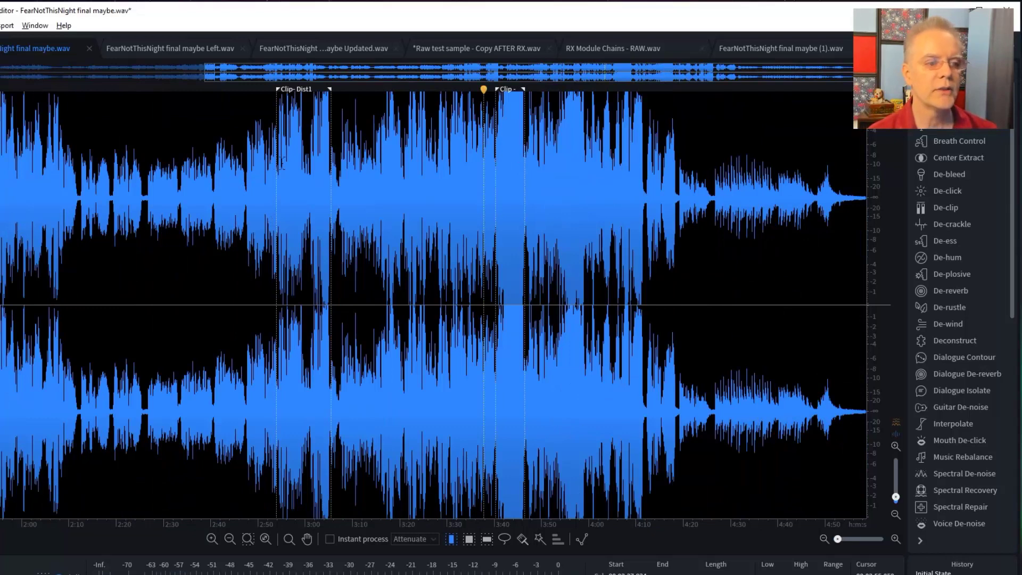
click(277, 172)
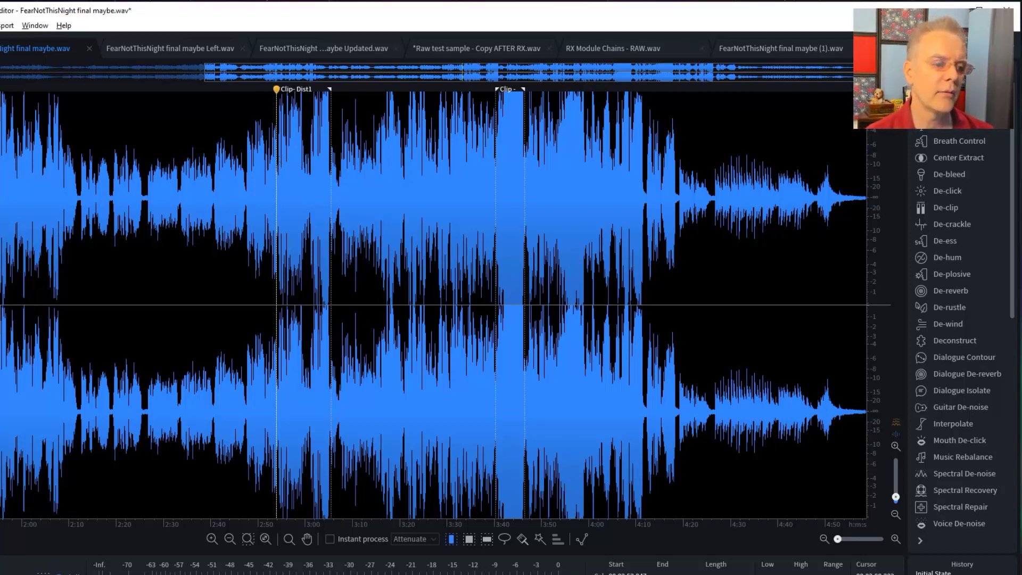
click(305, 117)
click(306, 193)
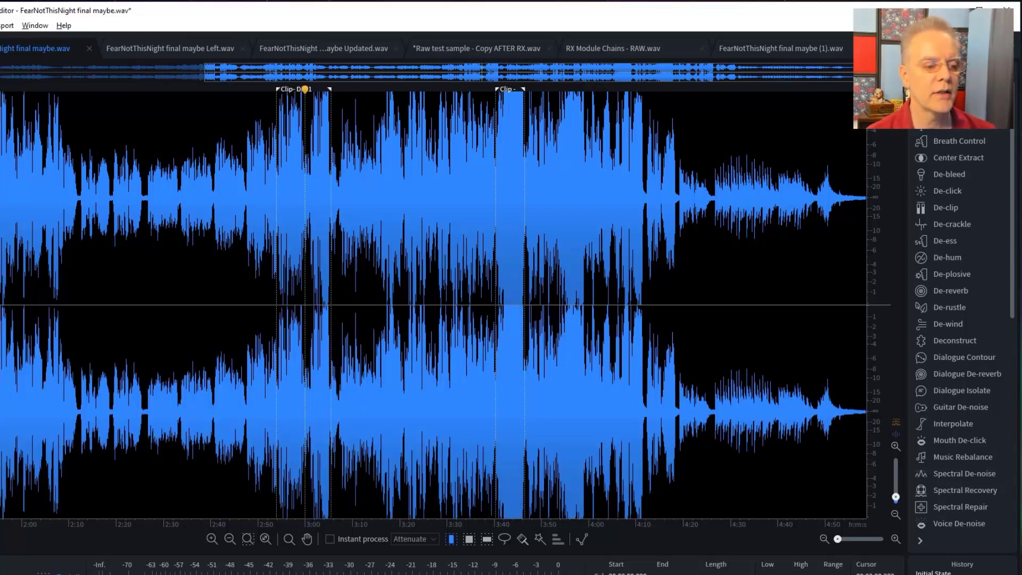
key(space)
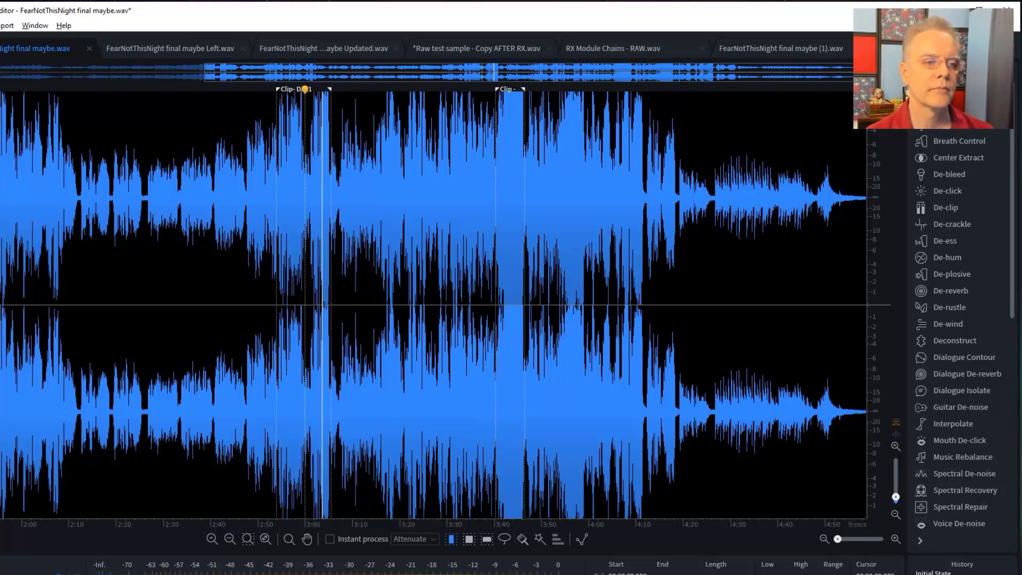
key(space)
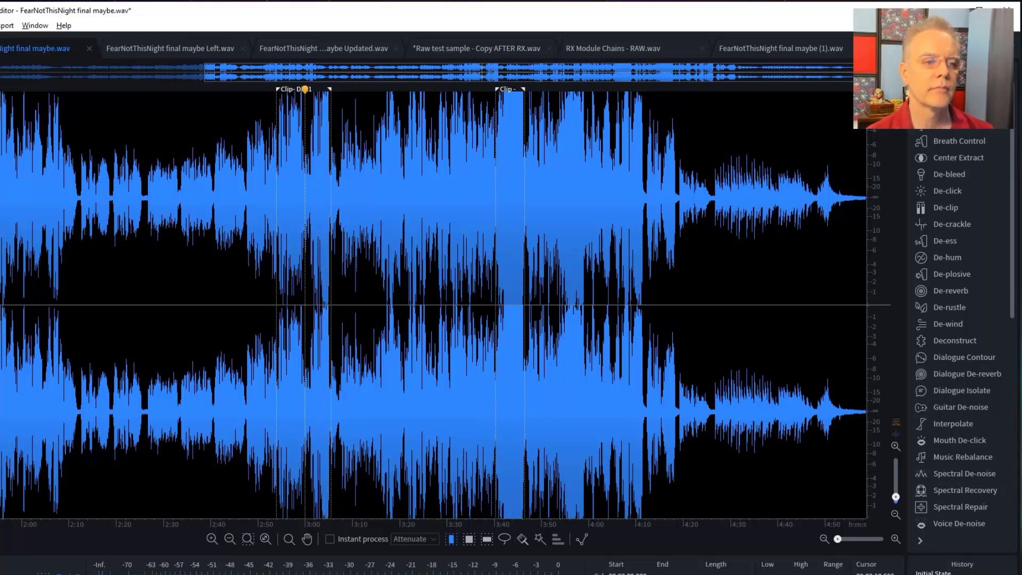
- Play the end of the Clip- Dist1 region from about 3:01, then place the playhead at the Clip - Dist region's start
click(317, 175)
key(space)
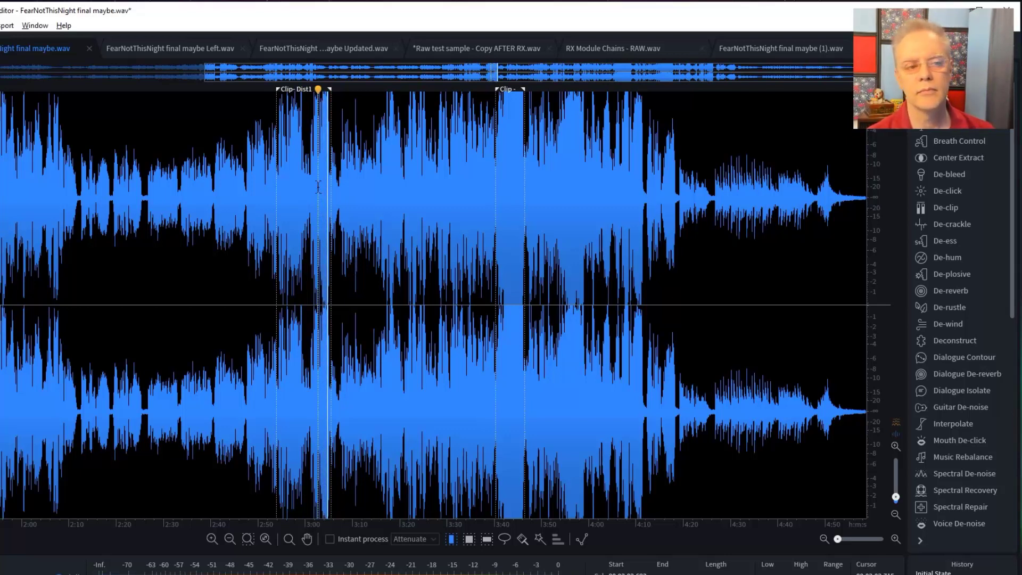
key(space)
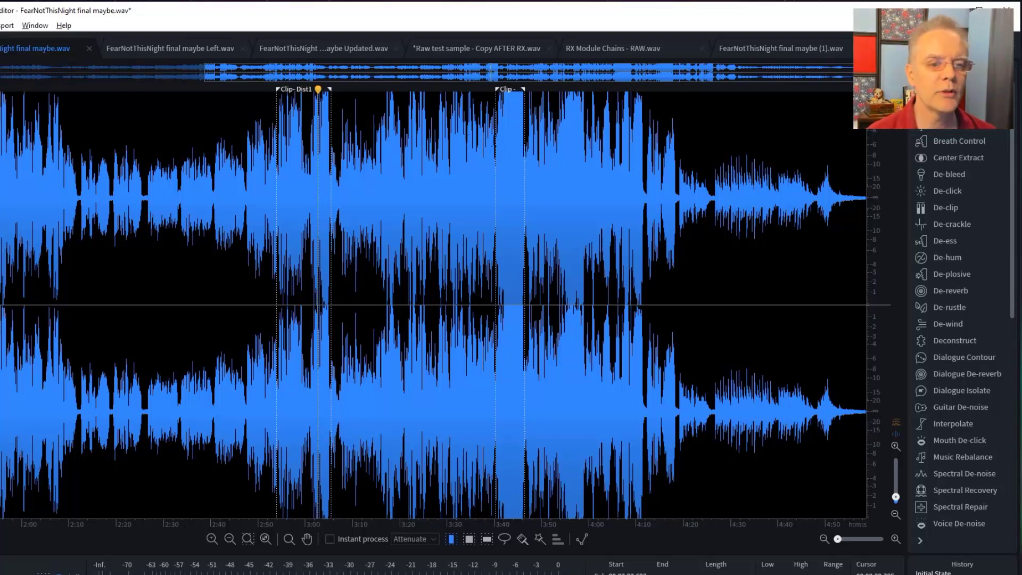
click(497, 158)
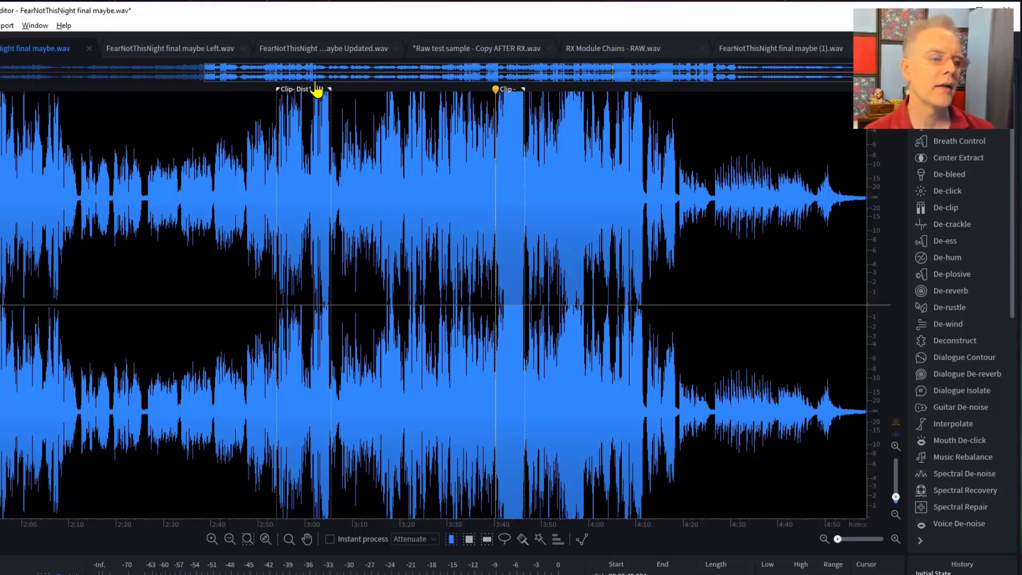
- Place the playhead in the Clip- Dist1 region at about 3:00 and restore both channels
click(299, 90)
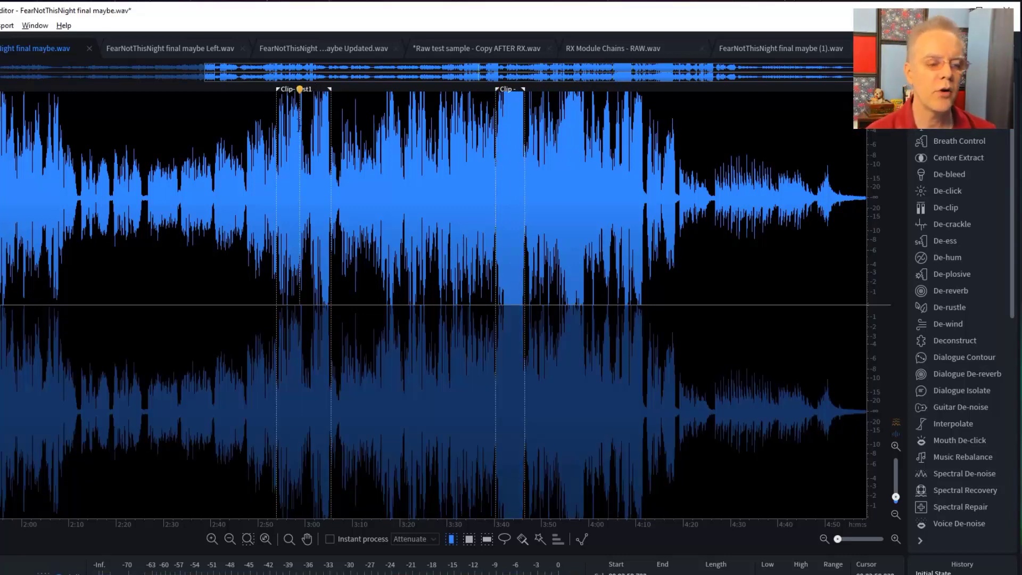
click(304, 91)
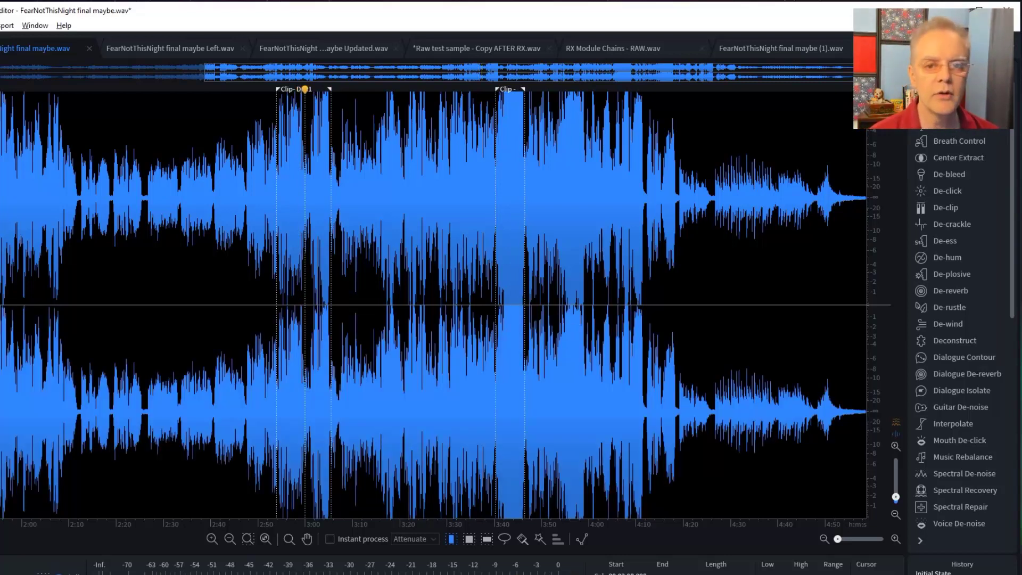
- Compare the mono Left file with the stereo file in full spectrogram view, ending on the stereo file
click(208, 49)
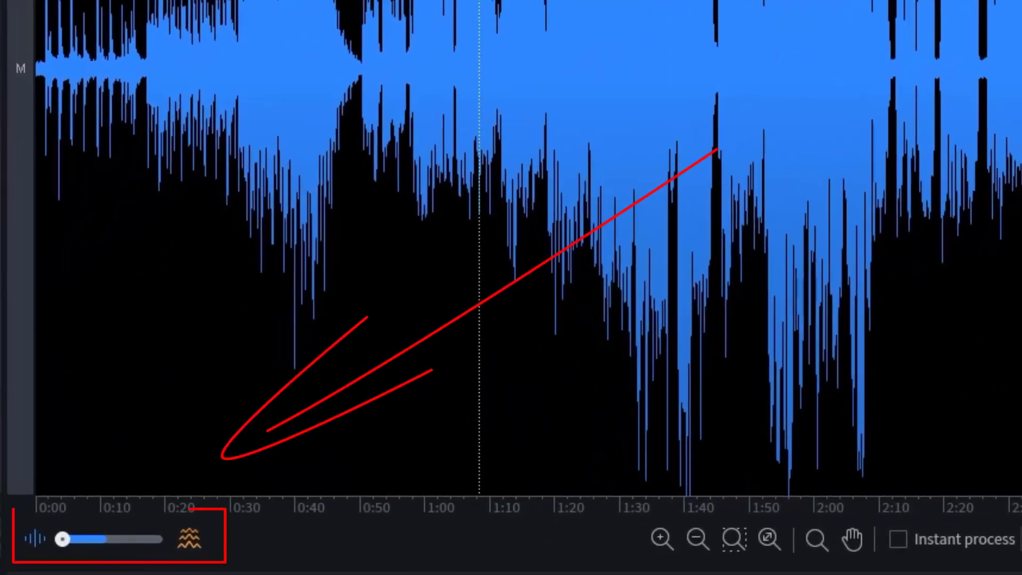
click(190, 539)
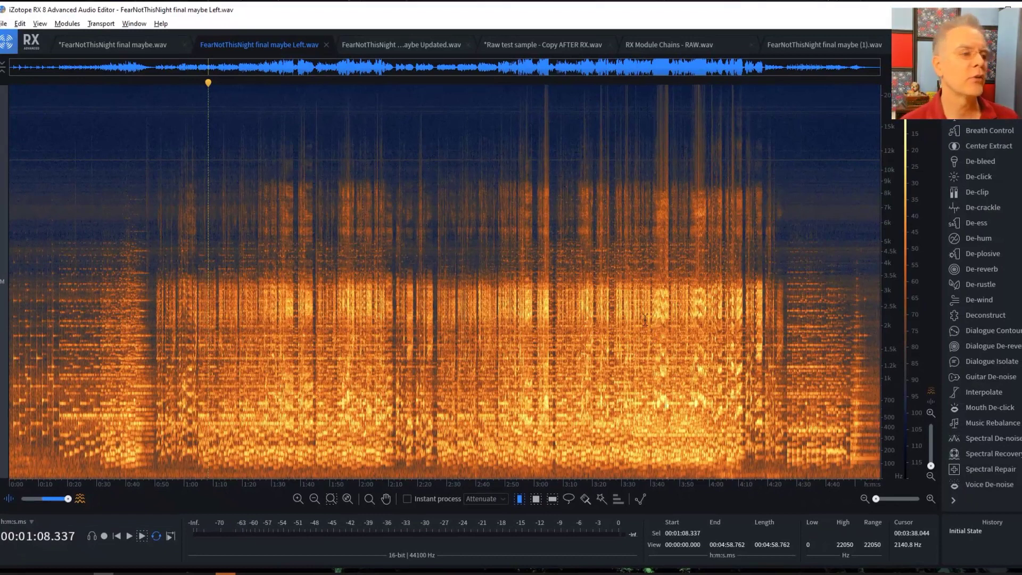
click(130, 44)
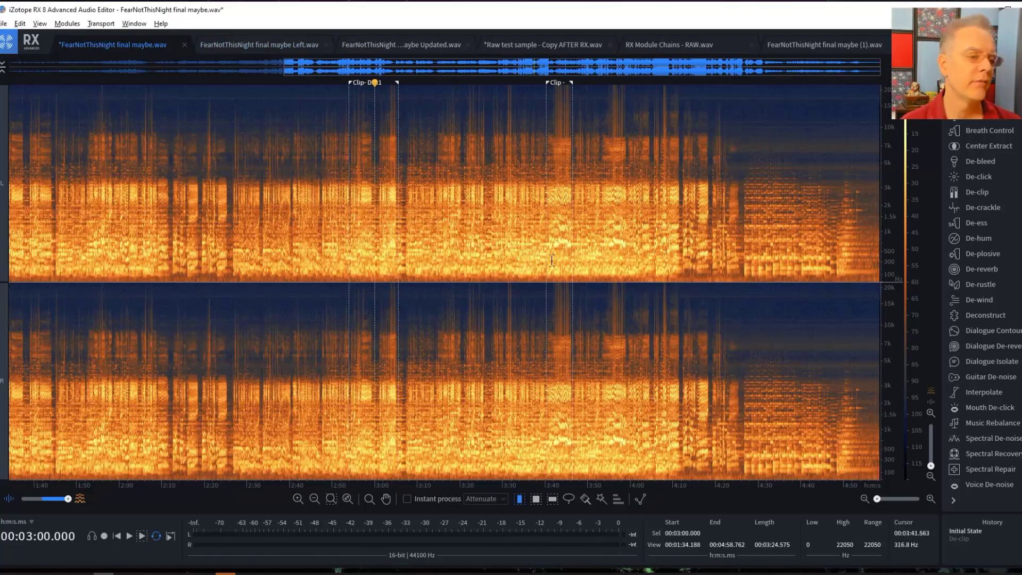
click(289, 47)
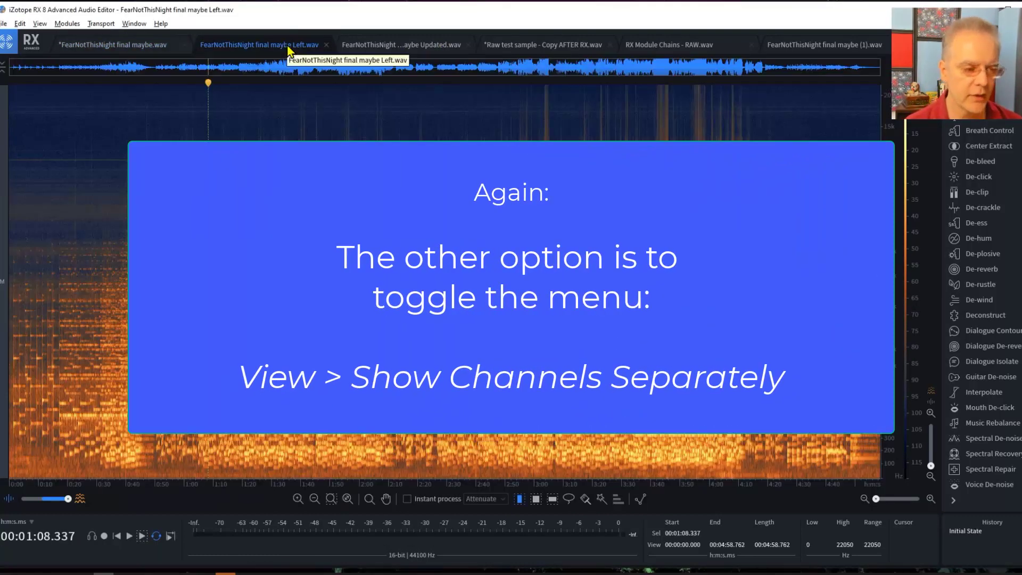
click(146, 50)
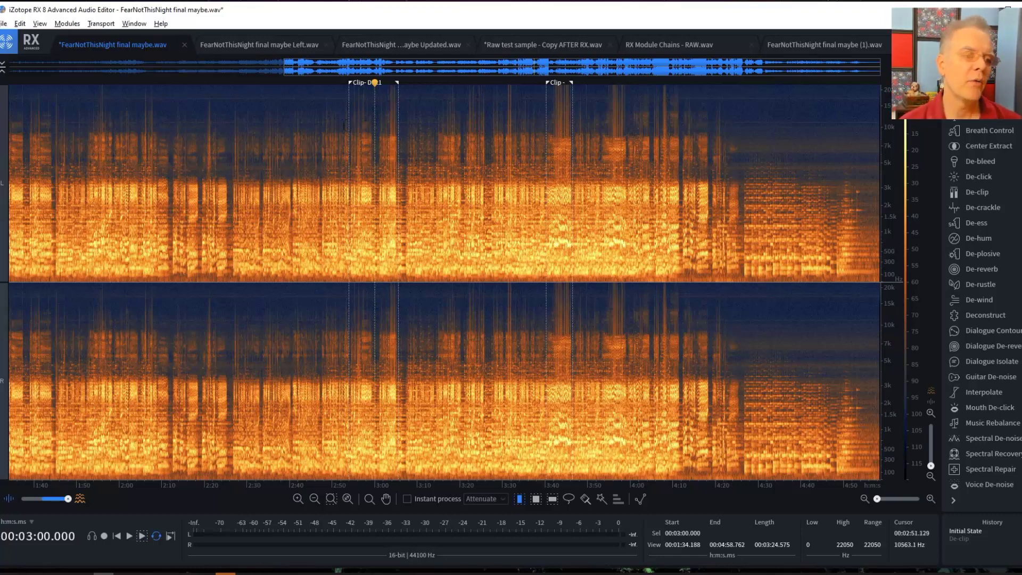
- Examine the spectrogram of both channels by selecting about 2:42 to 4:13, then clear the selection
click(349, 127)
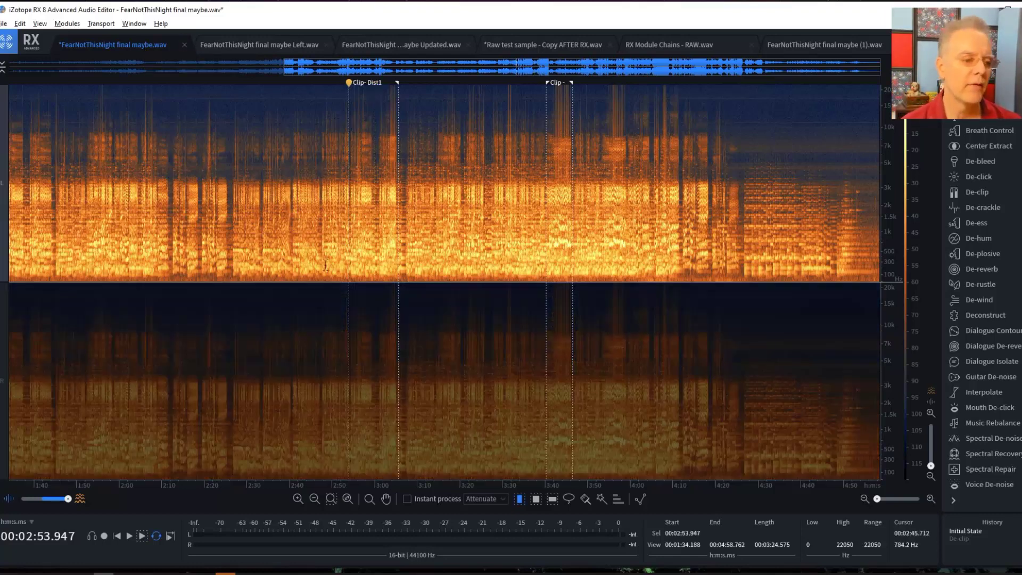
drag(297, 240, 687, 248)
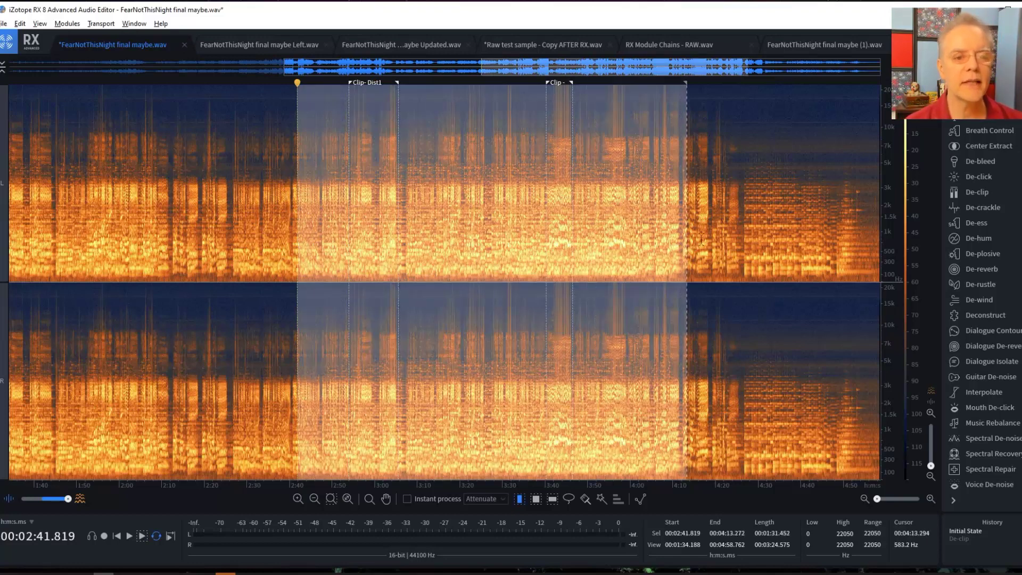
click(781, 220)
click(460, 184)
- Place the playhead inside the Clip- Dist1 region at about 2:56 with both channels active
click(315, 137)
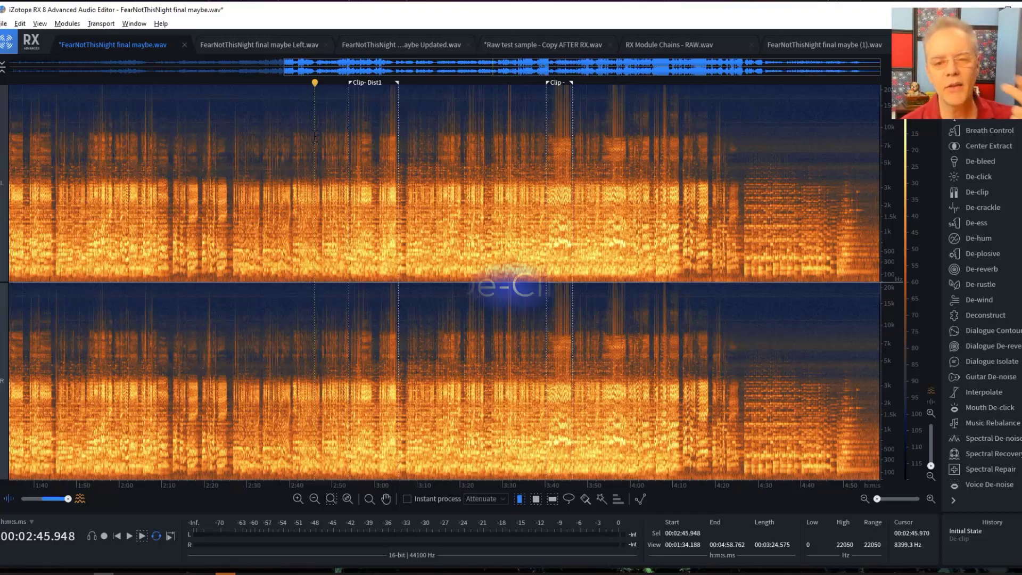
click(375, 126)
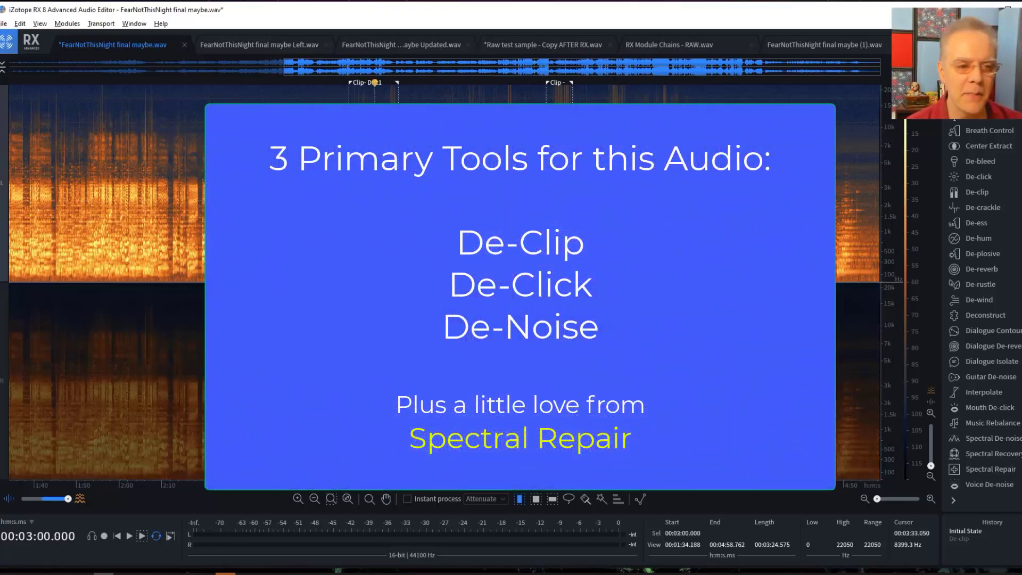
click(357, 184)
click(357, 184)
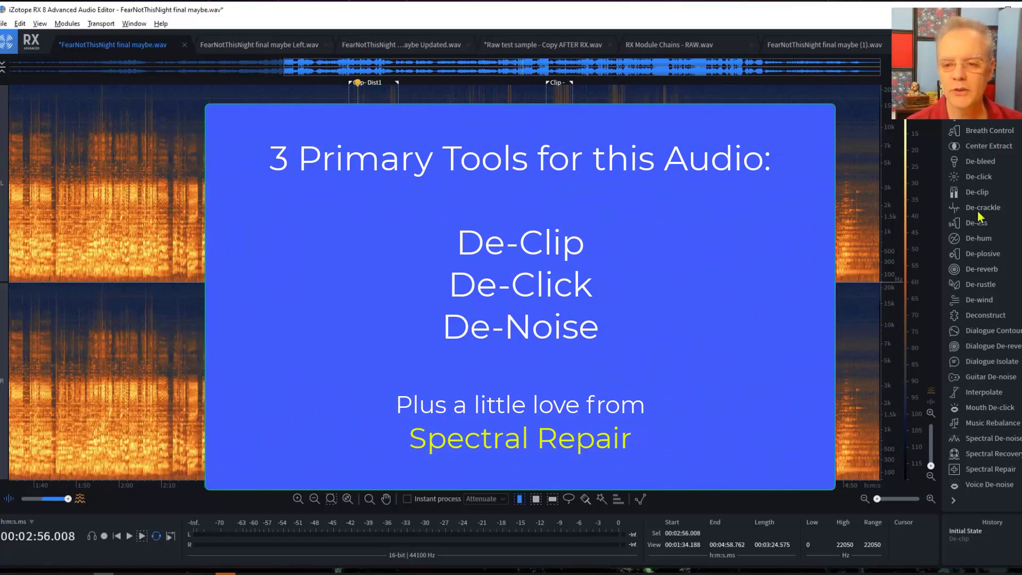
- Open the De-clip module, review its presets, and load High Quality - Clipping at (-1dB)
click(982, 192)
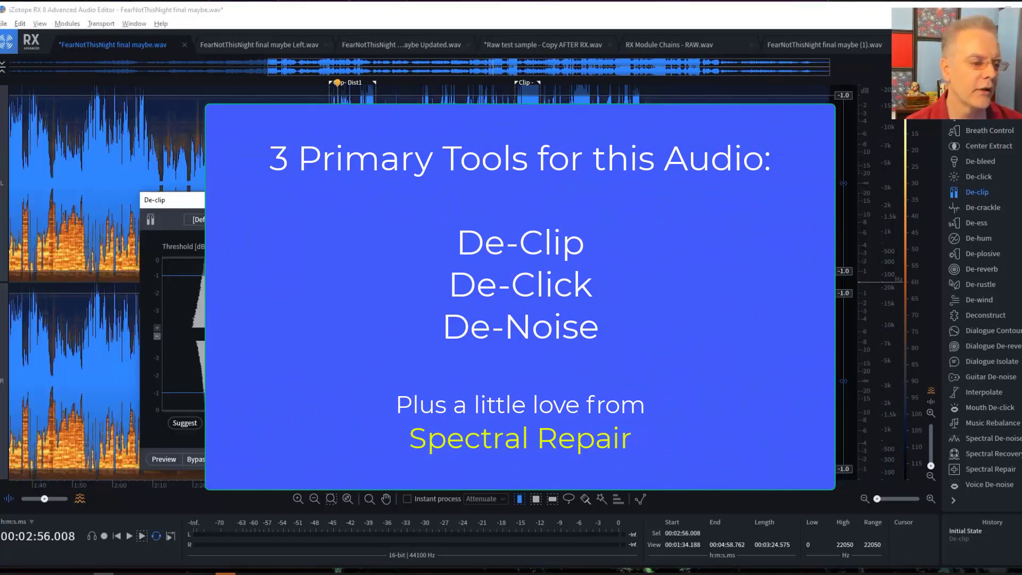
drag(255, 200, 216, 131)
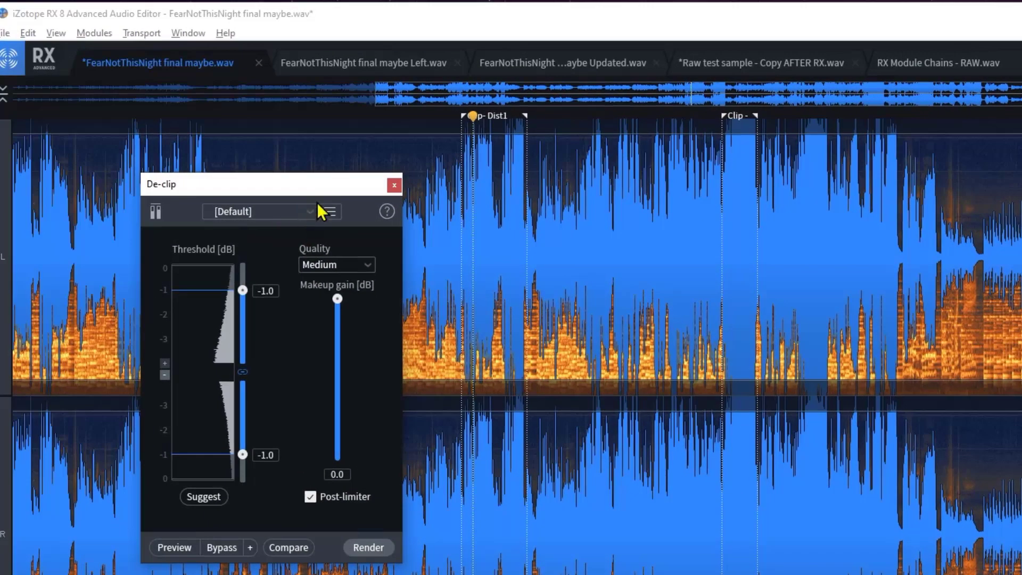
click(309, 212)
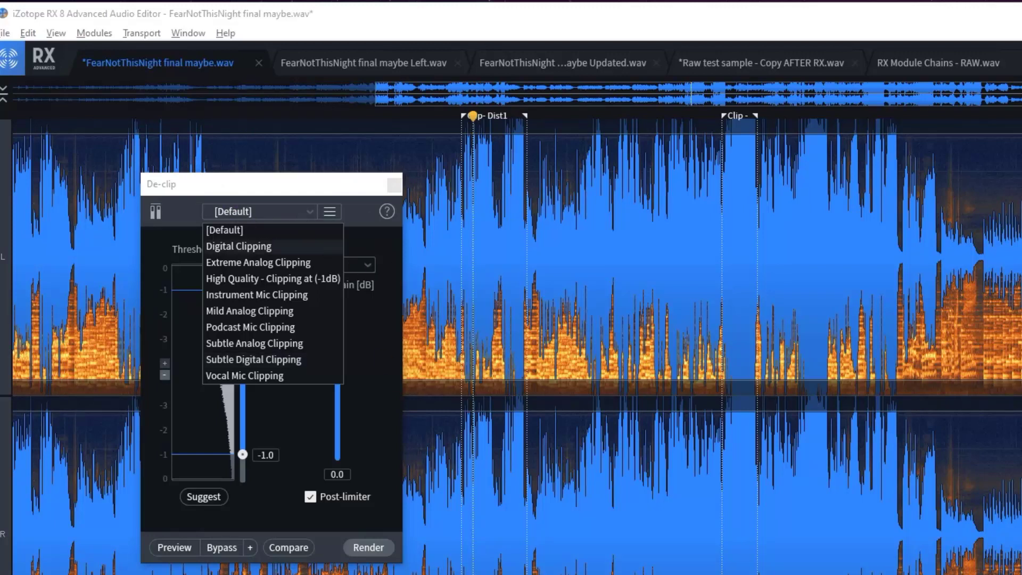
key(Escape)
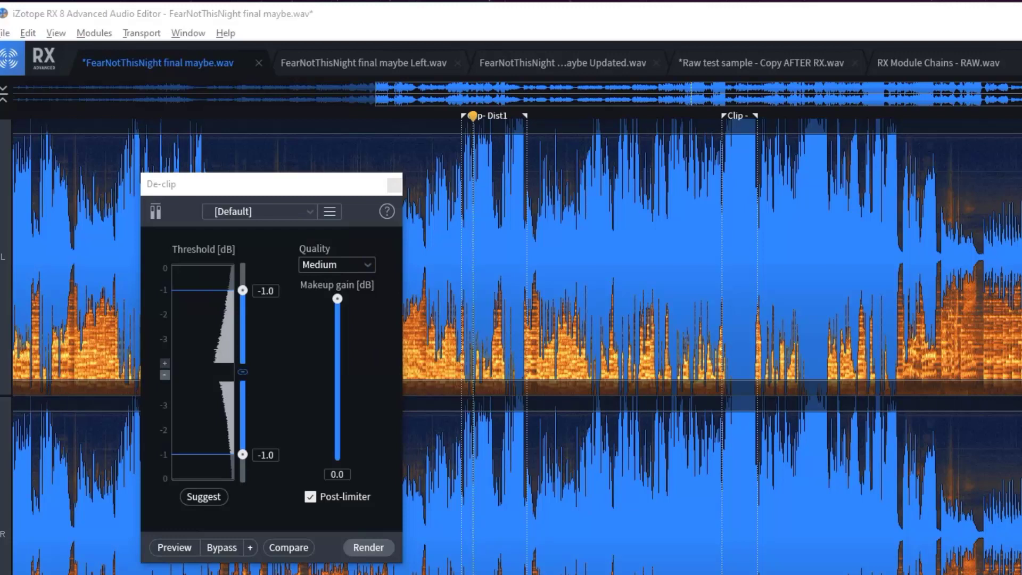
click(308, 214)
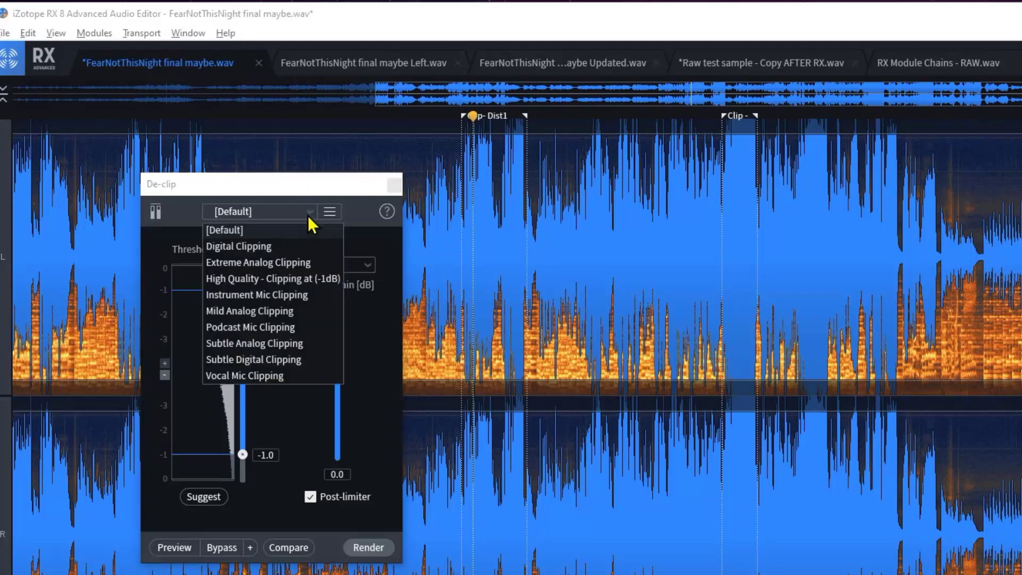
click(293, 283)
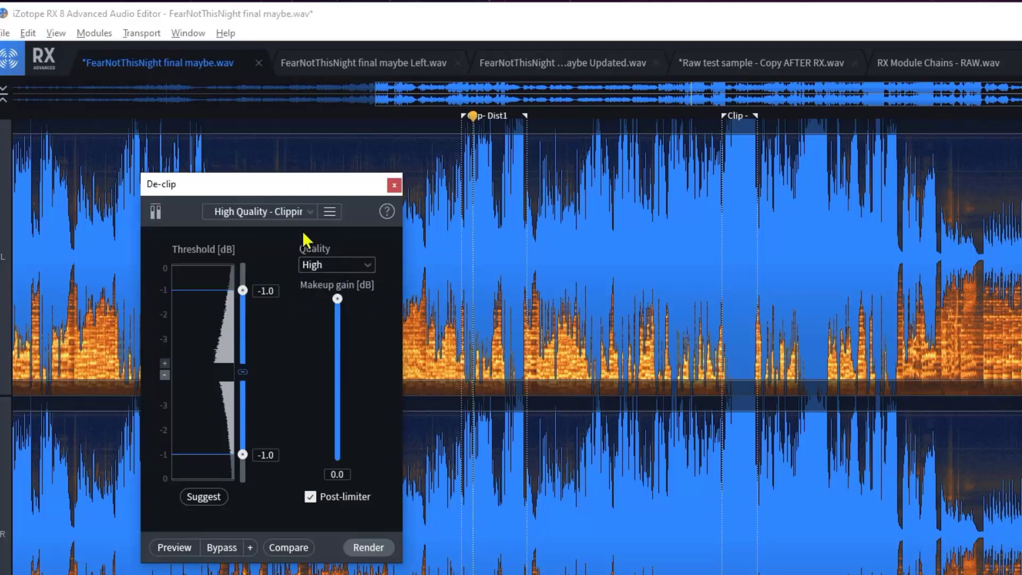
- Try the Mild Analog Clipping preset in De-clip, then return to High Quality - Clipping at (-1dB)
click(308, 212)
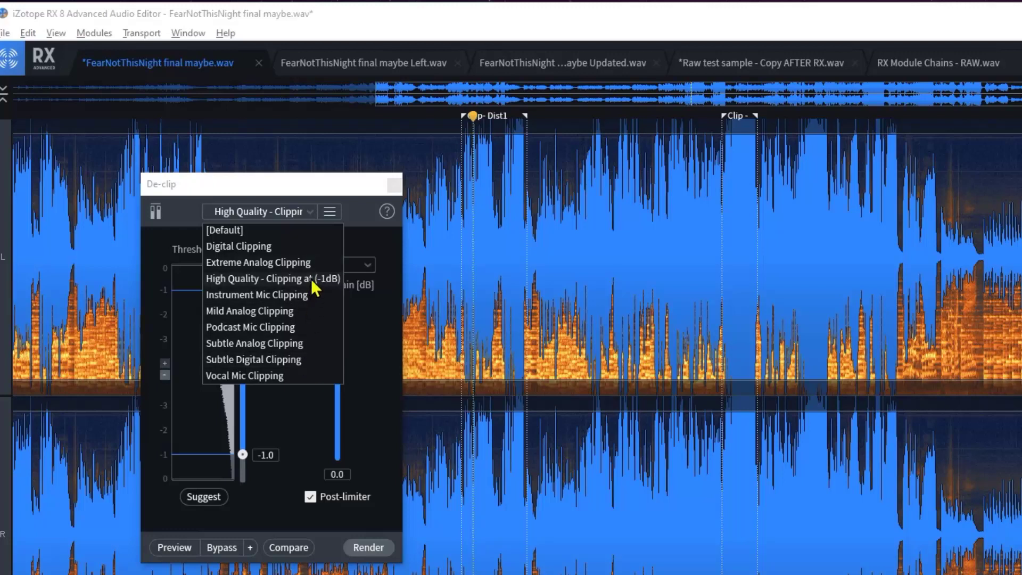
click(298, 314)
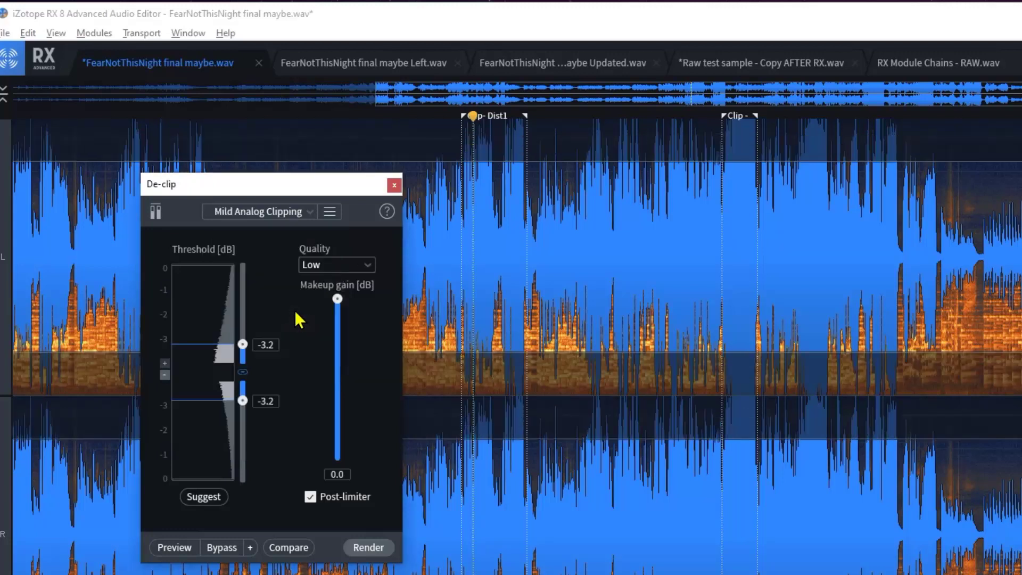
click(310, 213)
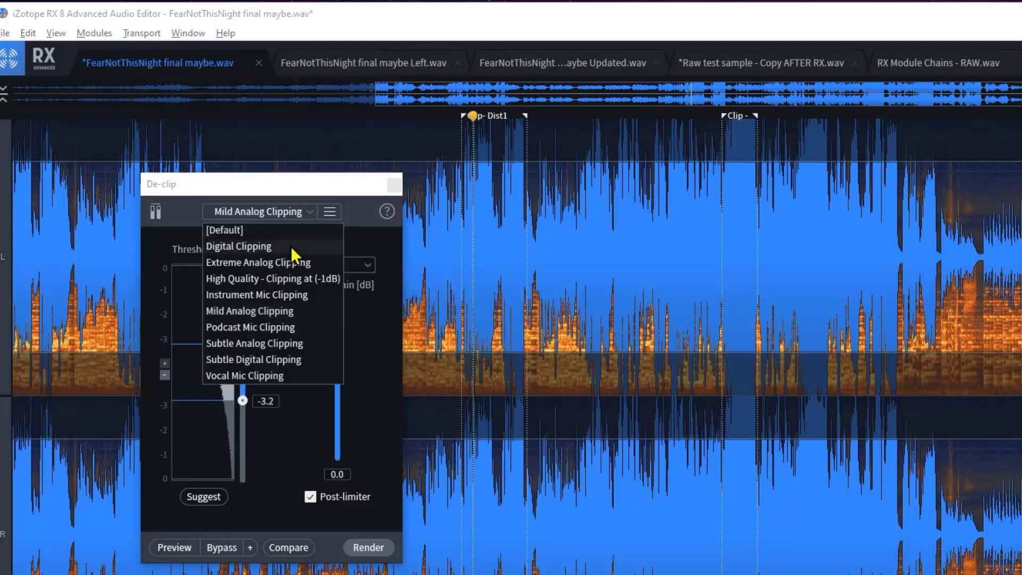
click(273, 280)
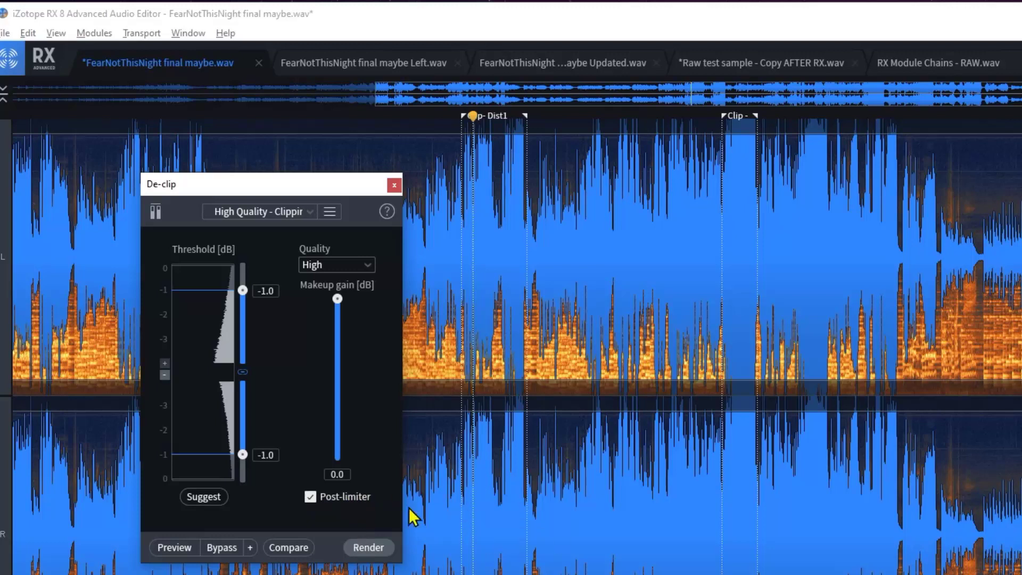
- Clear the playhead's spot in Clip- Dist1, render De-clip on the whole stereo file with the High Quality preset, and close the module
click(700, 355)
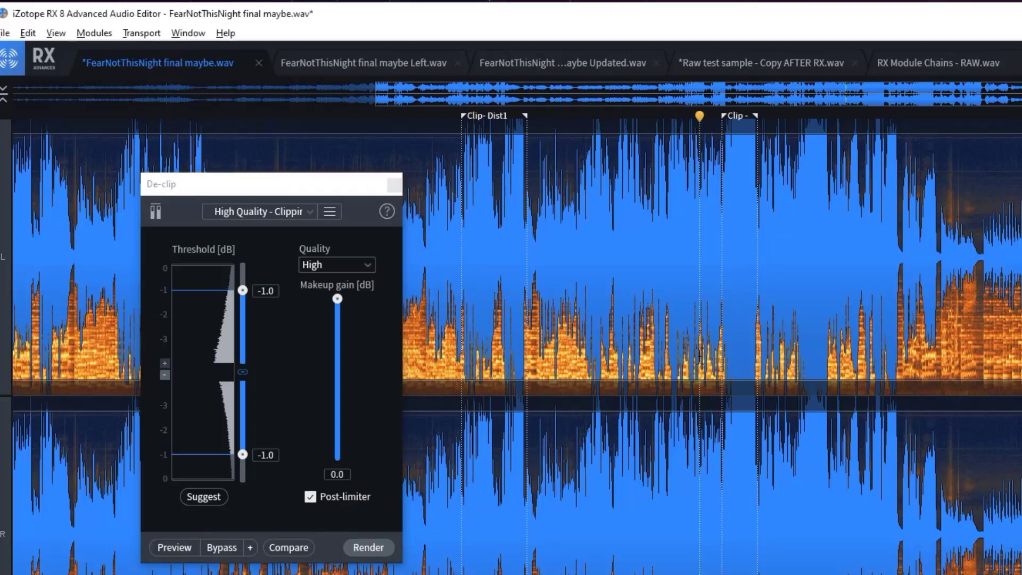
click(367, 557)
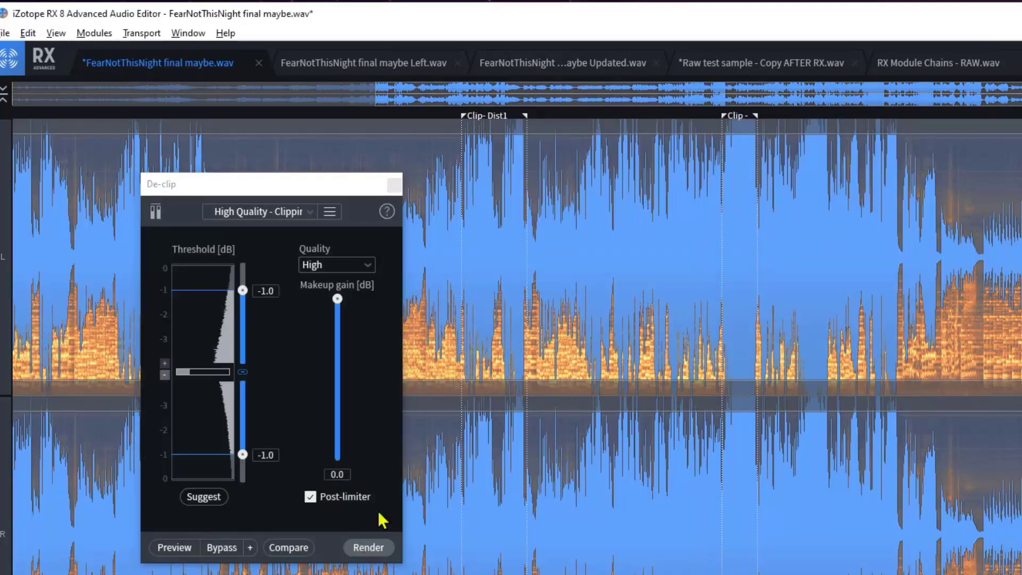
click(395, 185)
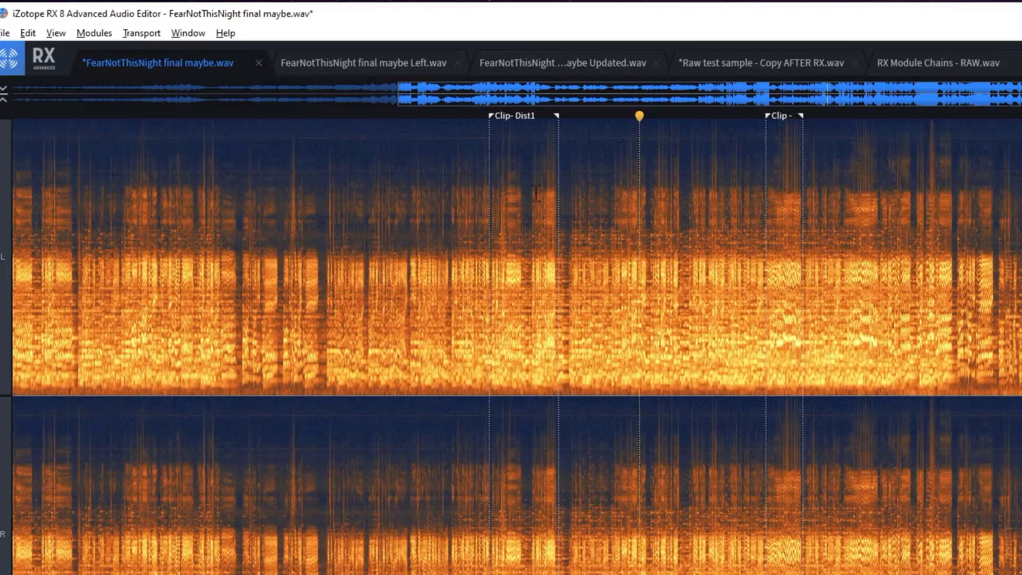
- Audition the de-clipped Clip- Dist1 and Clip - Dist regions in both channels, then return the playhead to Clip- Dist1's start
click(527, 222)
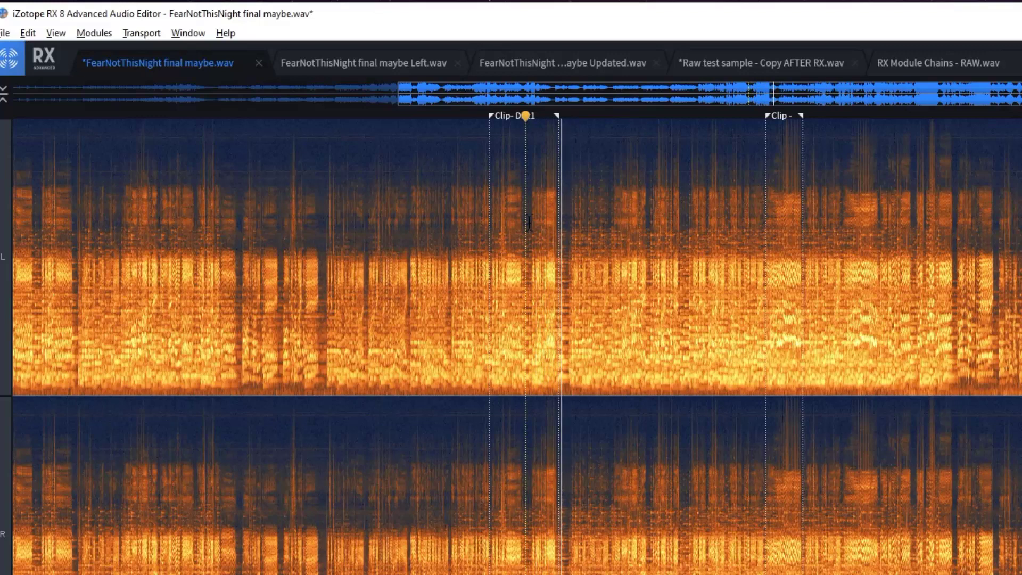
click(772, 185)
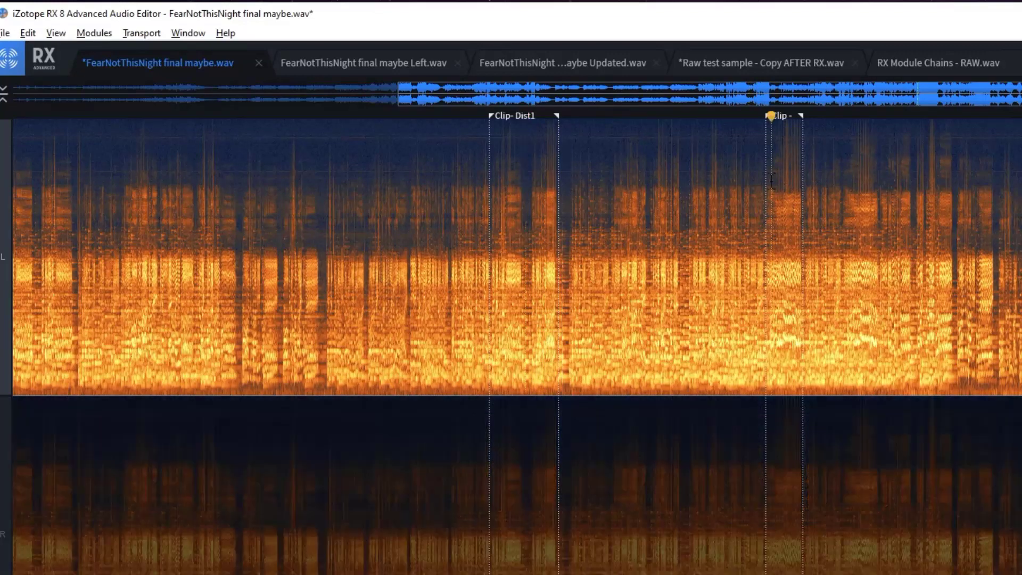
click(763, 465)
key(space)
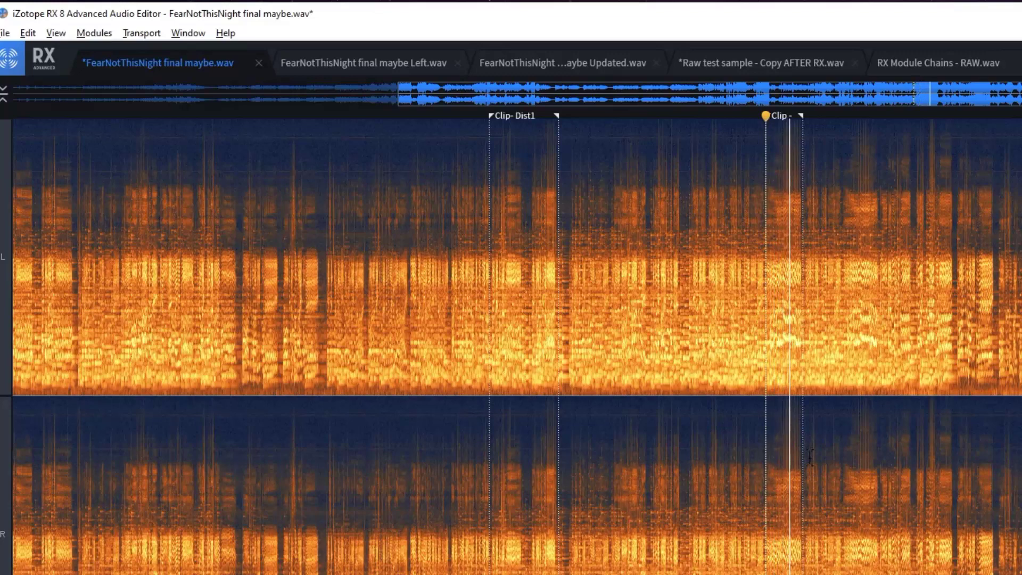
key(space)
click(488, 290)
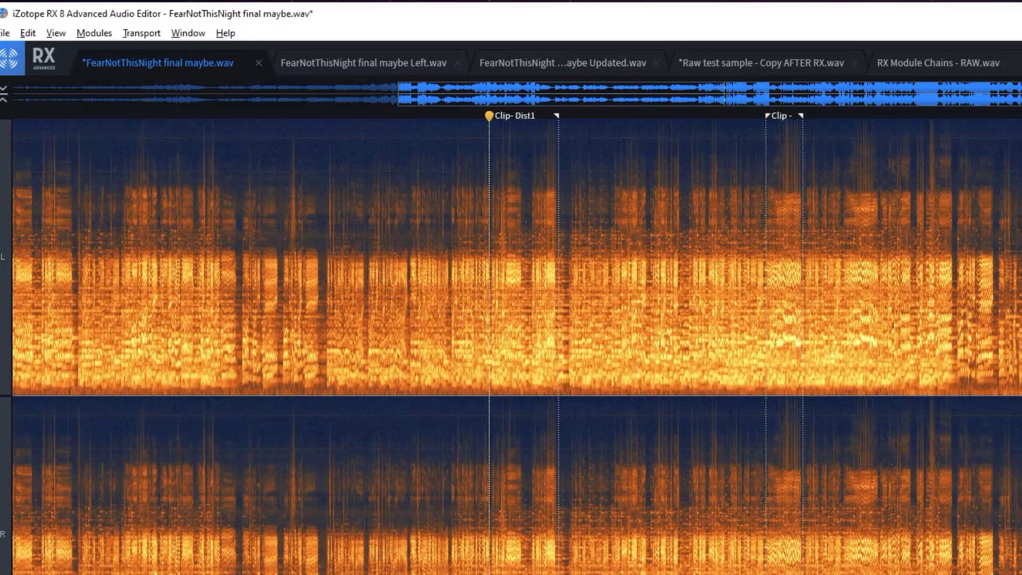
- Undo the De-clip render, clear the selection, and place the playhead just before the Clip- Dist1 region
key(ctrl+a)
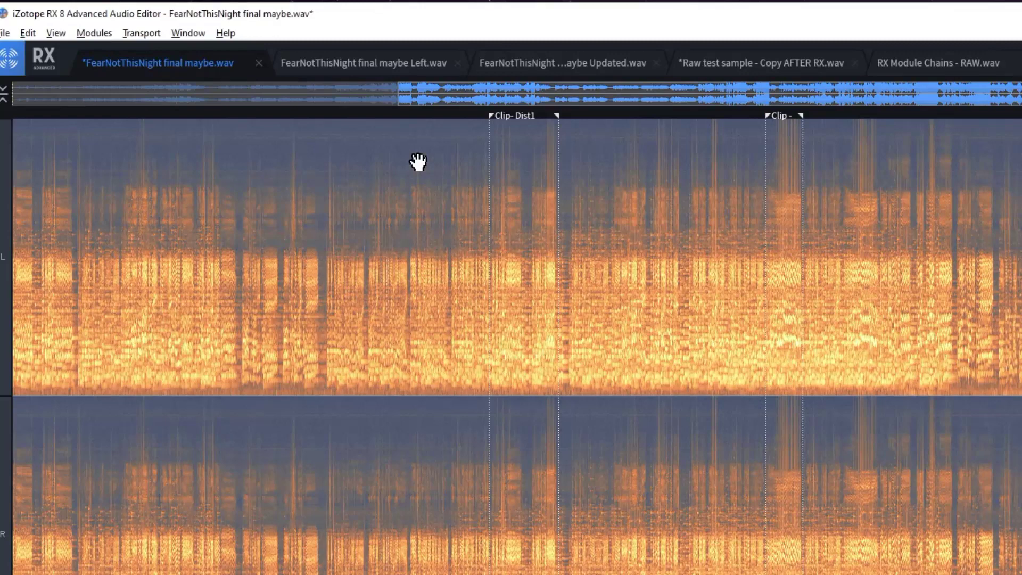
click(507, 318)
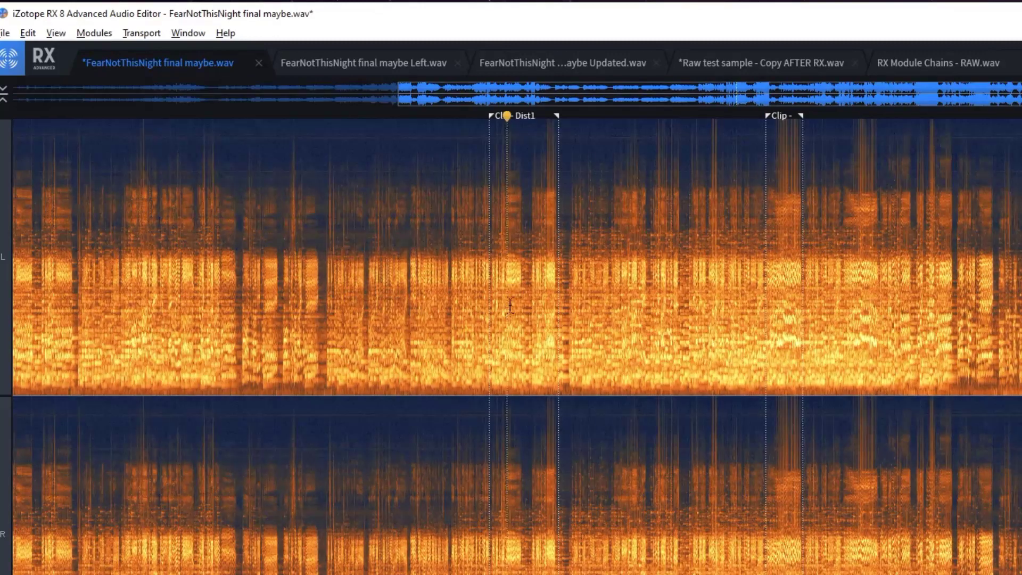
click(464, 264)
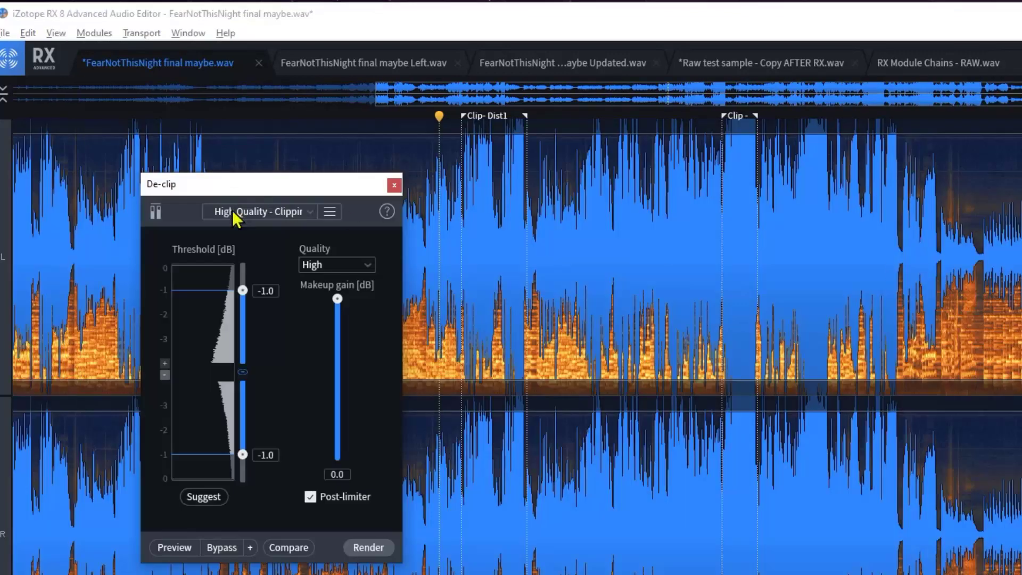
- Reopen De-clip, load the Mild Analog Clipping preset, set the quality to High, and render it on the whole file
click(301, 213)
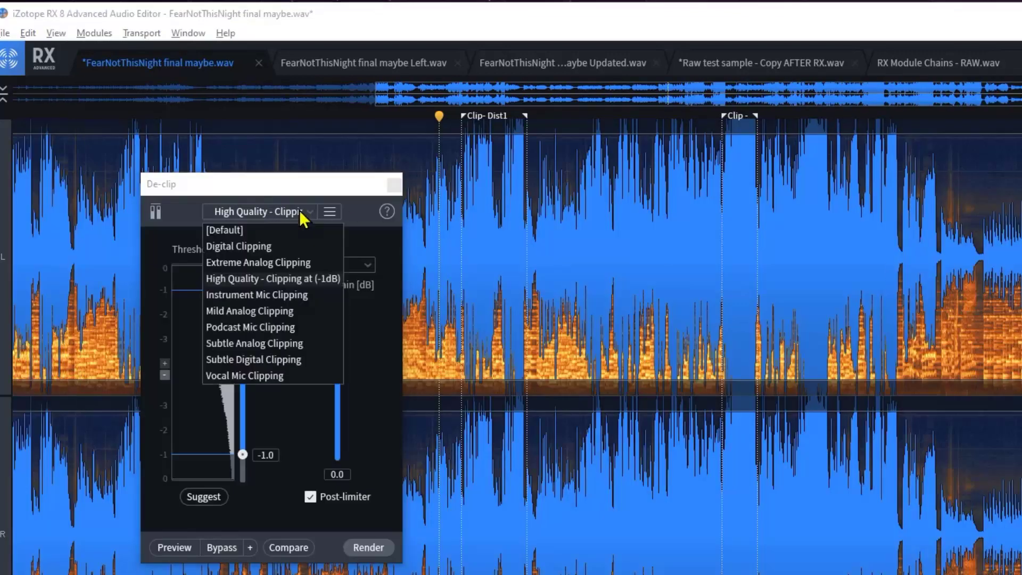
click(289, 317)
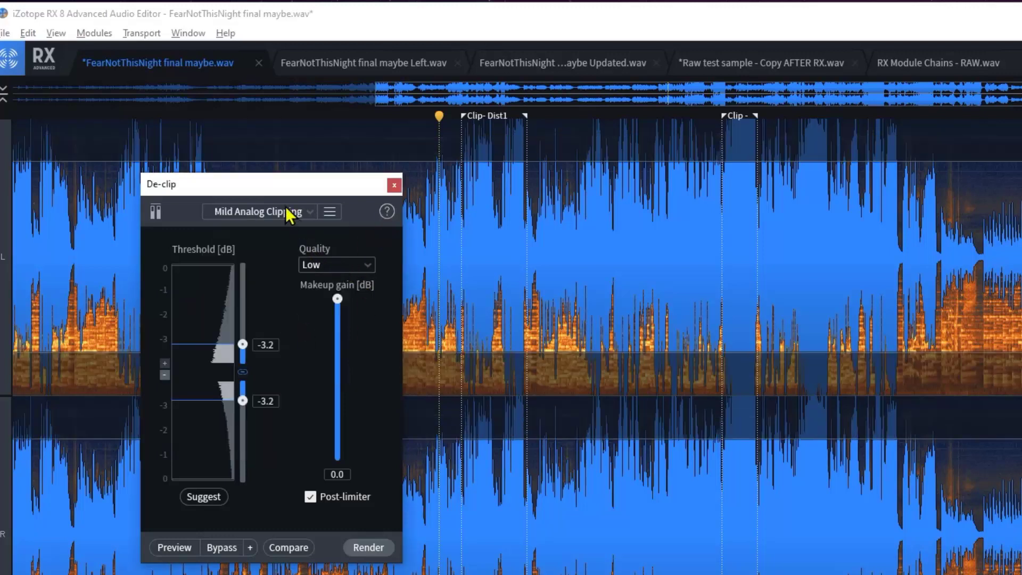
click(364, 266)
click(346, 318)
click(368, 548)
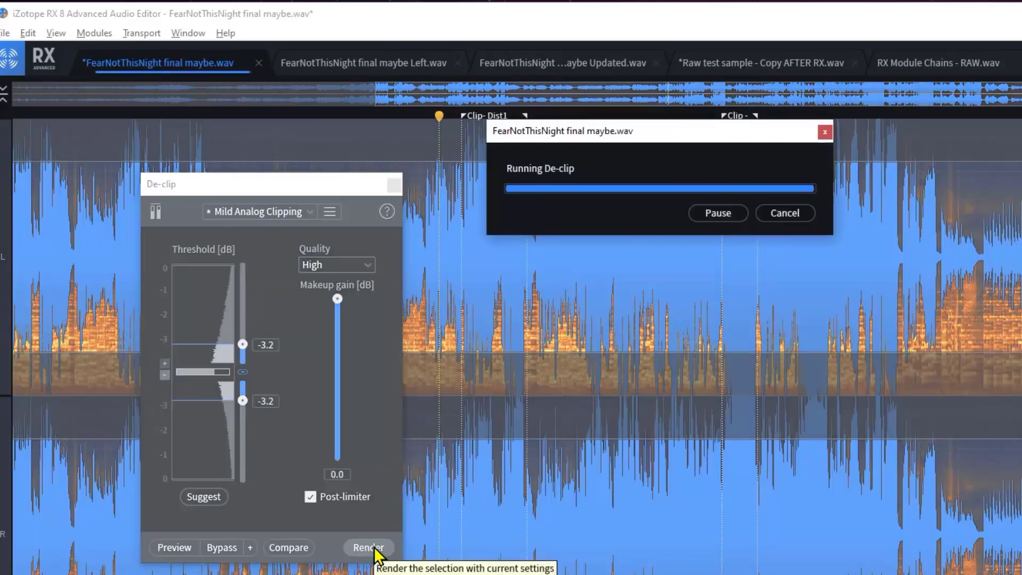
- Close De-clip, try a selection running onward from just before Clip- Dist1, and clear it with the playhead inside that region
click(394, 185)
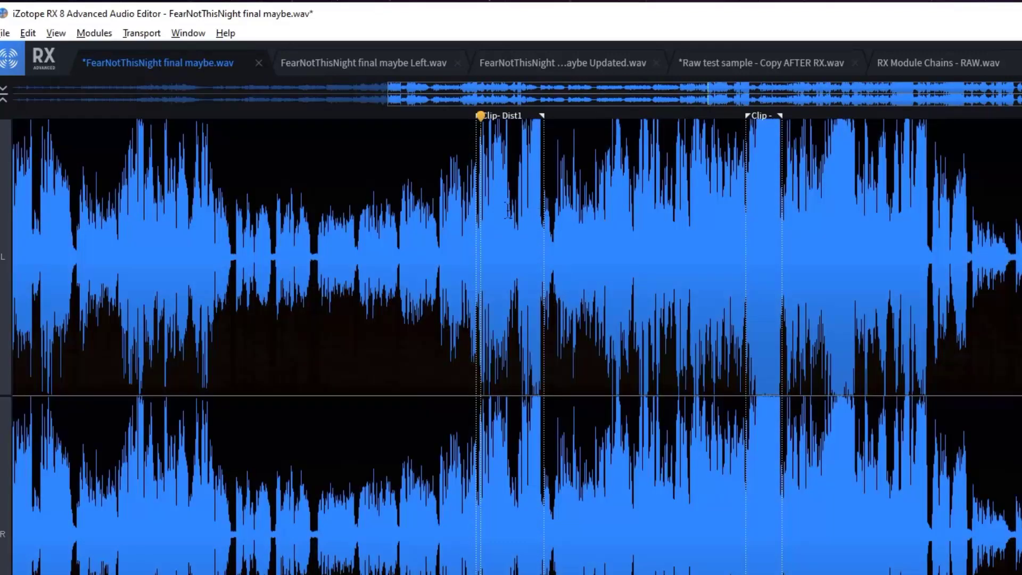
click(512, 213)
click(494, 277)
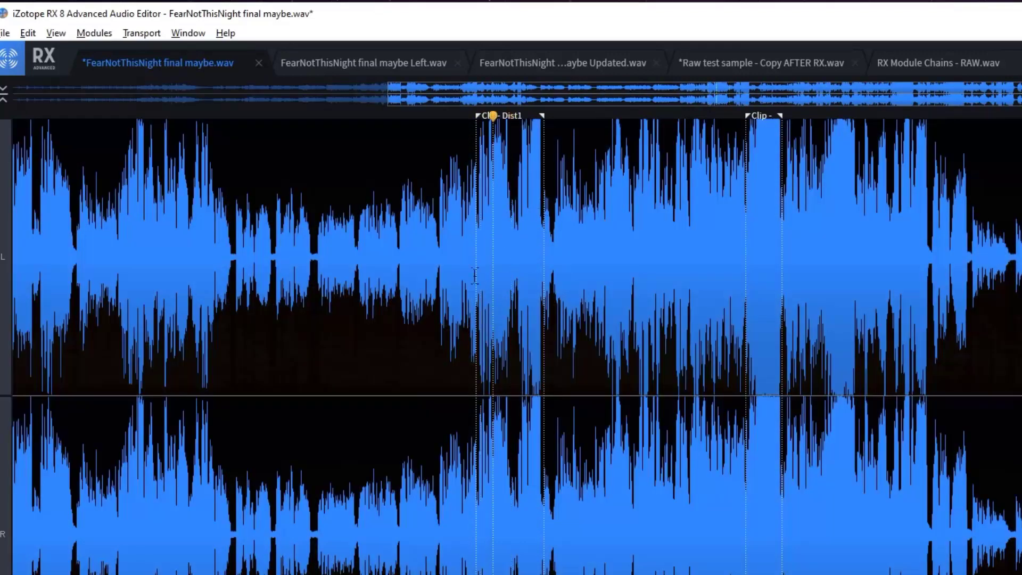
mouse_move(435, 266)
mouse_down()
mouse_move(804, 256)
mouse_move(1019, 213)
mouse_up()
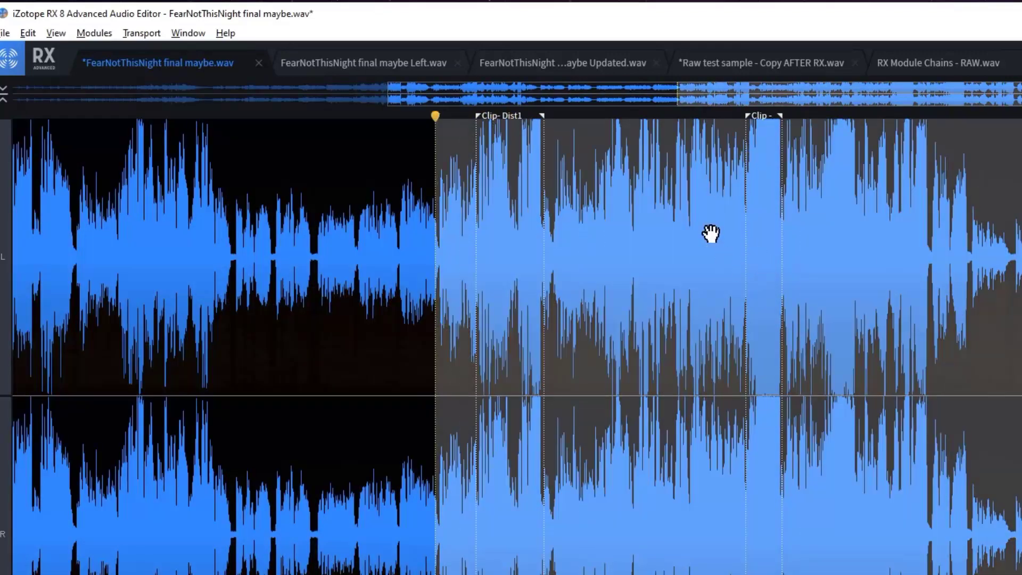
click(490, 184)
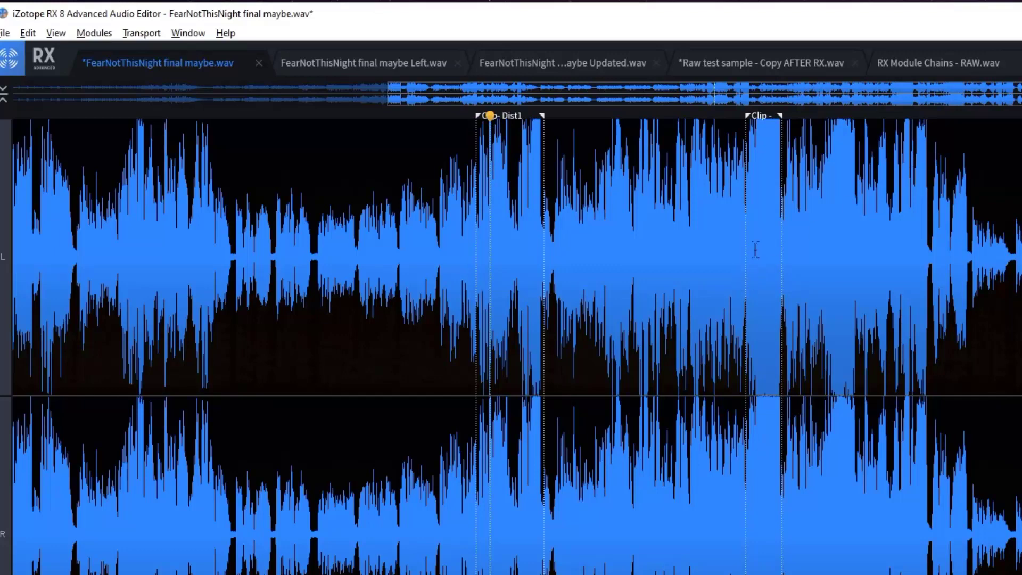
- Examine the de-clipped waveform's peaks inside the Clip - Dist region, down to the individual wave cycles in both channels
click(761, 234)
key(ctrl+equal)
key(ctrl+equal)
key(ctrl+equal)
key(ctrl+equal)
key(ctrl+equal)
key(ctrl+equal)
key(ctrl+equal)
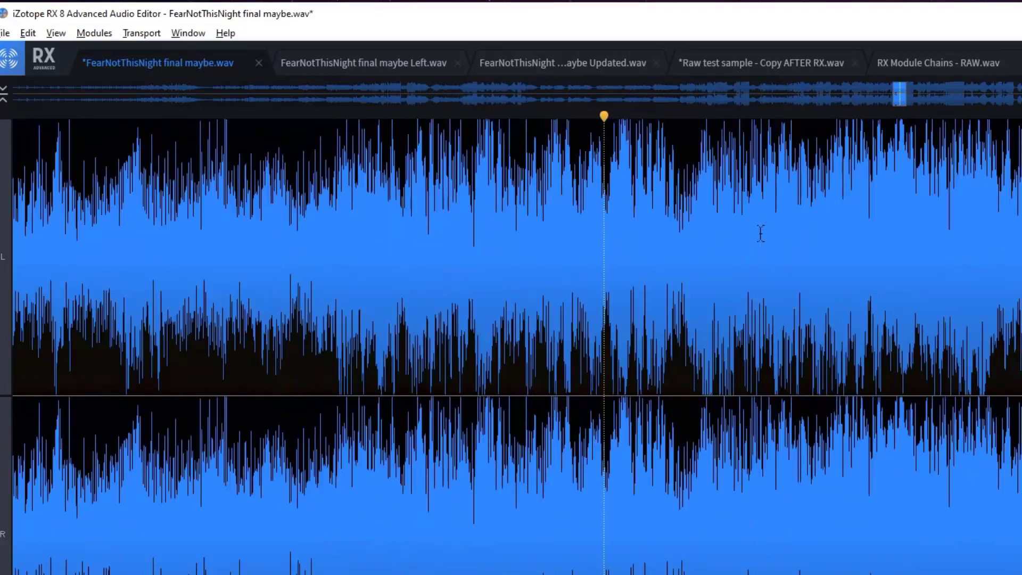
key(ctrl+equal)
key(ctrl+equal)
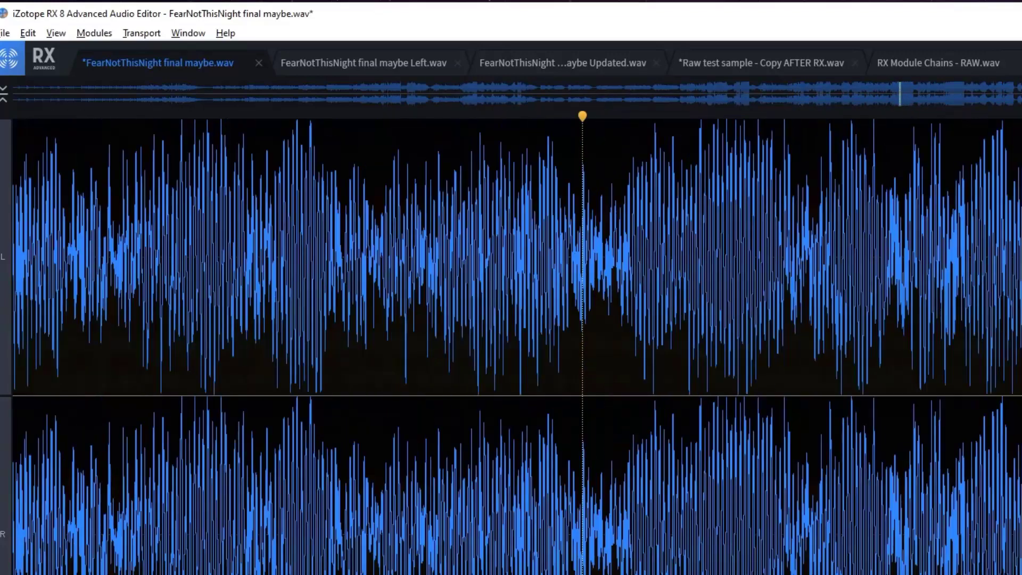
key(ctrl+equal)
key(ctrl+equal)
key(ctrl+equal)
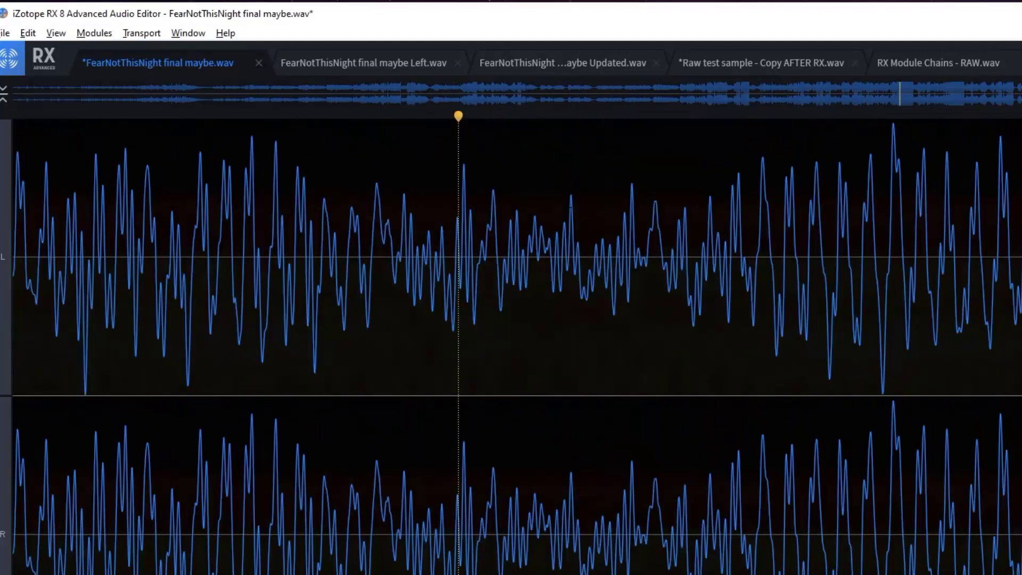
key(ctrl+equal)
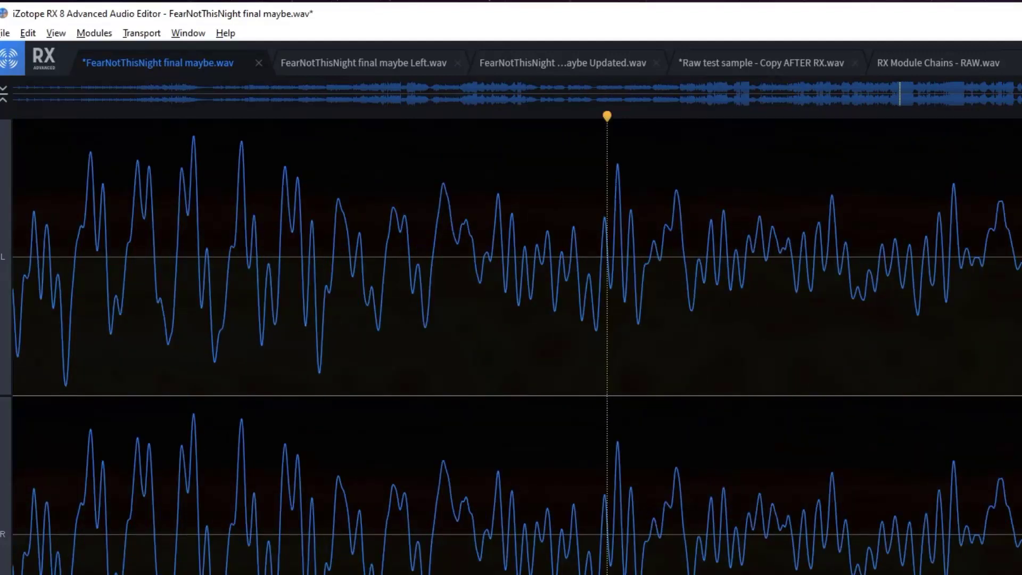
- Compare the left channel's de-clipped waveform near the start of Clip - Dist in overview and in close detail
key(ctrl+minus)
key(ctrl+minus)
key(ctrl+minus)
key(ctrl+minus)
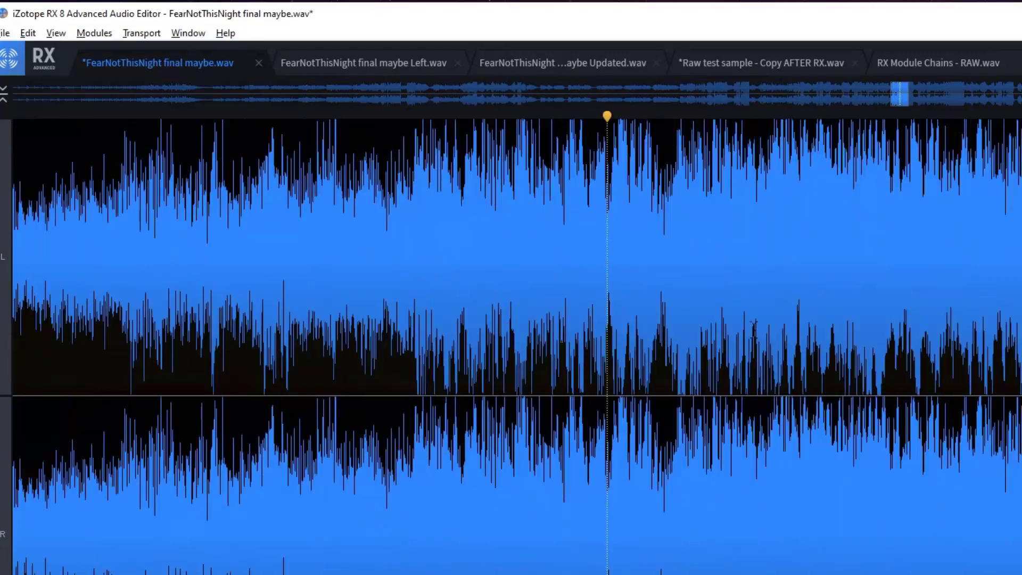
key(ctrl+minus)
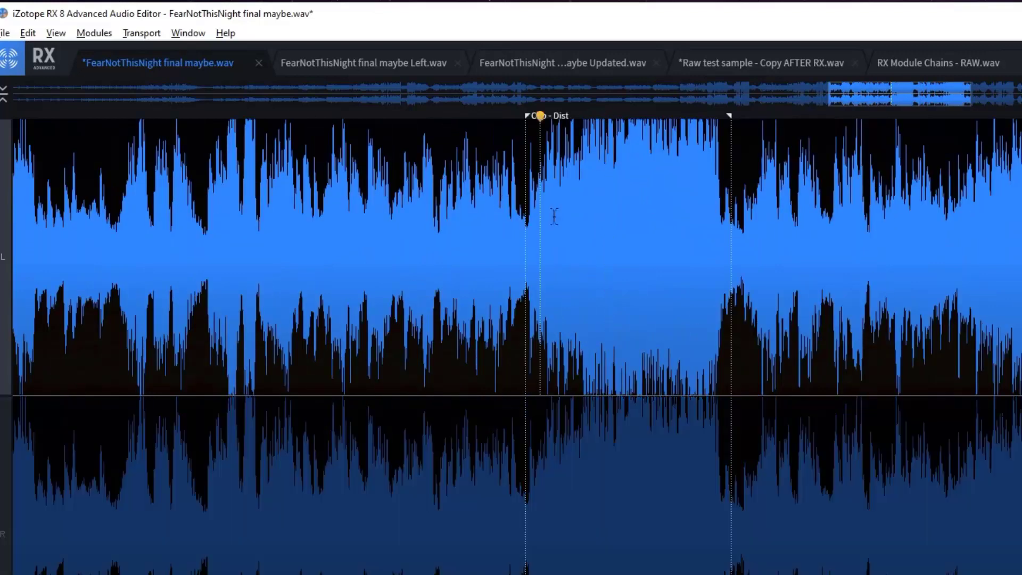
key(ctrl+minus)
key(ctrl+minus)
key(ctrl+minus)
key(ctrl+equal)
key(ctrl+equal)
key(ctrl+equal)
key(ctrl+equal)
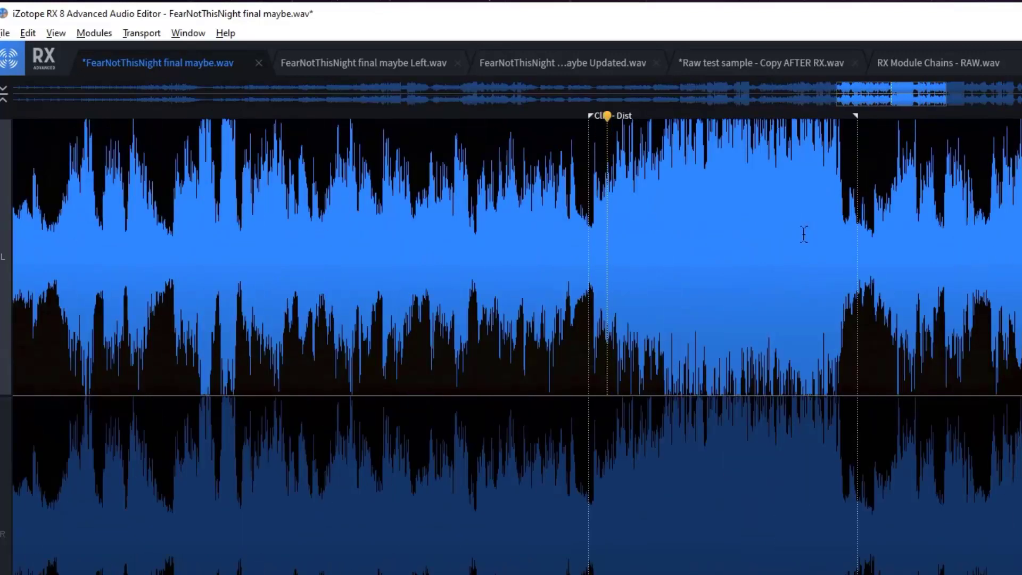
key(ctrl+minus)
key(ctrl+minus)
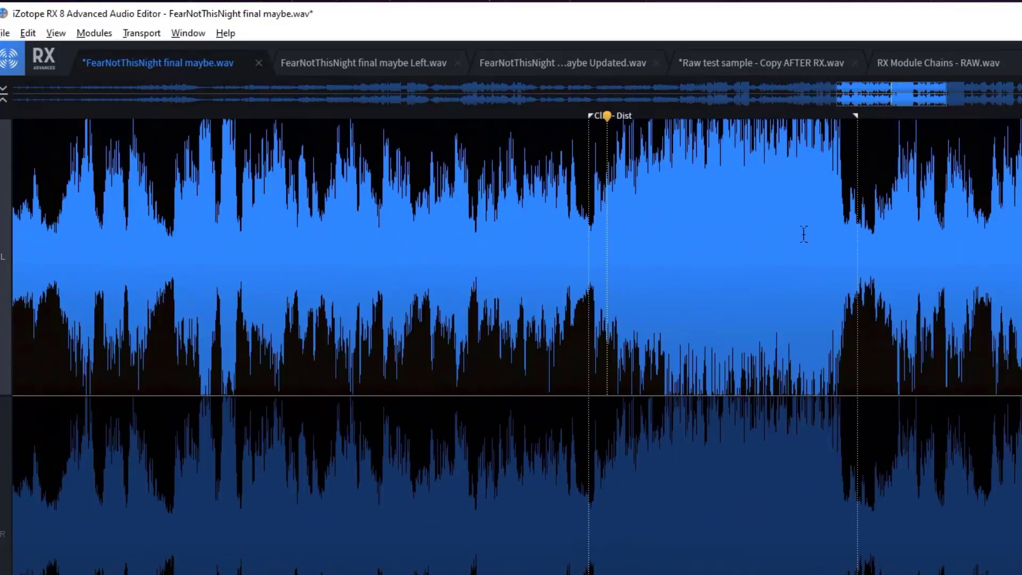
key(ctrl+equal)
key(ctrl+equal)
key(ctrl+equal)
key(ctrl+equal)
key(ctrl+equal)
key(ctrl+equal)
key(ctrl+equal)
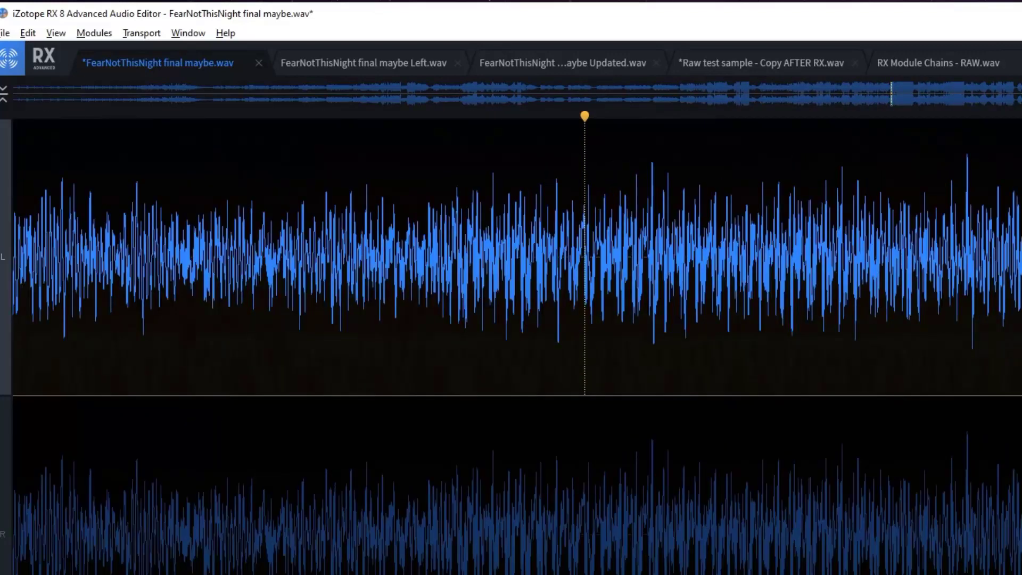
- Make both channels active again and examine the stereo waveform through Clip - Dist and its surroundings
click(720, 532)
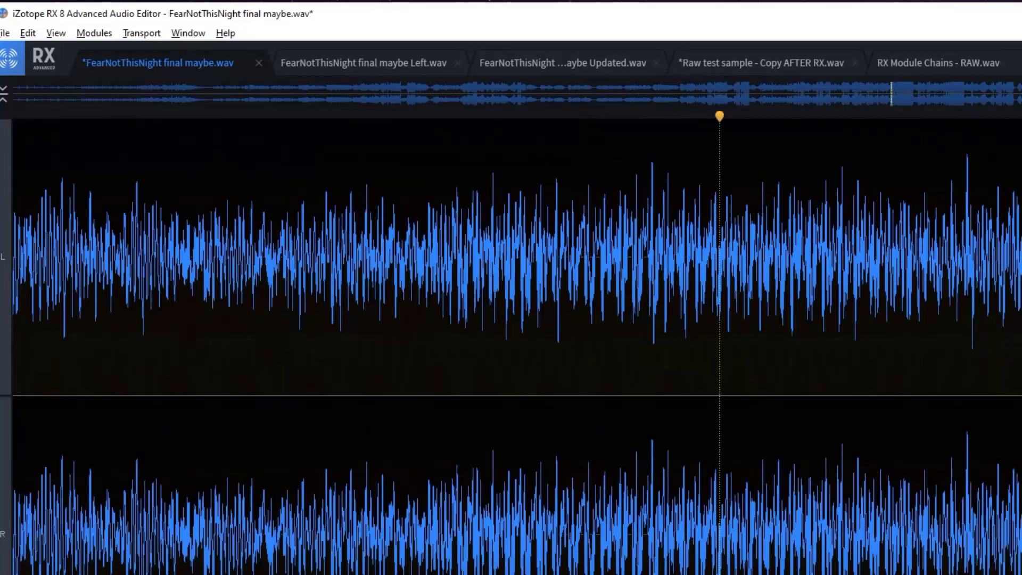
scroll(511, 341, right, 3)
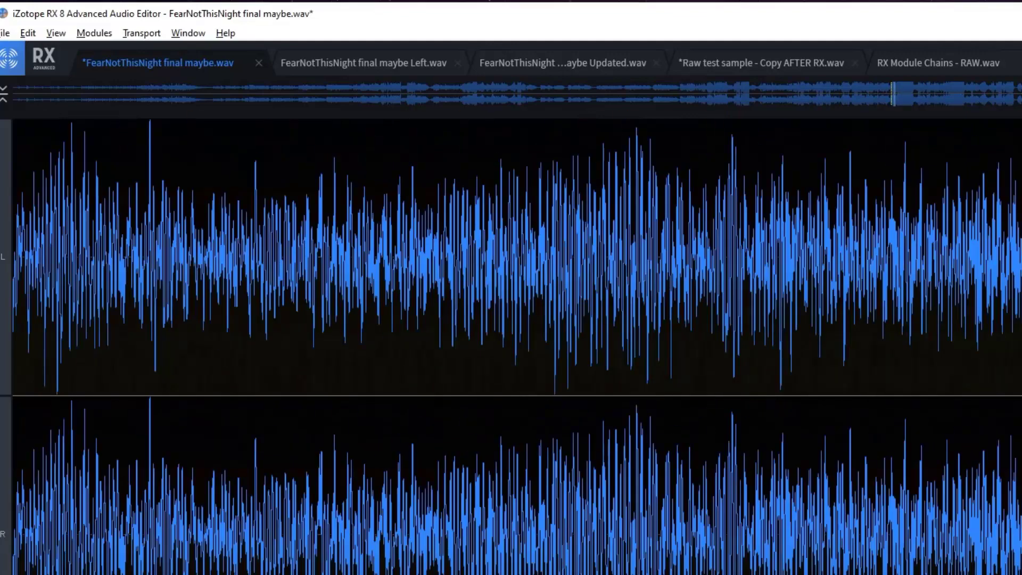
scroll(511, 341, right, 3)
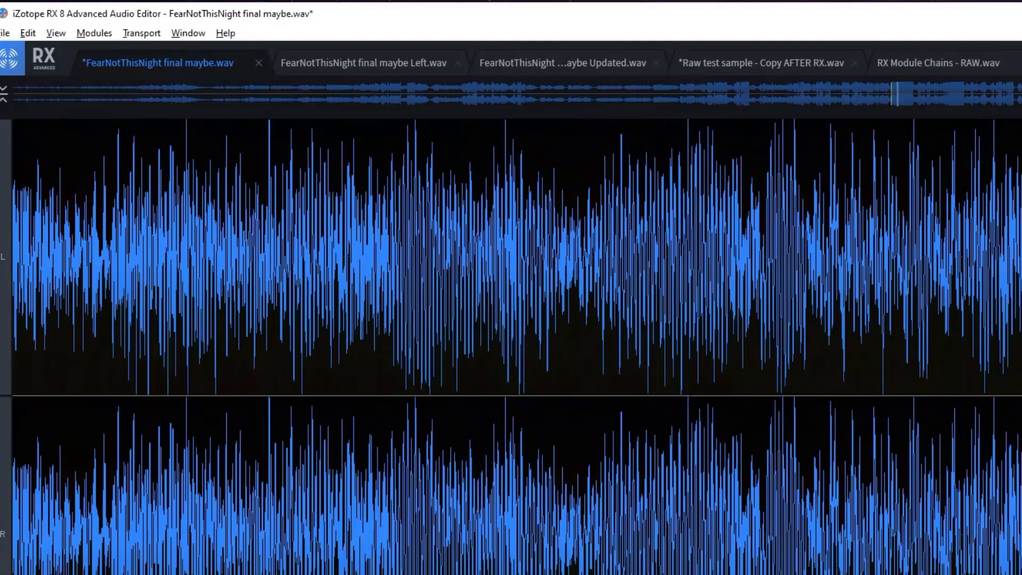
scroll(512, 341, down, 5)
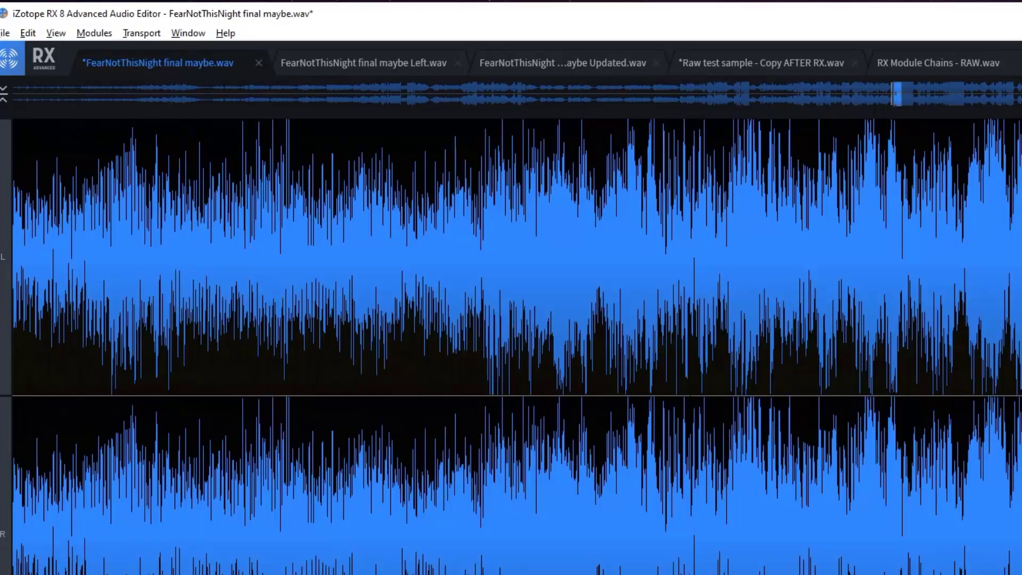
scroll(511, 341, down, 5)
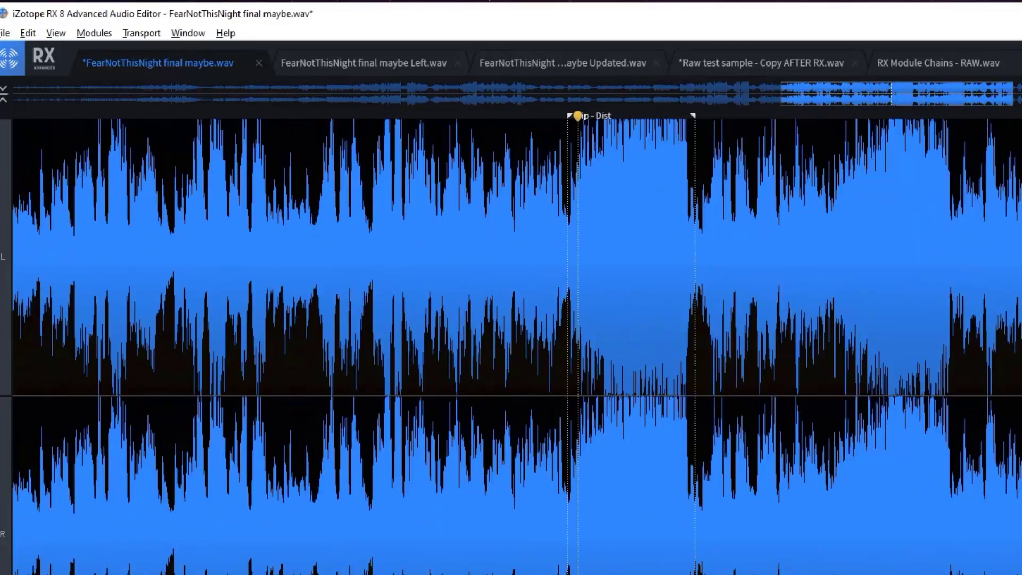
scroll(750, 304, down, 5)
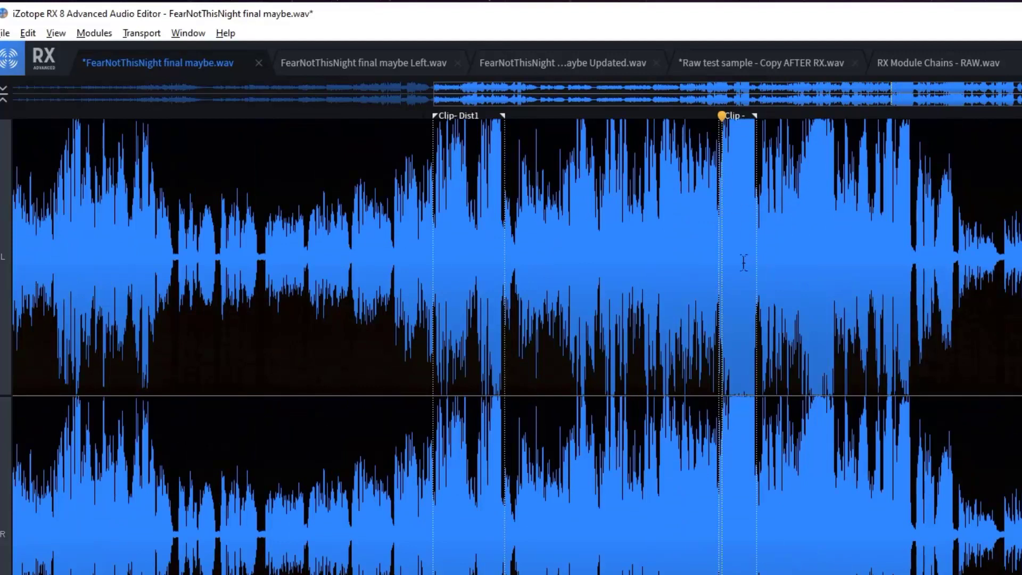
- Audition the Mild Analog Clipping result from the start of Clip - Dist and from the start of Clip- Dist1
click(718, 217)
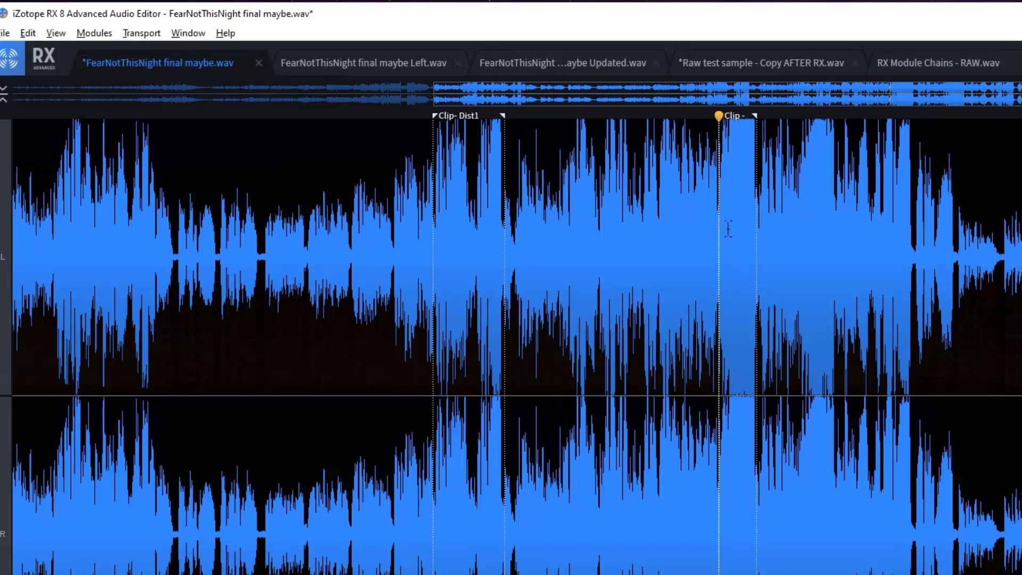
key(space)
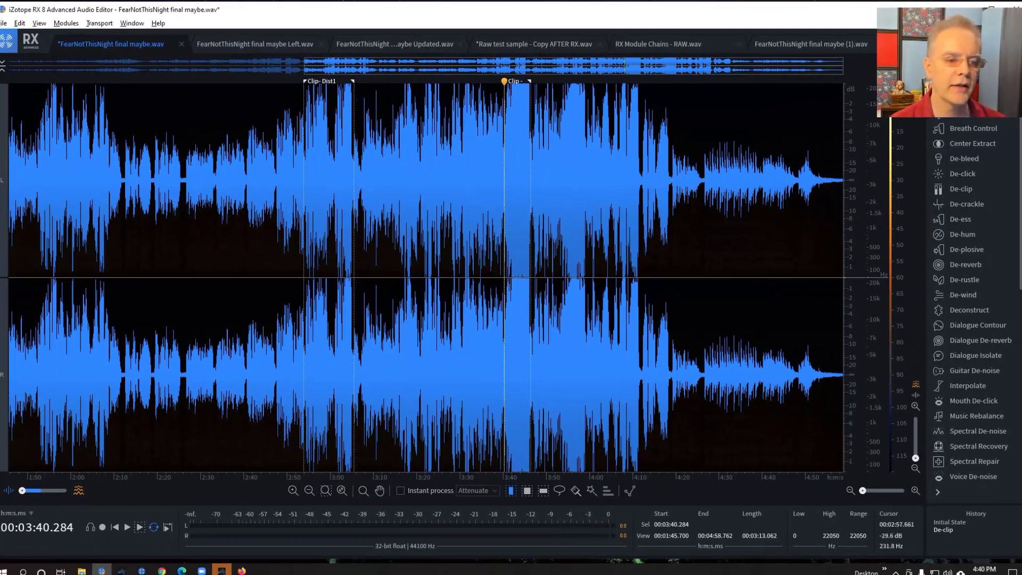
click(304, 141)
key(space)
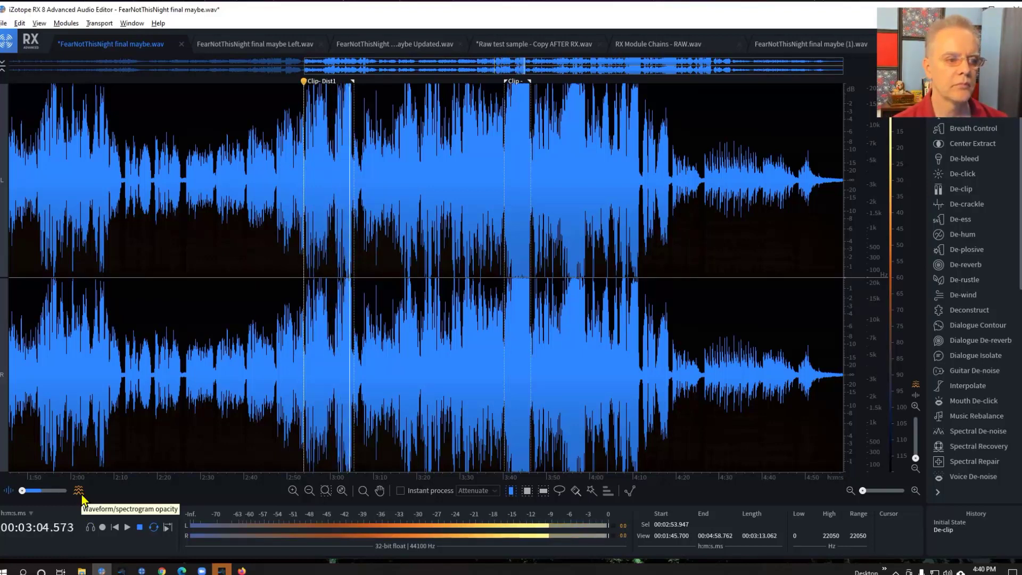
key(space)
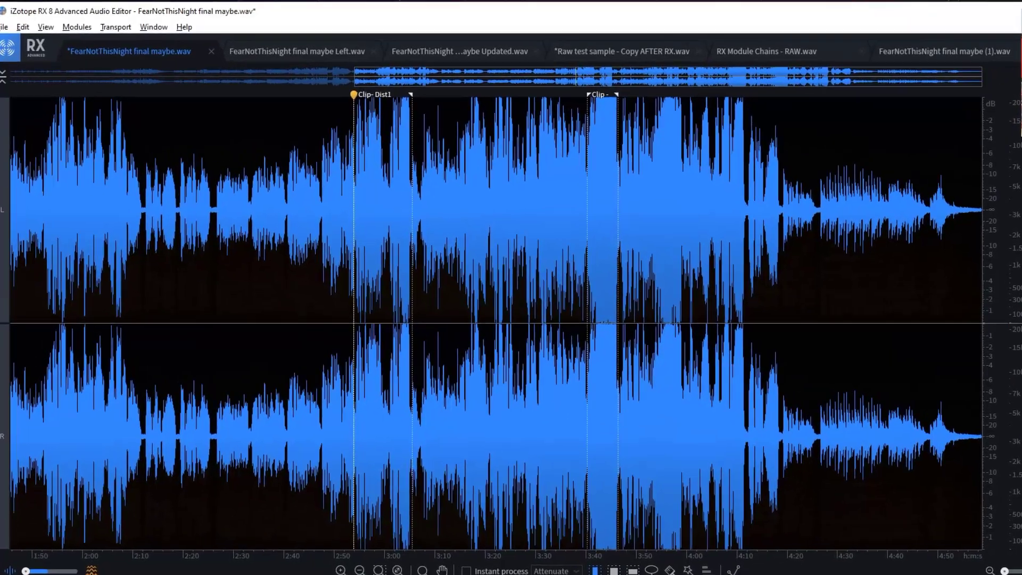
- Reopen De-clip to review its list of presets, and close the module without loading or rendering one
click(973, 187)
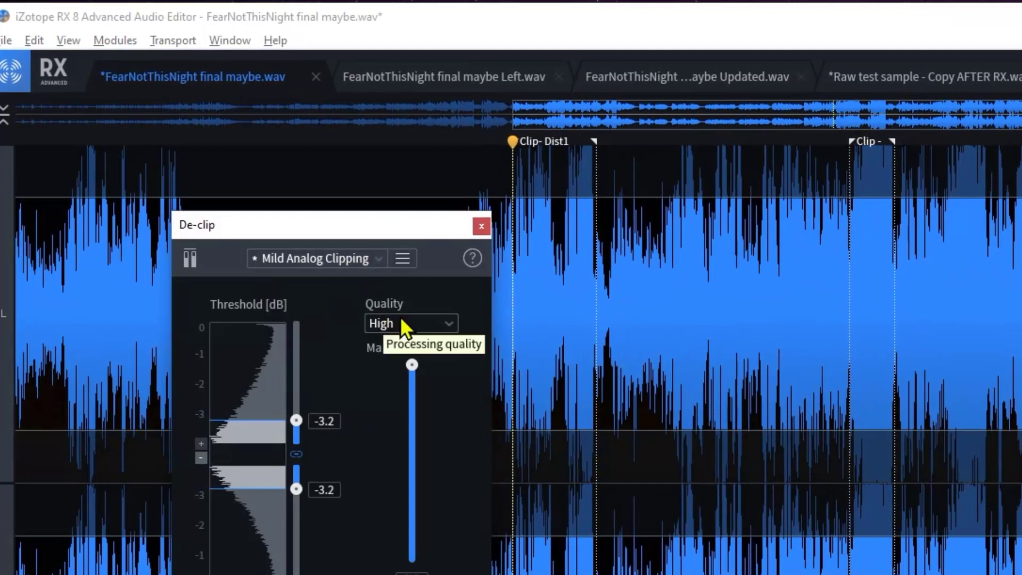
click(380, 261)
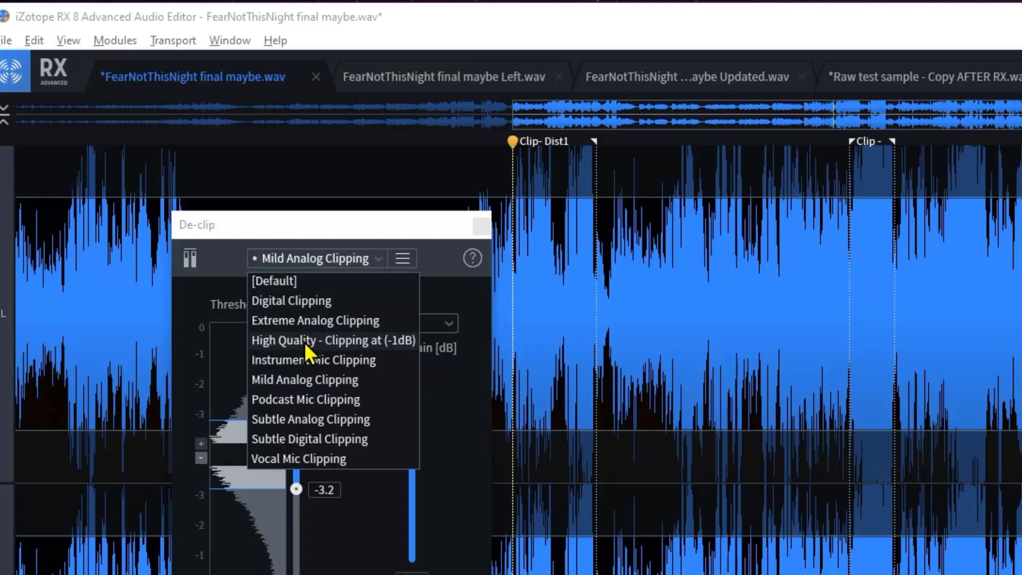
click(481, 226)
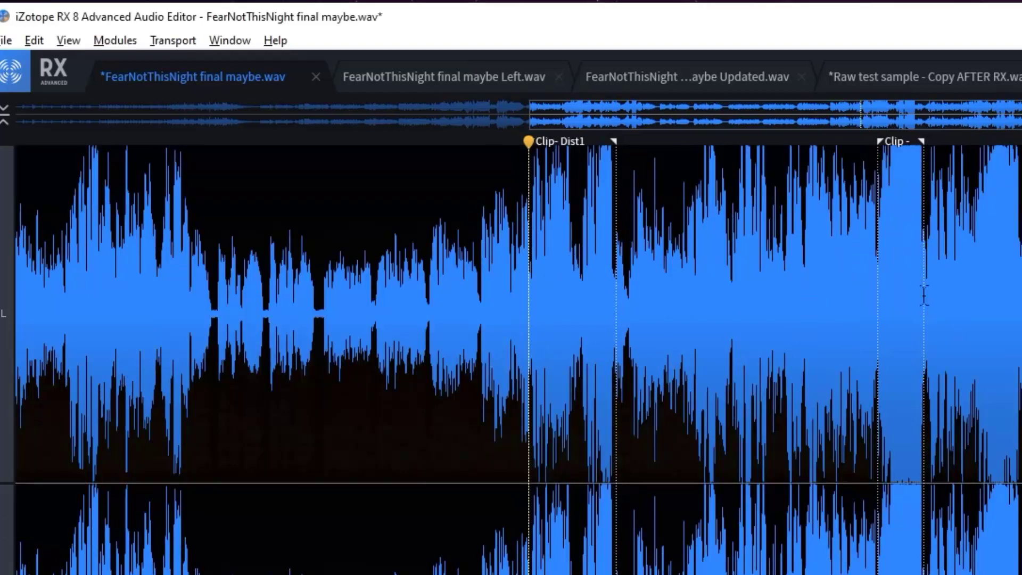
- Place the playhead inside the Clip - Dist region and inspect the waveform around it up close
click(885, 258)
scroll(885, 258, up, 8)
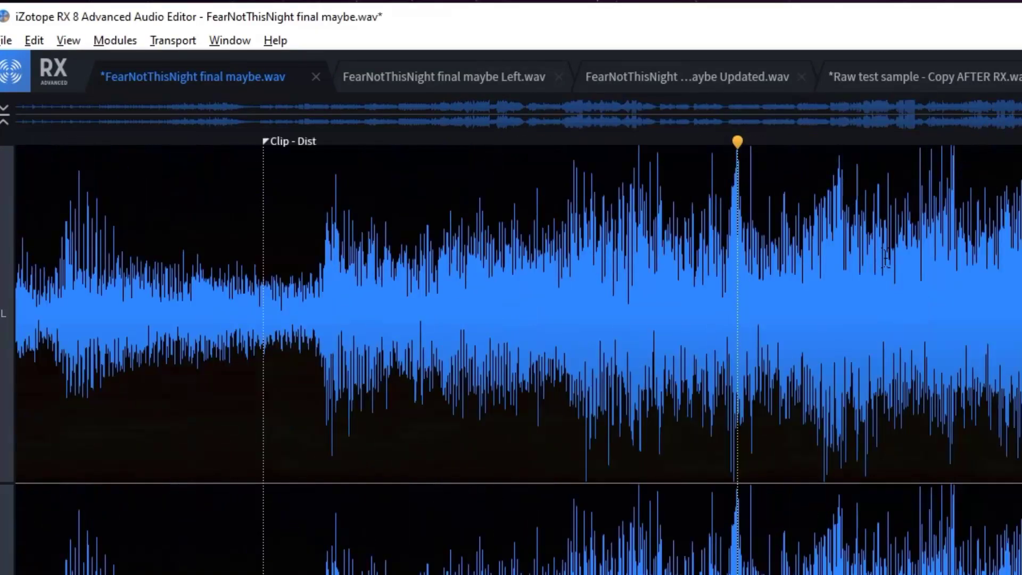
scroll(885, 258, down, 10)
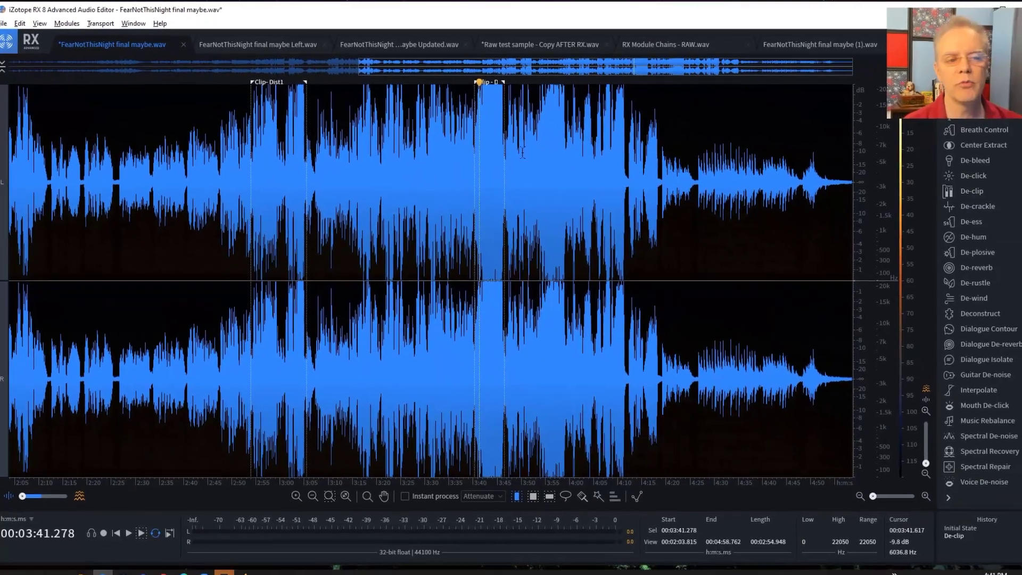
- Switch the display fully to the spectrogram and frame the whole Clip - Dist region in both channels
click(79, 498)
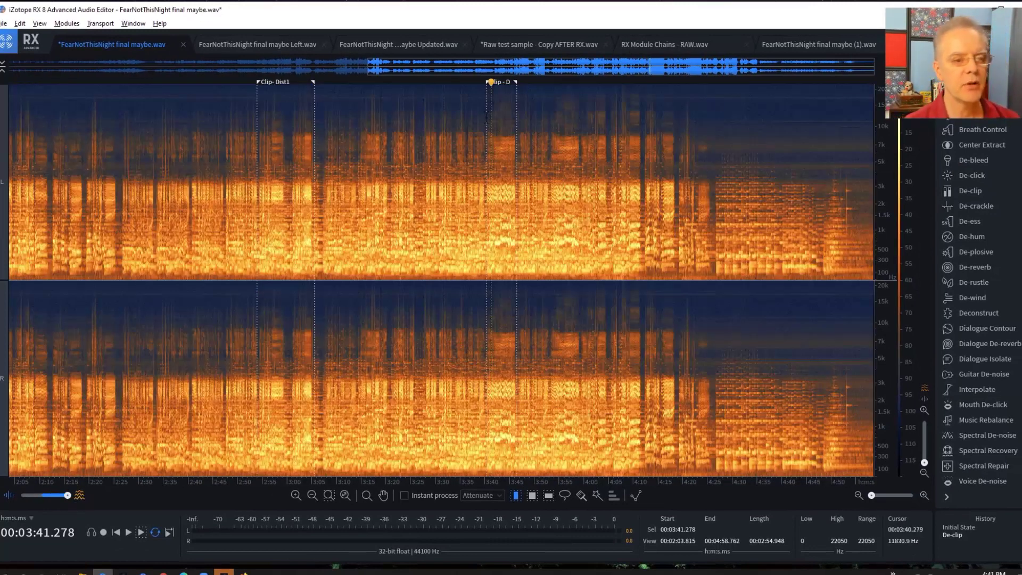
click(487, 118)
click(478, 192)
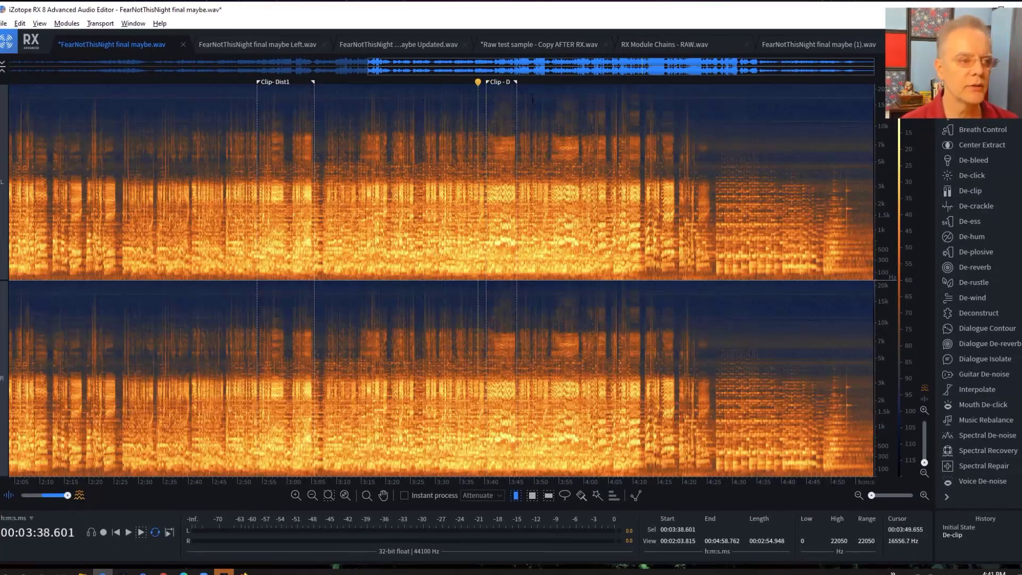
key(ctrl+equal)
key(ctrl+equal)
key(ctrl+equal)
key(ctrl+equal)
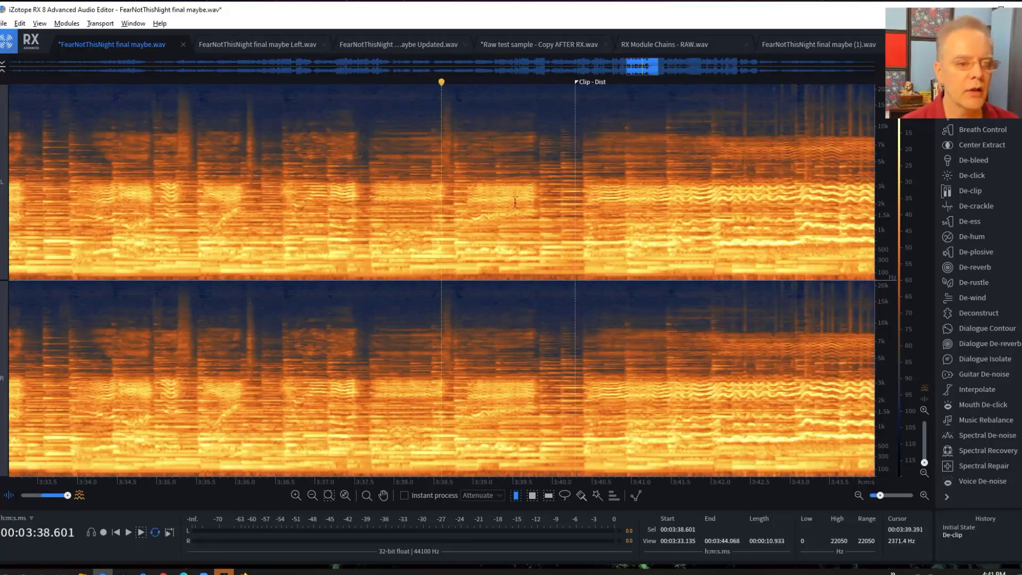
click(588, 218)
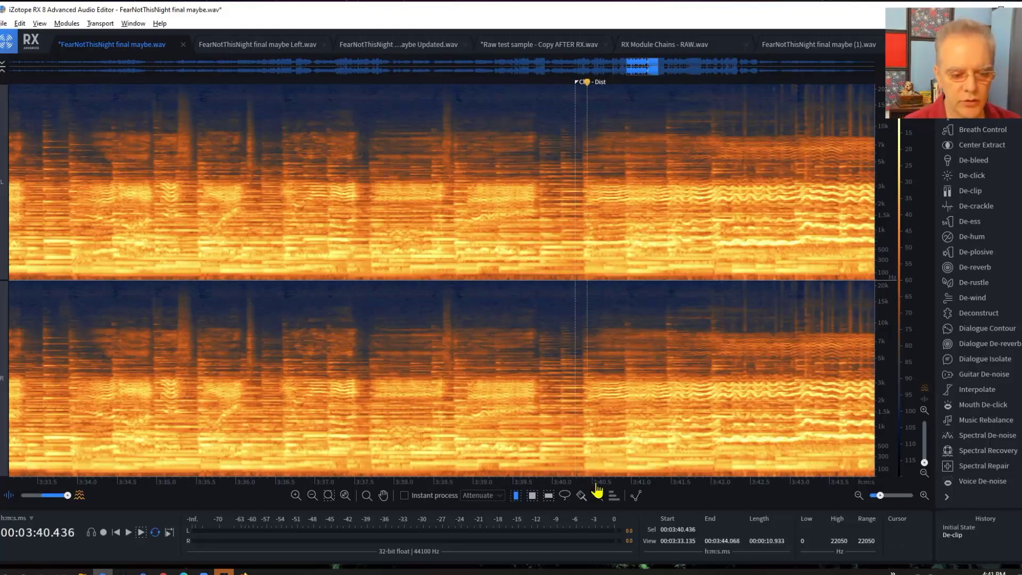
drag(598, 455, 96, 450)
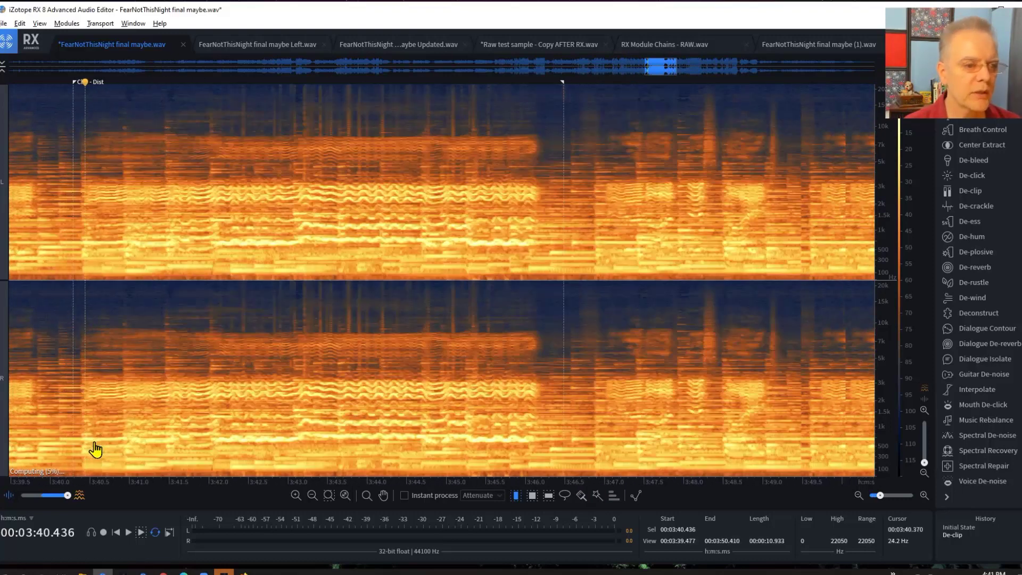
- Place the playhead at 3:40.500 near the start of Clip - Dist and audition the region against its spectrogram
click(90, 189)
key(space)
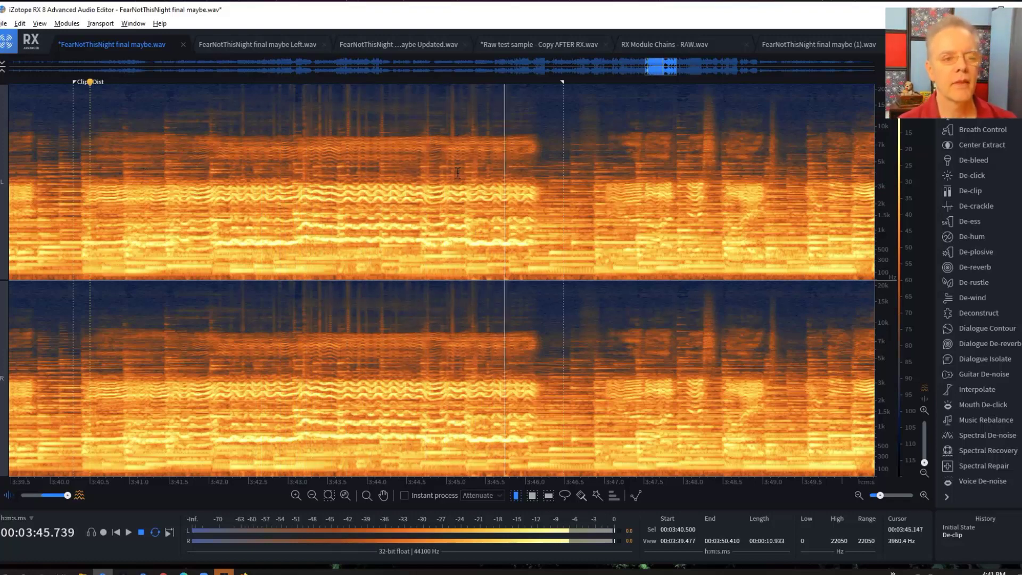
key(space)
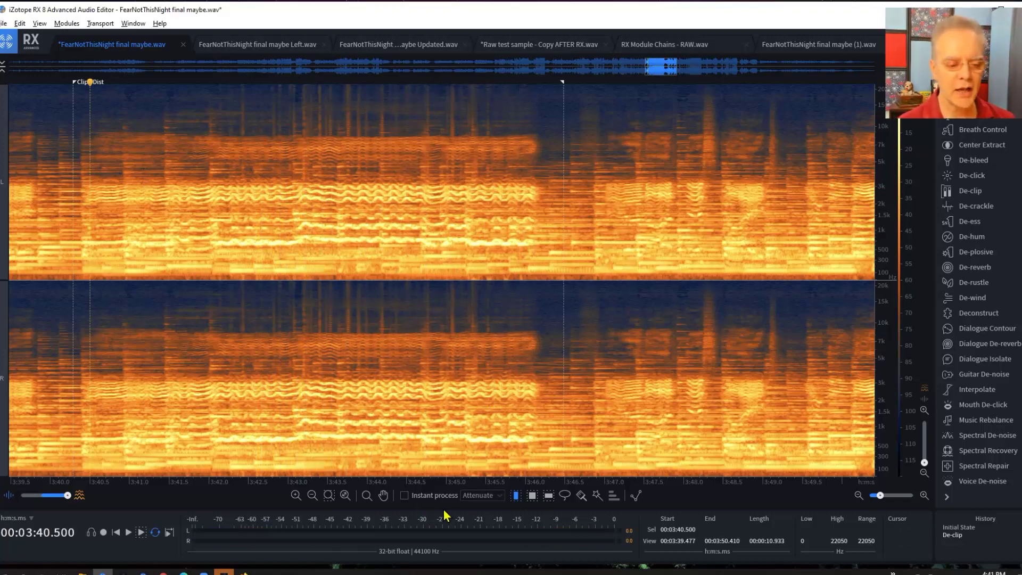
- Select the time-frequency area above about 8.3 kHz from 3:41.353 to 3:46.487, and open and close De-click without rendering
click(532, 496)
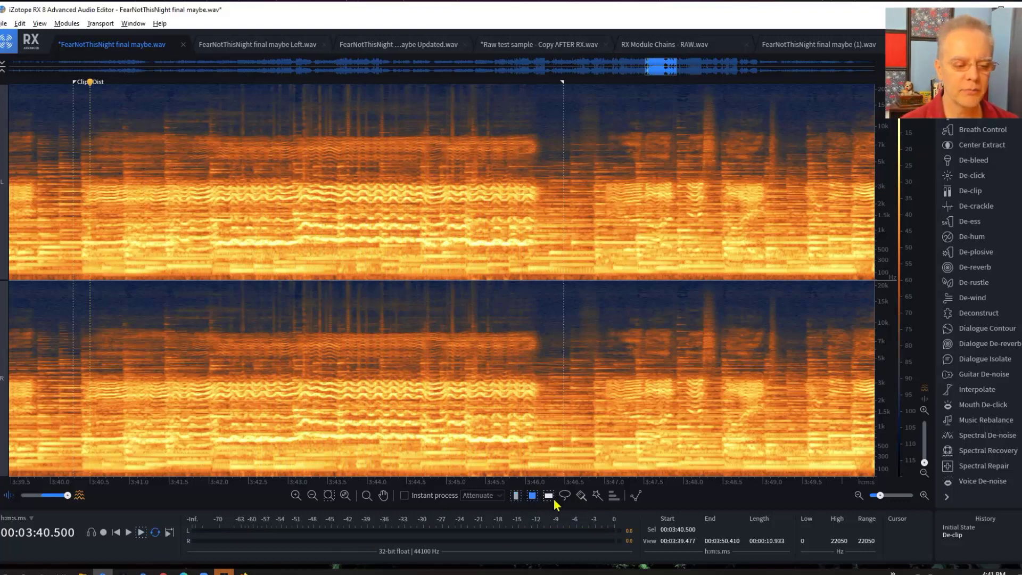
drag(158, 84, 565, 136)
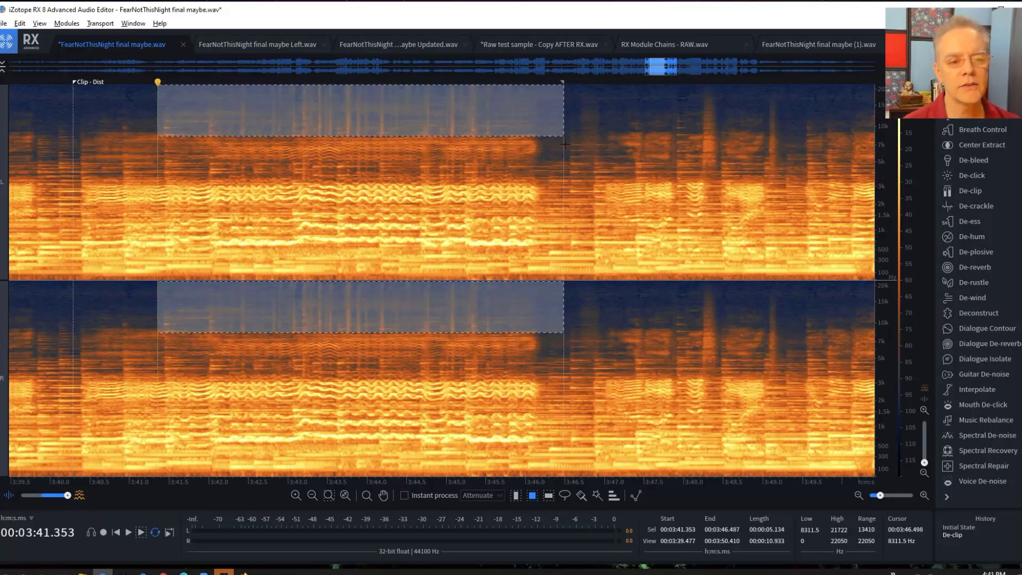
click(973, 180)
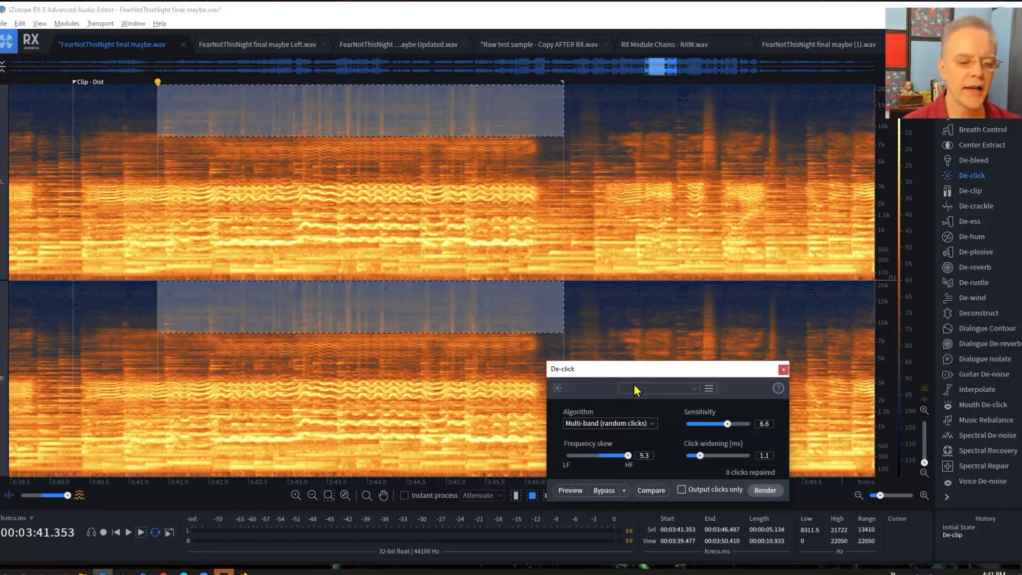
drag(663, 376, 728, 104)
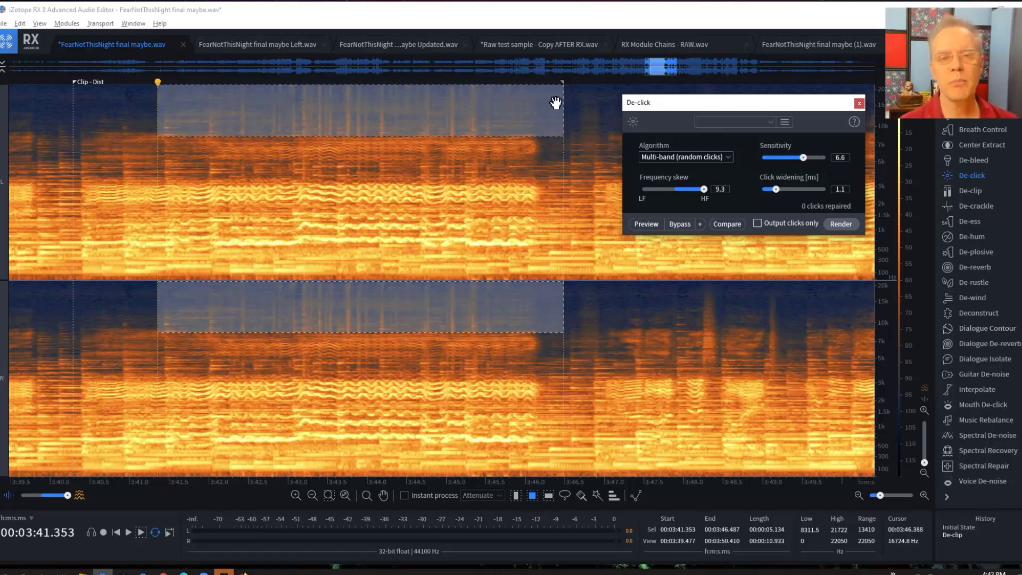
click(859, 102)
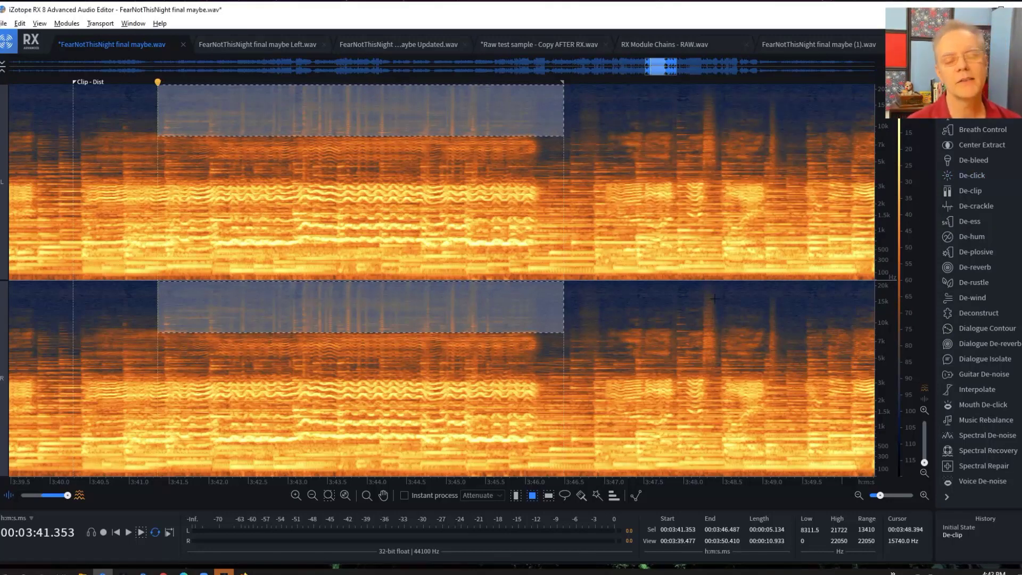
- Try silencing the selected high-frequency area, audition the passage from 3:41.153, and undo the silencing
key(BackSpace)
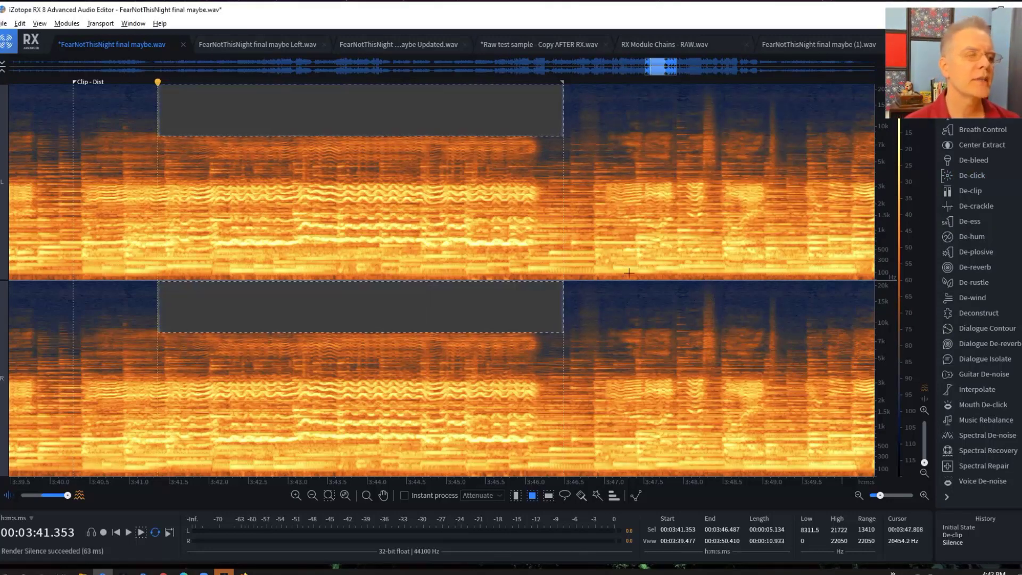
click(141, 172)
key(space)
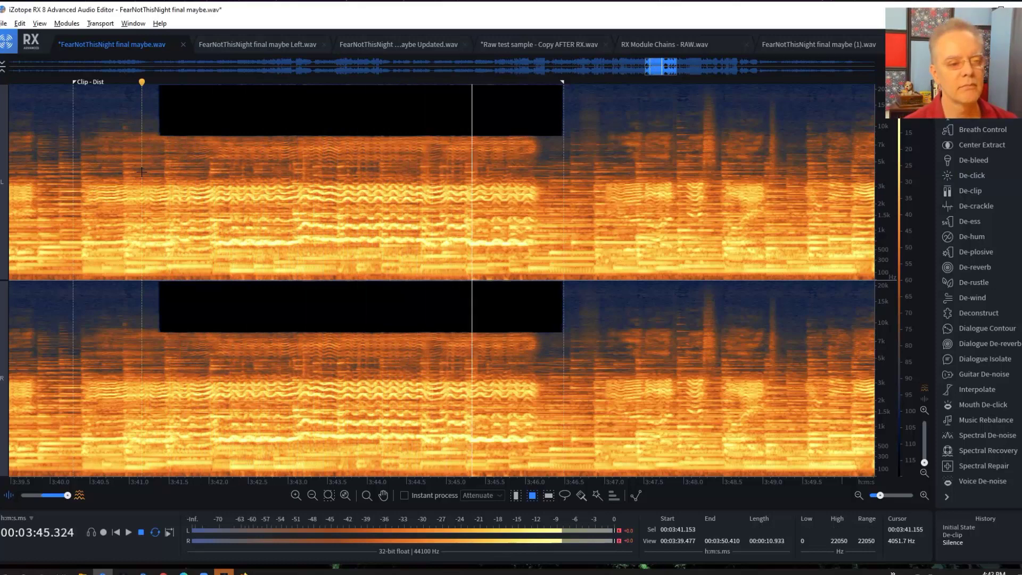
key(space)
key(ctrl+z)
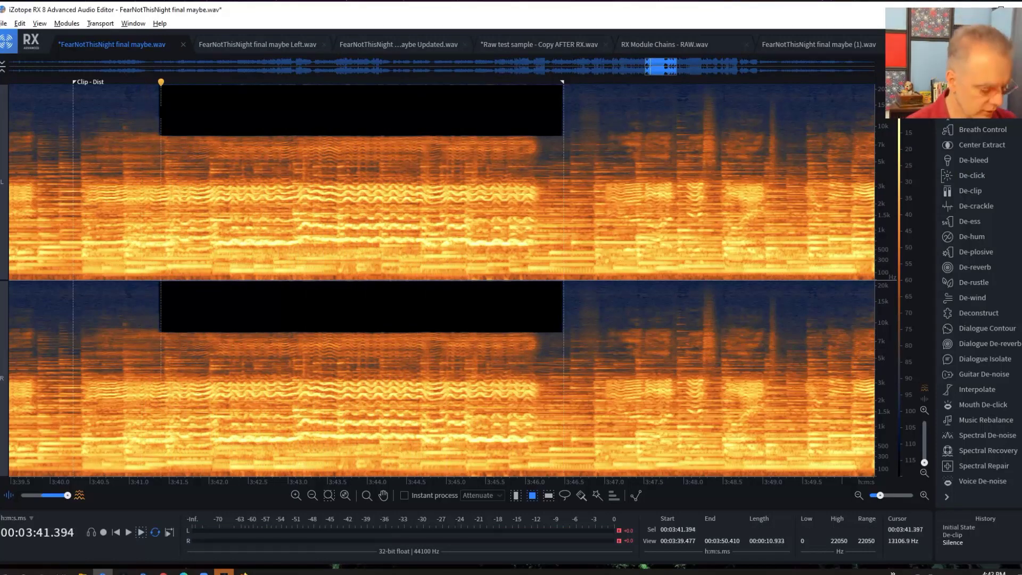
key(ctrl+d)
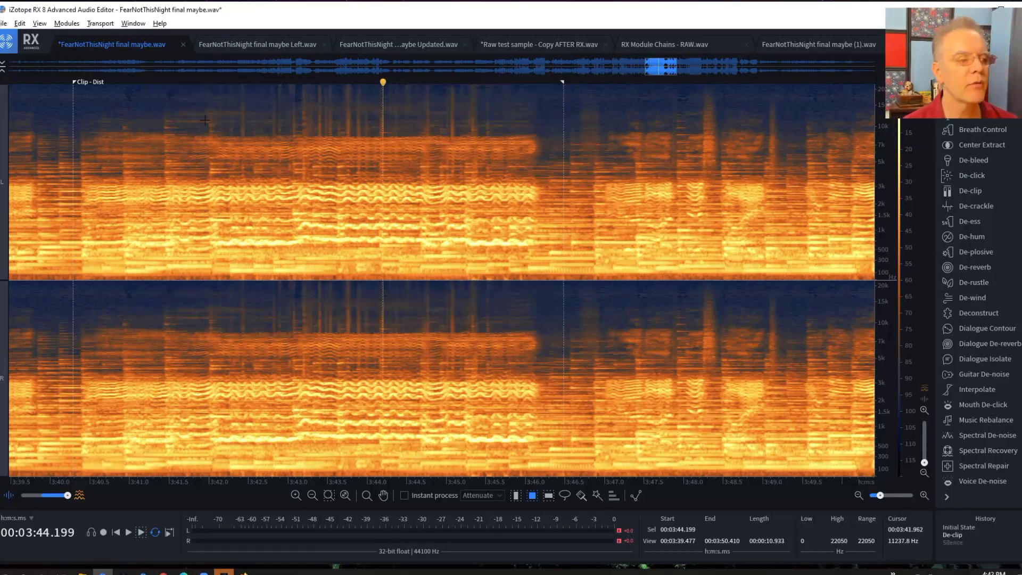
- Reselect the area above about 8.2 kHz from 3:41.353 to 3:46.487 and render De-click on it with Sensitivity 6.9
drag(158, 85, 557, 135)
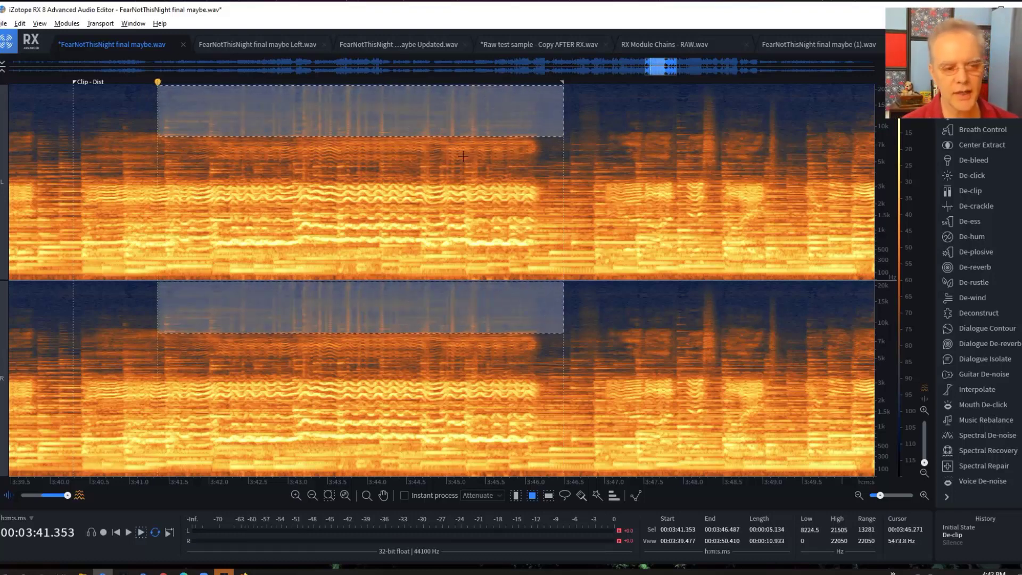
click(973, 176)
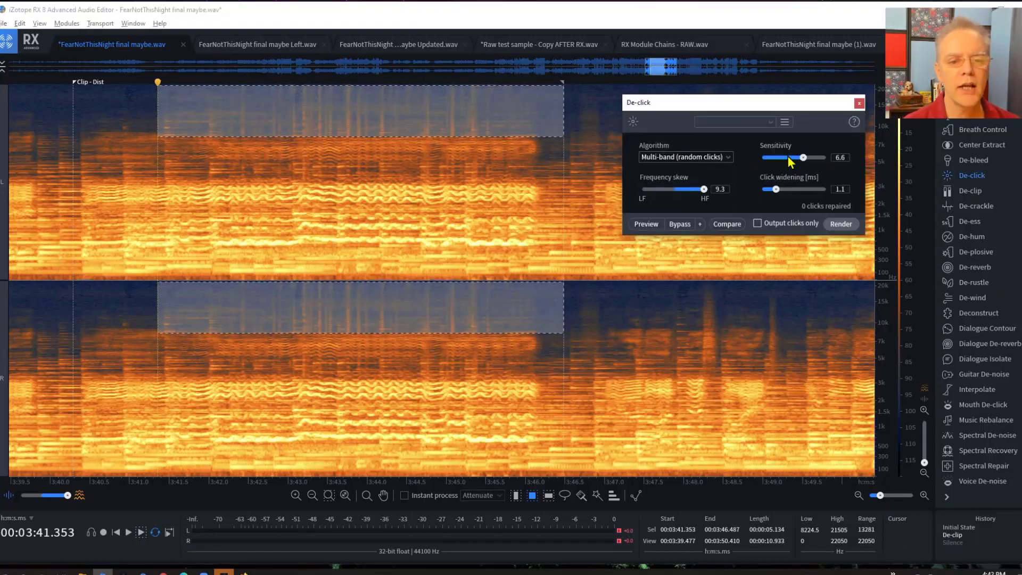
mouse_move(803, 156)
mouse_down()
mouse_move(775, 158)
mouse_move(807, 157)
mouse_up()
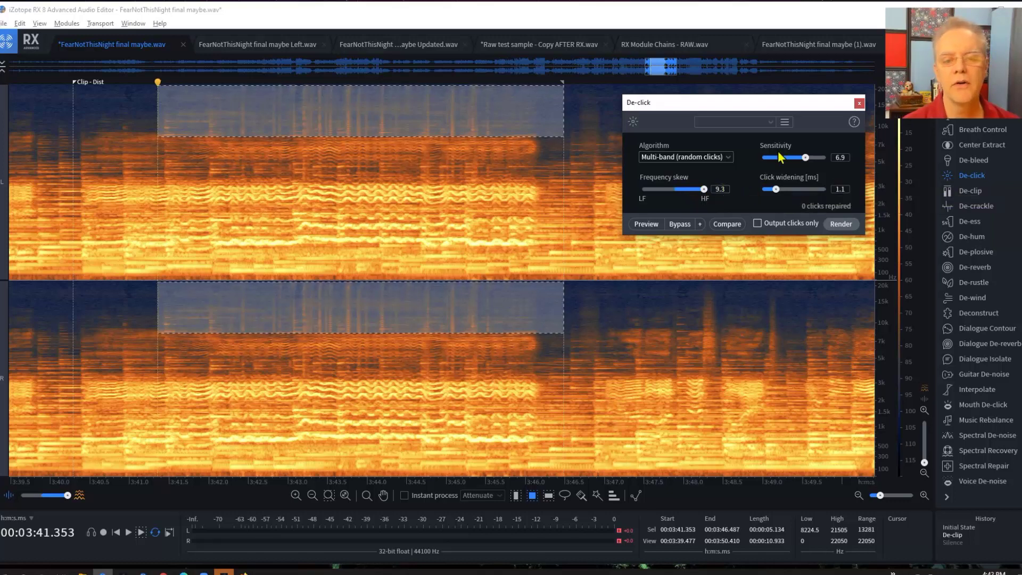
click(841, 224)
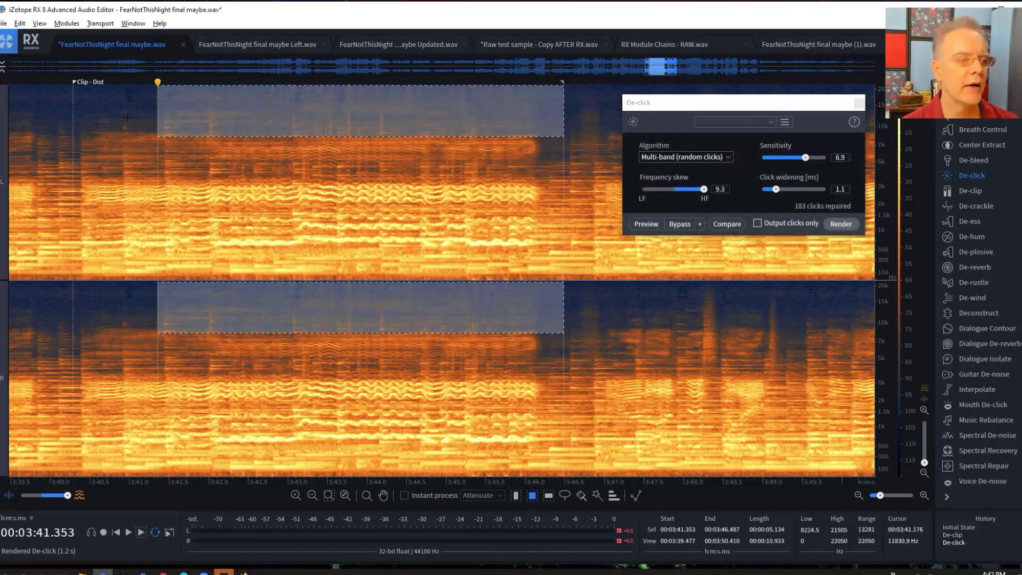
- Place the playhead at several points inside Clip - Dist to examine the de-clicked spectrogram
click(137, 250)
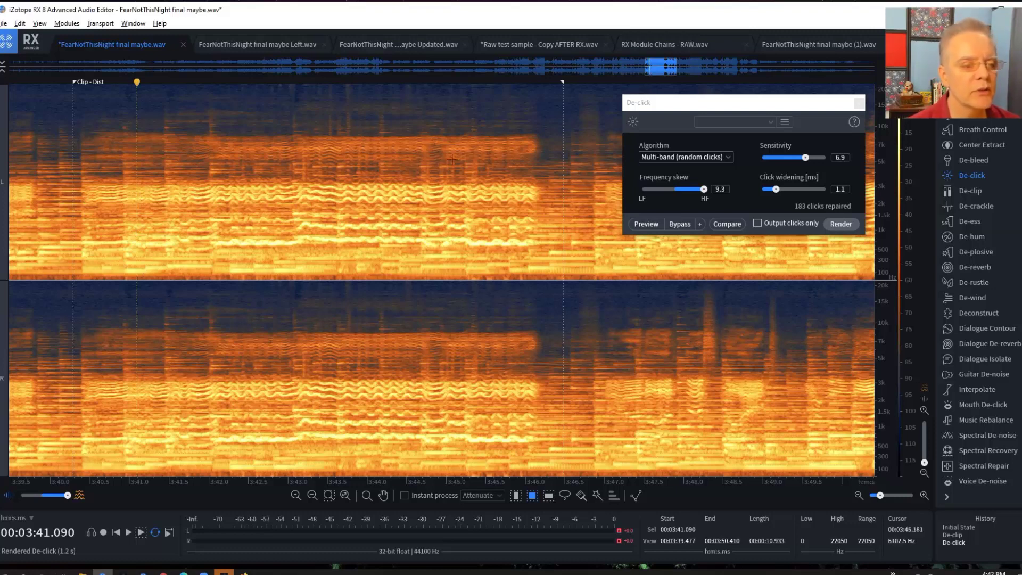
click(97, 160)
click(120, 162)
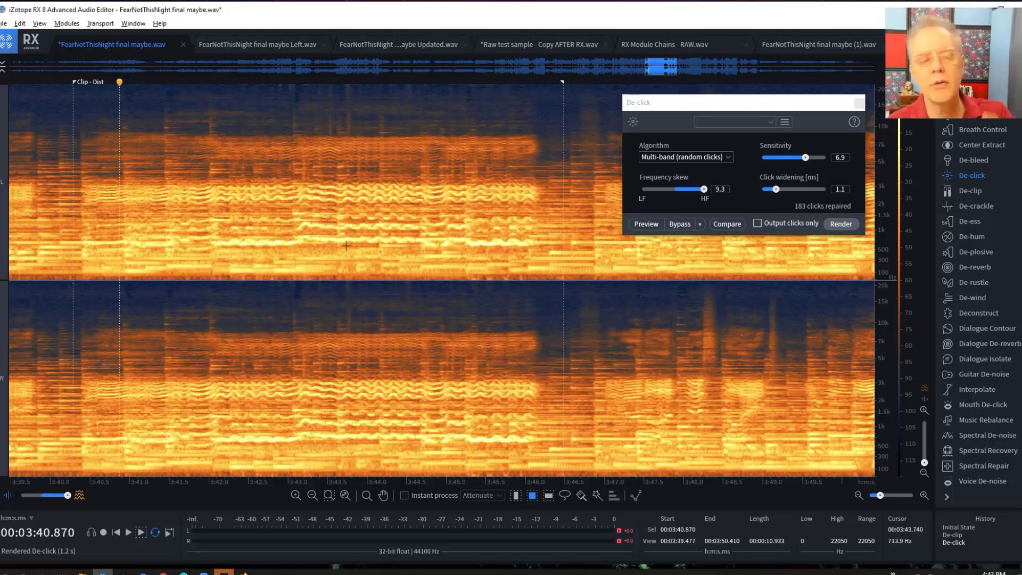
click(304, 248)
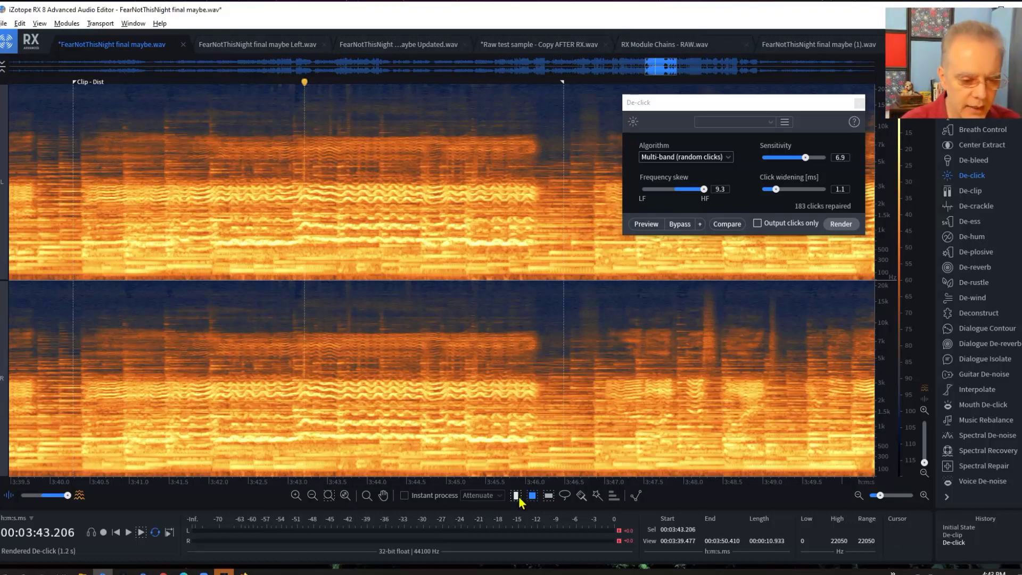
- Try De-click on all frequencies from 3:40.284 to 3:46.585, audition it, and undo that render
drag(73, 251, 571, 254)
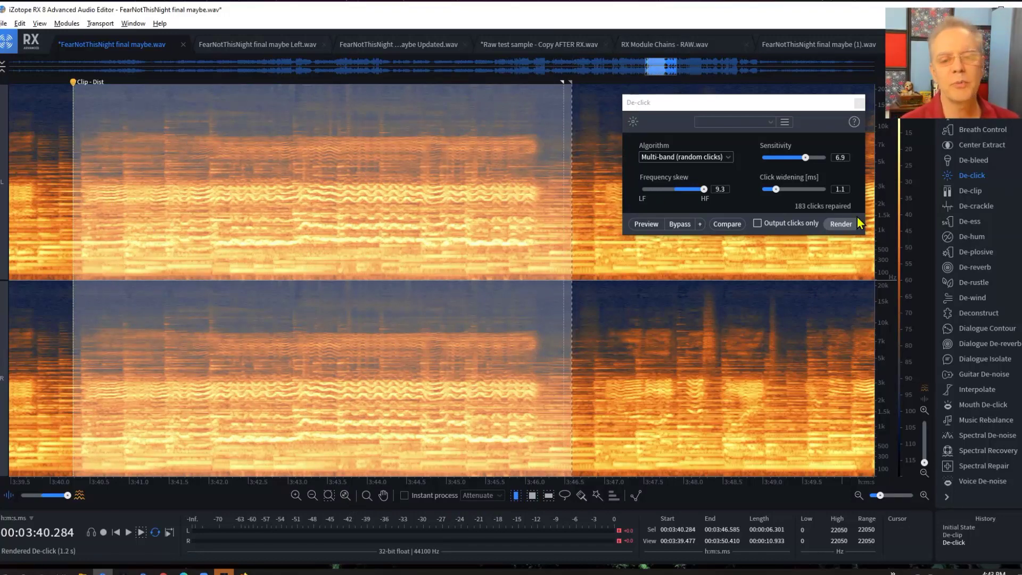
click(851, 224)
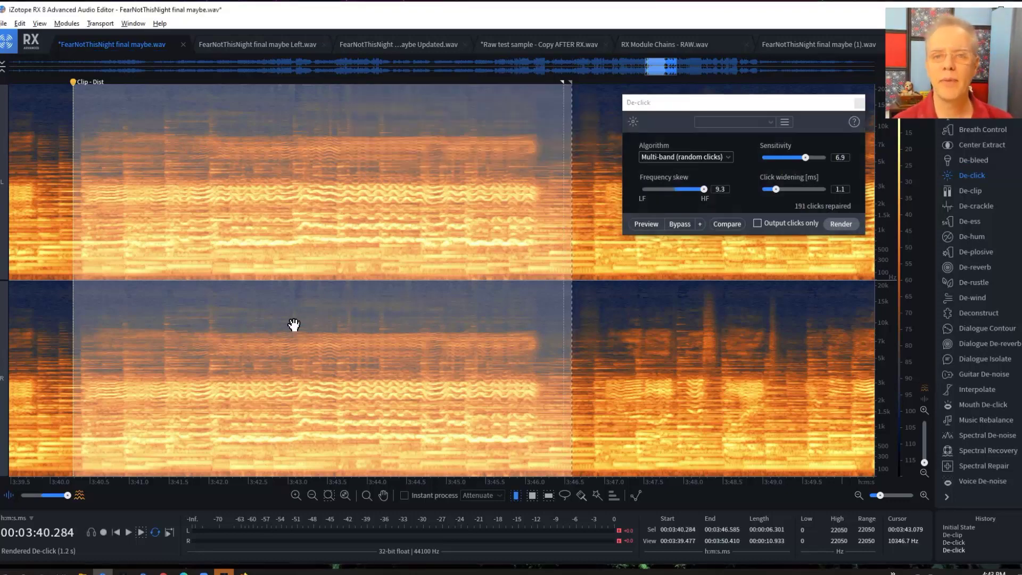
key(space)
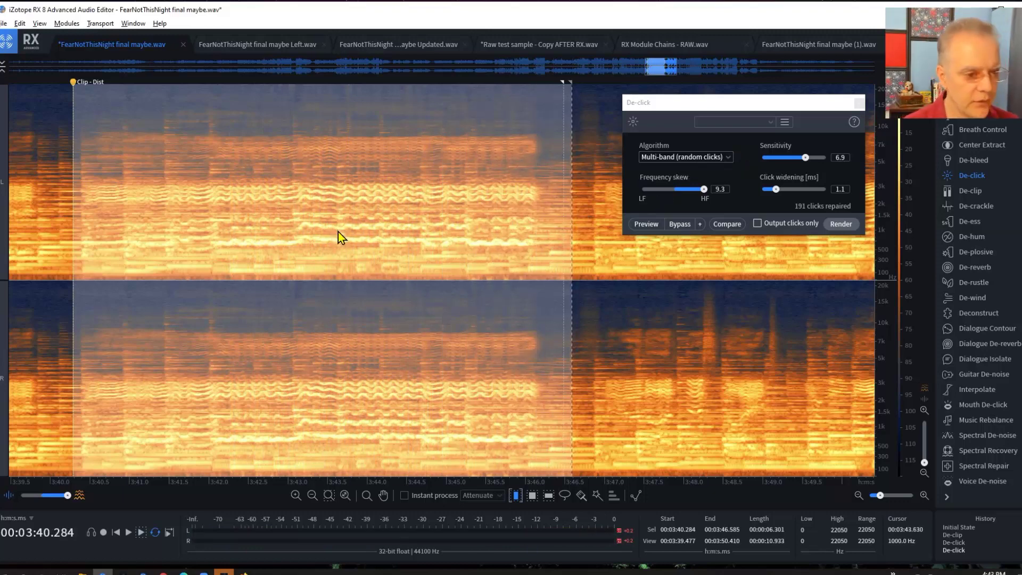
key(ctrl+z)
click(458, 169)
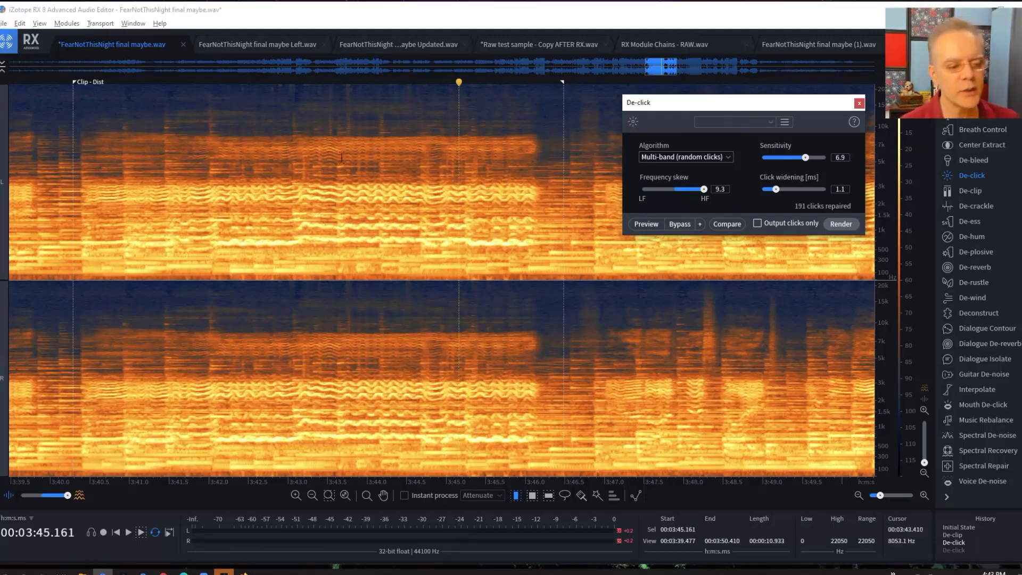
- Open the EQ module and set its high-pass filter frequency to 94 Hz
click(555, 213)
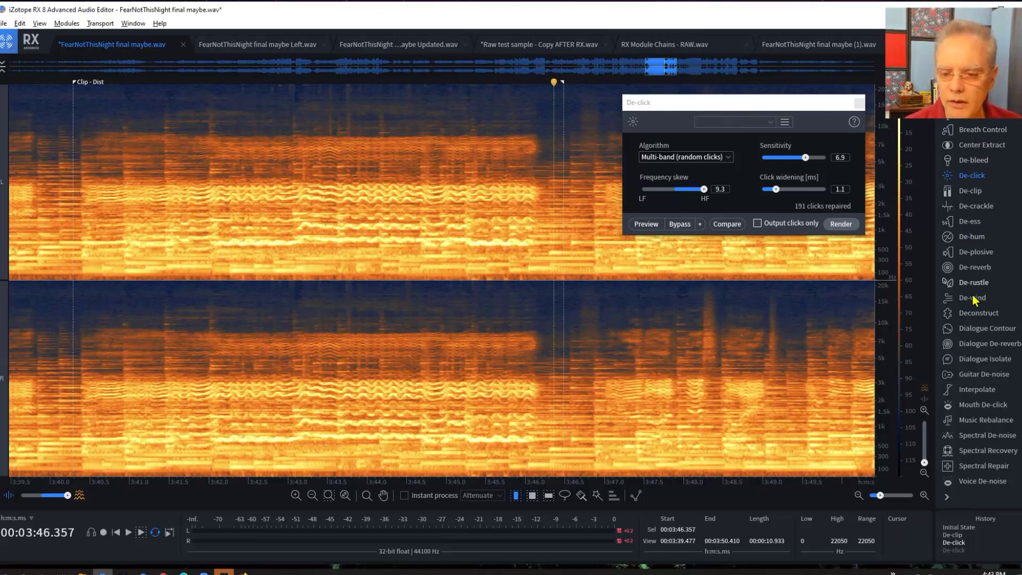
scroll(969, 389, down, 7)
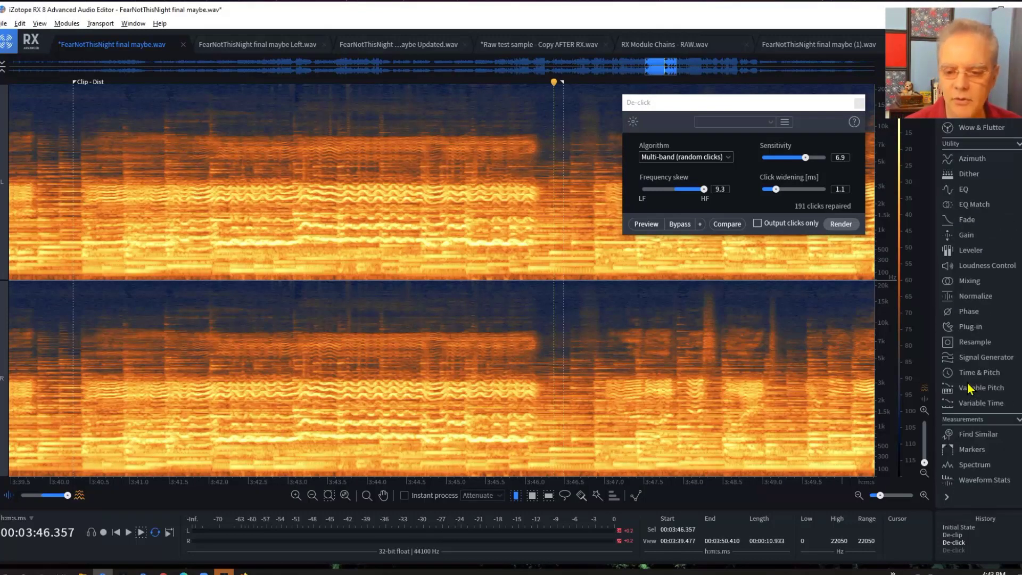
click(964, 189)
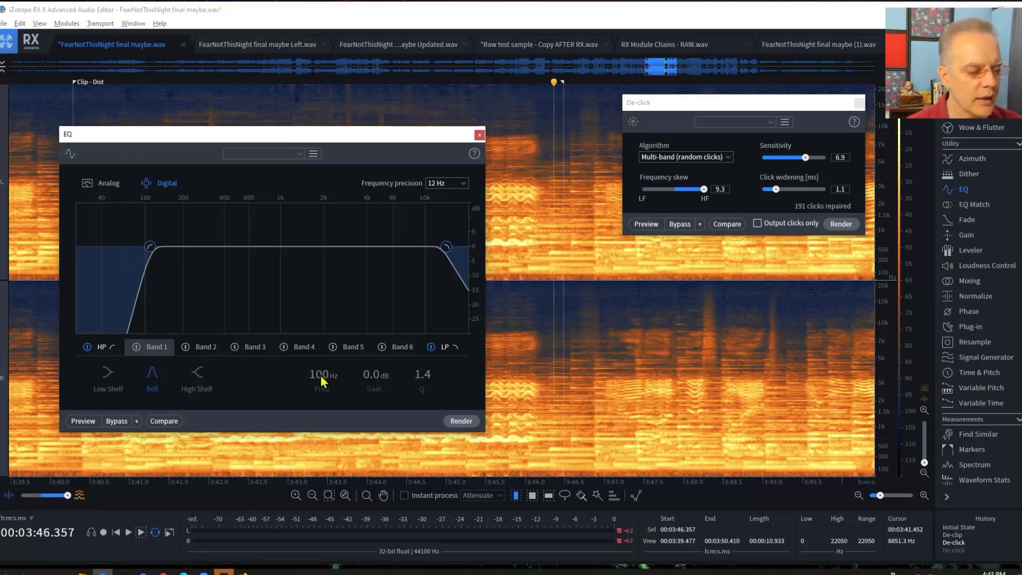
click(103, 349)
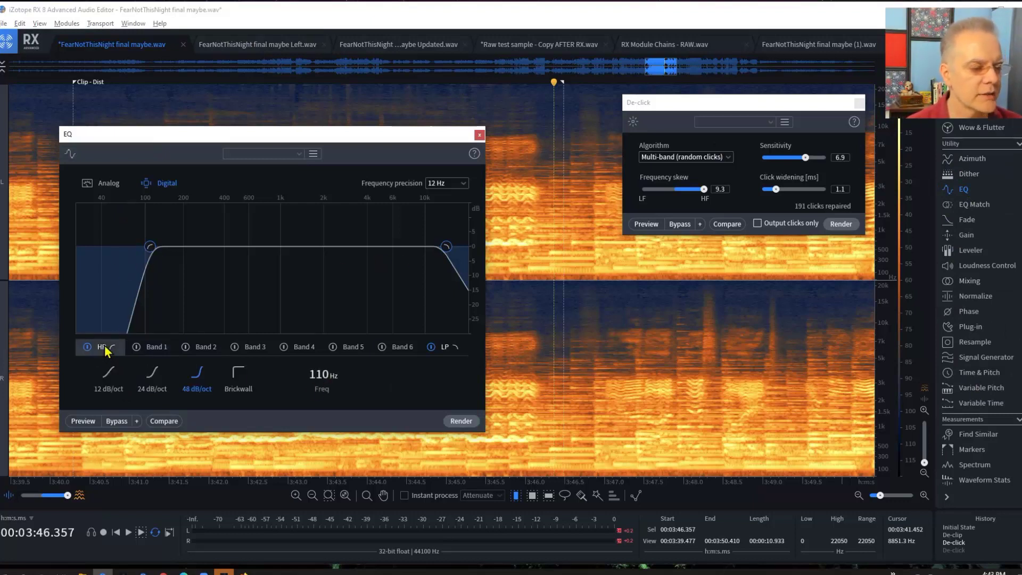
mouse_move(145, 250)
mouse_down()
mouse_move(134, 246)
mouse_move(143, 254)
mouse_up()
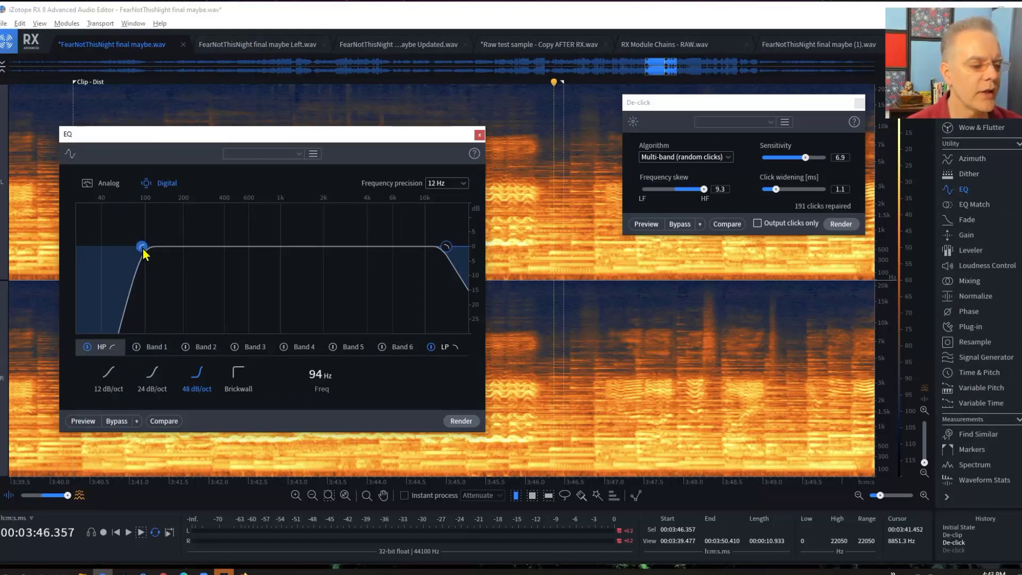
- Render the EQ with its low-pass at 14000 Hz across the whole file, undo and re-render it to compare, and close the module
click(446, 247)
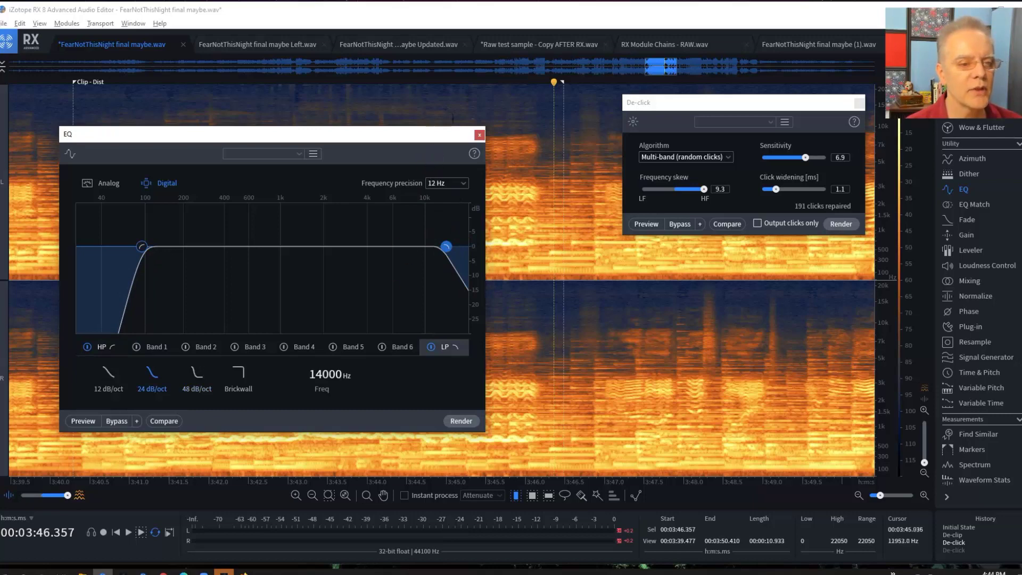
click(522, 114)
click(460, 422)
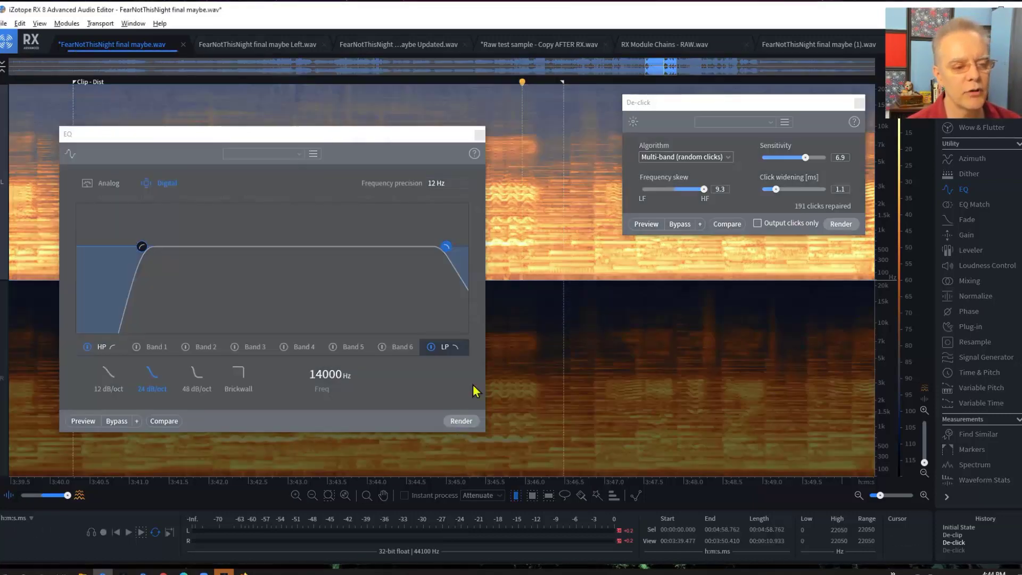
key(ctrl+z)
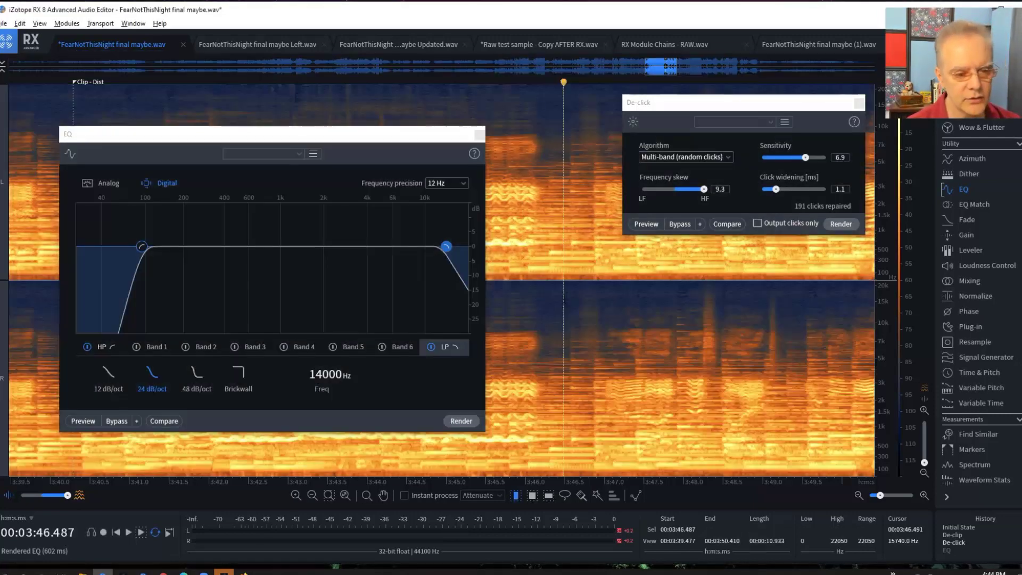
click(462, 421)
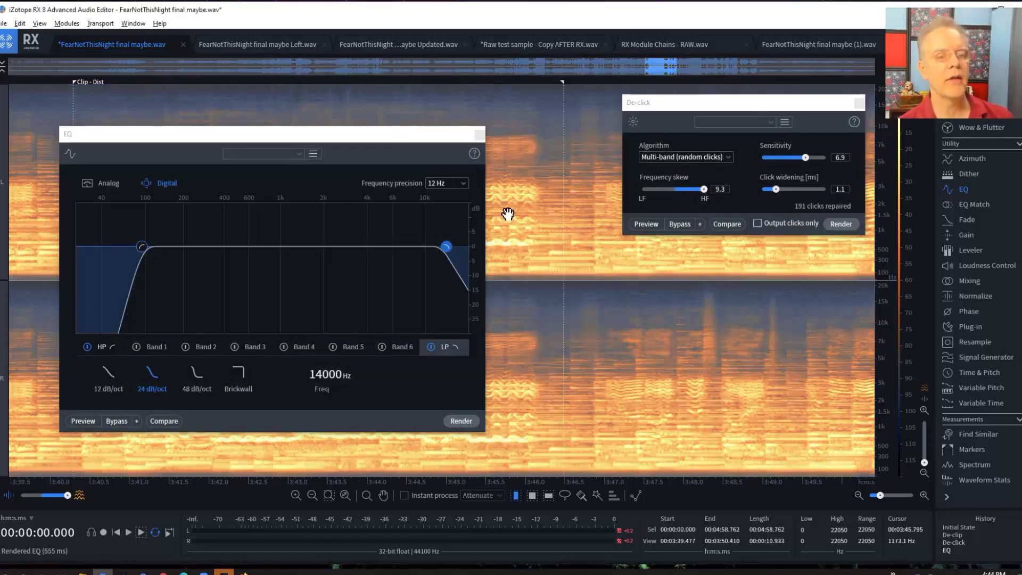
click(480, 134)
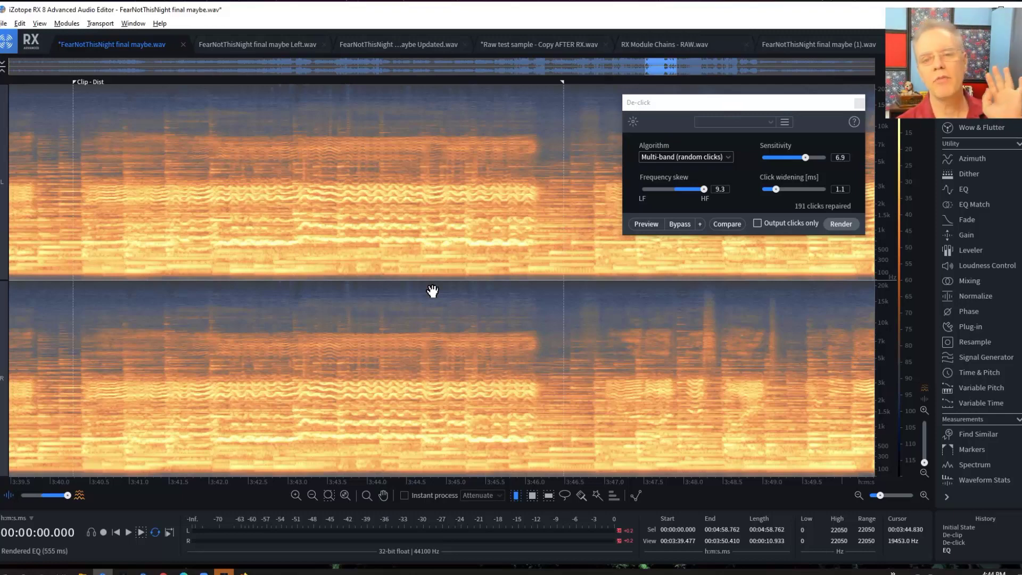
- Select the frequency band above about 10.2 kHz across the whole file in both channels, moving the De-click window clear of it
click(503, 219)
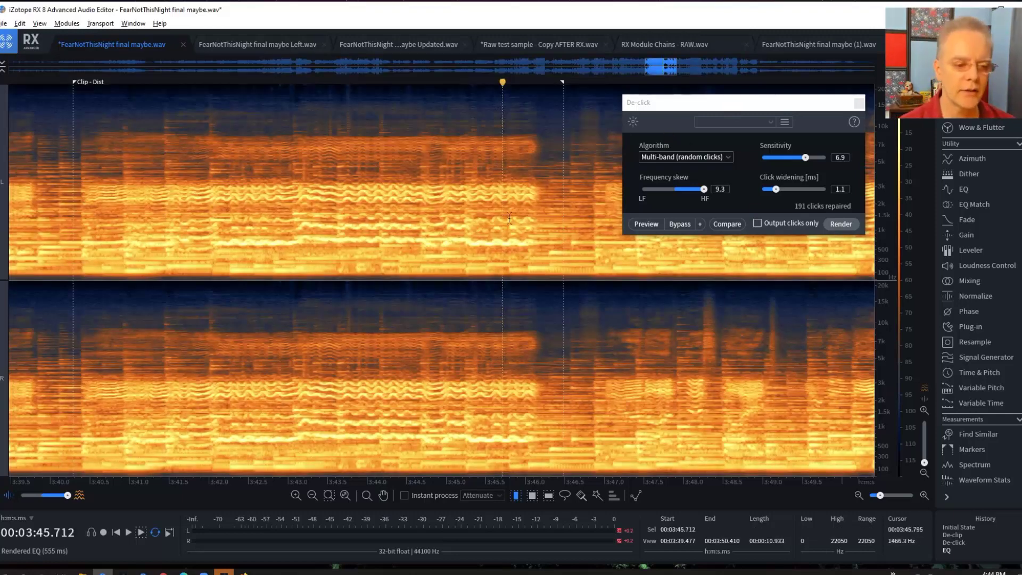
click(549, 495)
drag(533, 122, 536, 80)
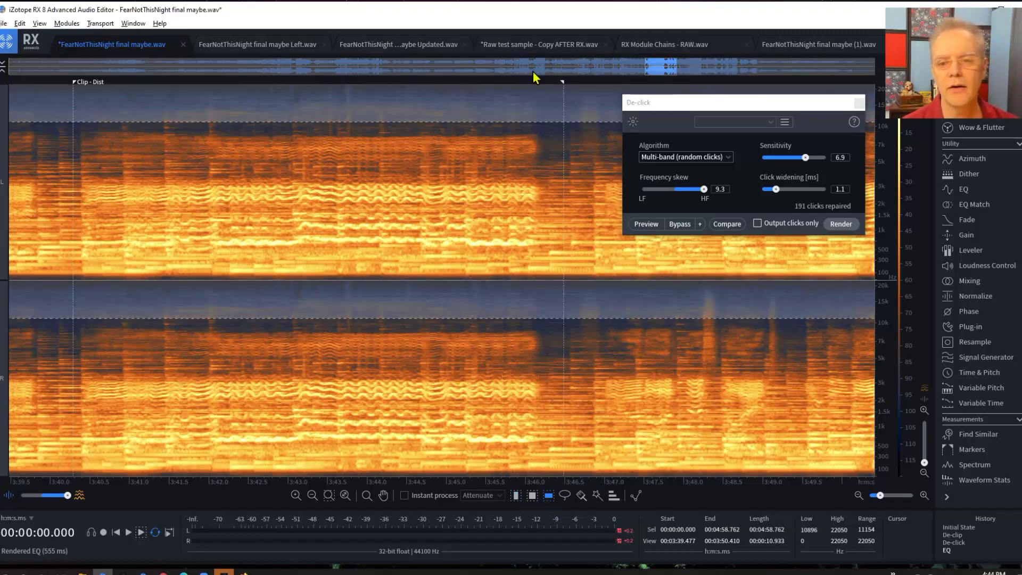
drag(790, 101, 594, 328)
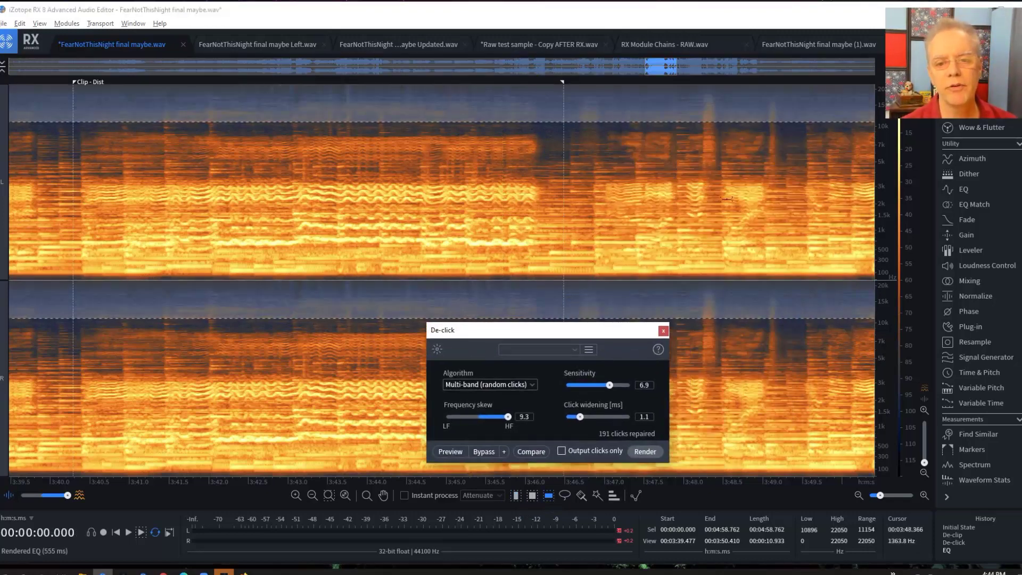
drag(642, 122, 643, 112)
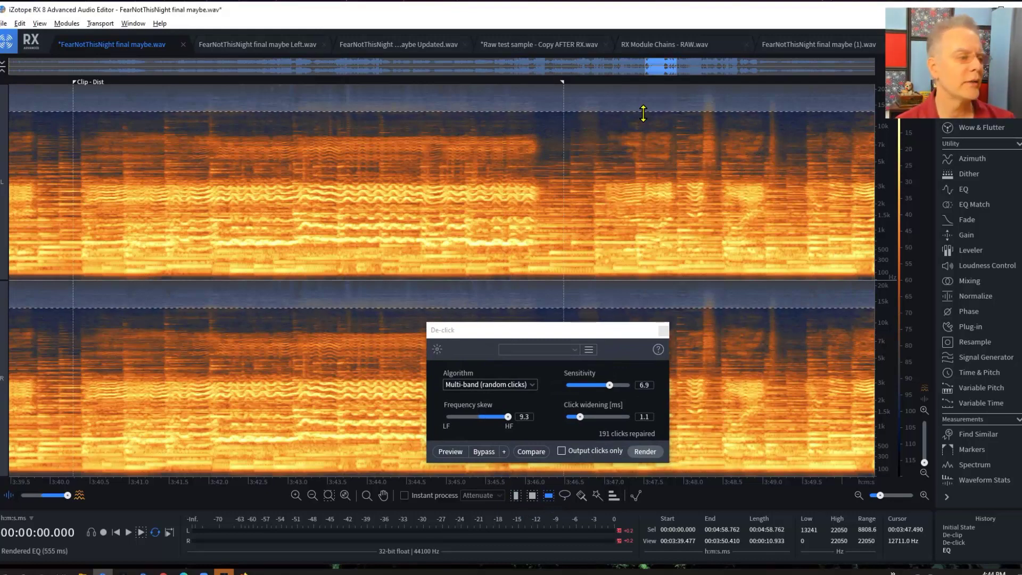
drag(642, 114, 663, 127)
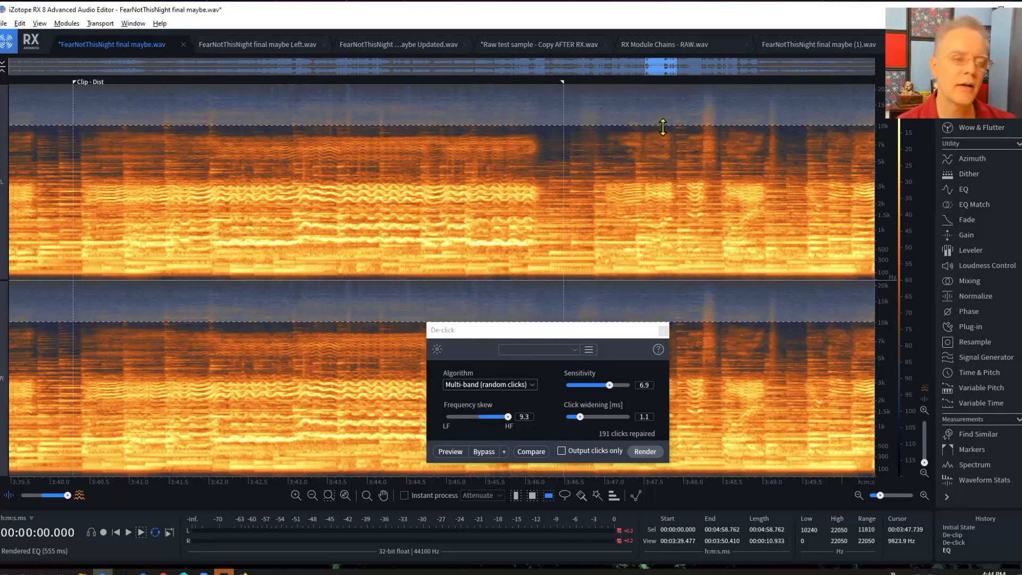
- Clear the high-frequency band selection, close the De-click module and place the playhead near the start of the Clip - Dist region
click(535, 169)
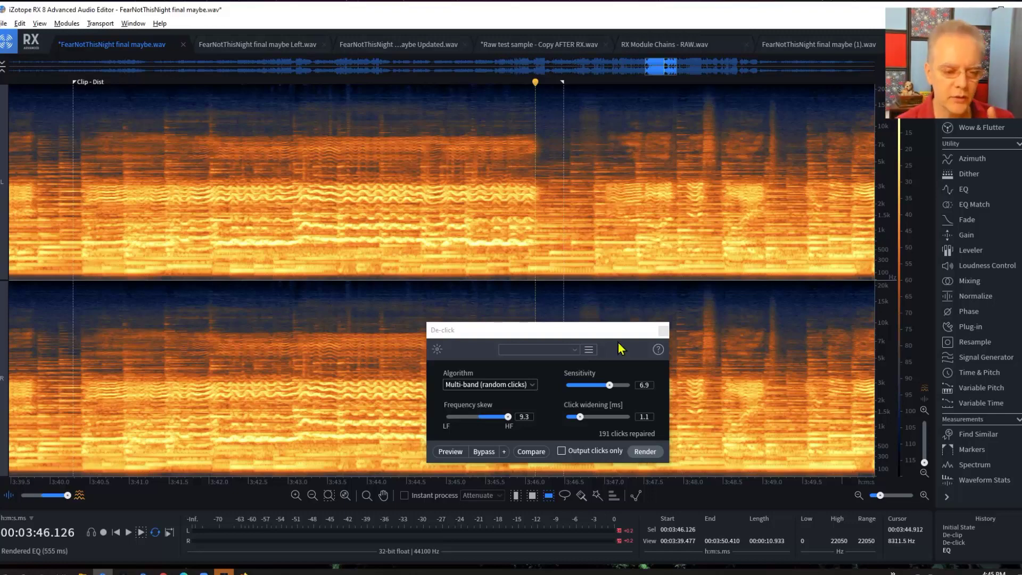
click(668, 330)
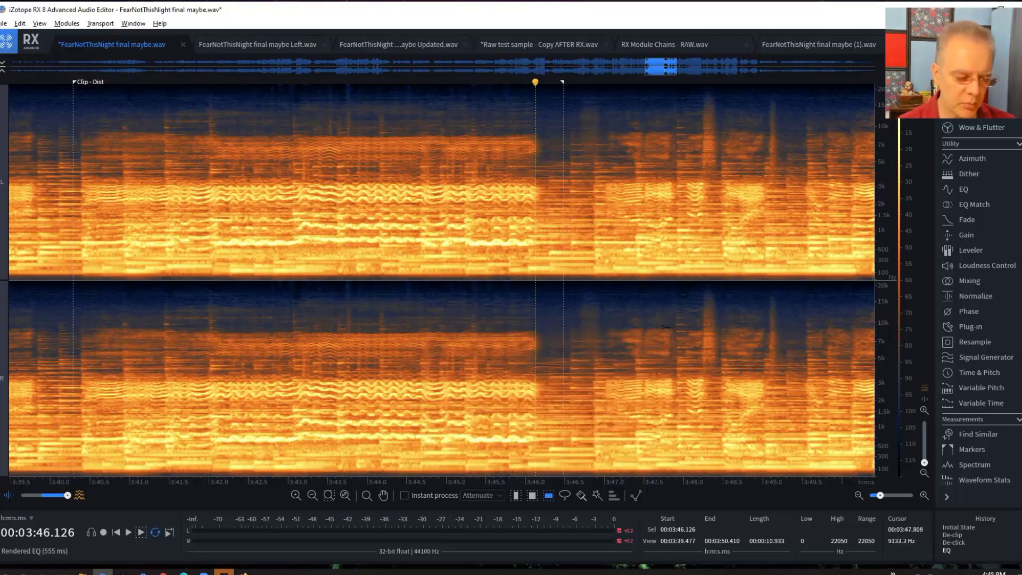
click(141, 152)
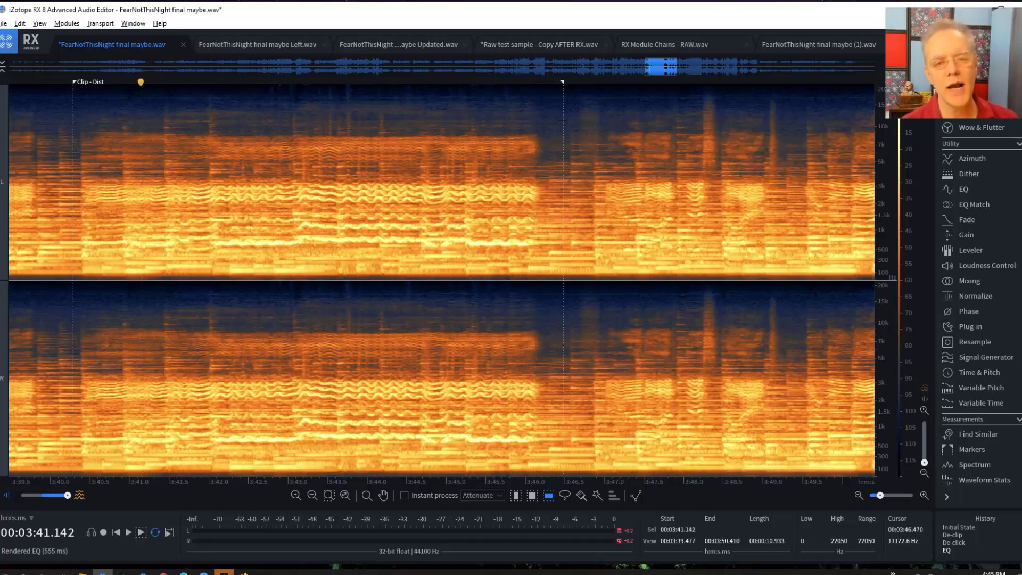
click(104, 202)
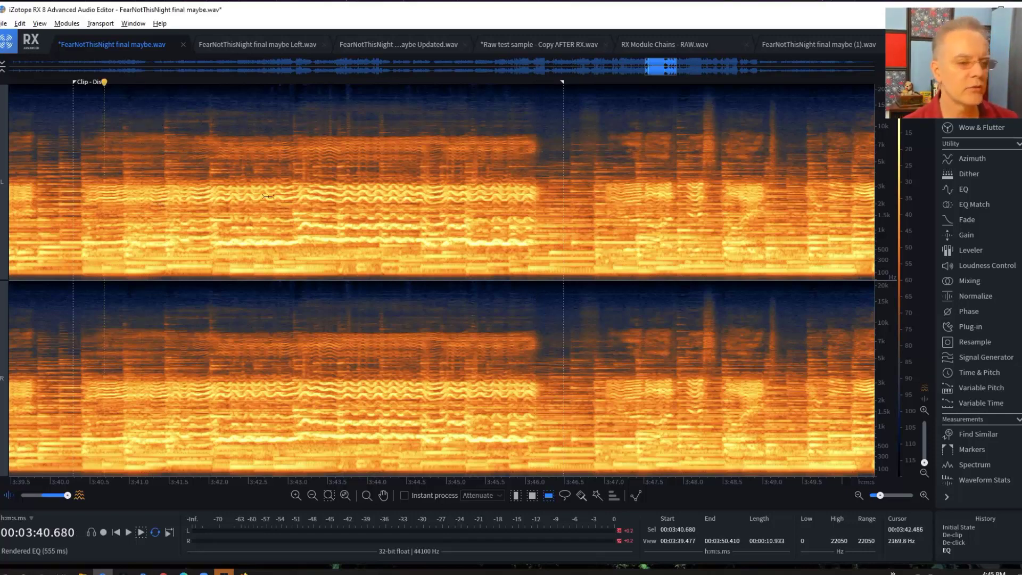
- Play the processed audio from 3:40.284, the start of the Clip - Dist region, and stop at about 3:46.1
key(ctrl+minus)
key(ctrl+minus)
key(ctrl+minus)
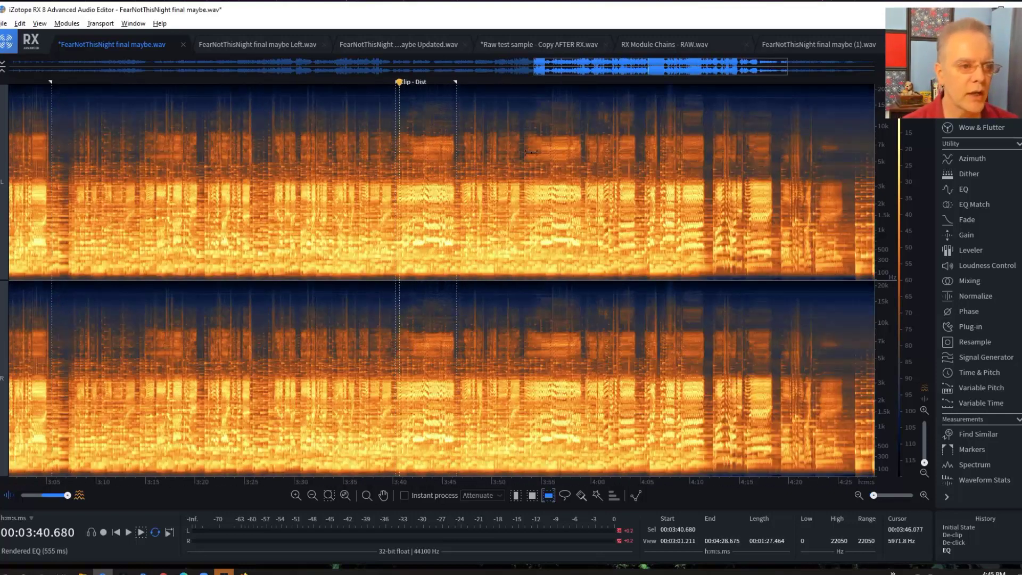
key(ctrl+minus)
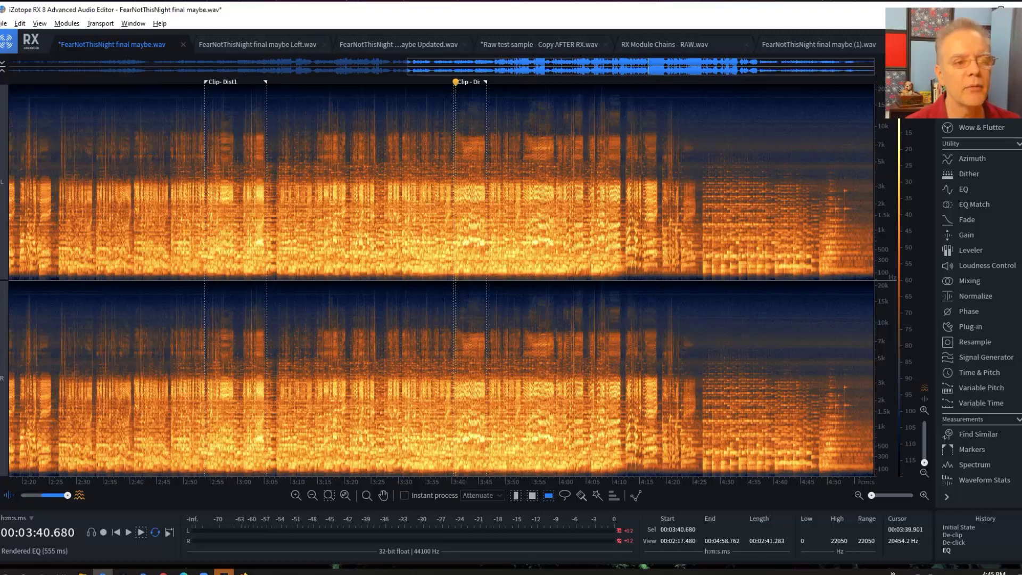
click(453, 290)
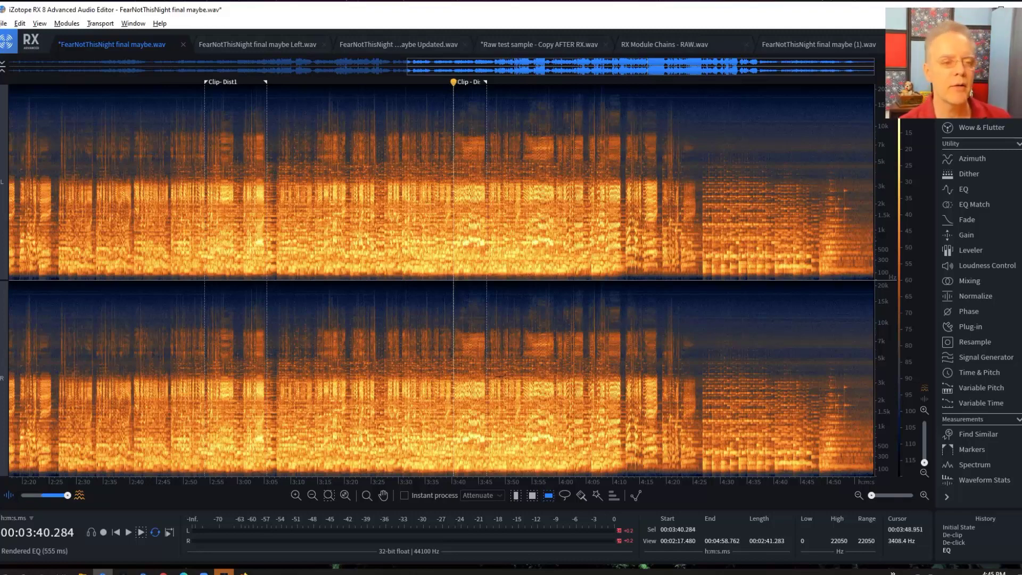
key(space)
key(ctrl+equal)
key(ctrl+equal)
key(ctrl+equal)
key(ctrl+equal)
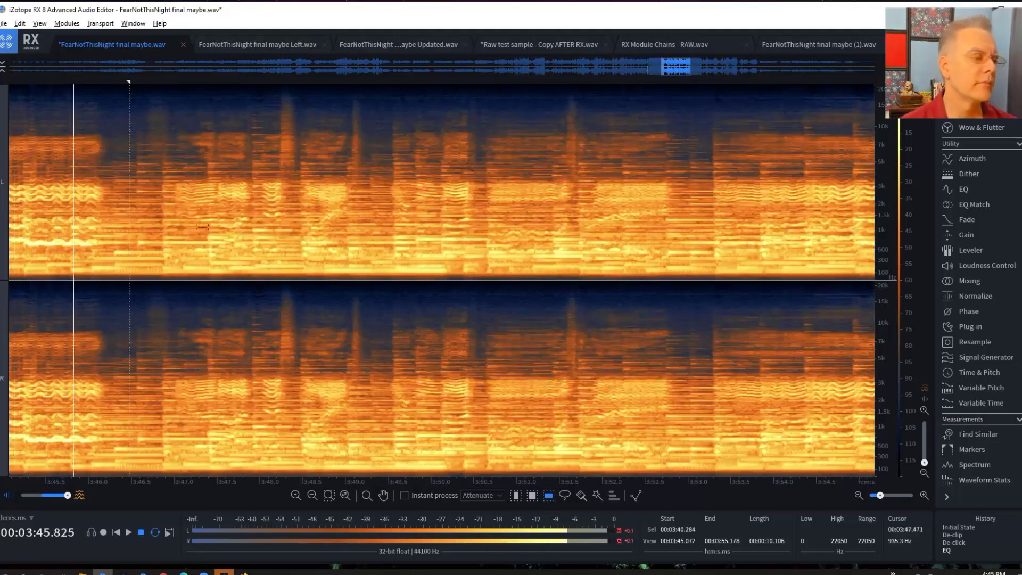
key(space)
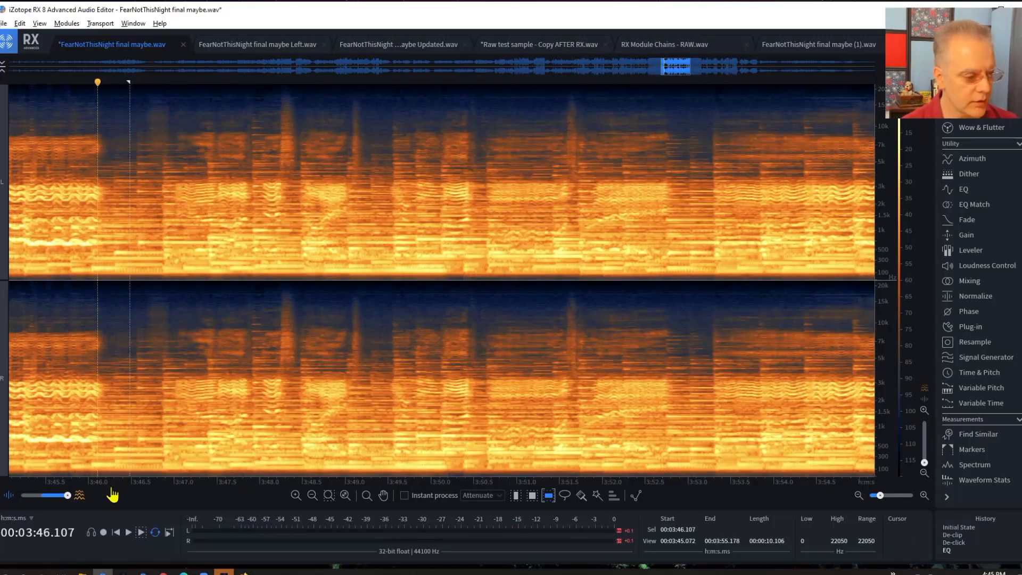
- Return the file to its Initial State in the history and audition the unprocessed clipped passage from 3:40.284
drag(98, 485, 738, 503)
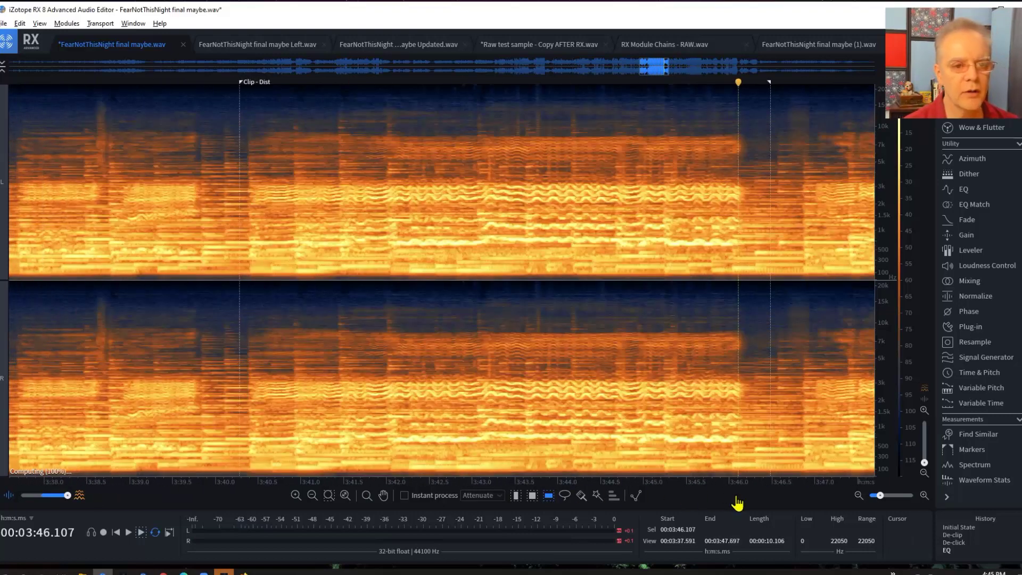
click(243, 127)
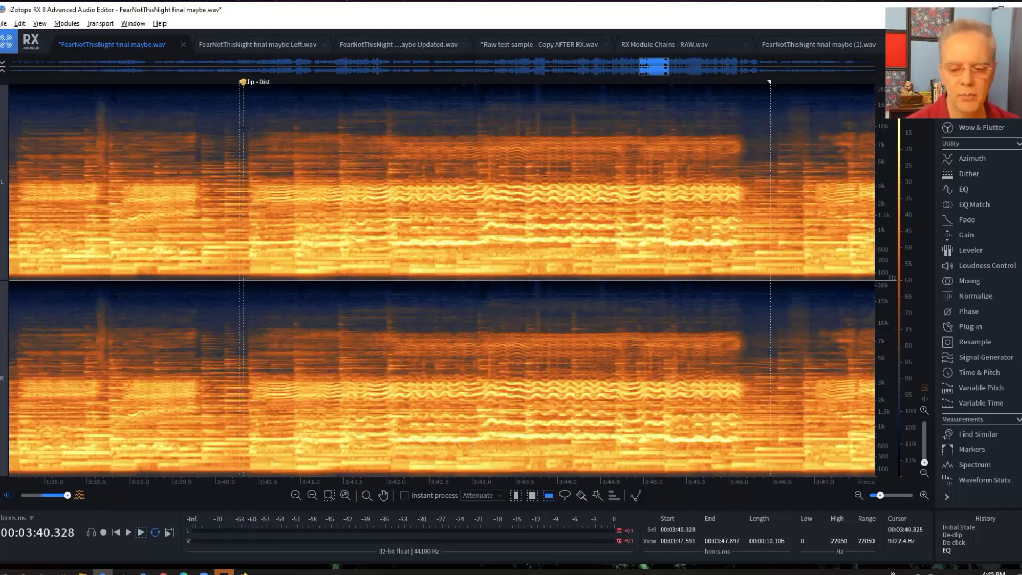
click(960, 528)
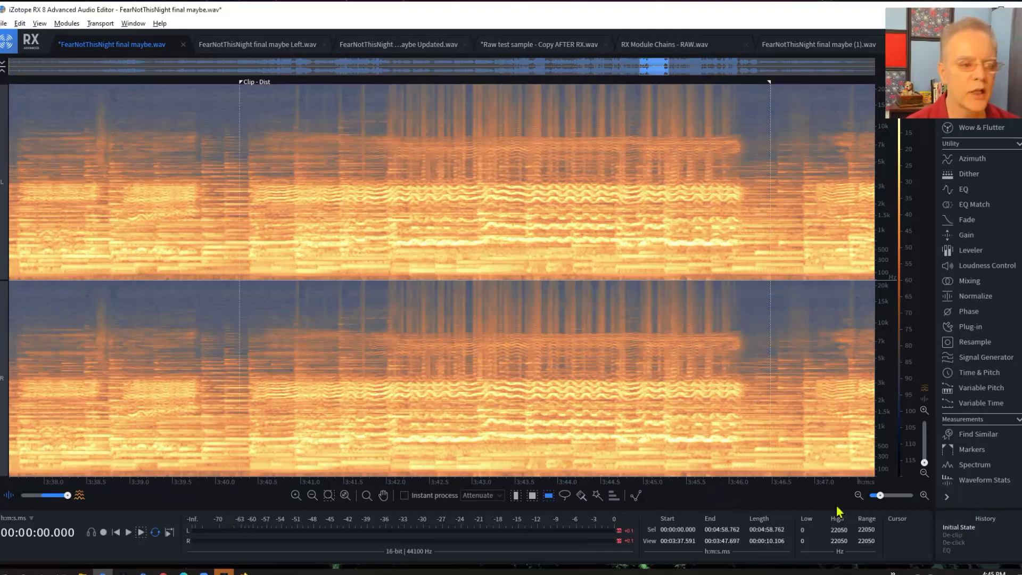
click(239, 155)
key(space)
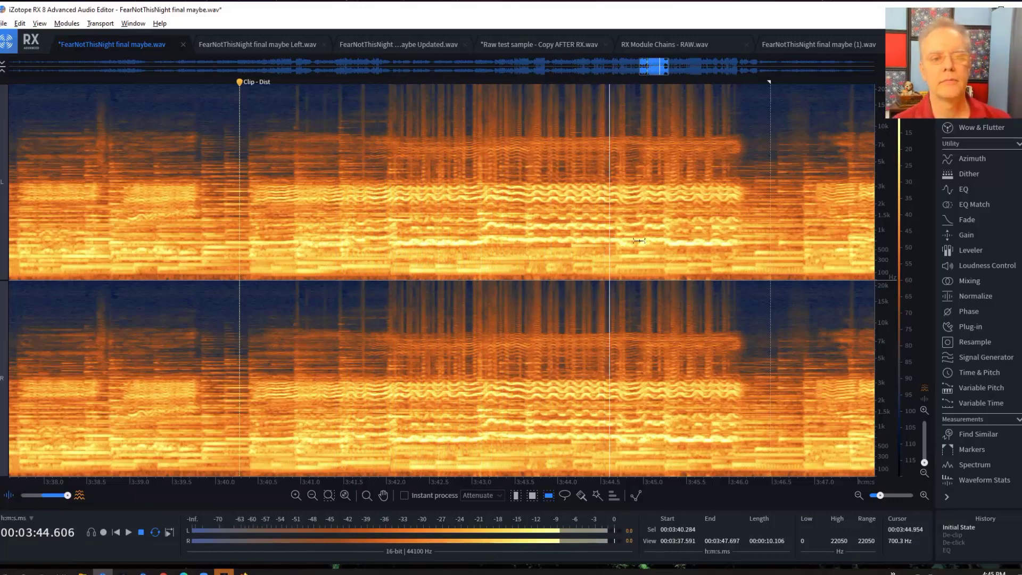
key(space)
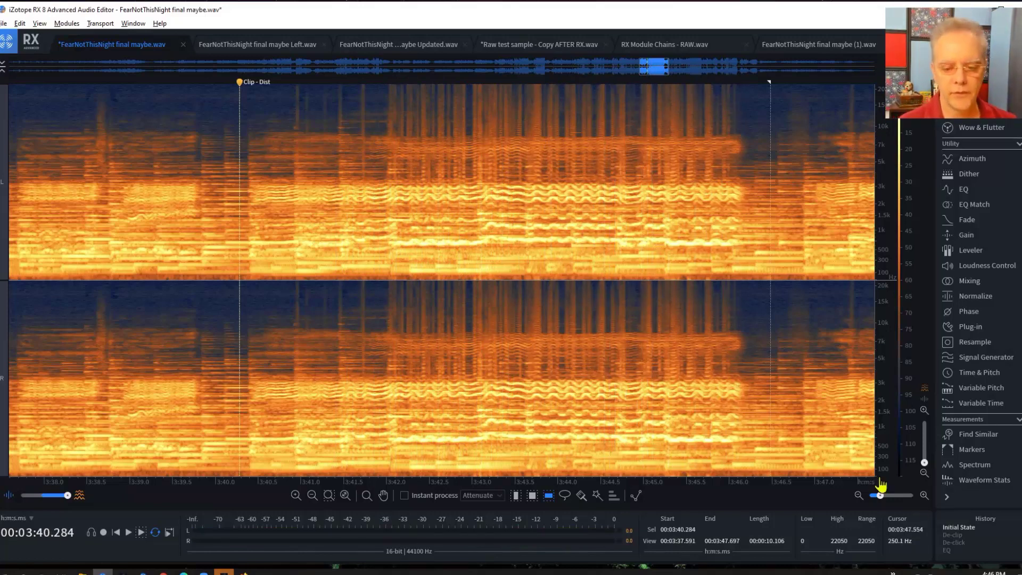
- Restore the EQ history state and audition the processed passage from 3:40.322 for comparison
click(948, 551)
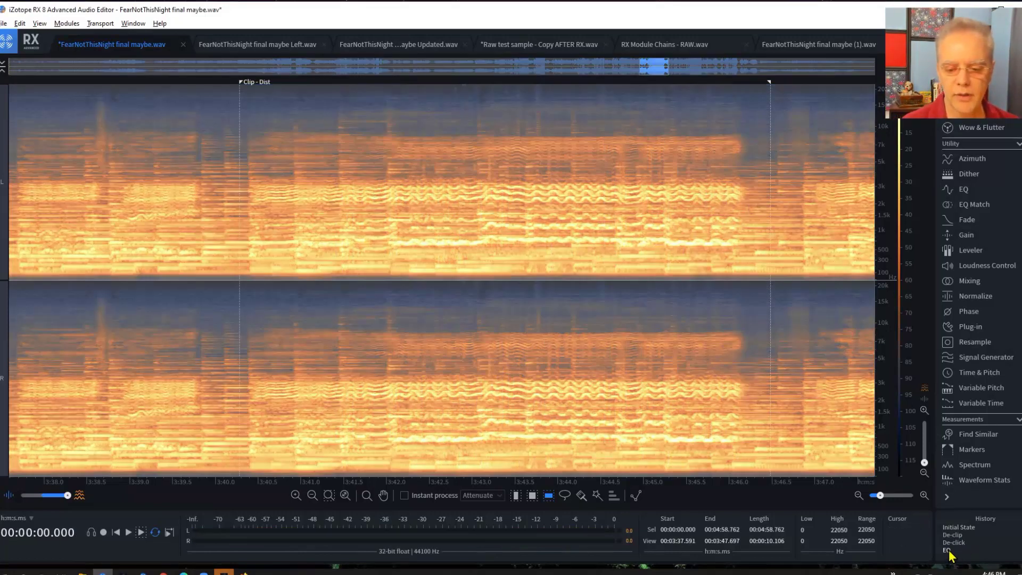
click(242, 275)
key(space)
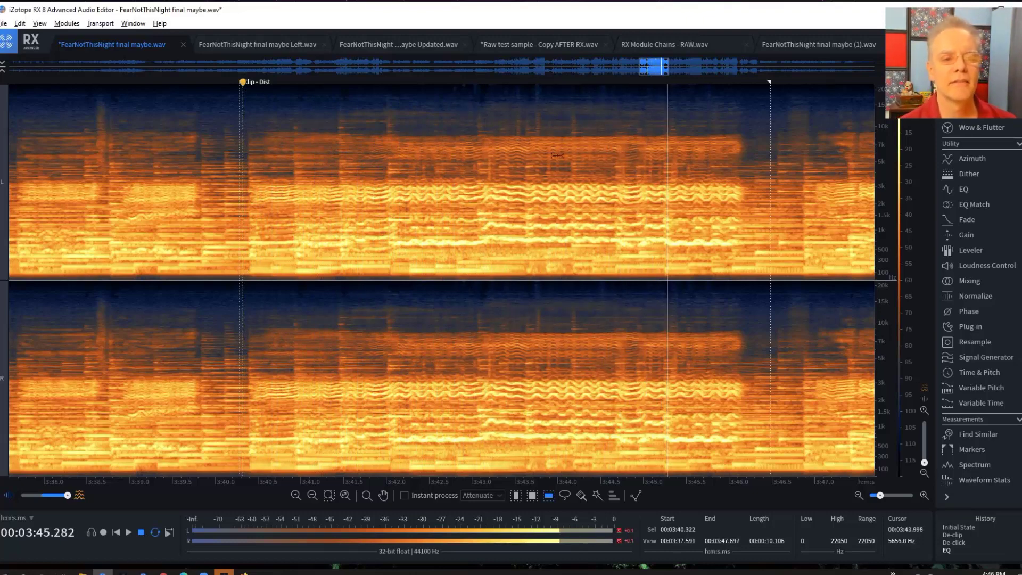
click(465, 111)
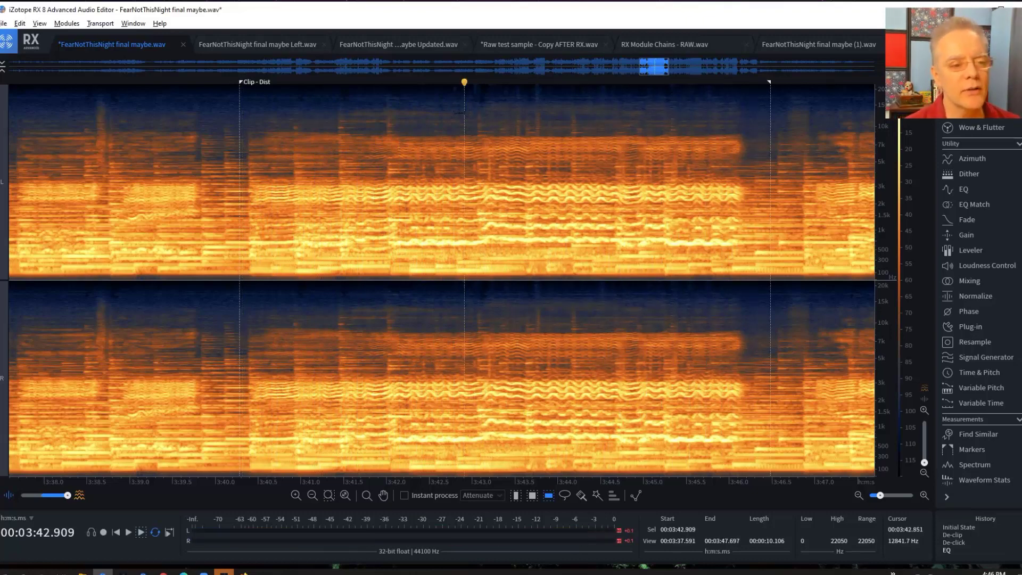
- Switch to time-frequency selection, try boxing 3:41.956 to 3:44.397 between about 3.5 and 20 kHz, and clear the trial selections
double_click(465, 111)
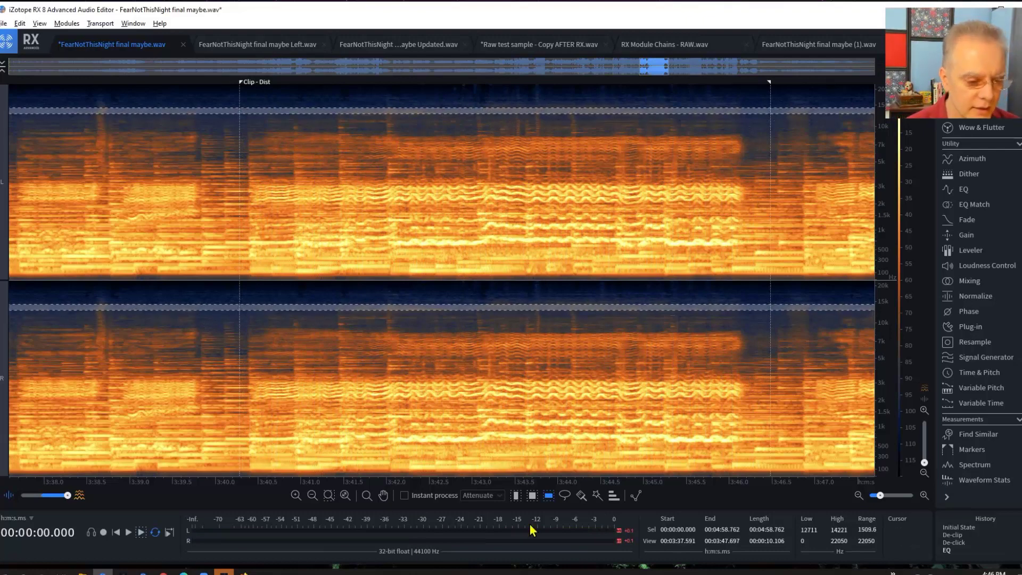
click(532, 496)
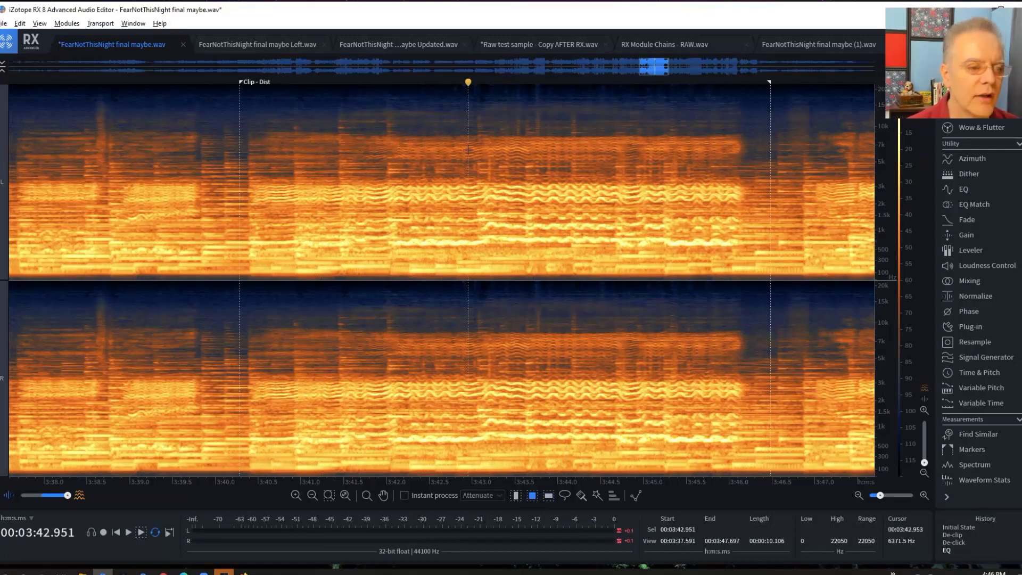
drag(383, 88, 593, 178)
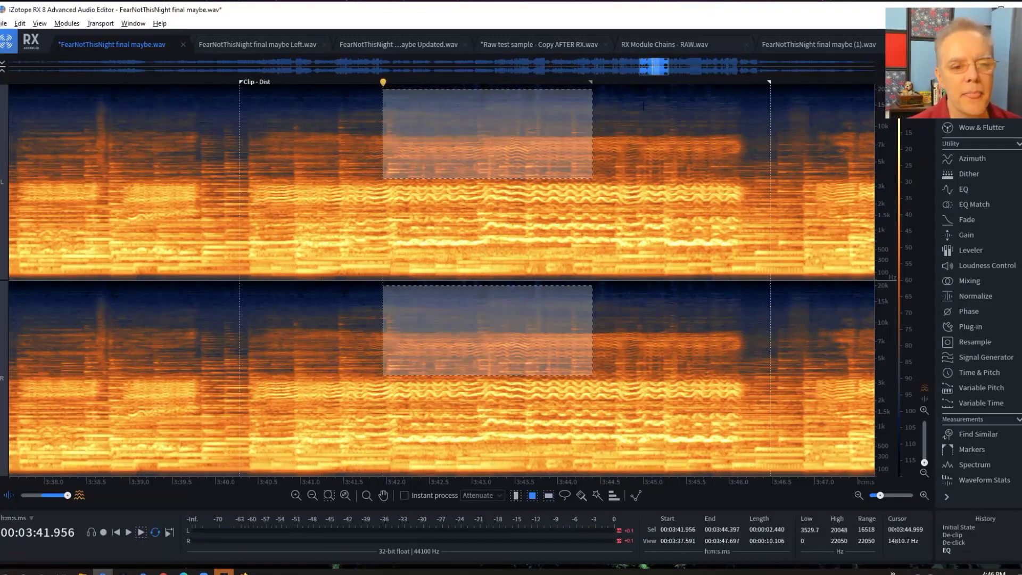
drag(653, 95, 696, 233)
click(405, 108)
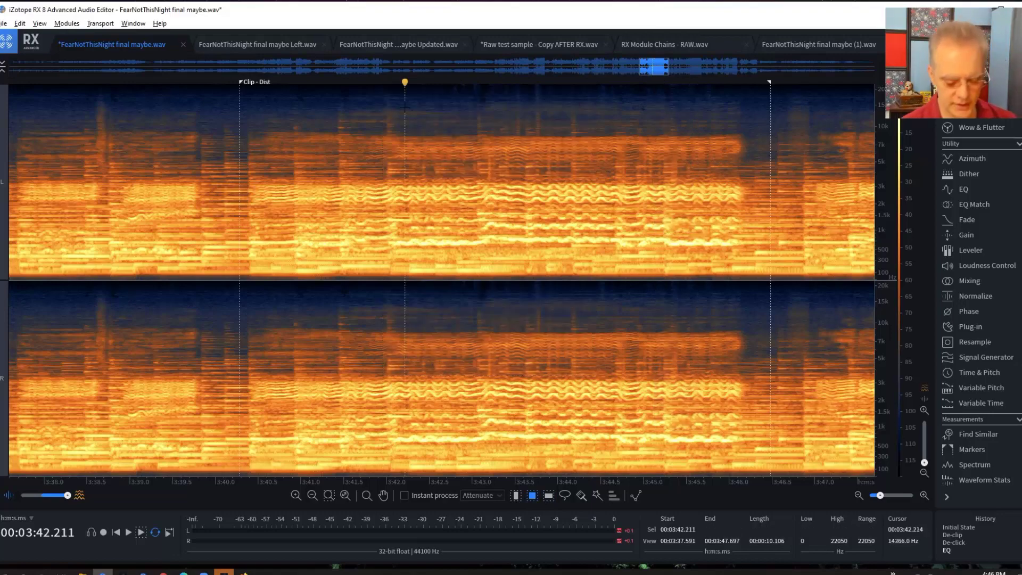
- Examine the spectrogram around the Clip - Dist region at wide and close zoom levels for remaining distortion
scroll(405, 108, down, 3)
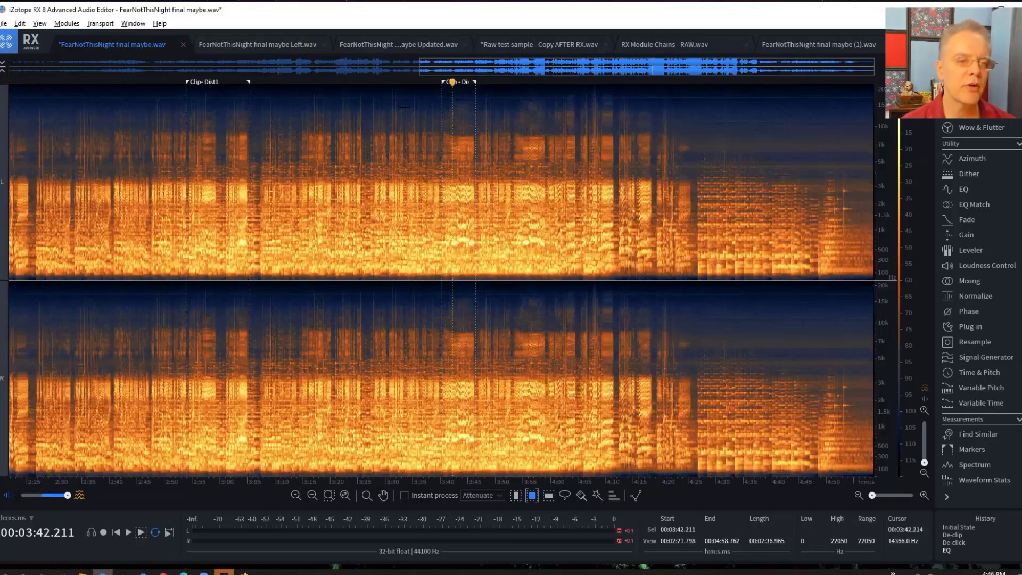
scroll(405, 108, down, 3)
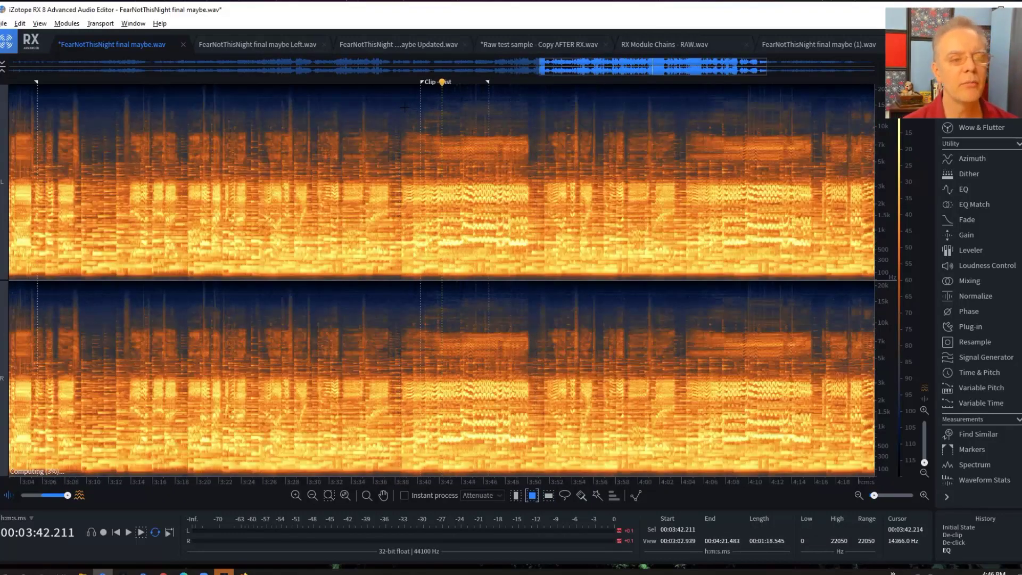
scroll(405, 108, down, 5)
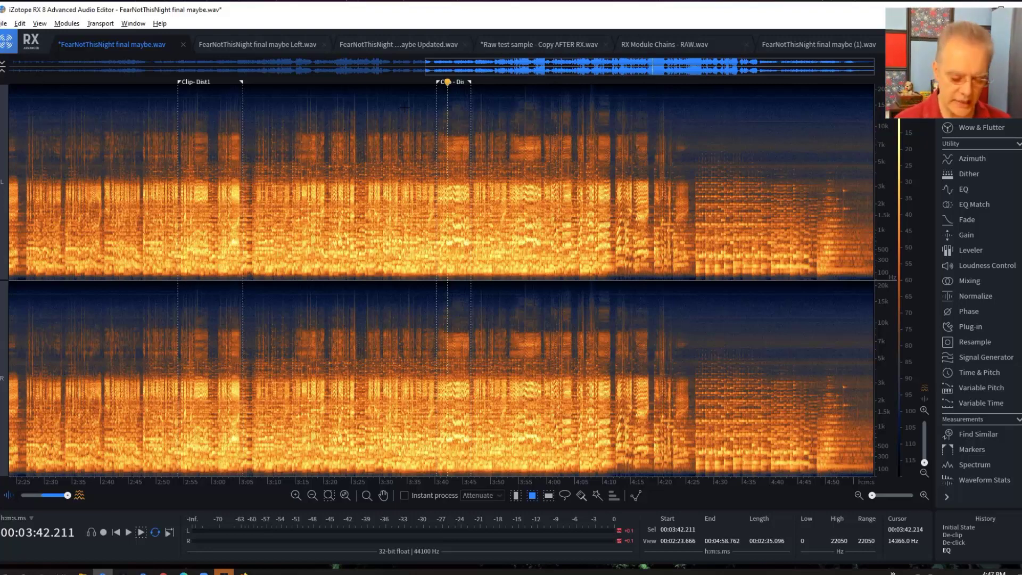
key(ctrl+equal)
key(ctrl+equal)
key(ctrl+equal)
key(ctrl+equal)
key(ctrl+equal)
key(ctrl+equal)
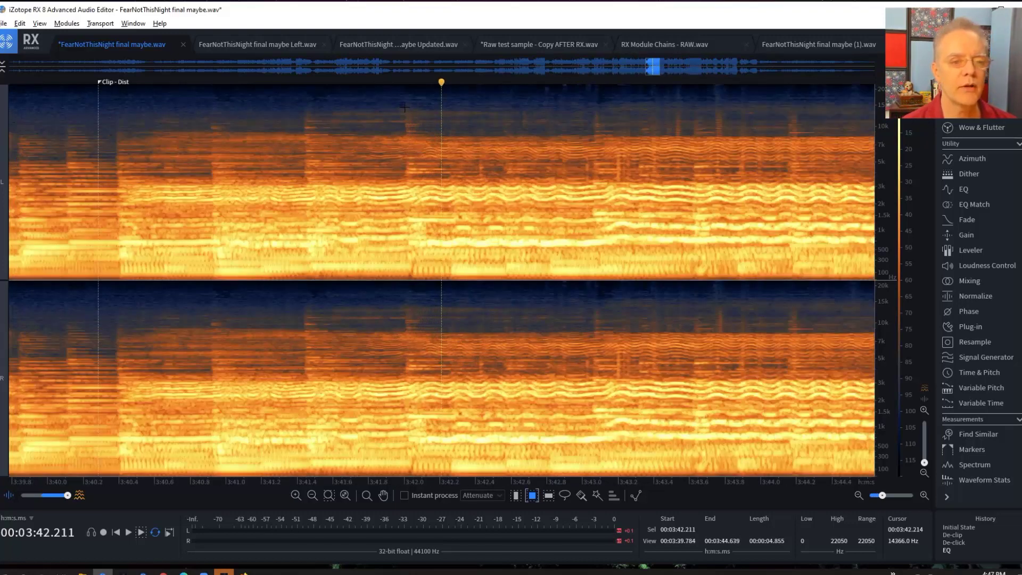
key(ctrl+minus)
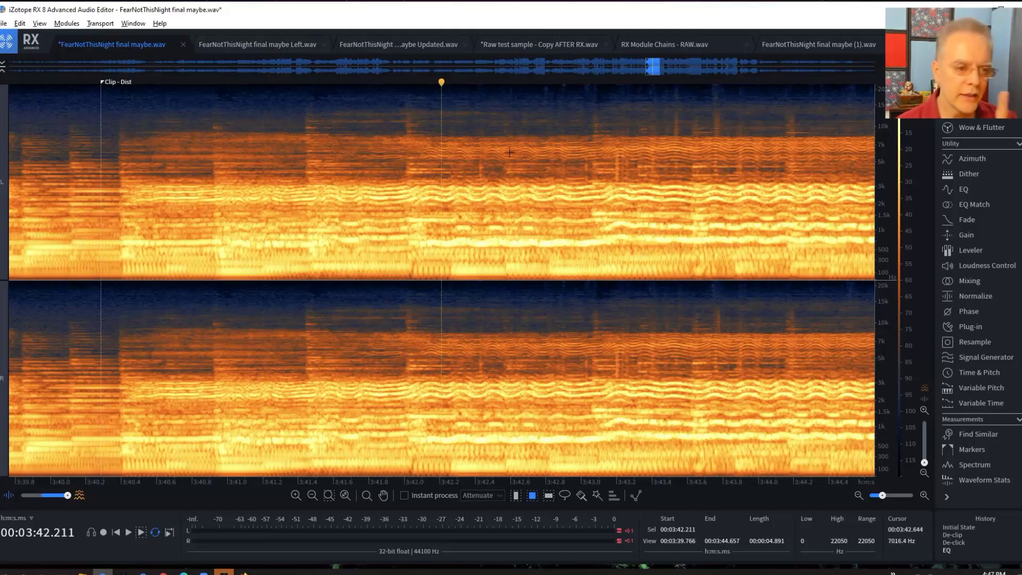
- Inspect the vertical distortion lines in the upper frequencies between about 3:42.35 and 3:44.18
click(482, 154)
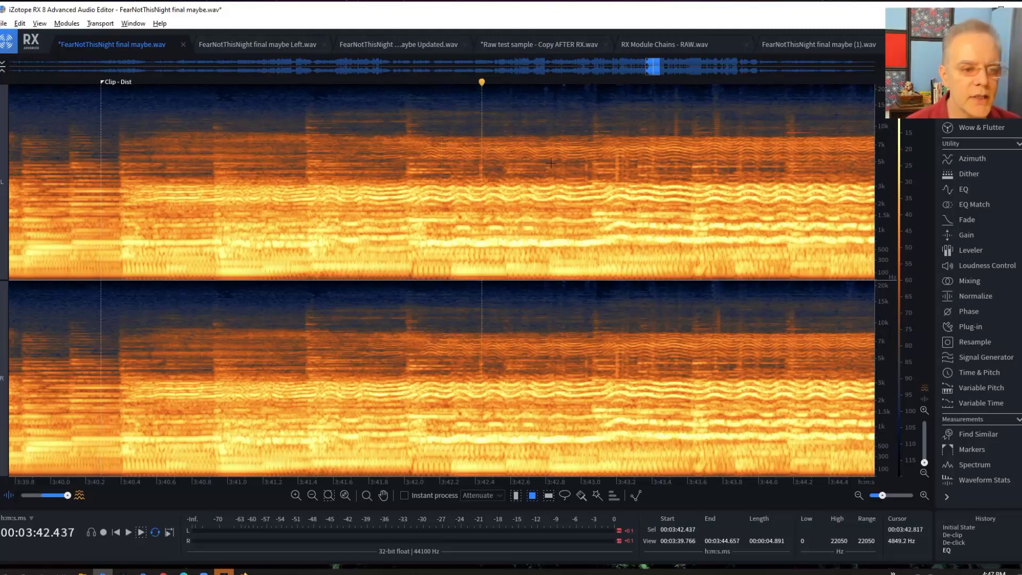
click(582, 155)
click(616, 155)
click(651, 154)
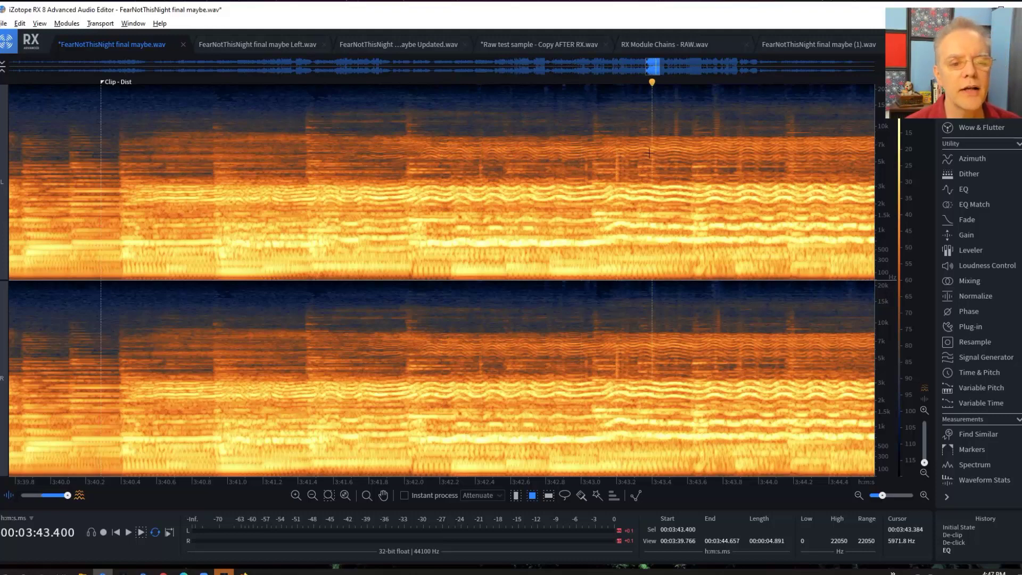
click(712, 156)
click(745, 159)
click(790, 154)
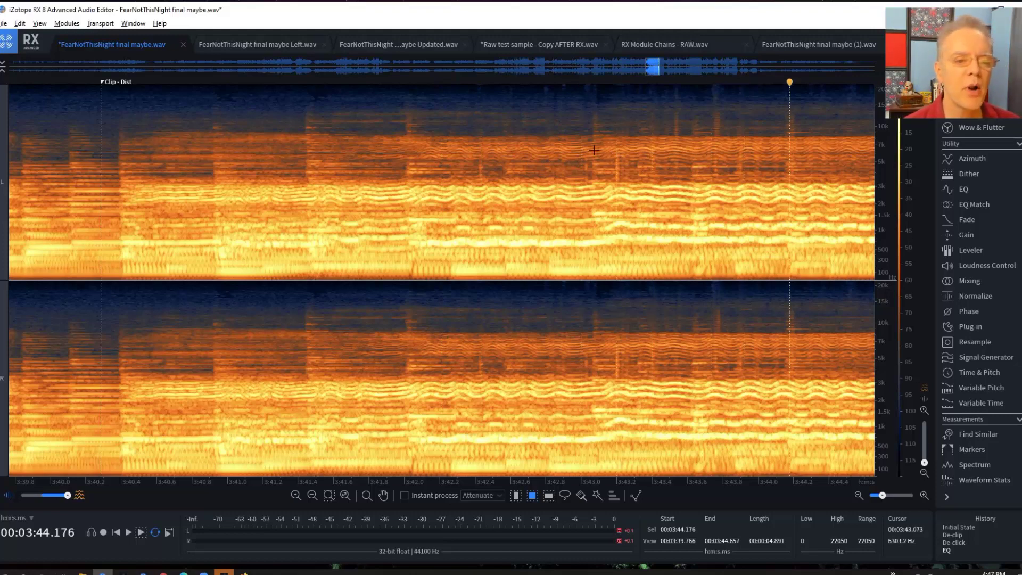
click(617, 160)
click(467, 154)
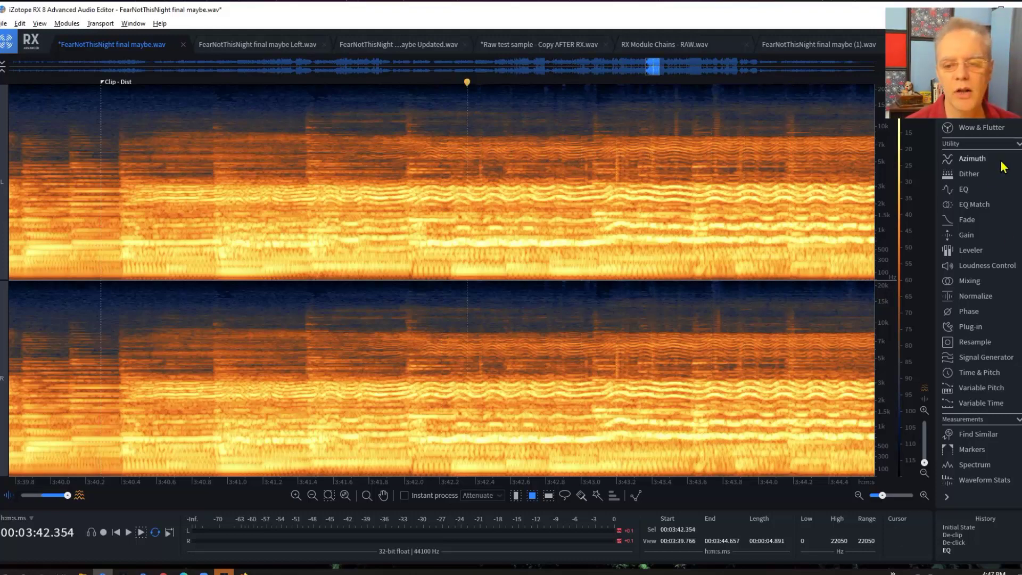
- Enable instant processing in Attenuate mode and open the Spectral Repair module, moving its window over the start of the spectrogram
click(407, 496)
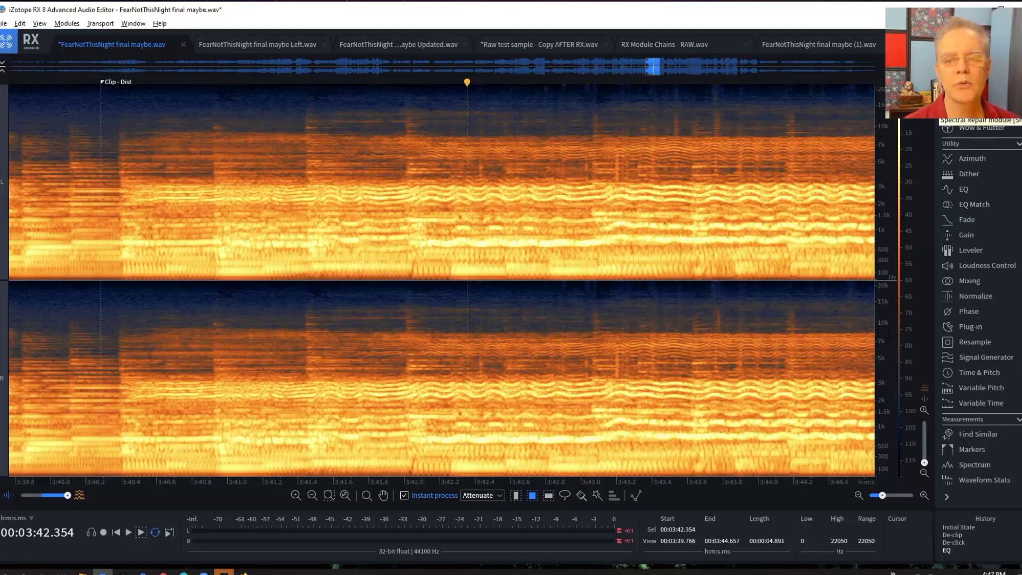
click(978, 112)
drag(372, 155, 171, 124)
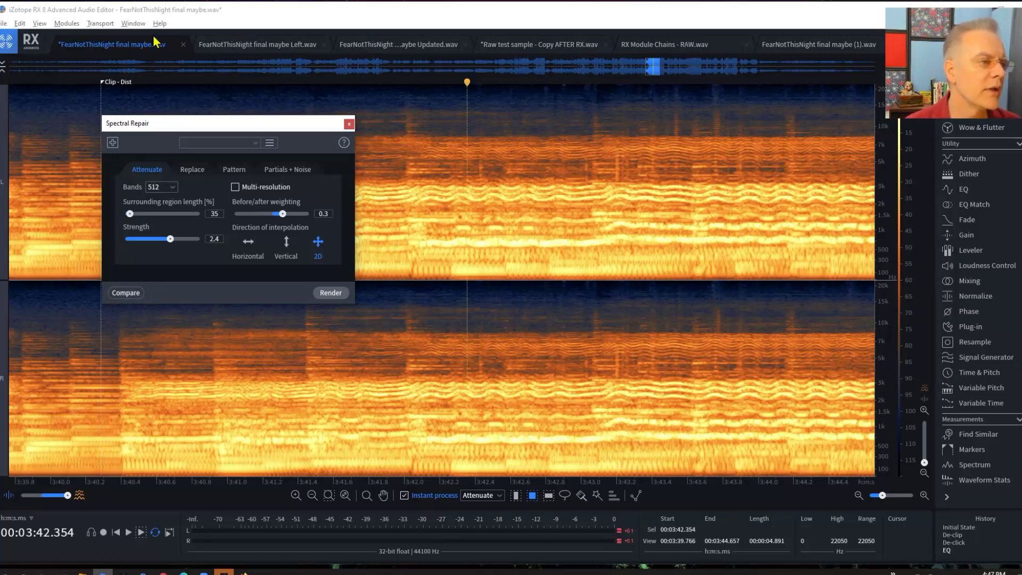
- Switch to the file FearNotThisNight final maybe Left.wav and bring the distorted passage around 3:40.000 into close view
click(222, 47)
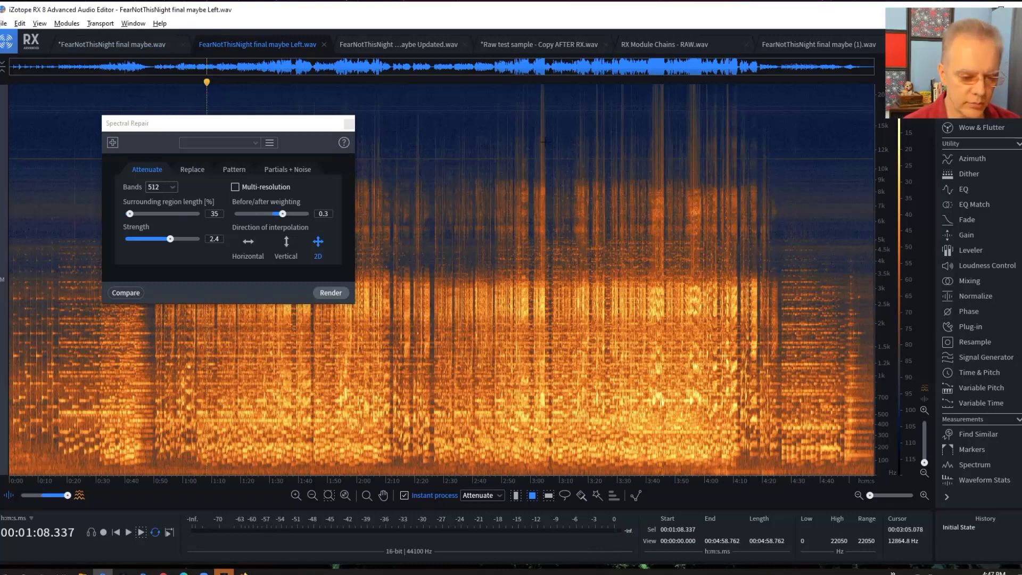
click(646, 155)
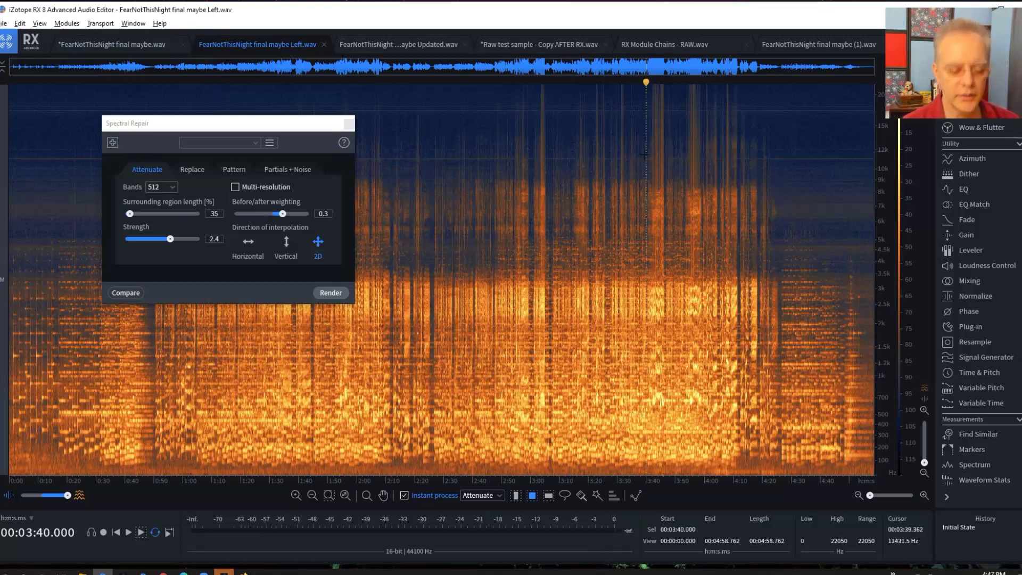
key(ctrl+equal)
key(ctrl+equal)
key(ctrl+equal)
key(ctrl+equal)
key(ctrl+equal)
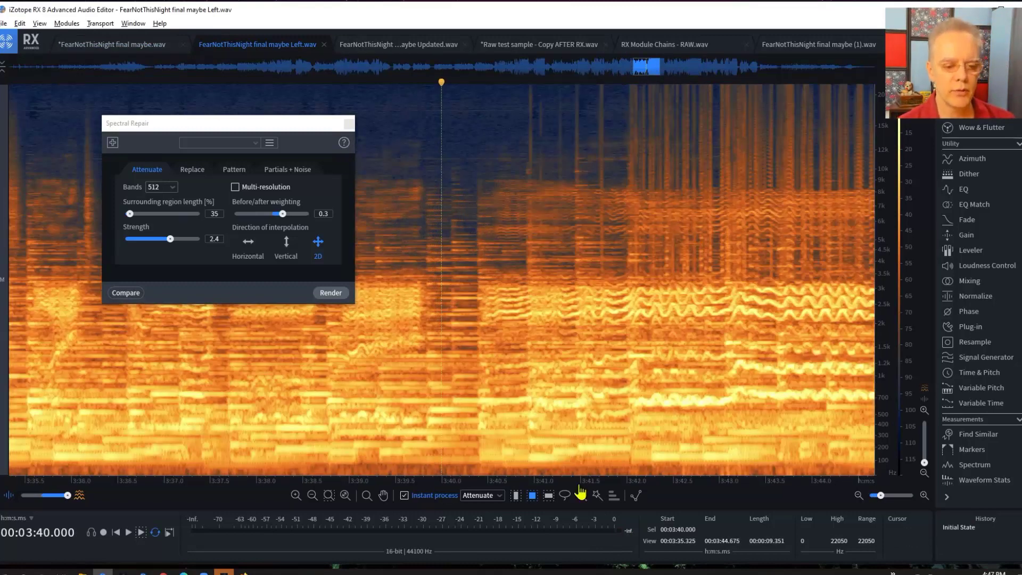
- Move the Spectral Repair window below the upper frequencies and play the distorted passage from about 3:41.775
scroll(240, 457, right, 5)
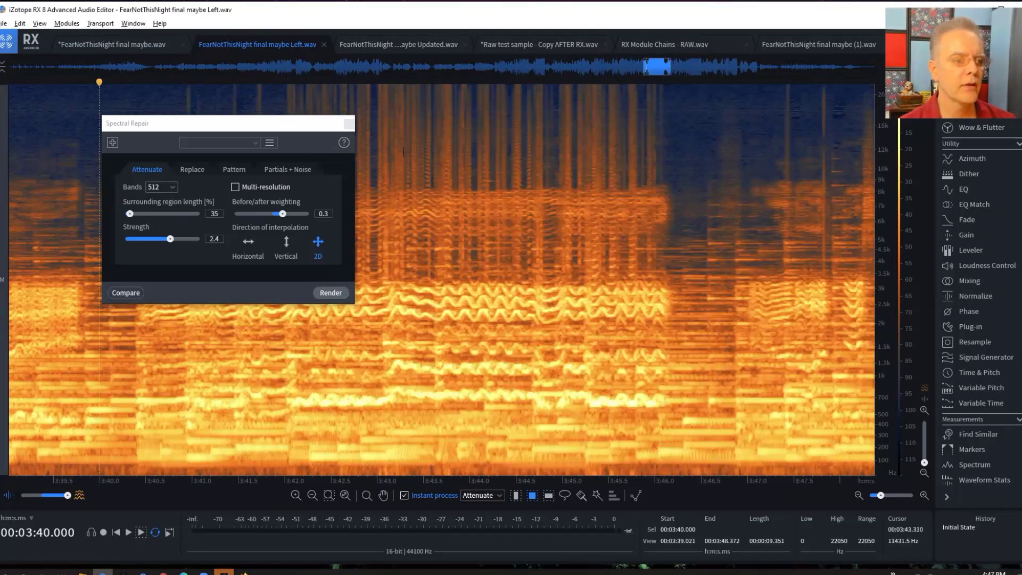
drag(318, 125, 243, 308)
click(277, 149)
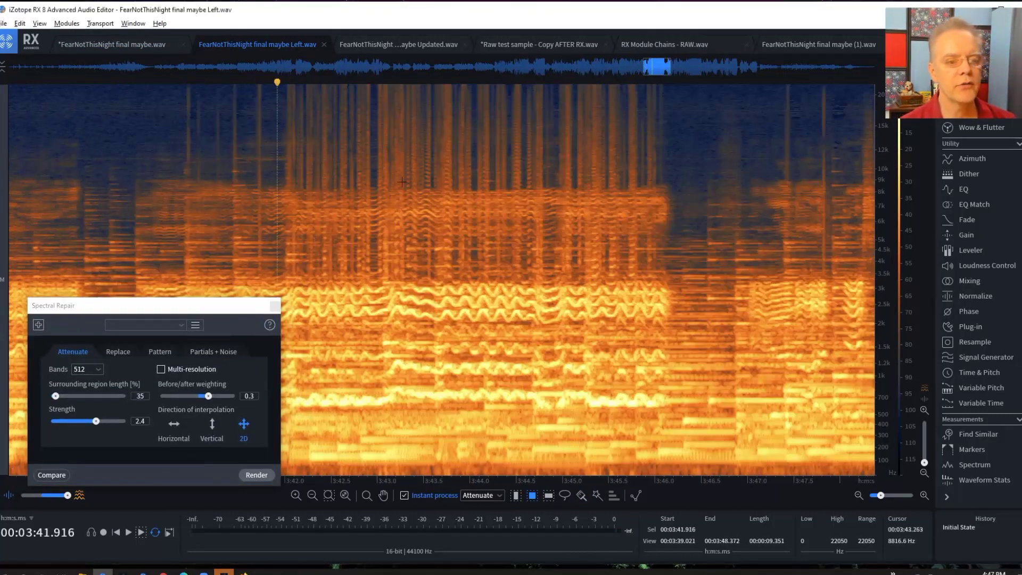
click(264, 223)
key(space)
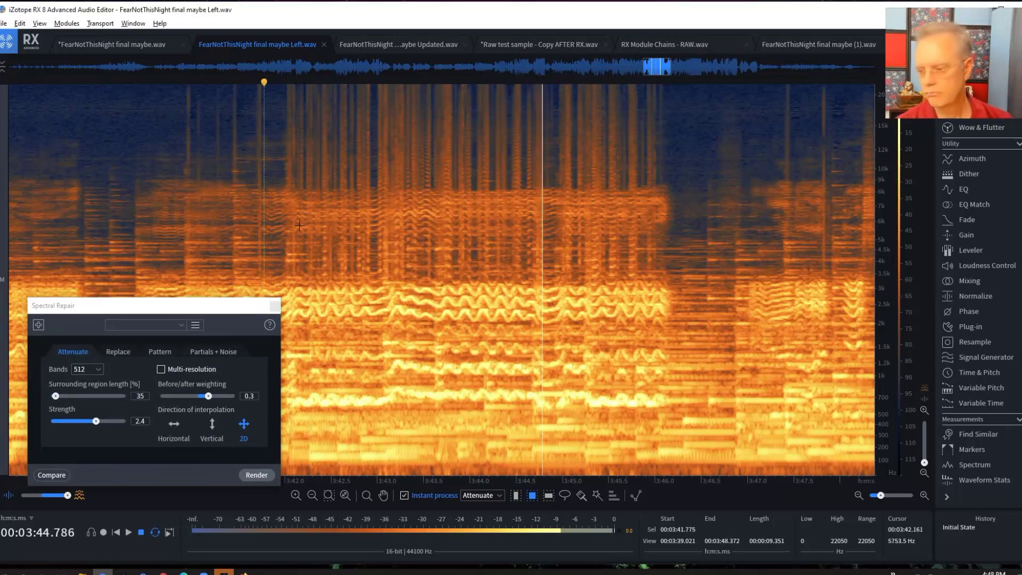
key(space)
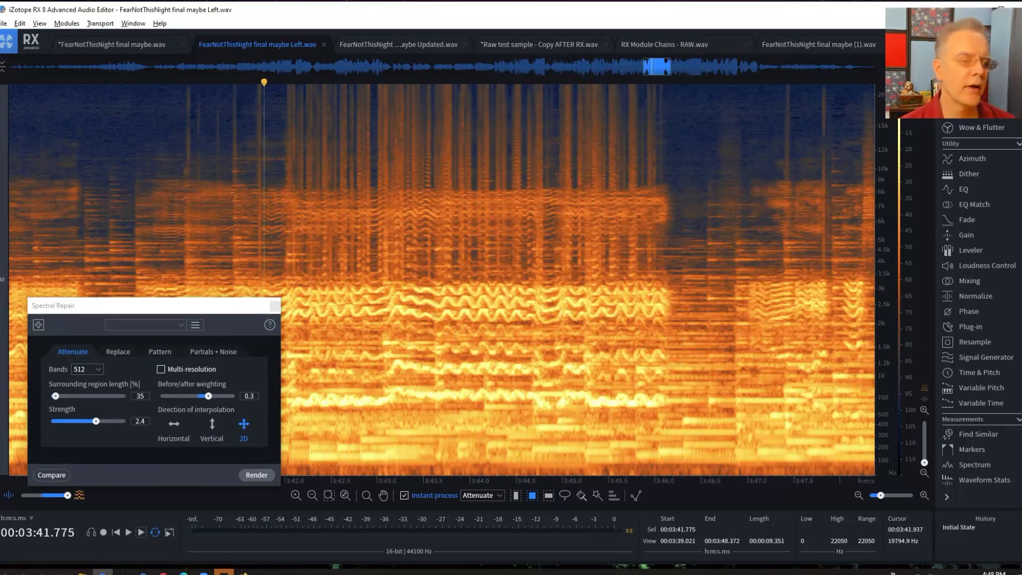
- Replay the distorted passage from about 3:41.928, ending with the playhead just before the distortion at 3:41.904
click(278, 96)
key(space)
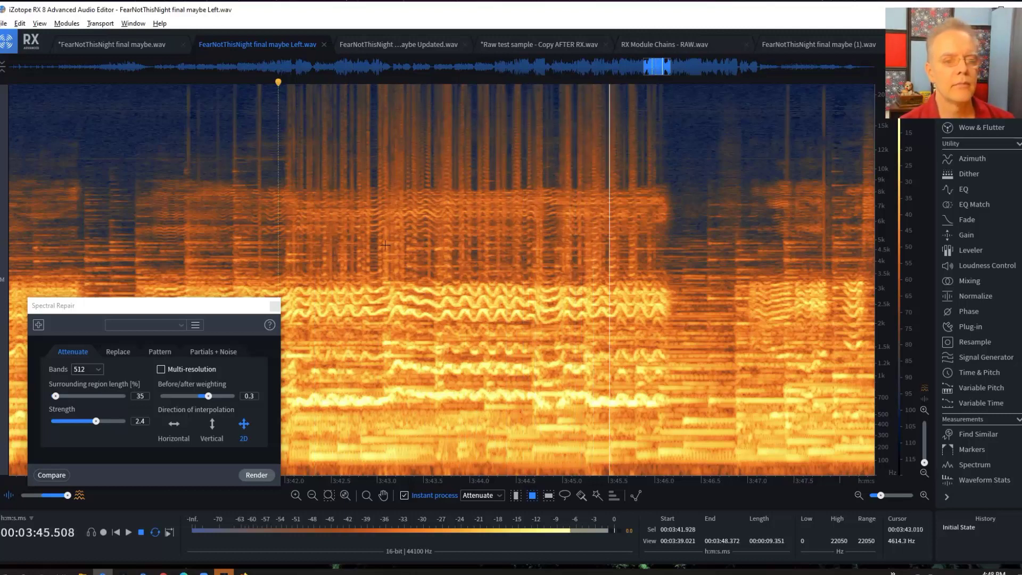
key(space)
click(245, 134)
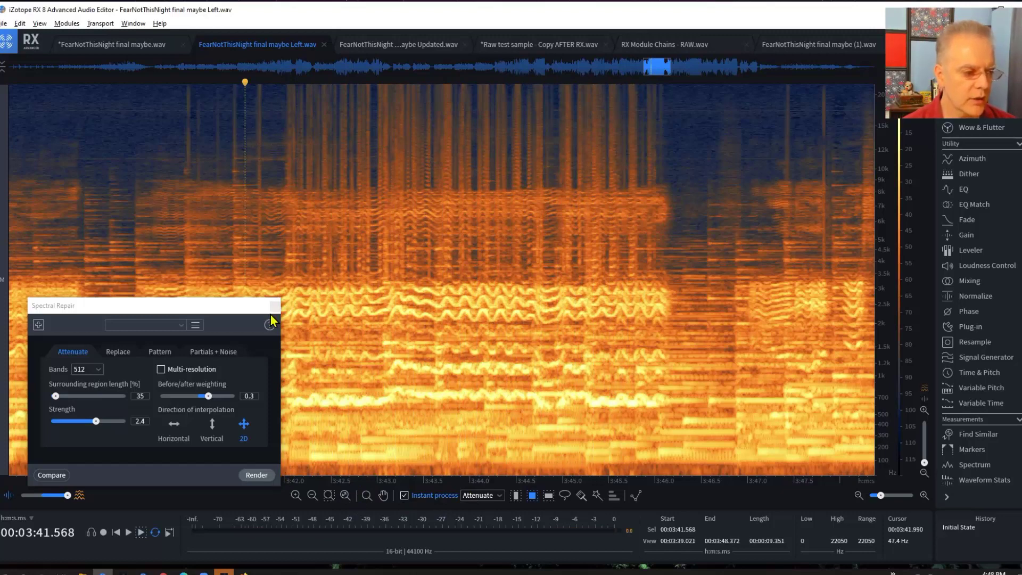
click(276, 239)
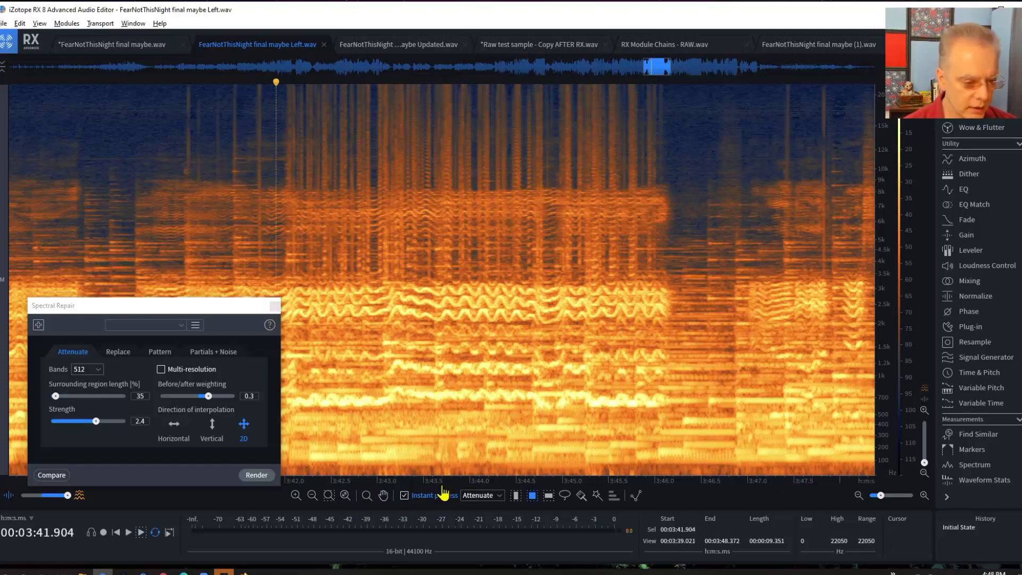
- Turn off instant processing and render De-clip with the Mild Analog Clipping preset on the passage from about 3:41.693 to 3:46.574
click(405, 495)
drag(256, 213, 708, 211)
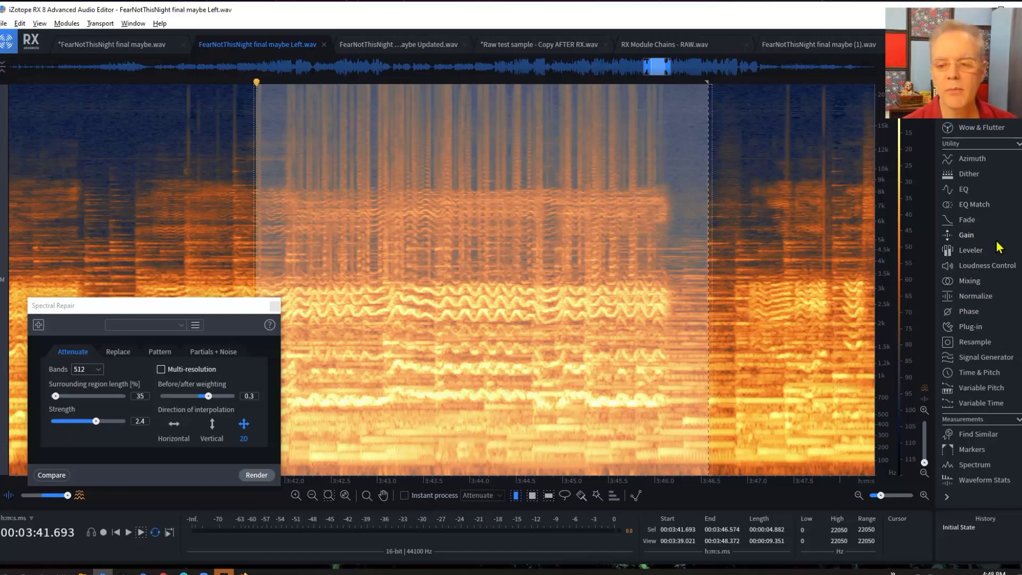
scroll(969, 210, up, 8)
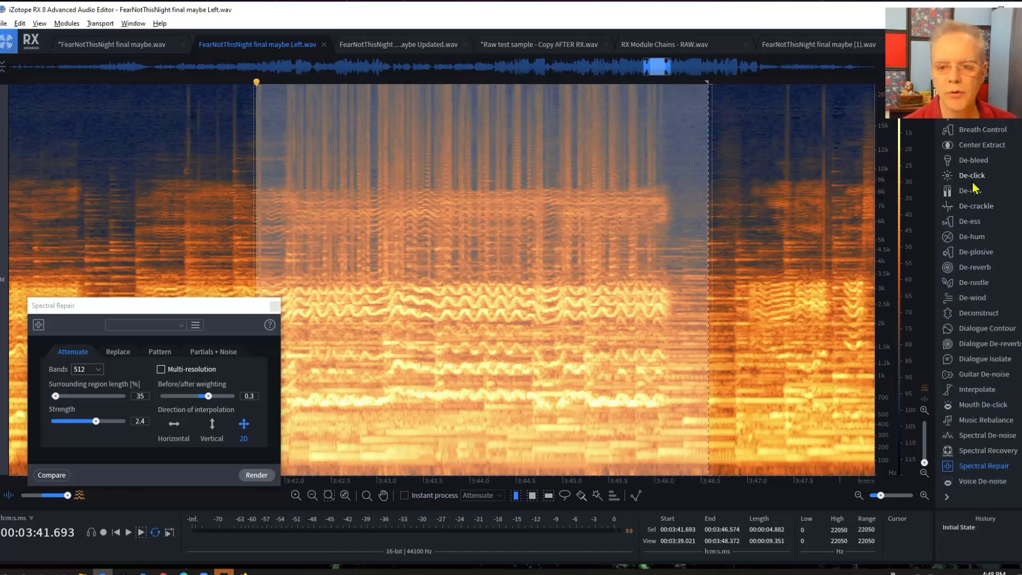
click(972, 192)
scroll(528, 196, up, 3)
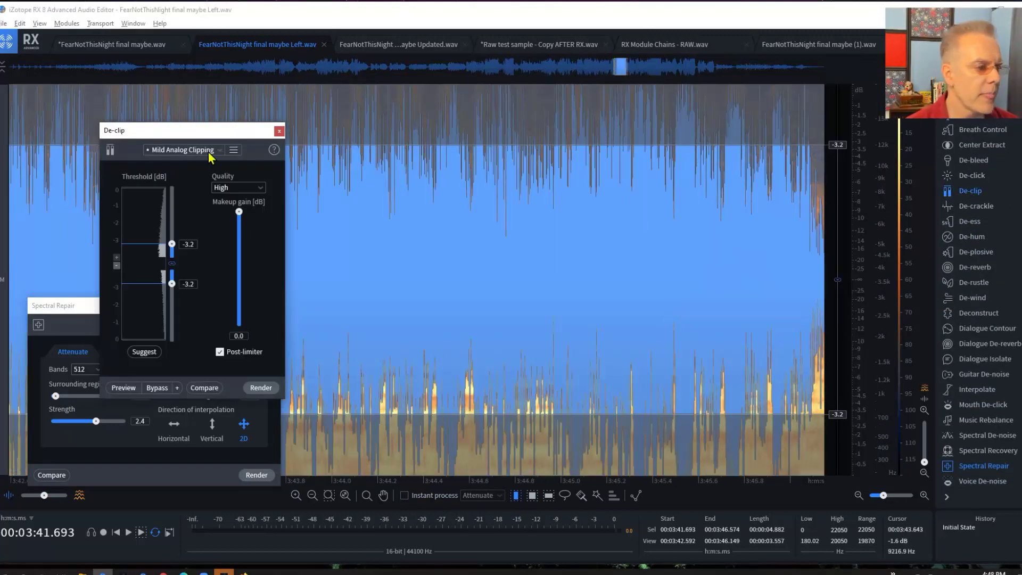
click(261, 388)
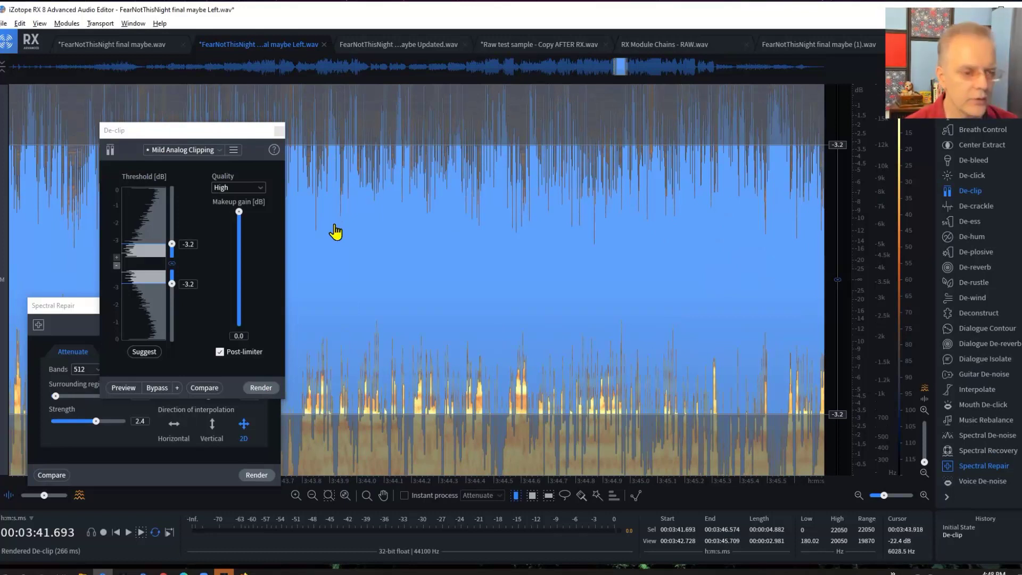
- Compare the audio with its initial state, restore the De-clip result, and close the De-clip and Spectral Repair modules
key(ctrl+z)
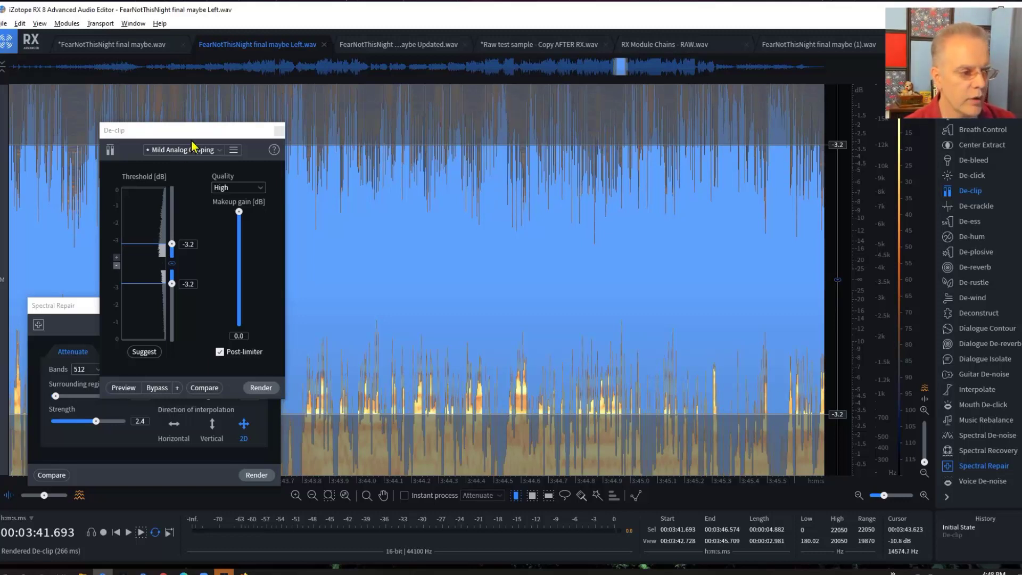
click(952, 536)
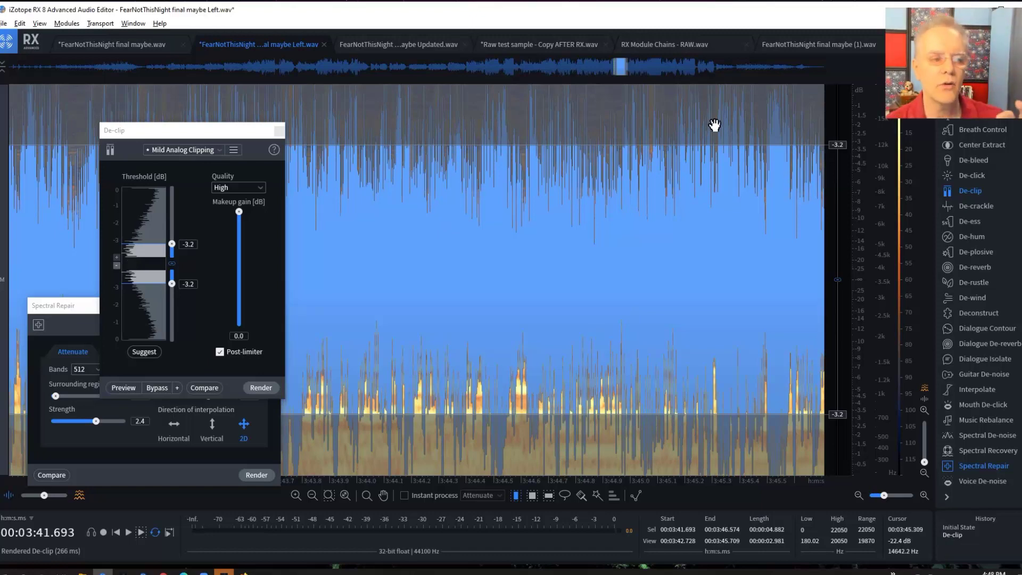
click(278, 131)
click(275, 305)
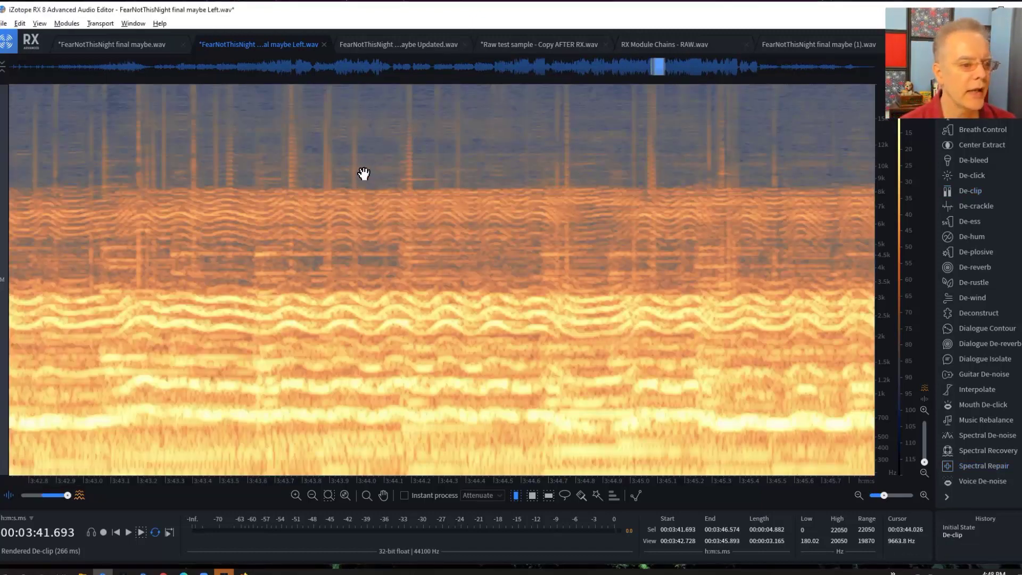
- Inspect the remaining vertical distortion lines after De-clip, both up close and across the wider section from about 3:19 to 4:01
click(364, 169)
click(379, 166)
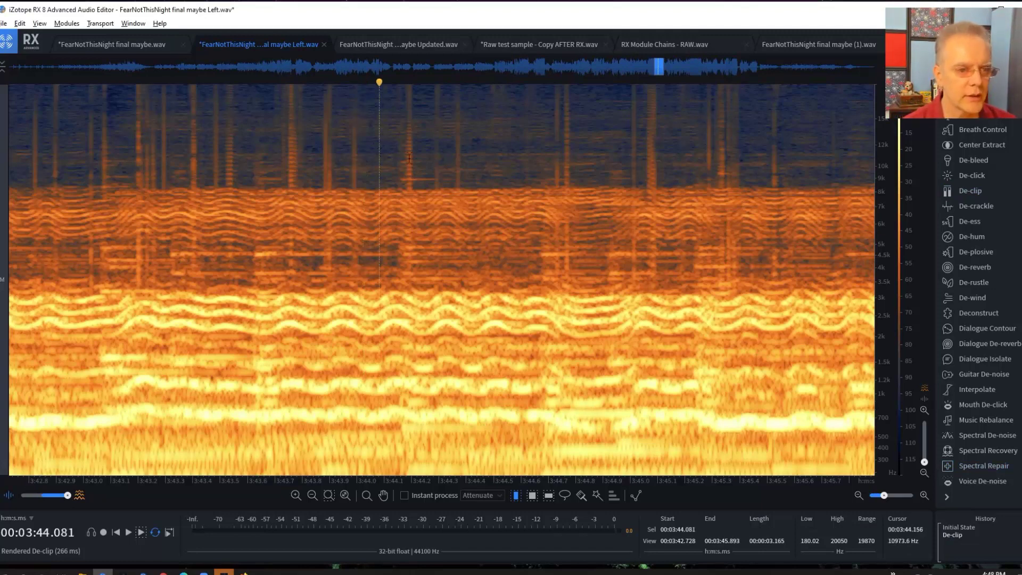
click(582, 170)
click(669, 170)
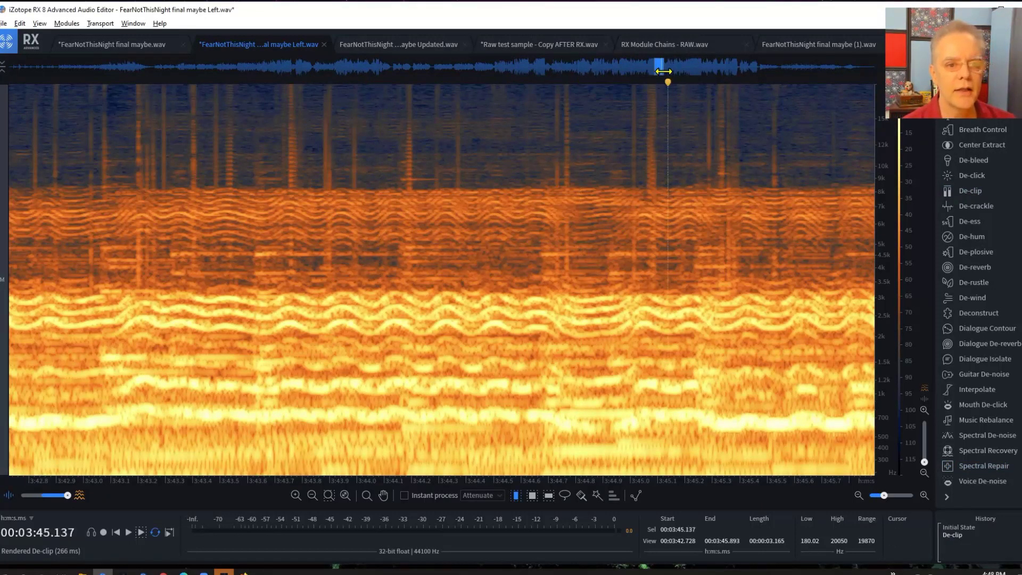
drag(664, 66, 586, 66)
click(599, 458)
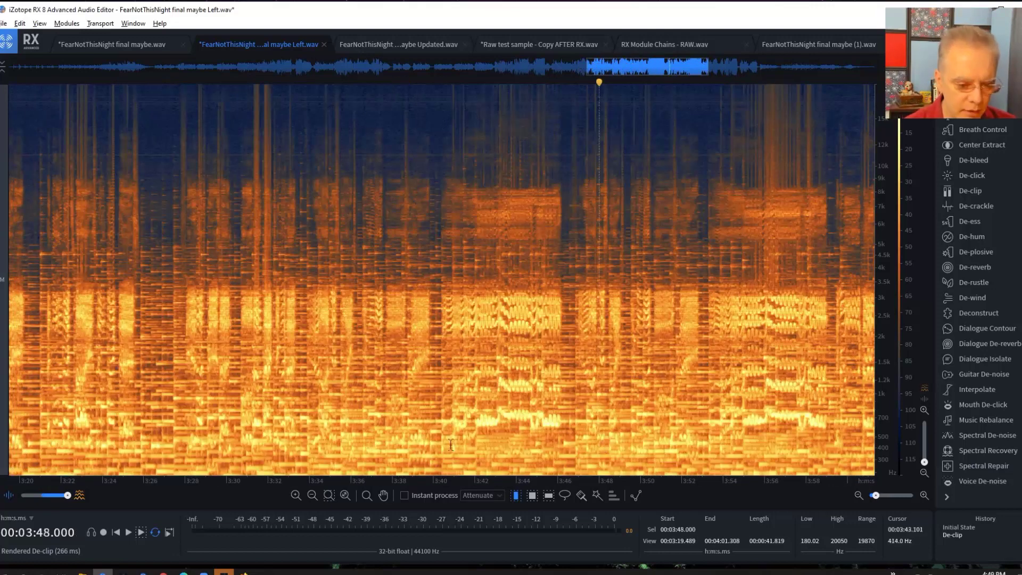
click(249, 383)
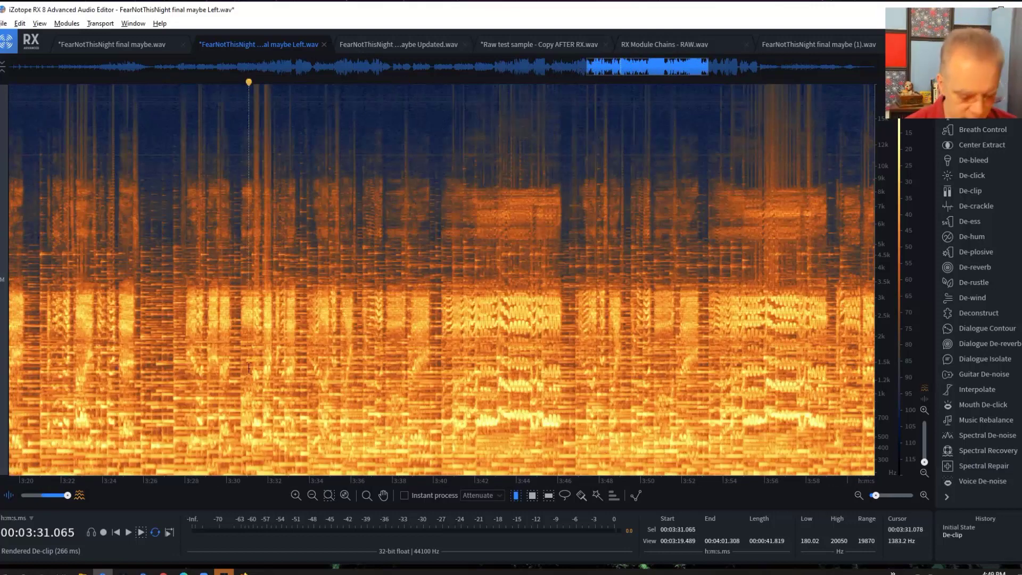
- Blend the waveform into the display and mark the loud passage from about 3:40.778 to 3:46.412 as a region
click(48, 497)
drag(438, 154, 551, 150)
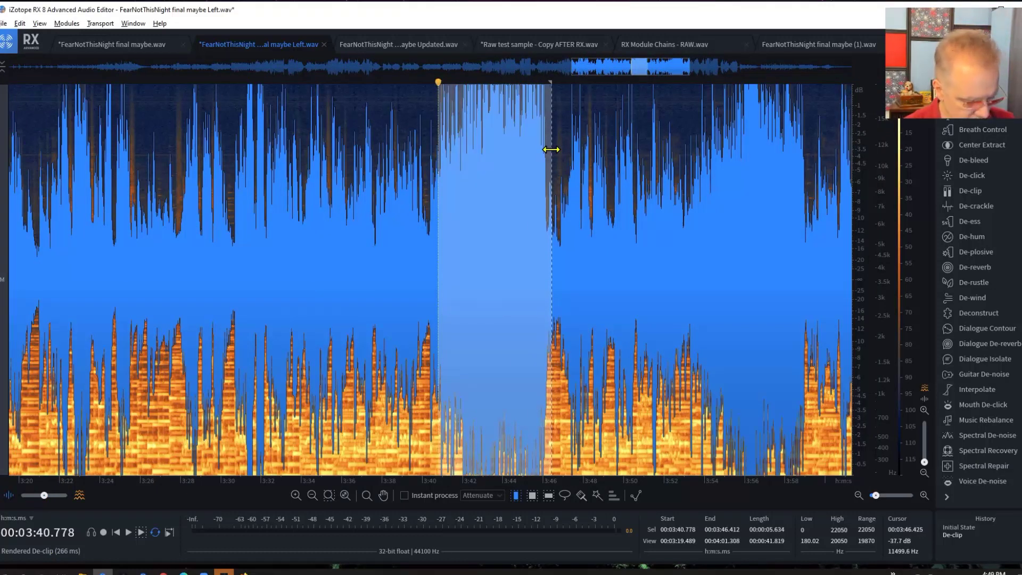
key(m)
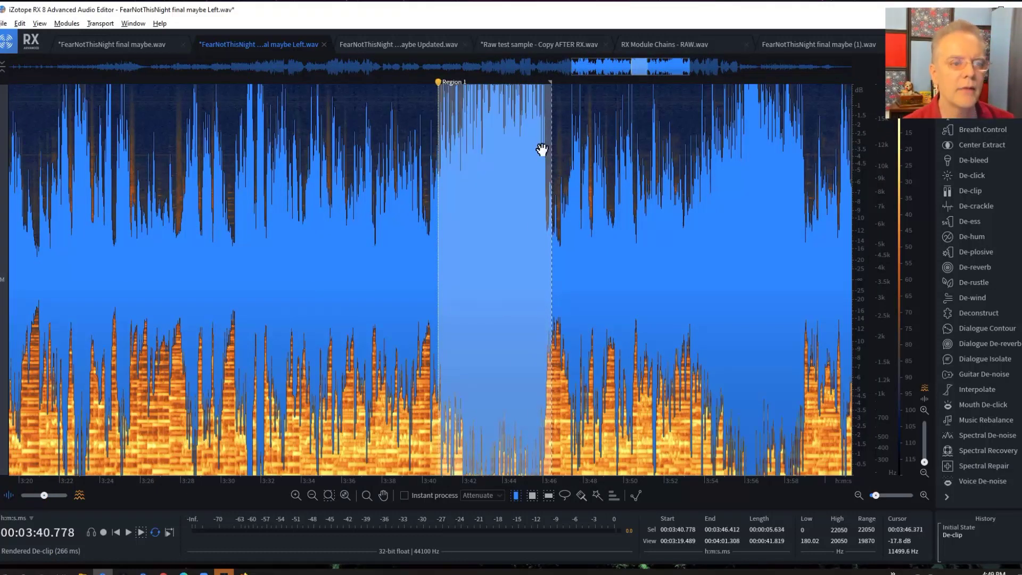
- Rename the new region to "Name it here" in the Markers and Regions list and close the list
double_click(455, 89)
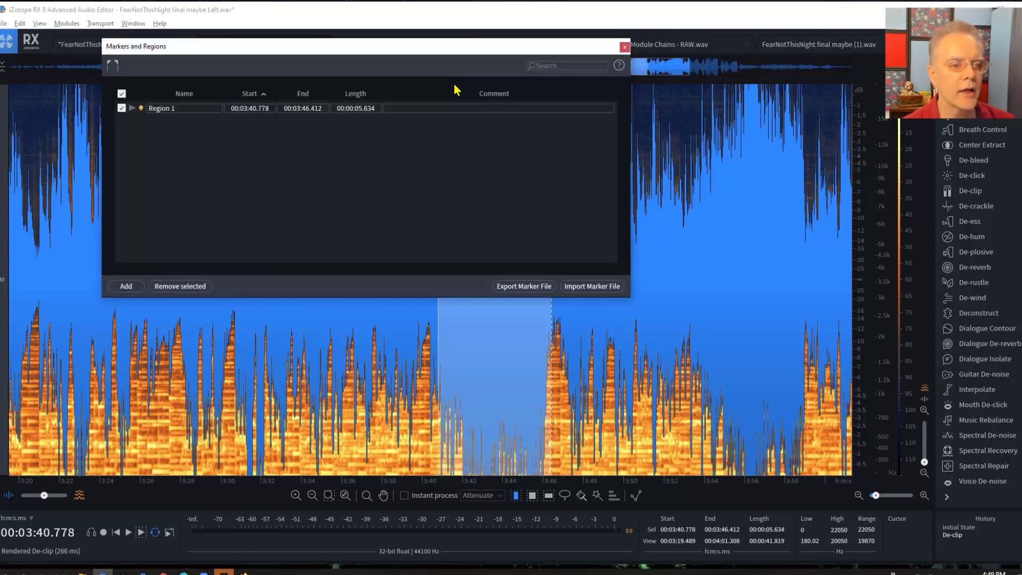
double_click(183, 108)
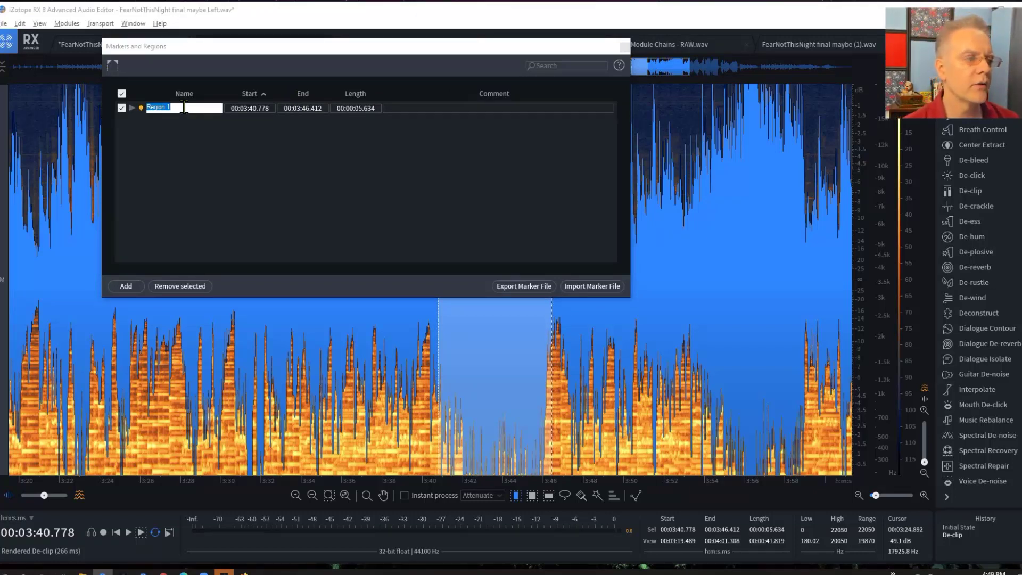
text(Name it here)
key(Return)
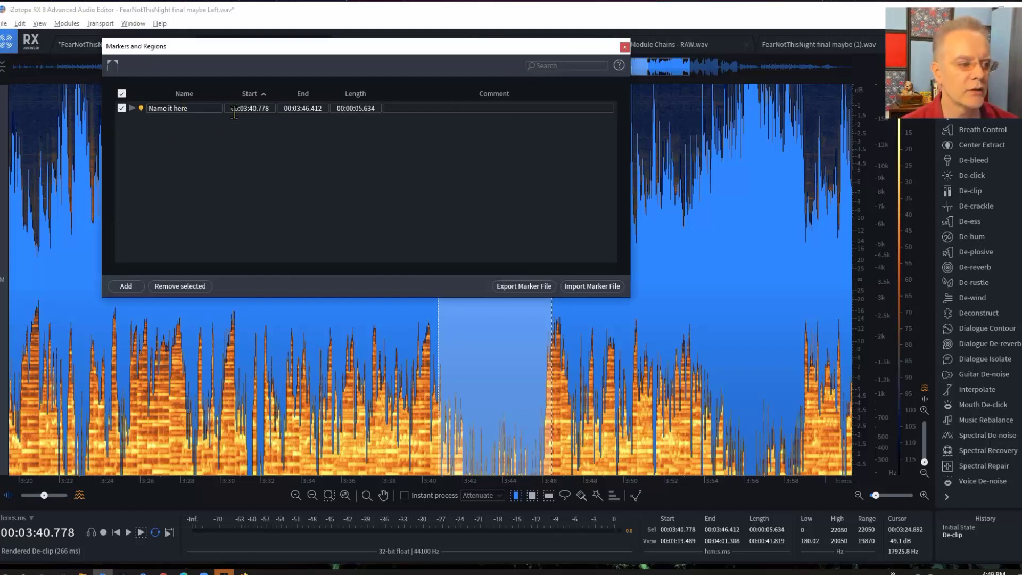
click(625, 47)
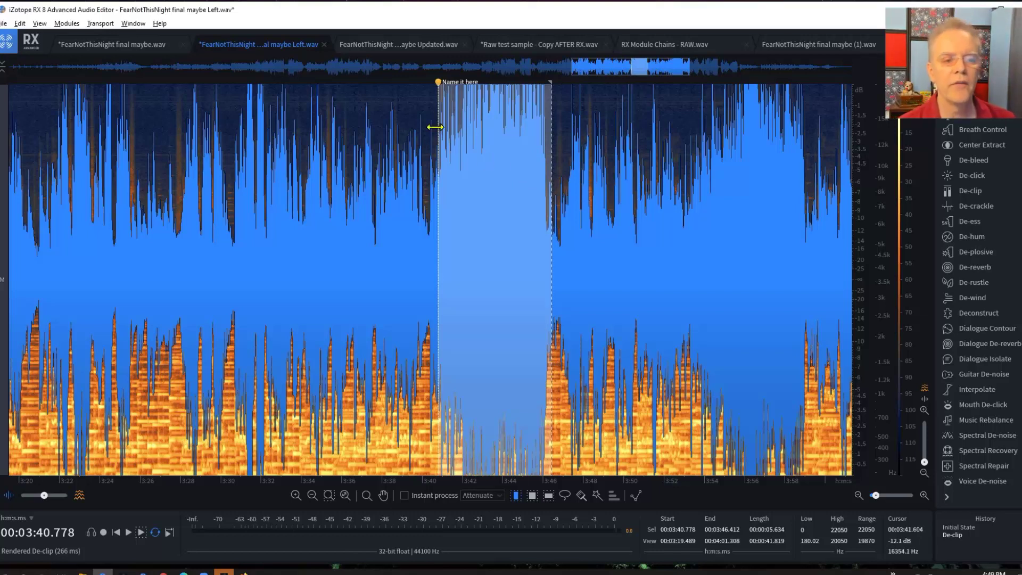
- Return to the full spectrogram display and play the marked region from its start at 3:40.778
click(457, 125)
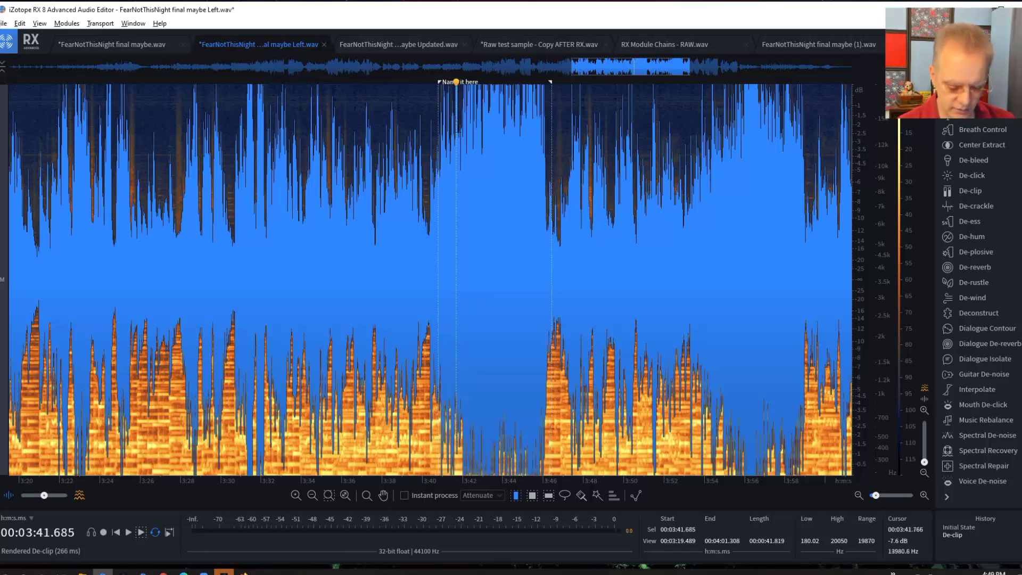
click(495, 139)
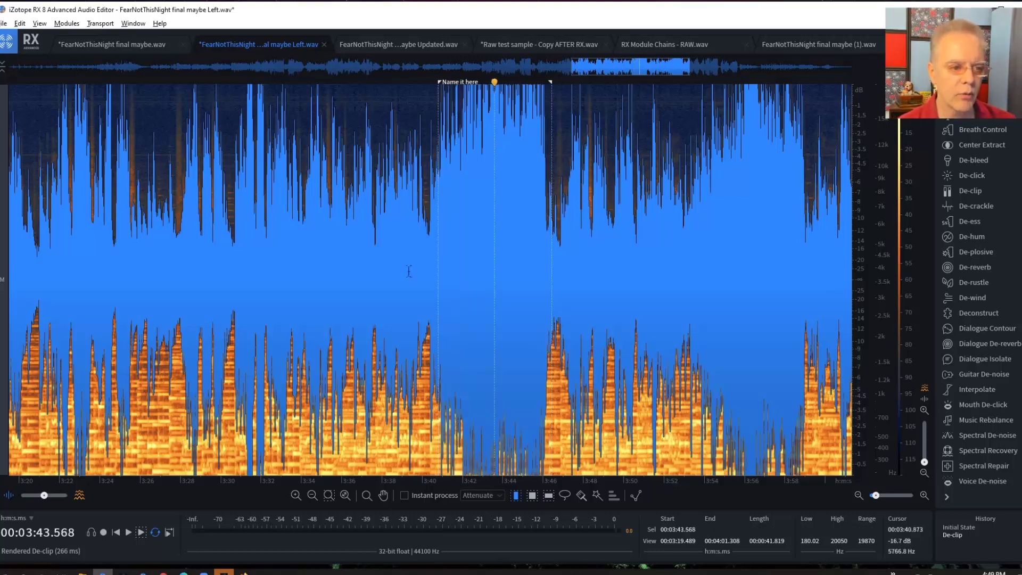
click(80, 497)
click(448, 165)
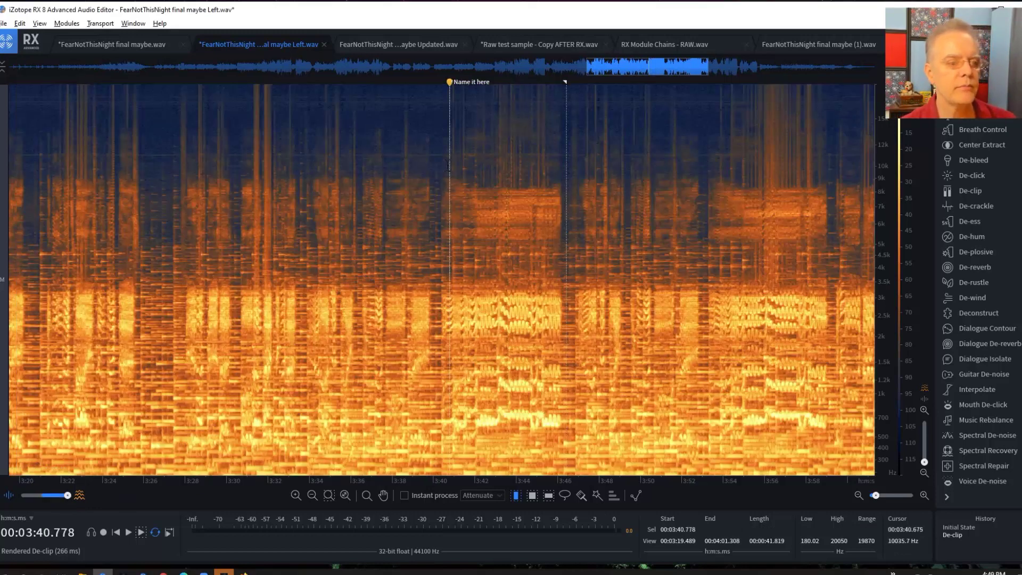
key(space)
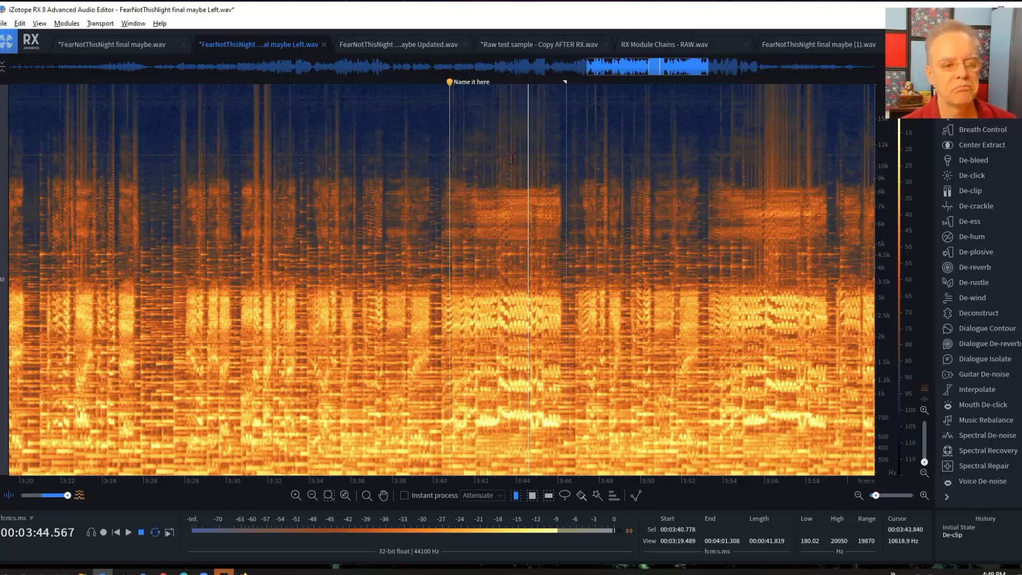
click(484, 149)
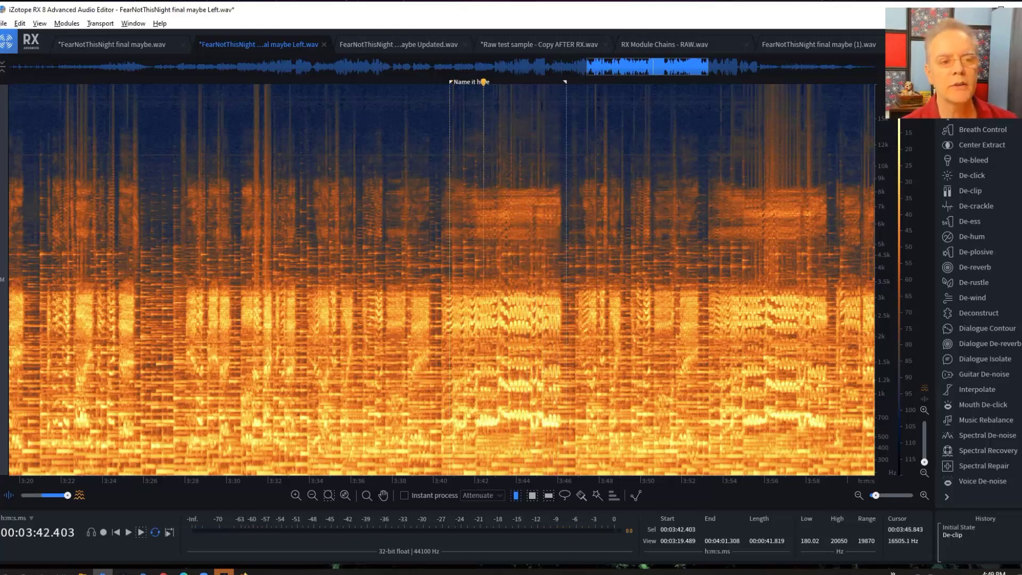
- Select the distorted passage inside the marked region, from 3:40.778 to about 3:46.000
drag(561, 141, 457, 142)
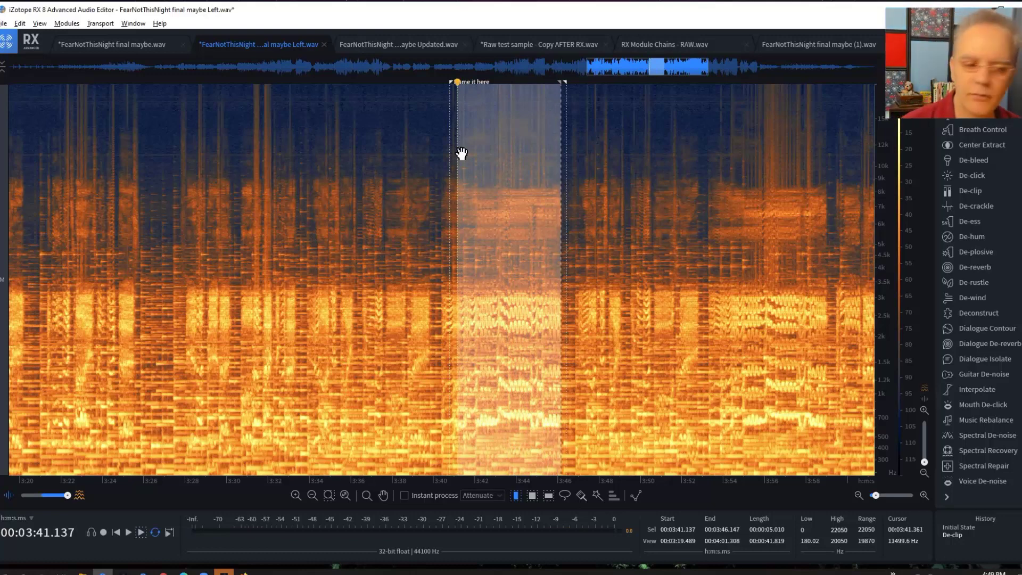
click(503, 160)
drag(452, 144, 558, 146)
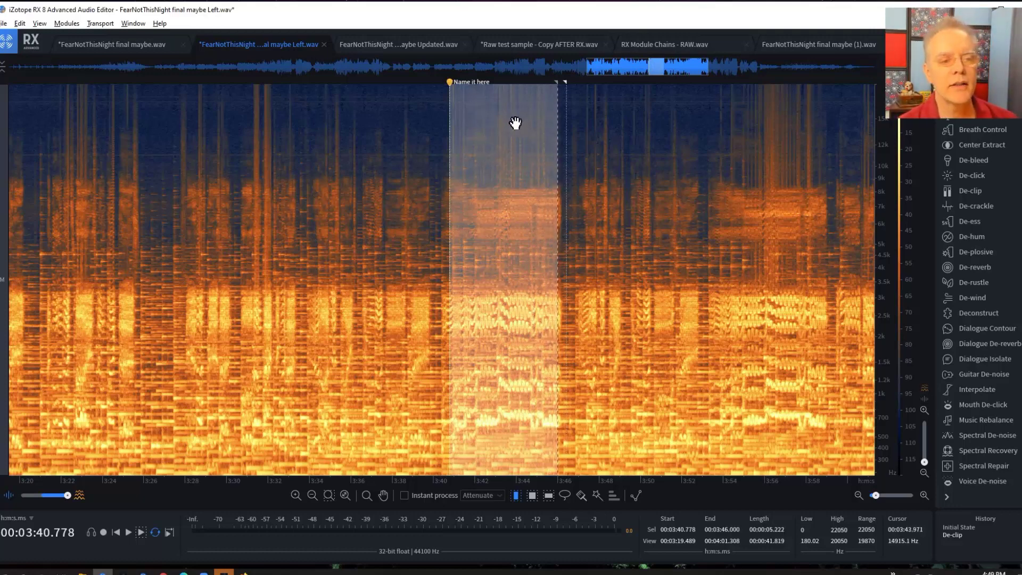
- Switch to the file FearNotThisNight final maybe.wav and select its Clip - Dist region from about 3:40.284 to 3:46.487
click(125, 45)
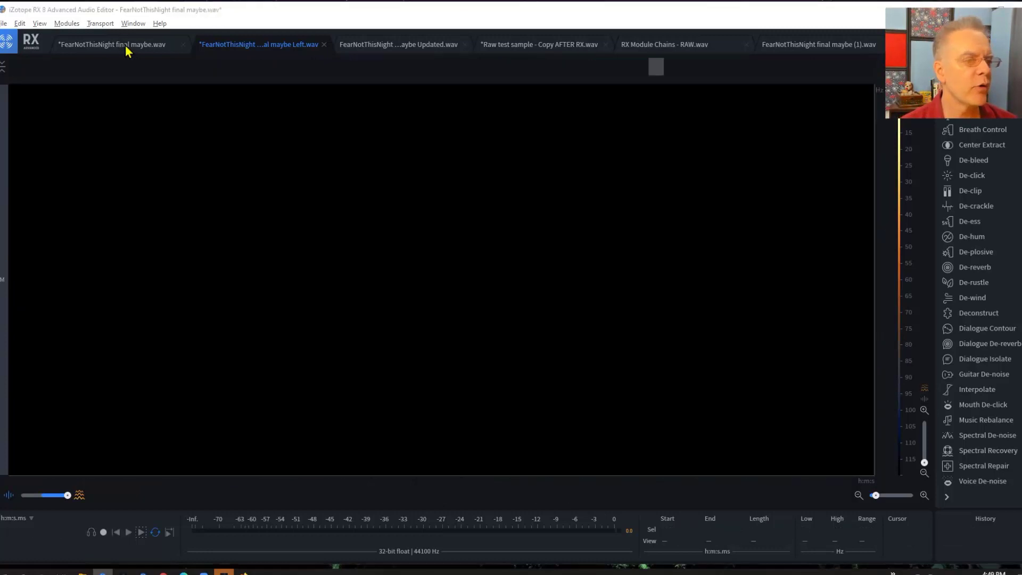
click(341, 186)
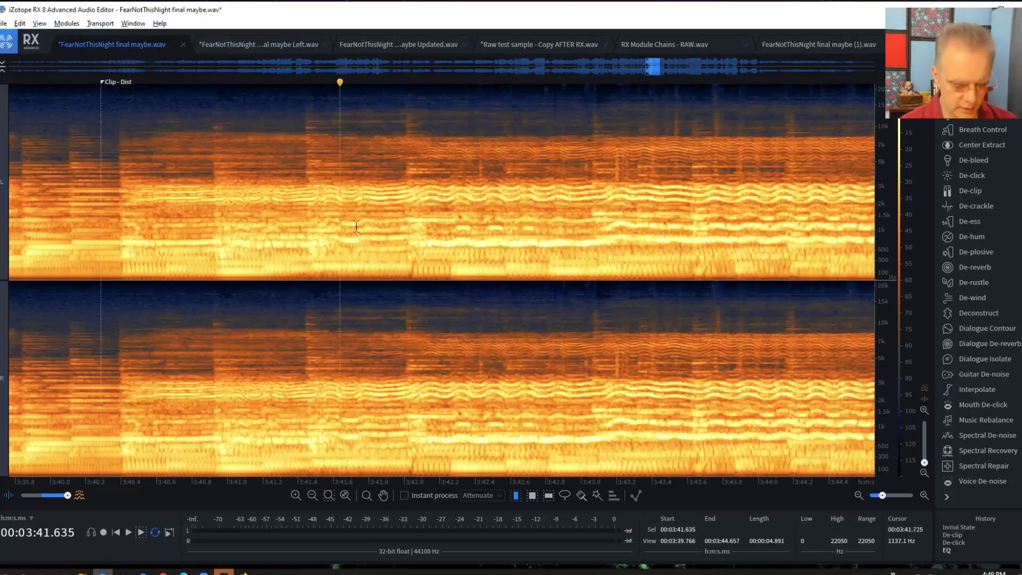
click(359, 245)
key(ctrl+minus)
key(ctrl+minus)
key(ctrl+minus)
key(ctrl+minus)
key(ctrl+minus)
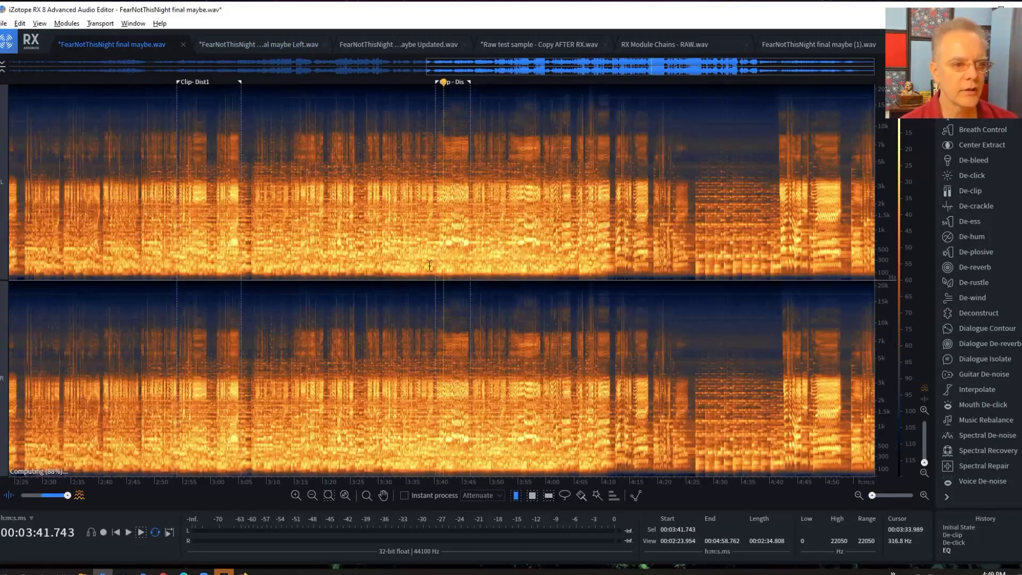
mouse_move(436, 449)
mouse_down()
mouse_move(471, 431)
mouse_move(481, 392)
mouse_move(469, 341)
mouse_up()
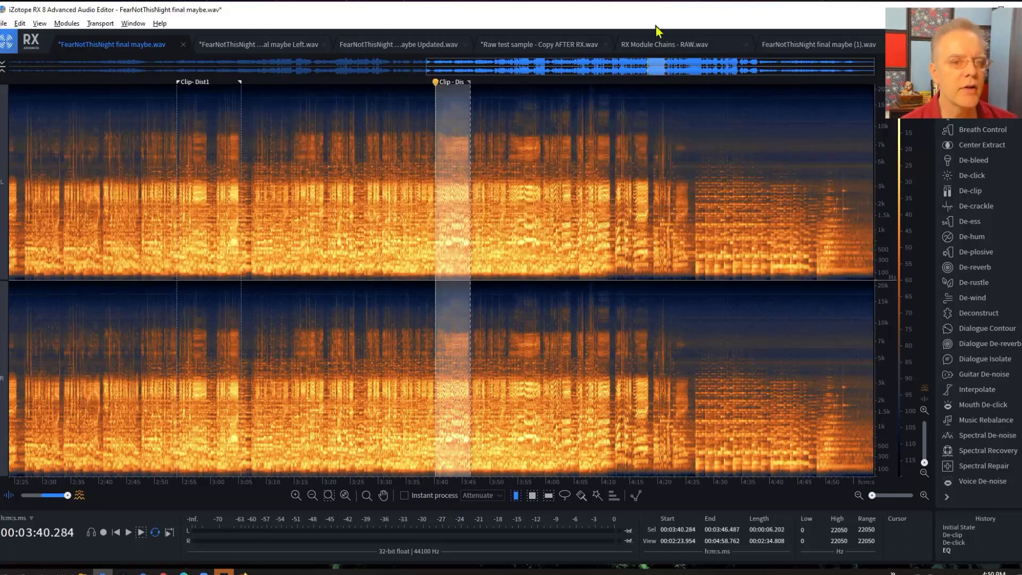
- In "FearNotThisNight final maybe Left.wav", select the frequency band from about 8.5 kHz up to 22.05 kHz across the whole track
click(292, 44)
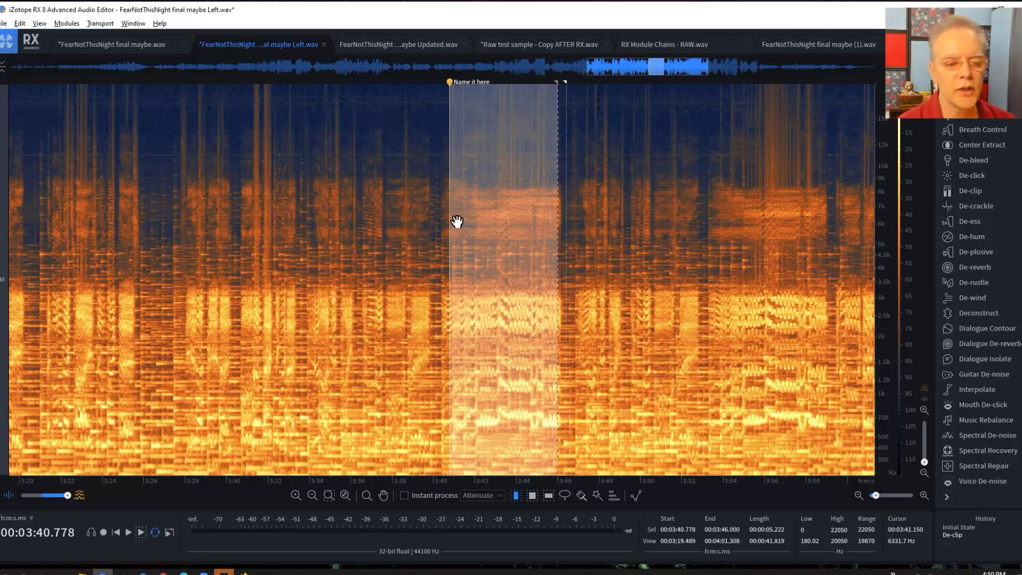
click(443, 176)
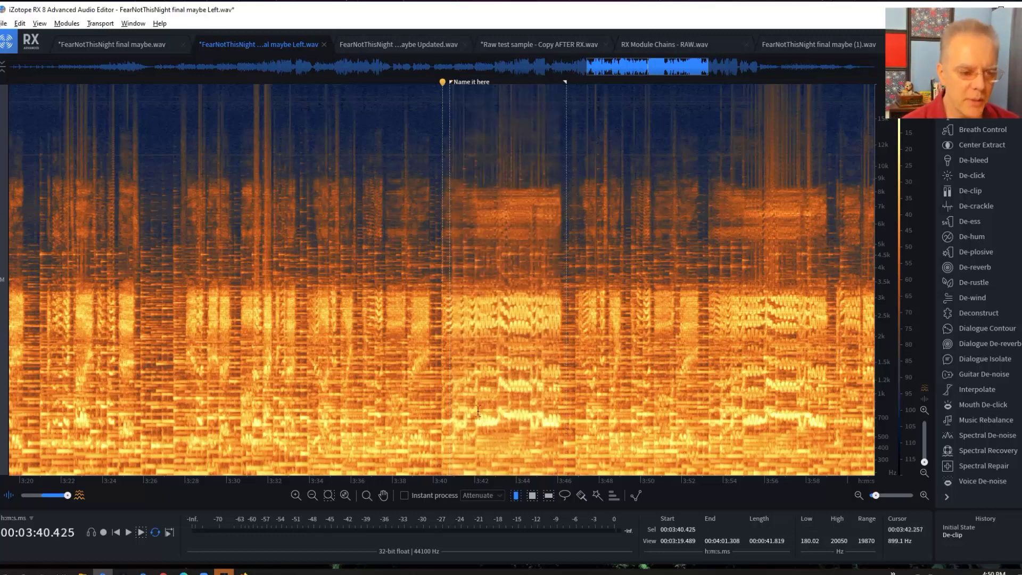
click(532, 496)
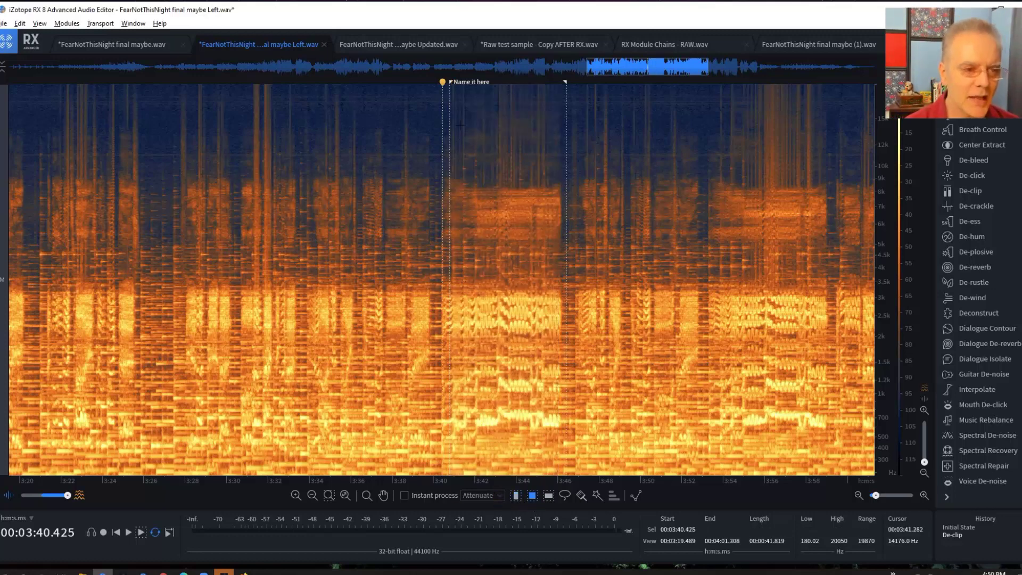
click(549, 497)
drag(514, 184, 515, 77)
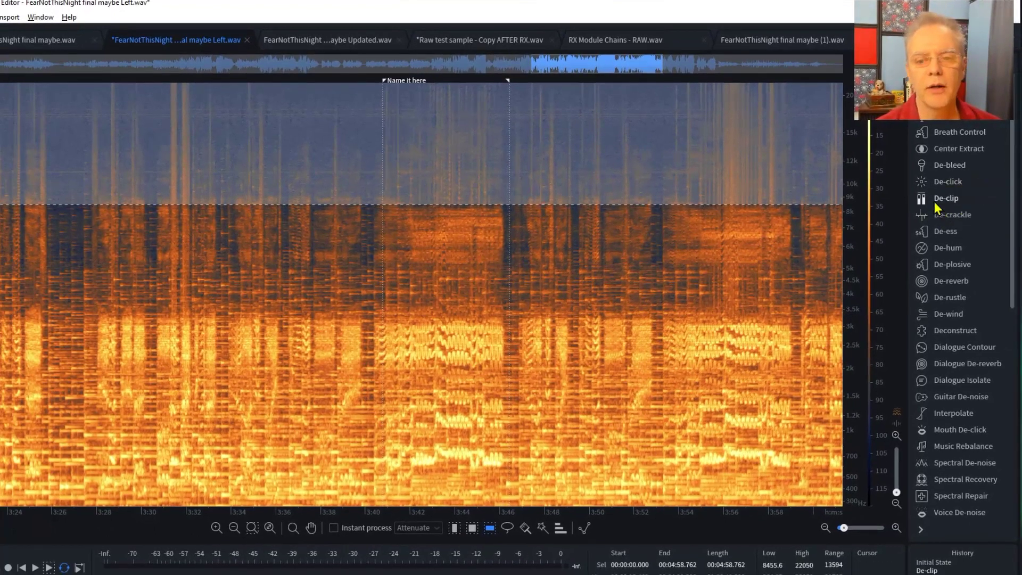
- Render De-click on the selected band with Multi-band (random clicks), sensitivity 6.9, frequency skew 9.3 and click widening 1.1 ms, and clear the selection
click(949, 182)
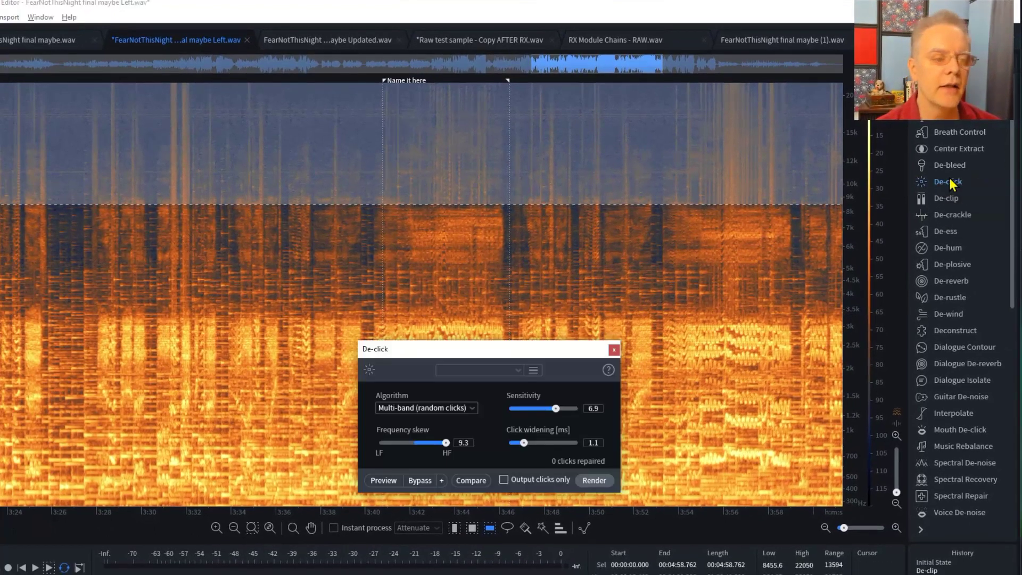
drag(525, 346, 566, 234)
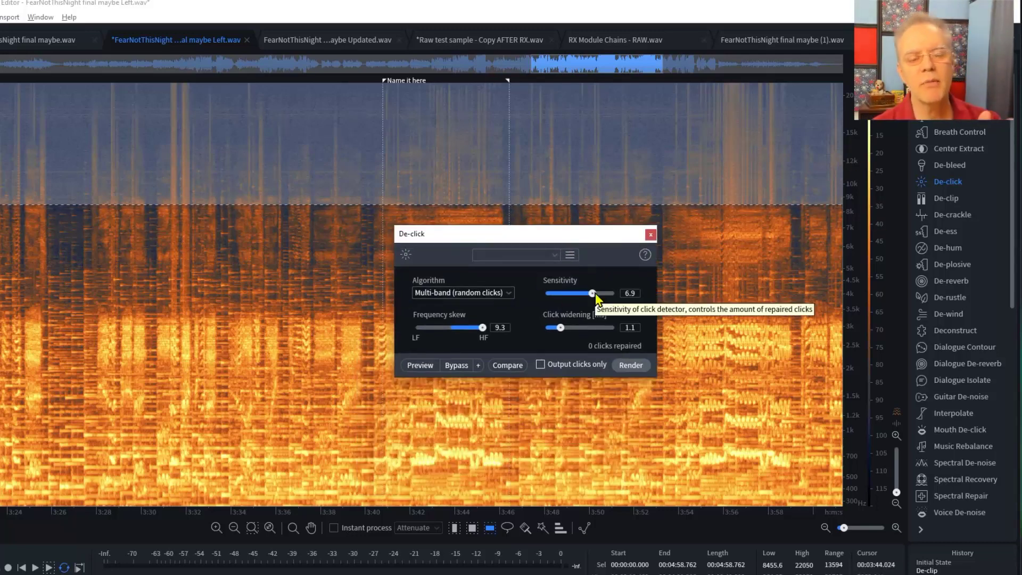
click(632, 366)
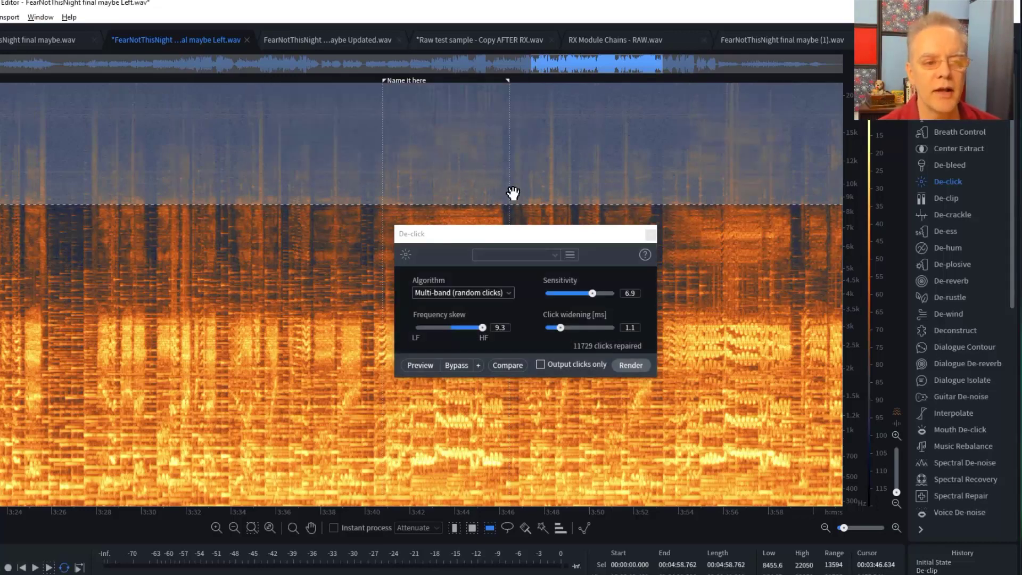
click(469, 149)
click(653, 234)
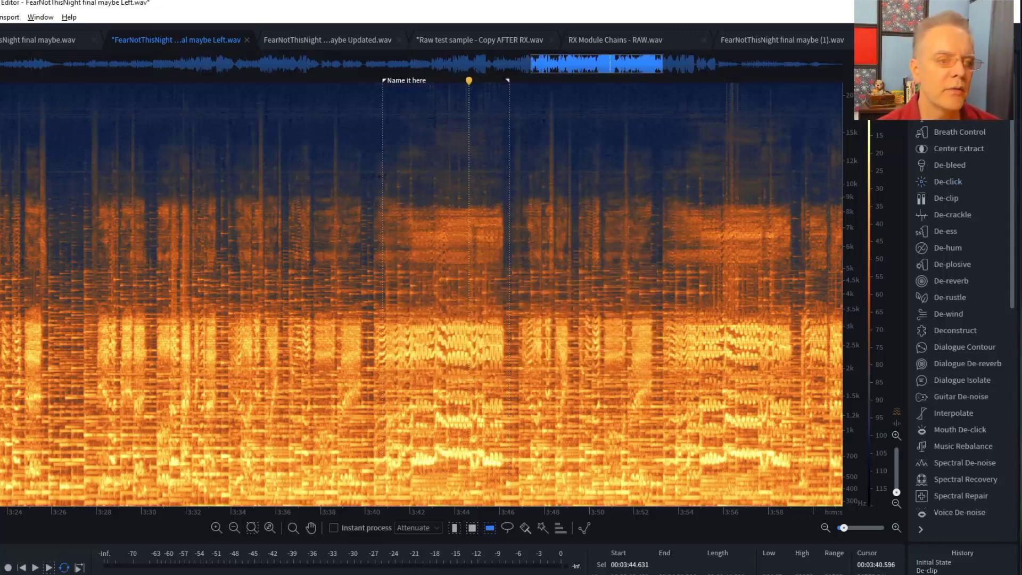
- Play the audio from the start of the "Name it here" region and examine its spectrogram up close around 3:43
click(384, 205)
key(space)
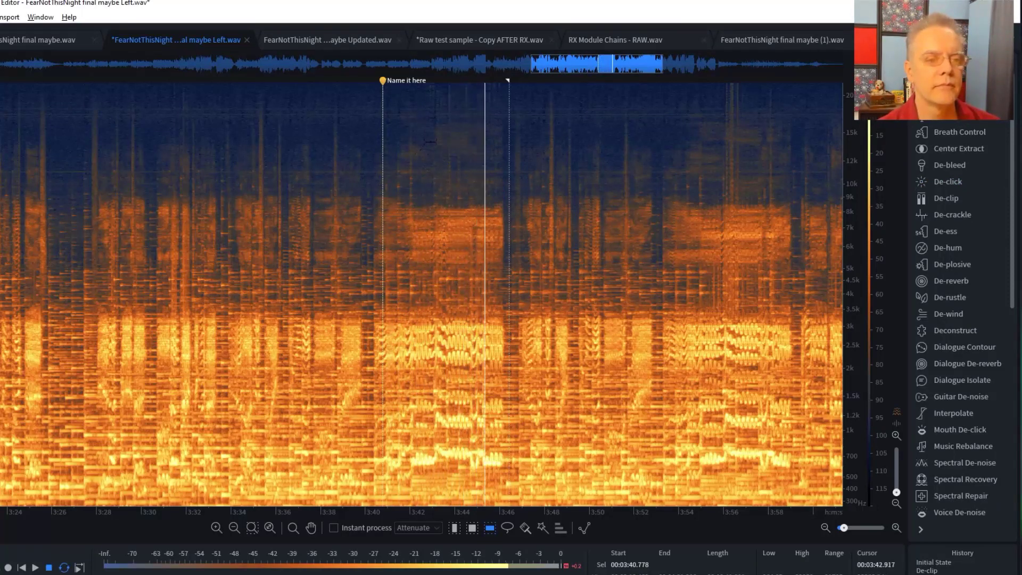
key(space)
scroll(452, 147, up, 5)
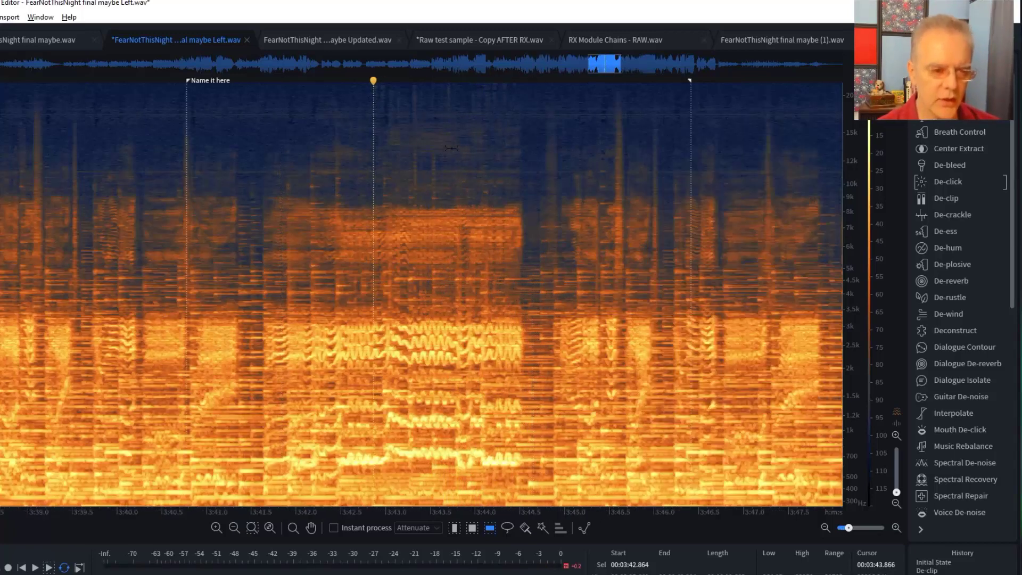
scroll(445, 265, up, 3)
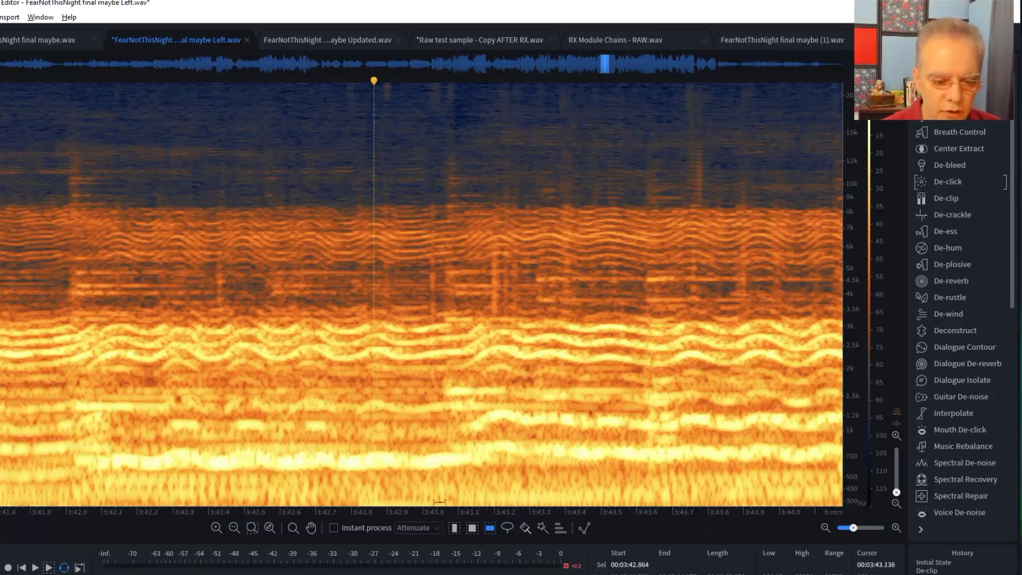
click(395, 383)
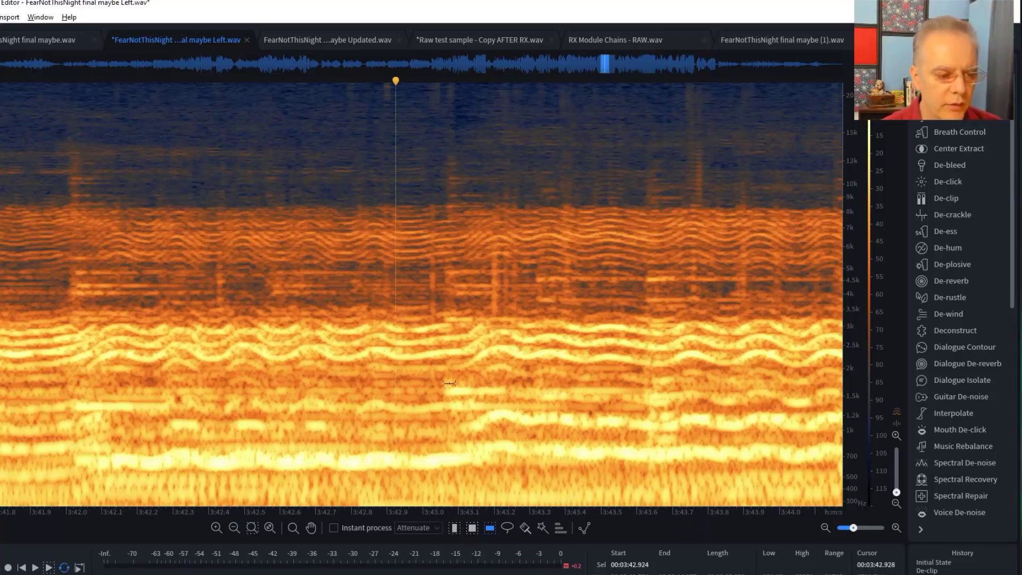
- Render the EQ over the whole track with its digital high-pass and low-pass filter curve, and close the module
scroll(958, 426, down, 5)
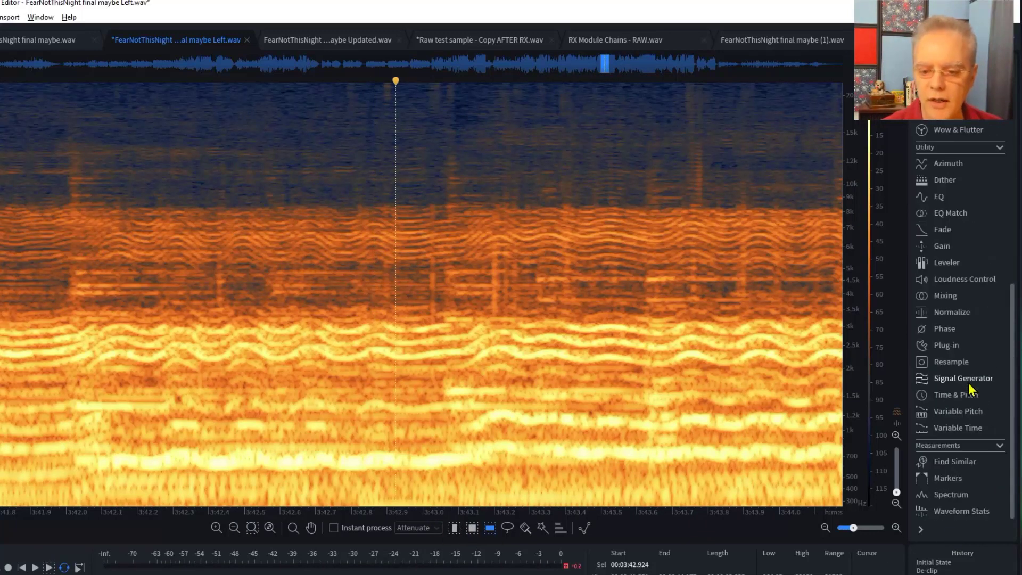
click(940, 198)
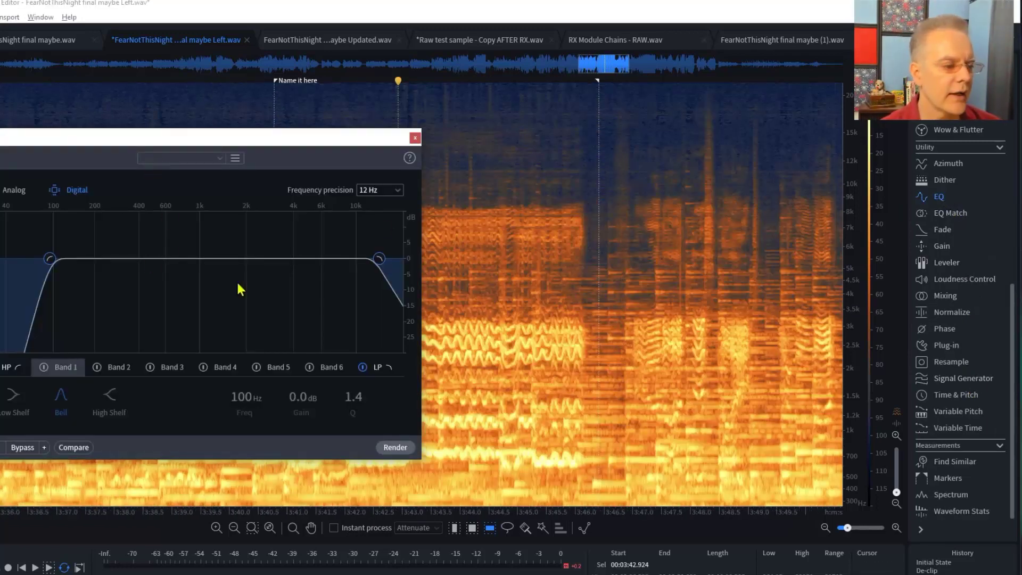
click(454, 89)
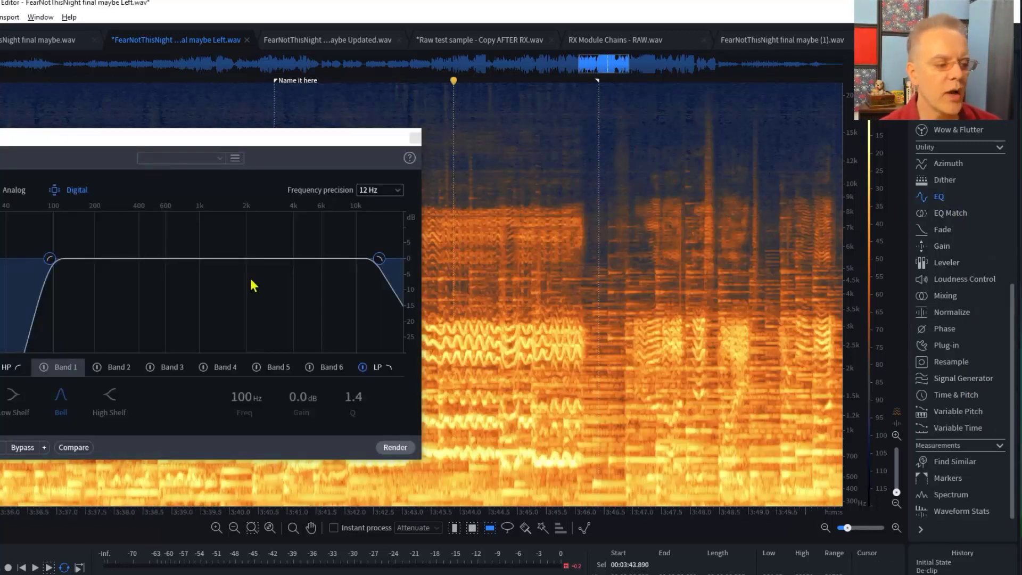
click(396, 448)
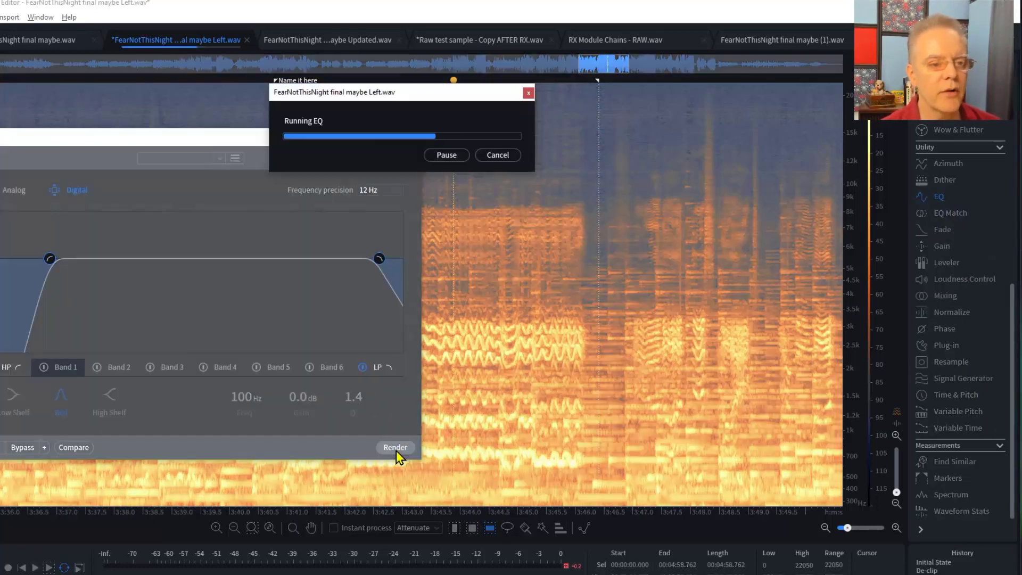
click(415, 138)
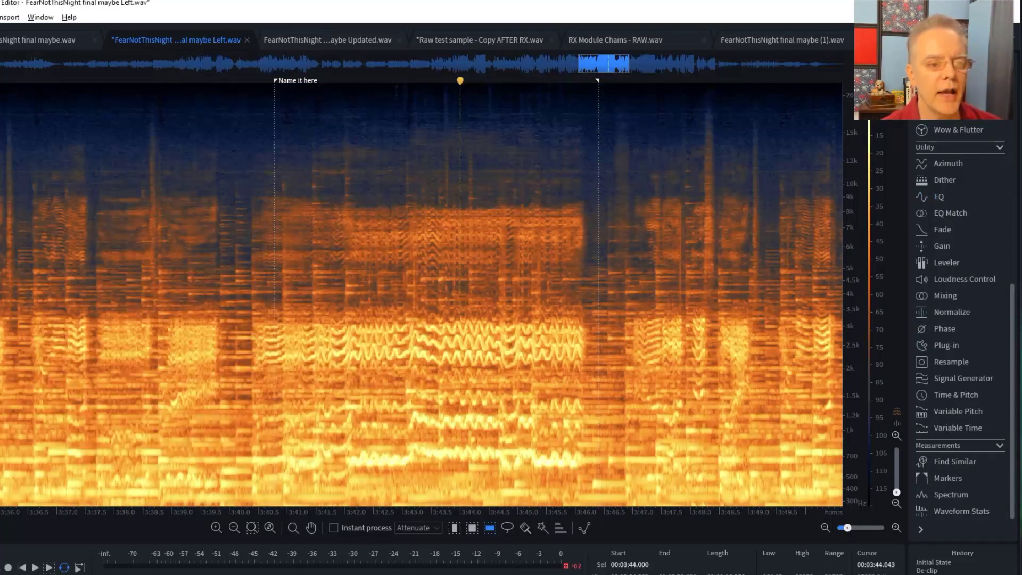
- Mark the band above about 17 kHz for inspection, clear it, and examine the spectrogram of the entire track down to the lowest frequencies
drag(477, 114, 489, 84)
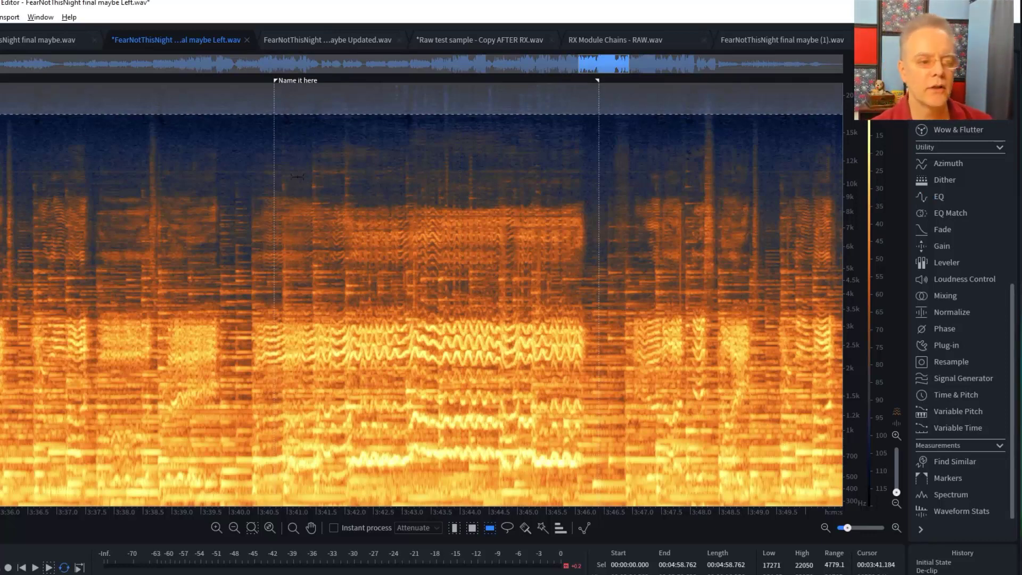
click(297, 319)
scroll(558, 366, down, 5)
scroll(558, 367, down, 3)
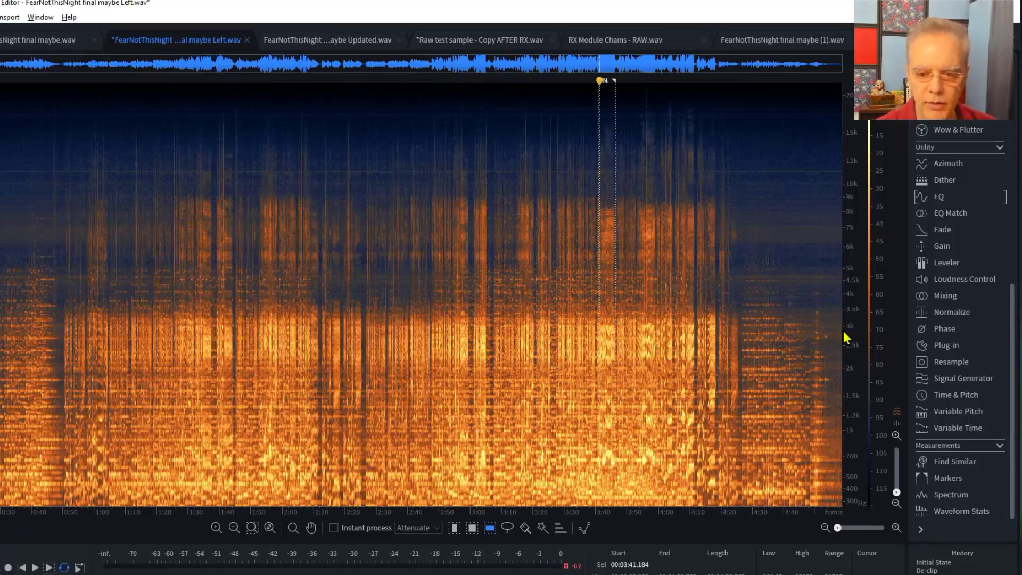
scroll(850, 338, down, 2)
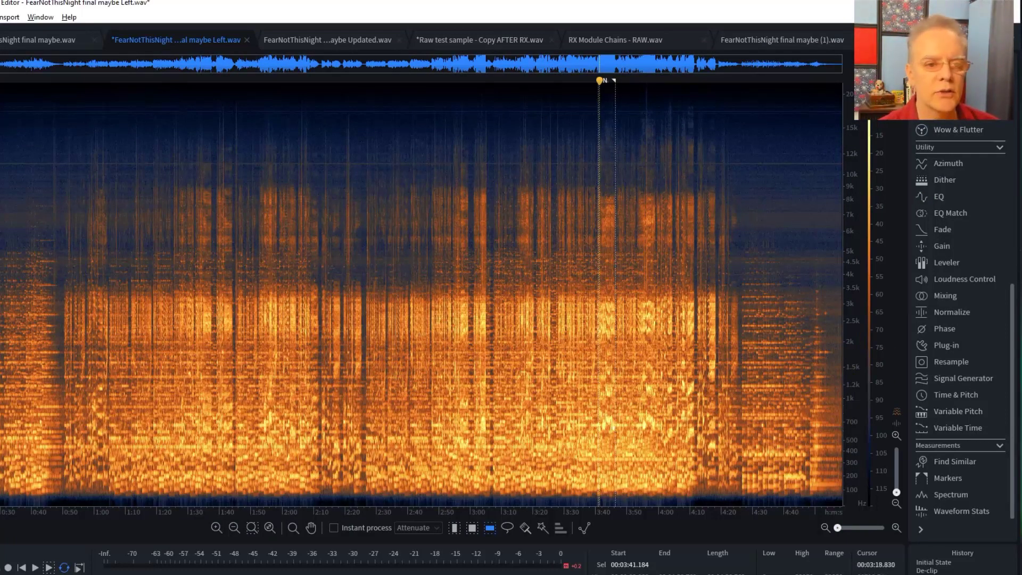
- Locate the start of the "Name it here" region and inspect its spectrogram up close near 3:41
click(600, 81)
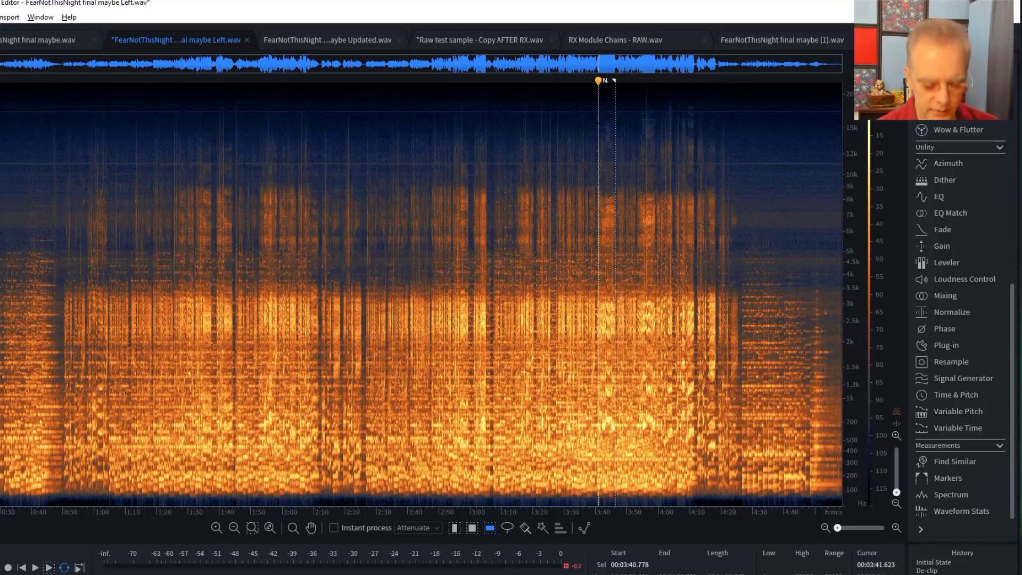
key(ctrl+equal)
key(ctrl+equal)
key(ctrl+equal)
key(ctrl+equal)
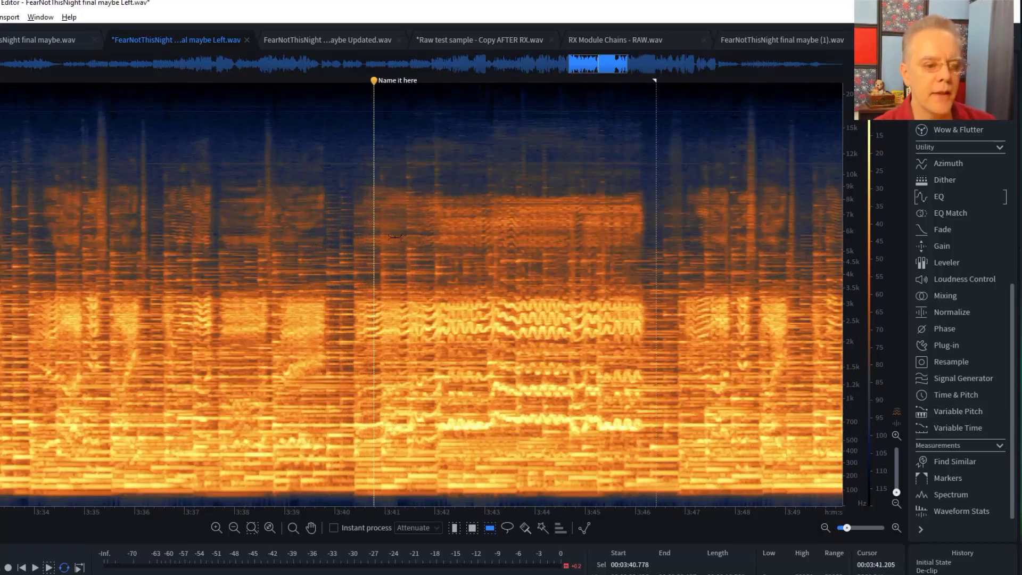
click(396, 237)
click(385, 195)
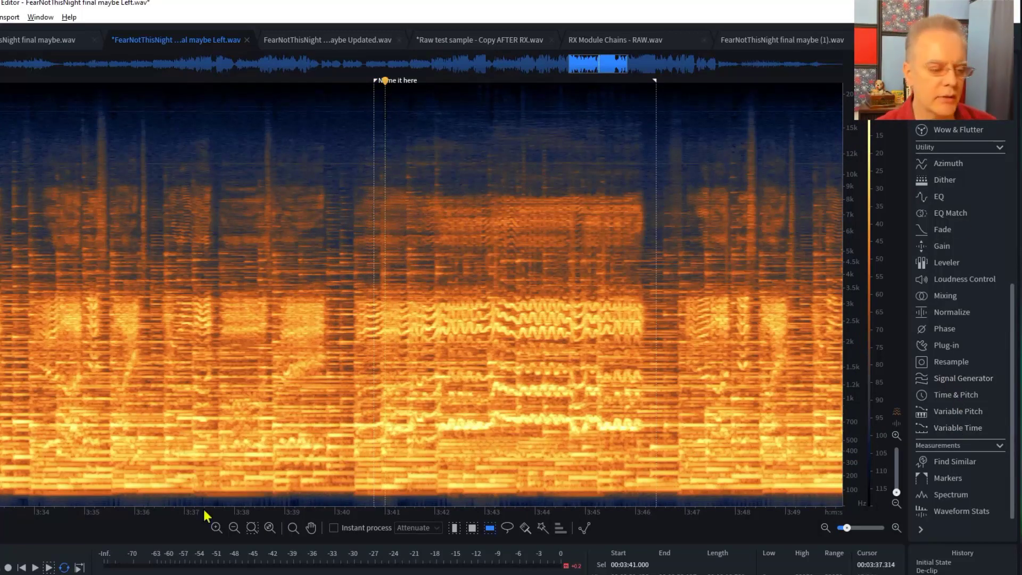
- Enable Instant process with Attenuate and try it on two freehand lasso areas within the "Name it here" region
click(334, 527)
click(415, 246)
key(ctrl+equal)
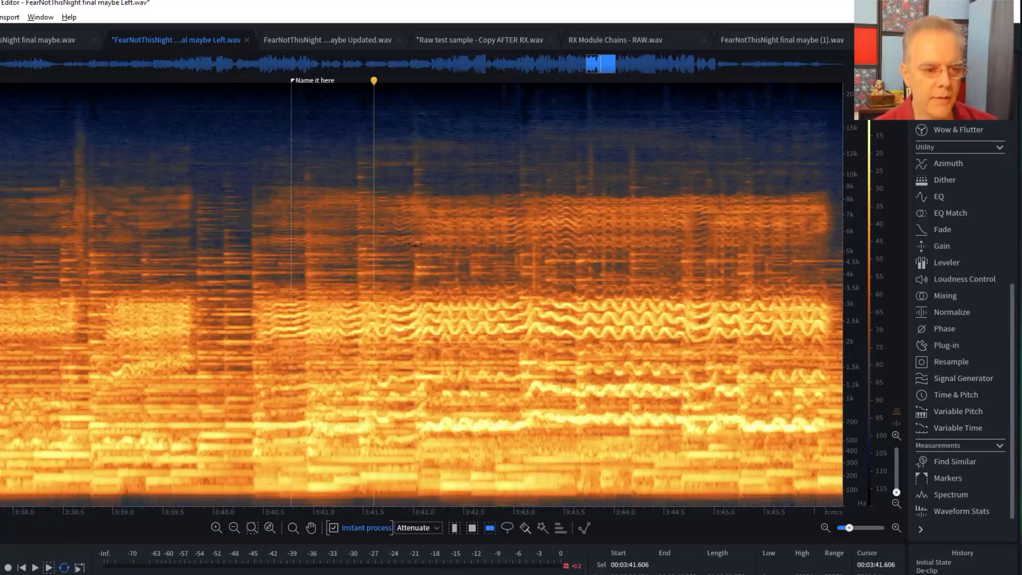
click(472, 528)
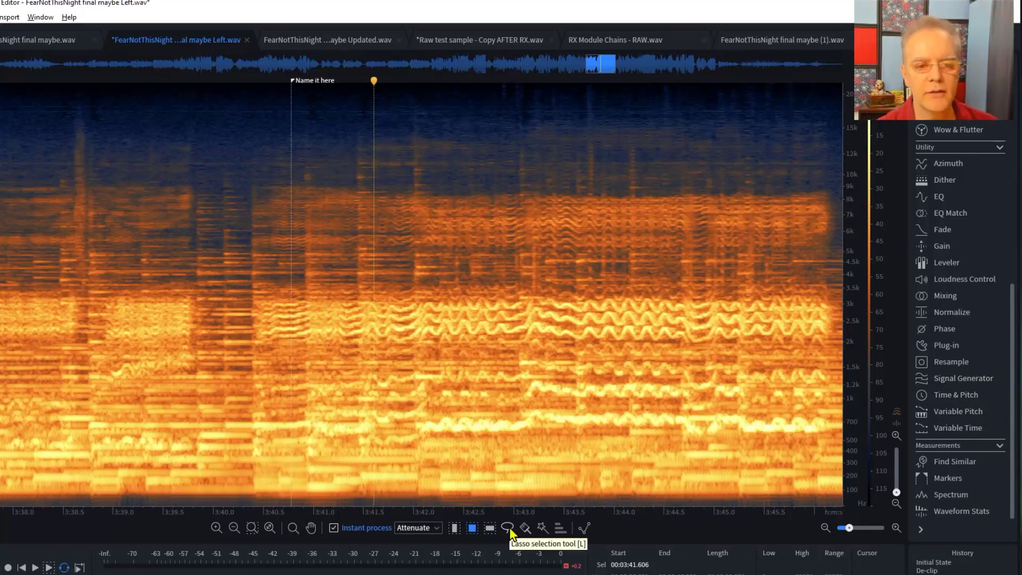
click(509, 528)
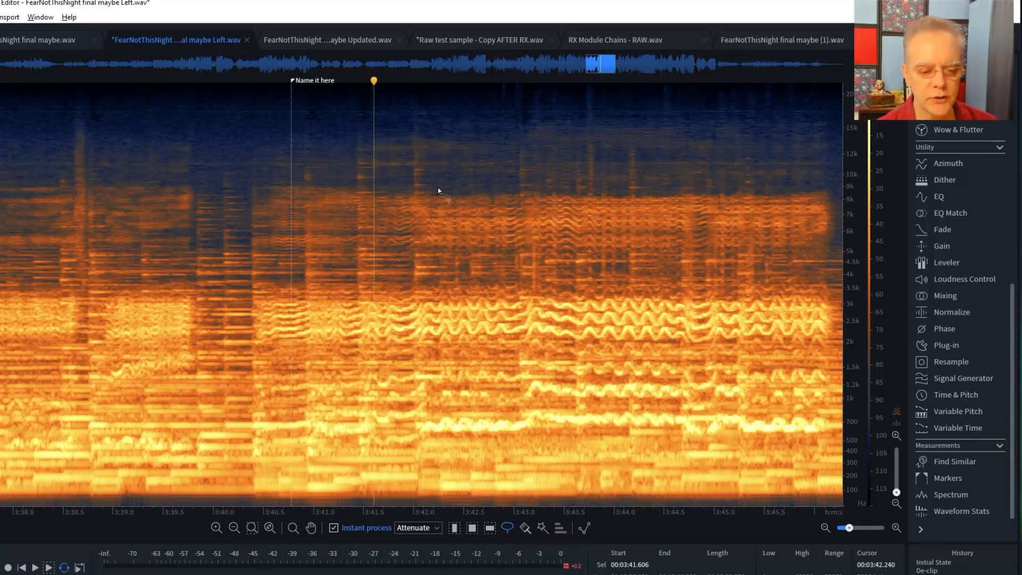
mouse_move(439, 191)
mouse_down()
mouse_move(618, 290)
mouse_move(436, 166)
mouse_move(415, 277)
mouse_move(501, 394)
mouse_up()
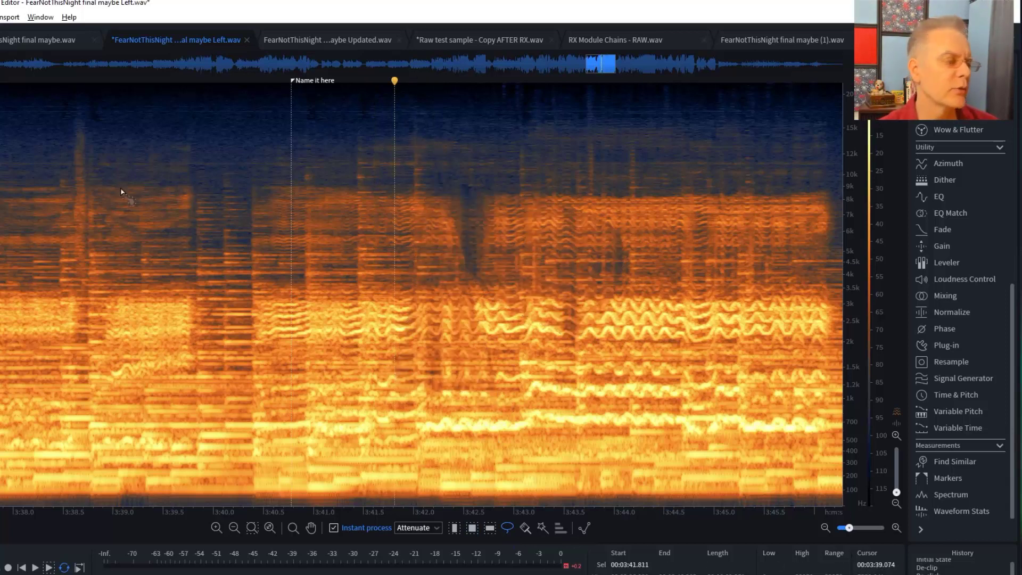
mouse_move(592, 151)
mouse_down()
mouse_move(801, 249)
mouse_move(775, 407)
mouse_up()
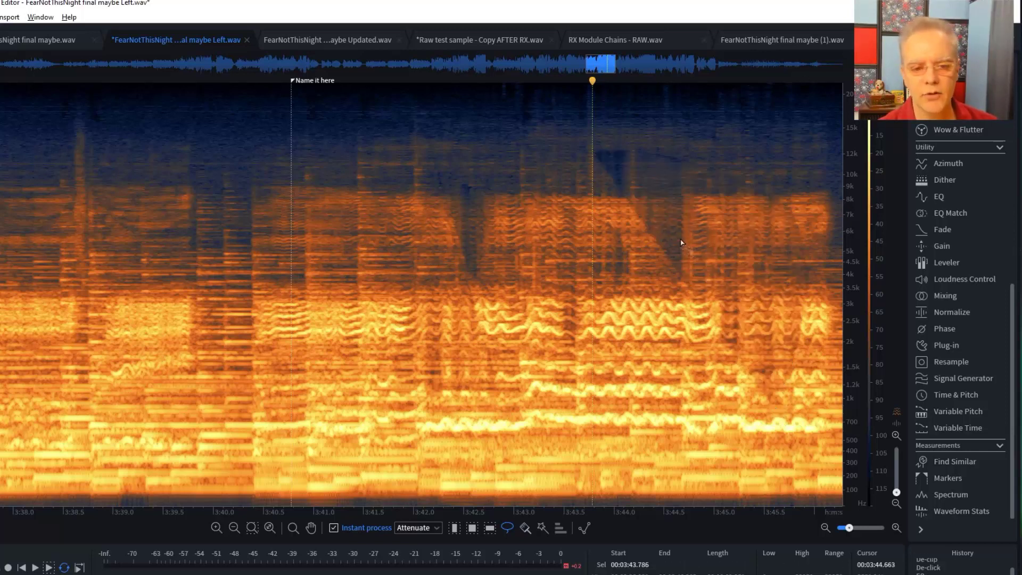
- Disable Instant process and draw three freehand lasso selections, the last spanning about 3:38.7 to 3:39.7 and 1.2 to 11.8 kHz
click(334, 528)
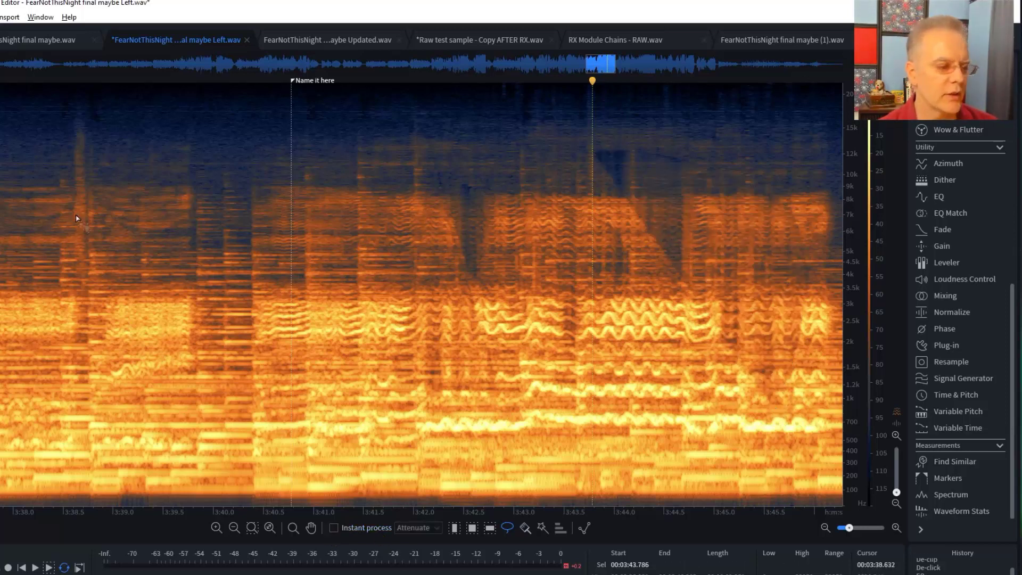
mouse_move(75, 206)
mouse_down()
mouse_move(450, 477)
mouse_move(241, 414)
mouse_up()
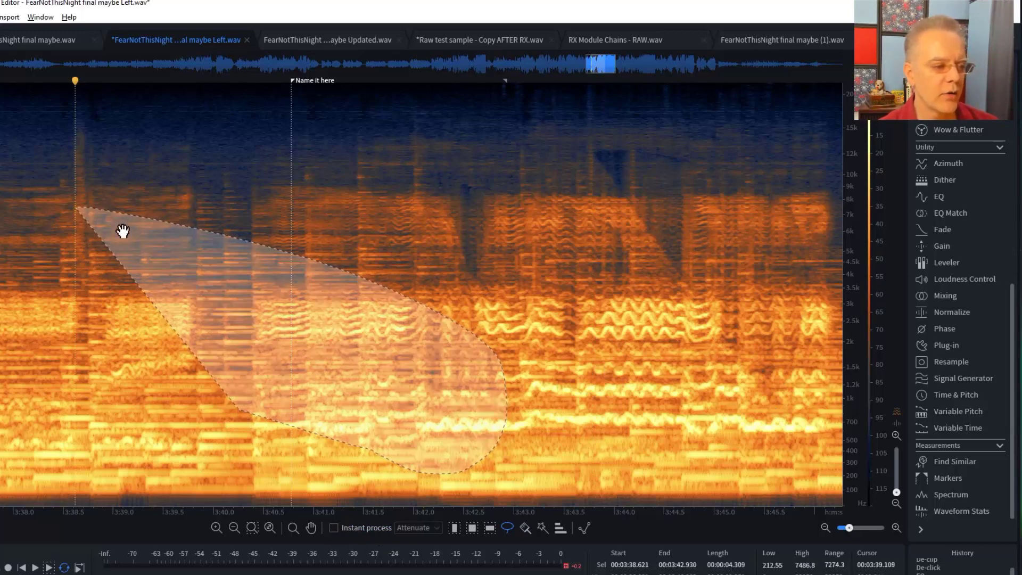
mouse_move(554, 146)
mouse_down()
mouse_move(729, 207)
mouse_move(426, 266)
mouse_move(164, 247)
mouse_up()
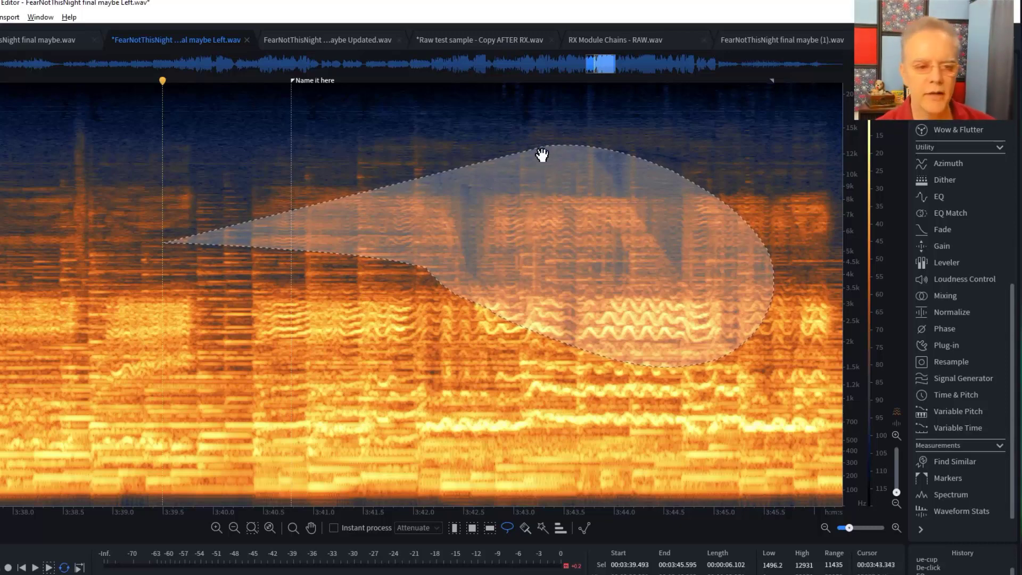
mouse_move(84, 156)
mouse_down()
mouse_move(170, 381)
mouse_move(103, 380)
mouse_up()
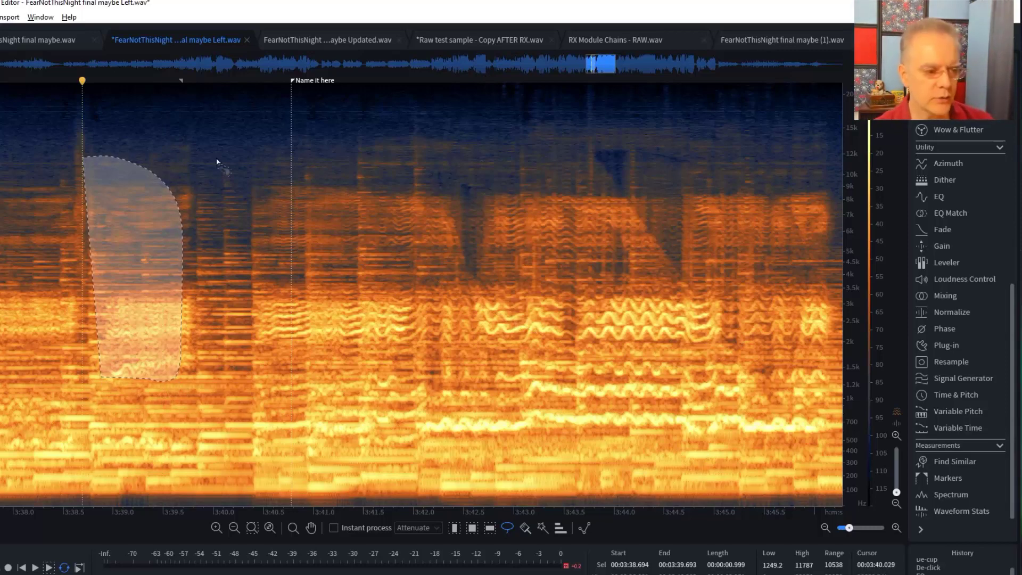
- Undo the lasso attenuations and preceding edits, redo up to the EQ pass, and clear the selection by placing the playhead near 3:41.2
key(ctrl+z)
key(ctrl+z)
key(ctrl+z)
key(ctrl+z)
key(ctrl+z)
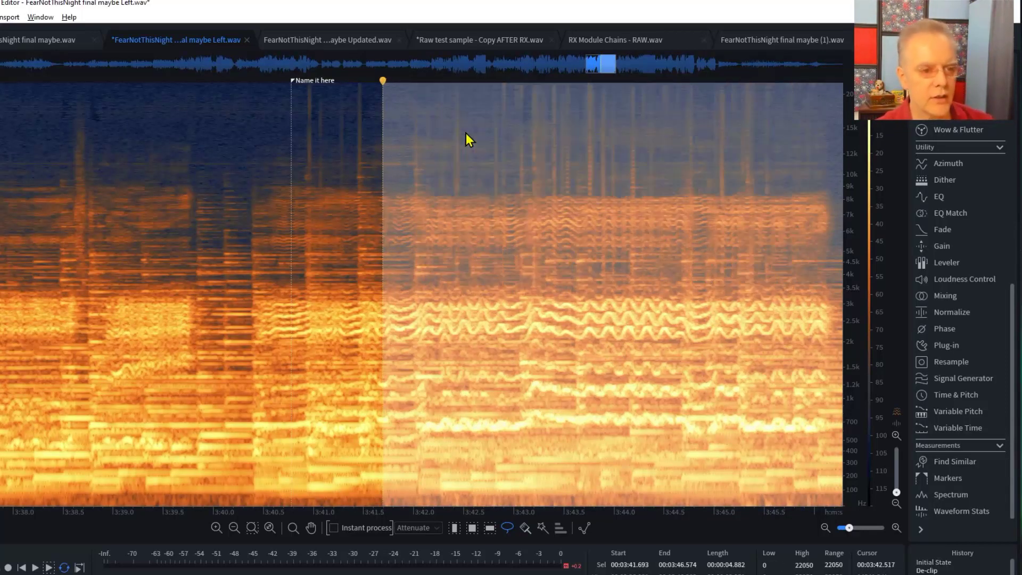
key(ctrl+shift+z)
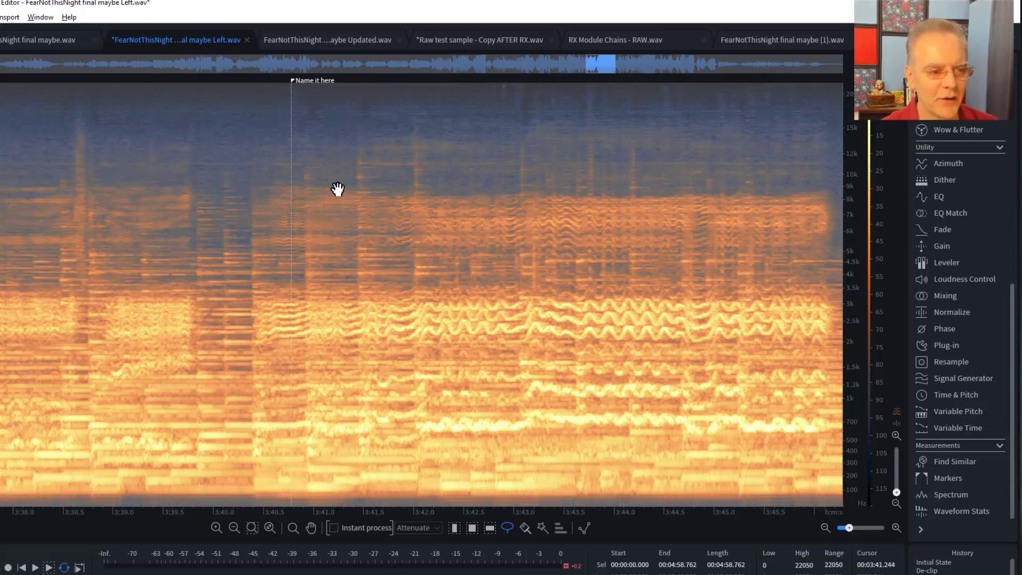
click(338, 189)
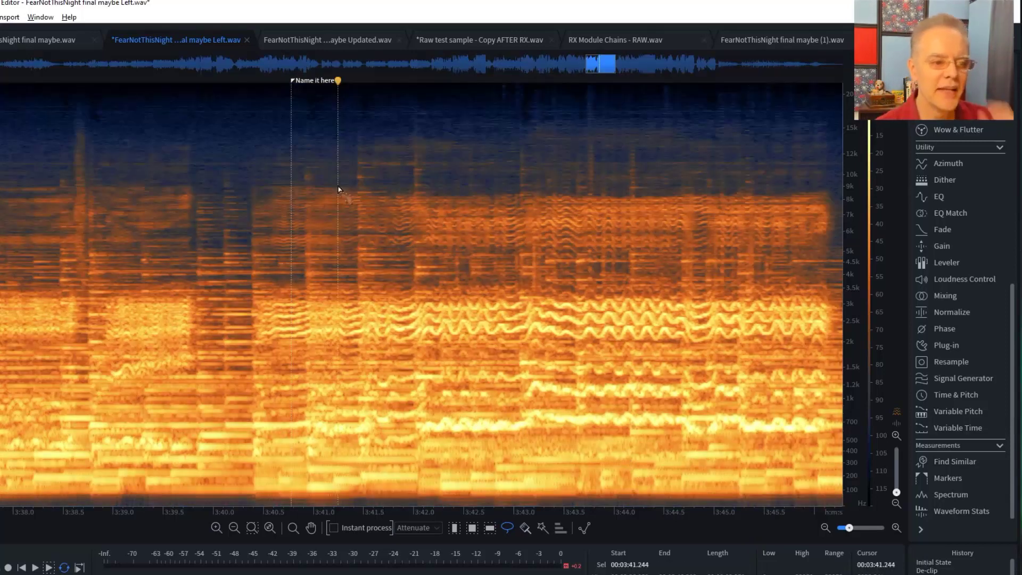
- Switch to the time-frequency selection tool and play the "Name it here" region from about 3:40.8 to locate the click near 3:43
click(472, 528)
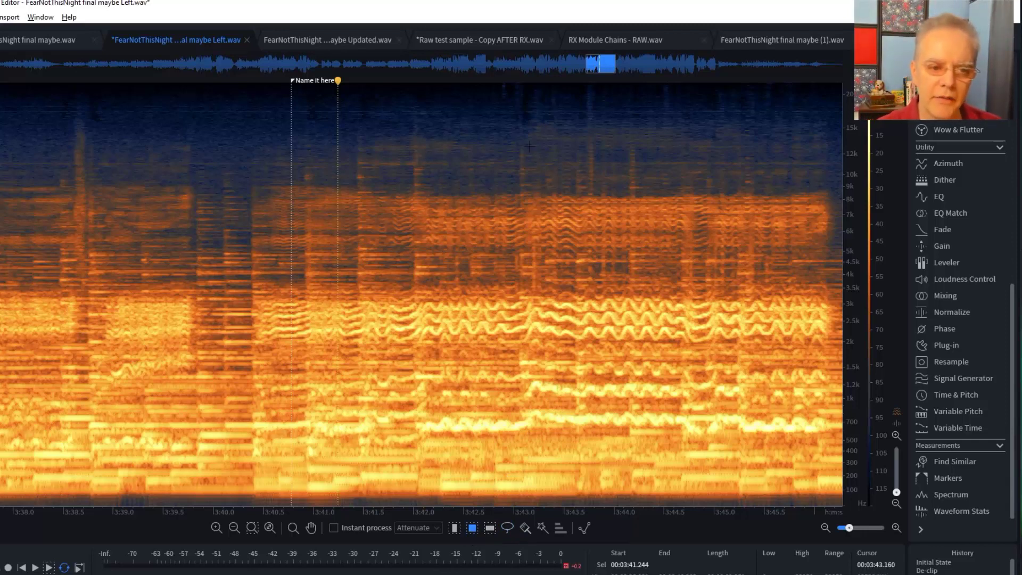
click(498, 205)
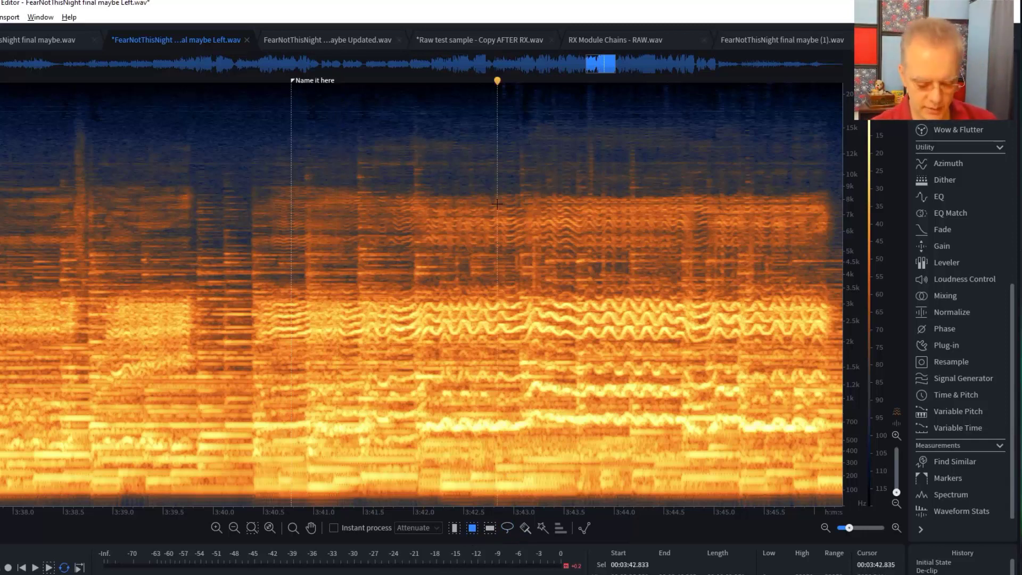
scroll(497, 204, down, 3)
click(409, 158)
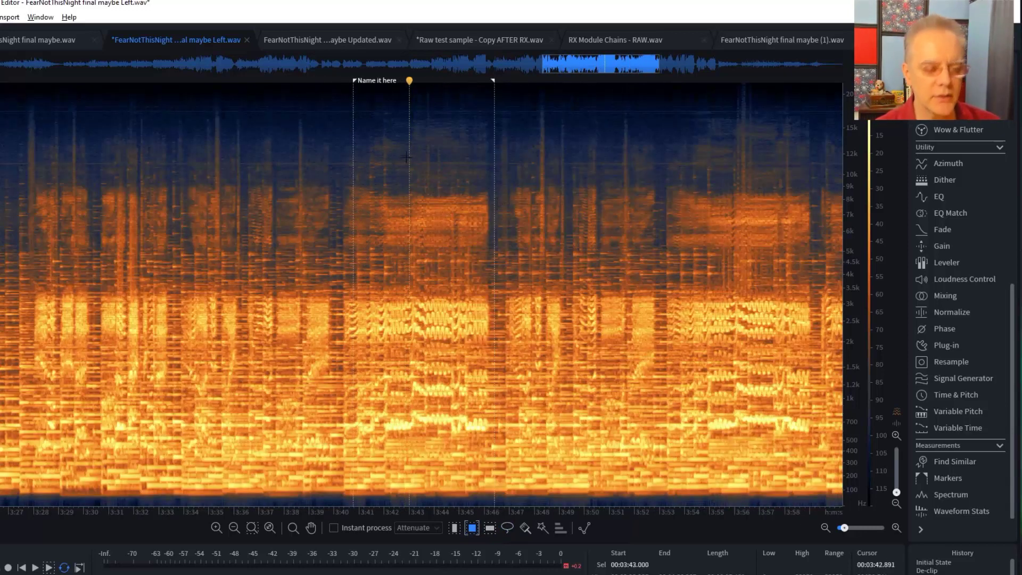
scroll(409, 158, up, 3)
click(155, 146)
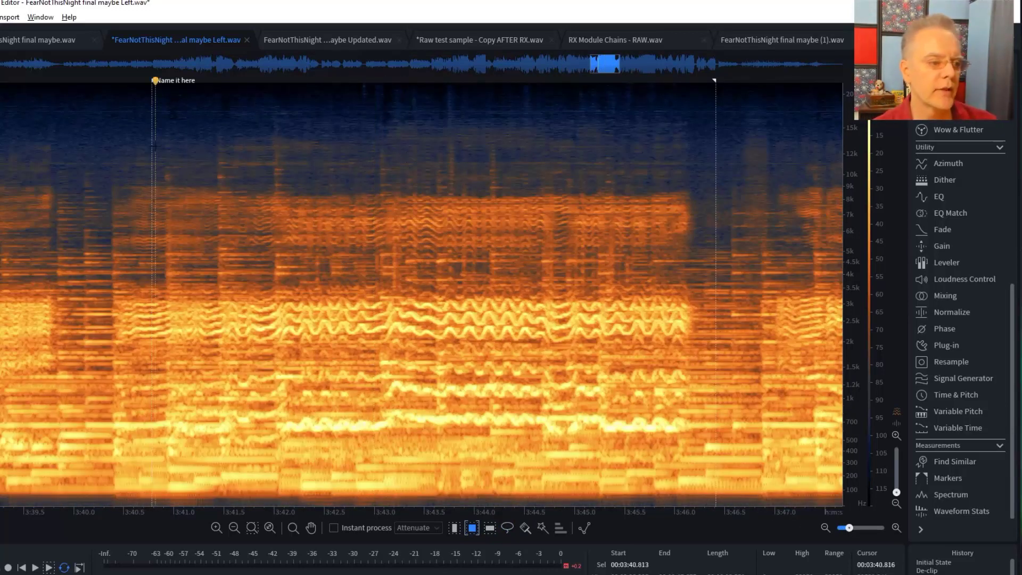
key(space)
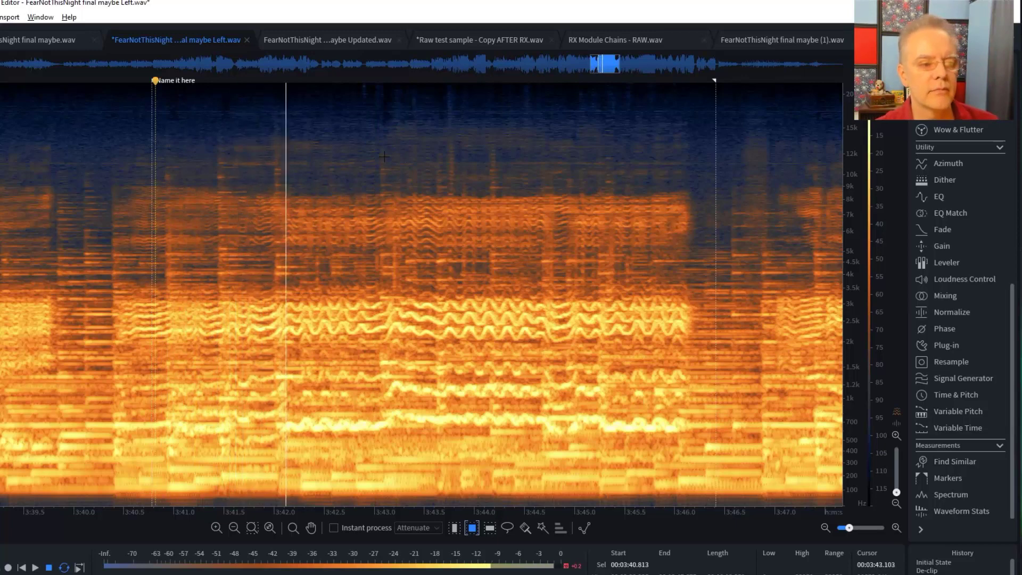
click(380, 182)
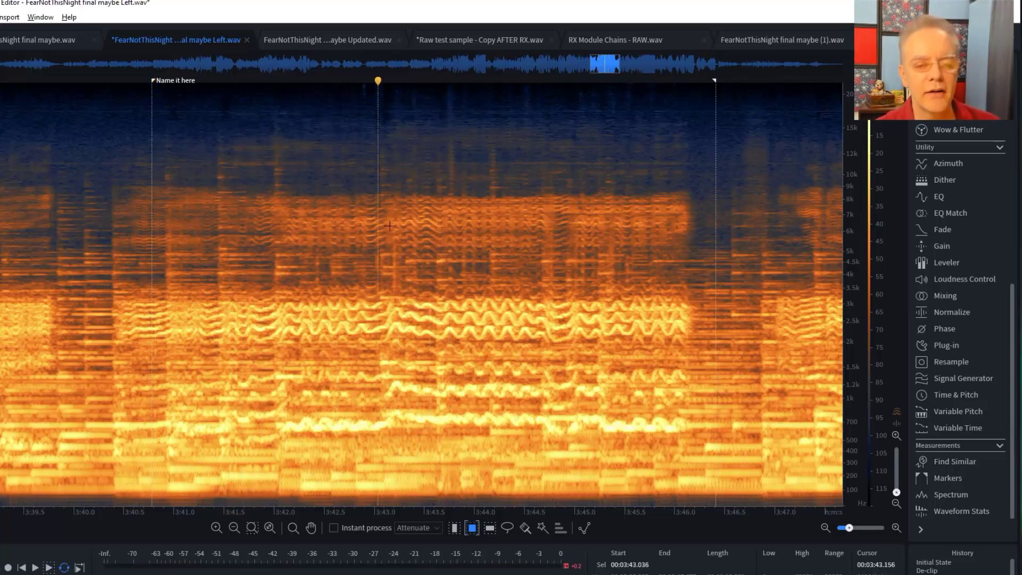
- Enable Instant process with Attenuate and apply it to the narrow click near 3:43.2, between about 3 and 6 kHz
click(391, 182)
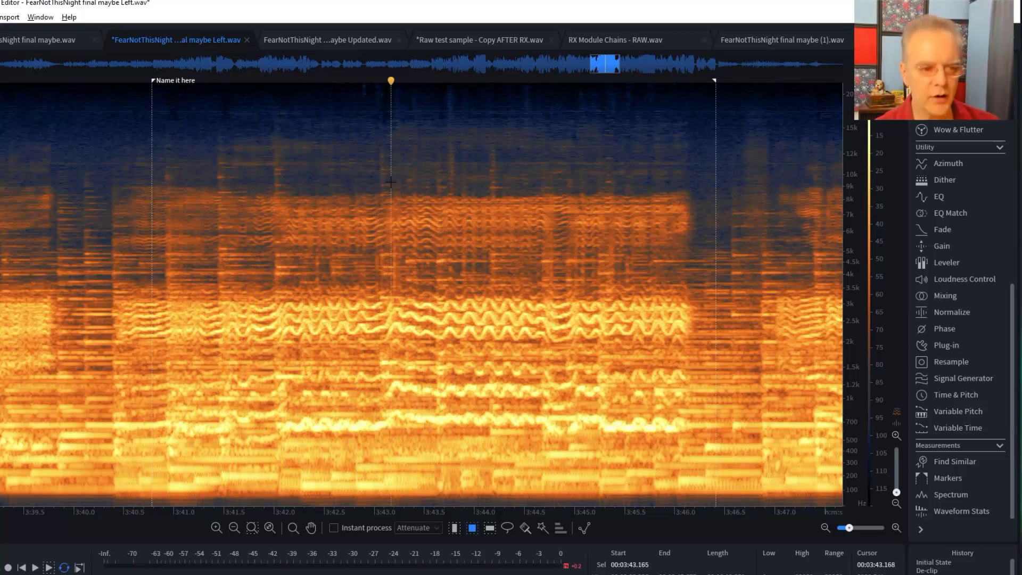
scroll(391, 182, up, 4)
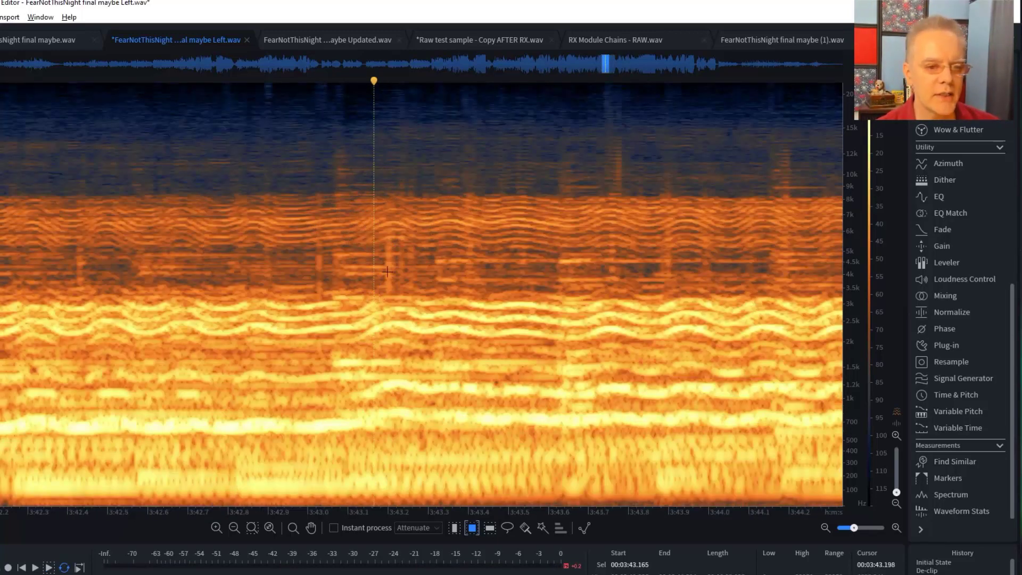
drag(387, 232, 393, 301)
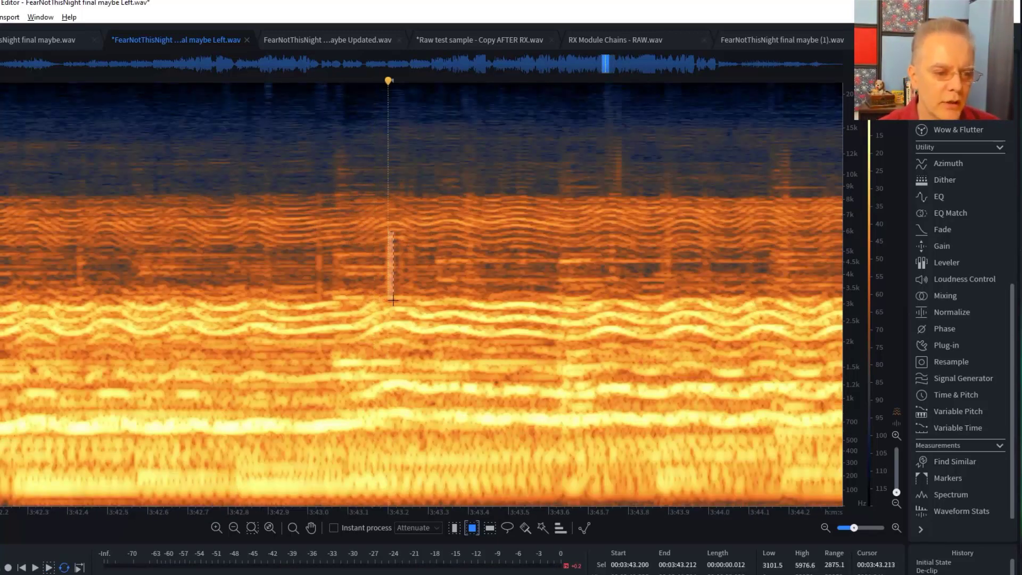
click(362, 277)
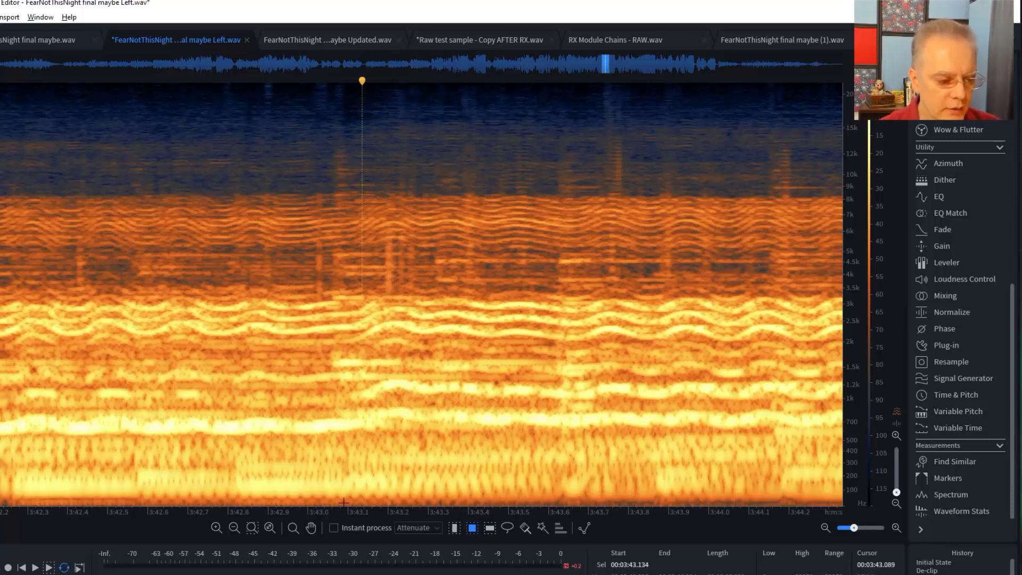
click(333, 527)
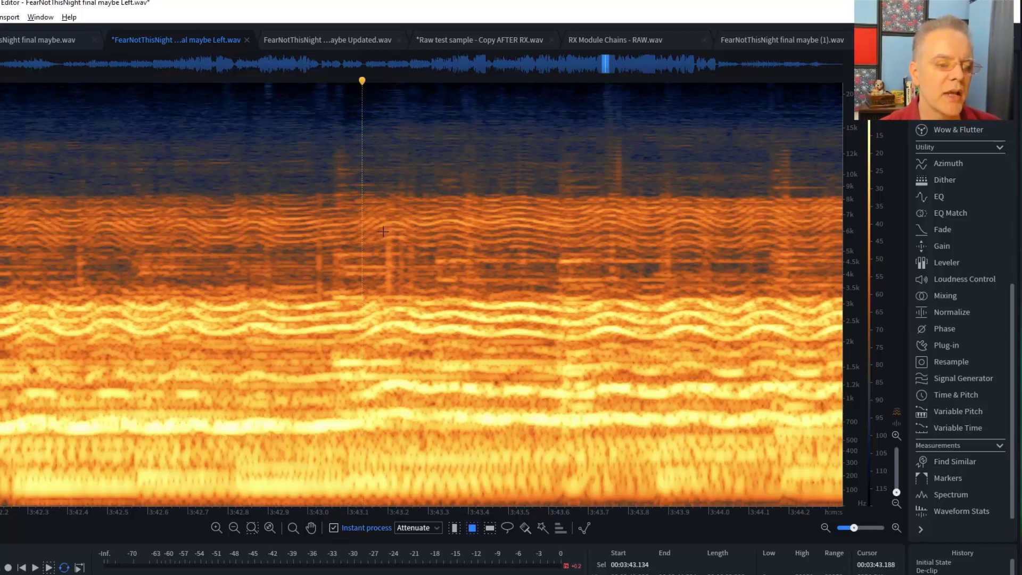
drag(383, 231, 389, 299)
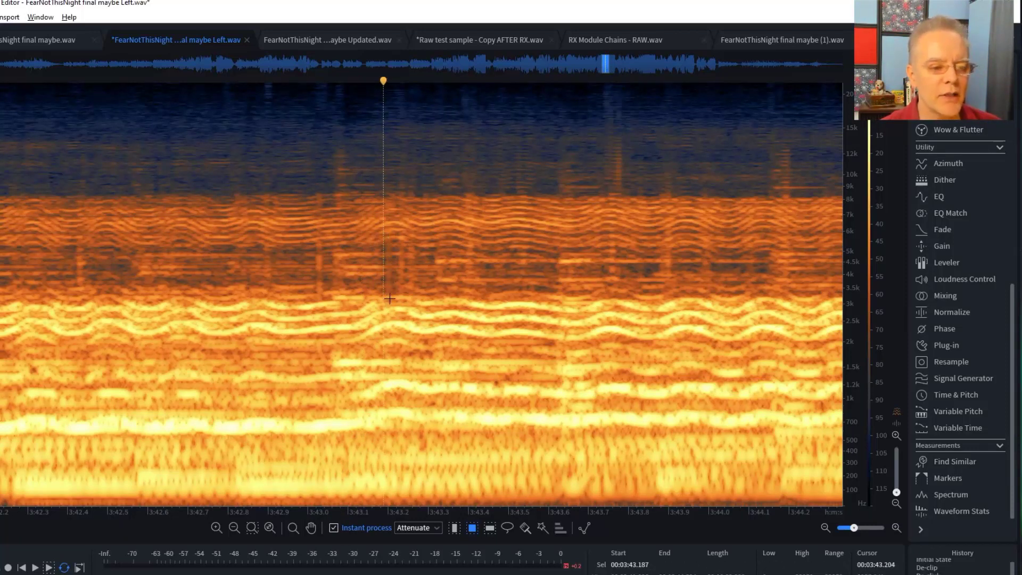
- Attenuate the narrow vertical clicks near 3:43.02, 3:43.07, 3:43.76 and 3:44.17 using tight time-frequency selections
drag(316, 187, 317, 302)
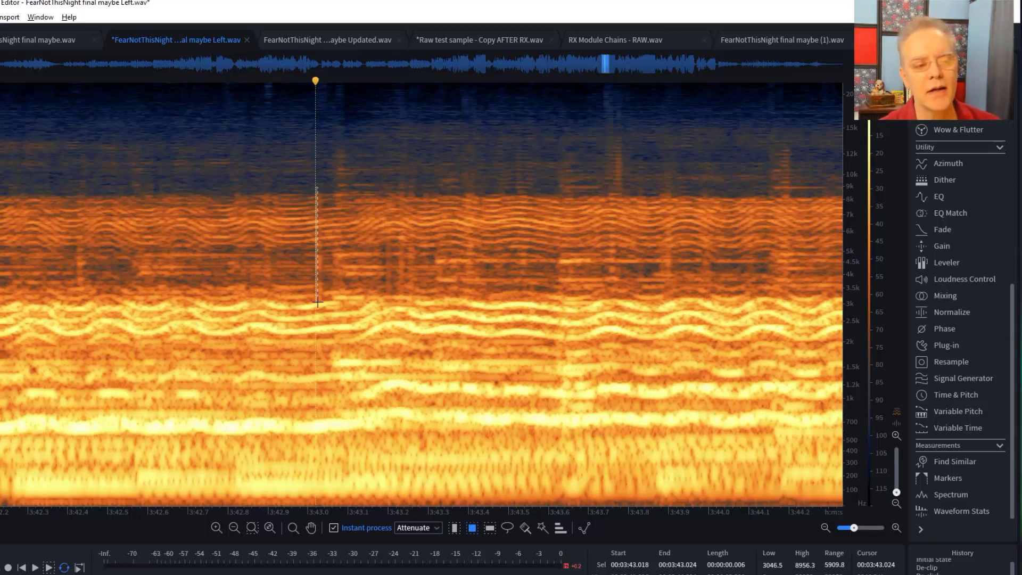
drag(317, 302, 318, 303)
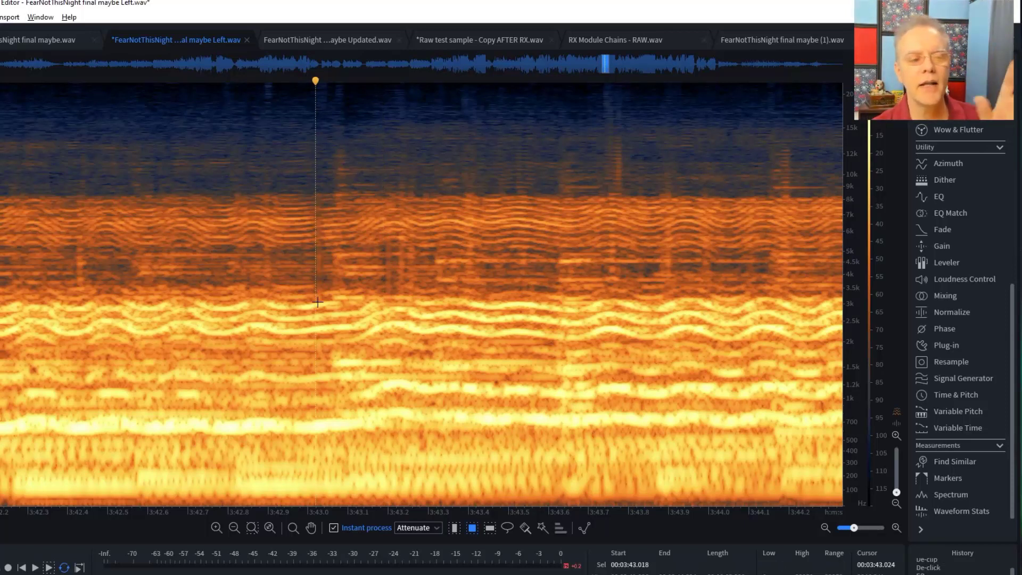
drag(335, 156, 339, 218)
drag(612, 99, 619, 212)
drag(778, 141, 783, 290)
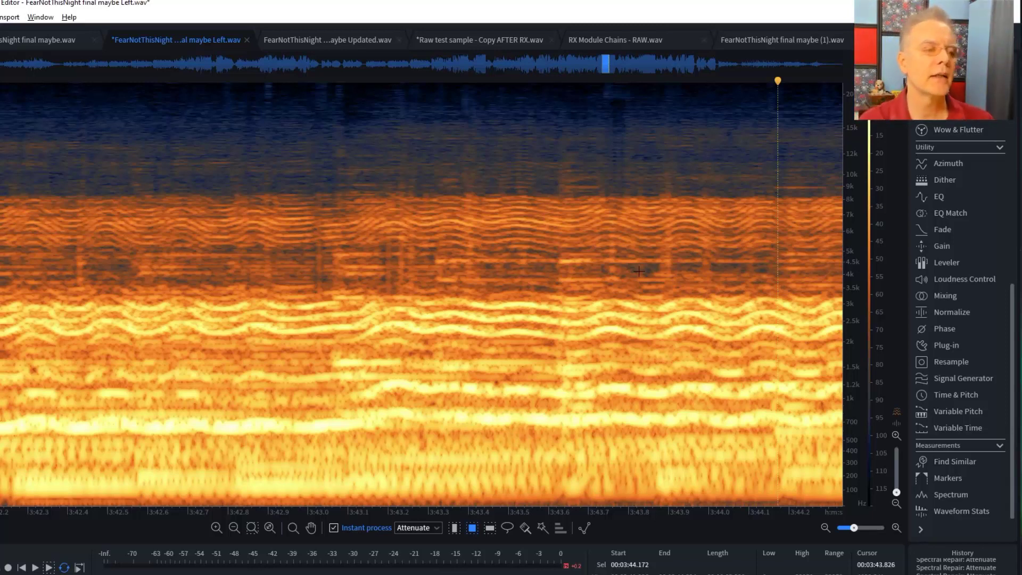
- Play short passages from about 3:42.6 and 3:42.9, and attenuate the click near 3:43.4 between about 5.8 and 9.2 kHz
click(234, 208)
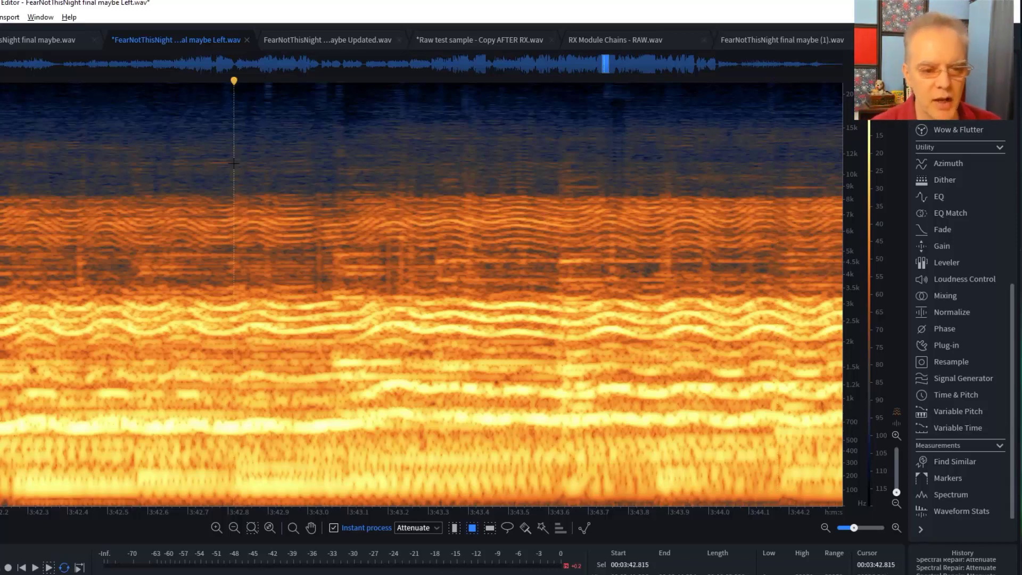
scroll(234, 165, down, 2)
click(257, 196)
key(space)
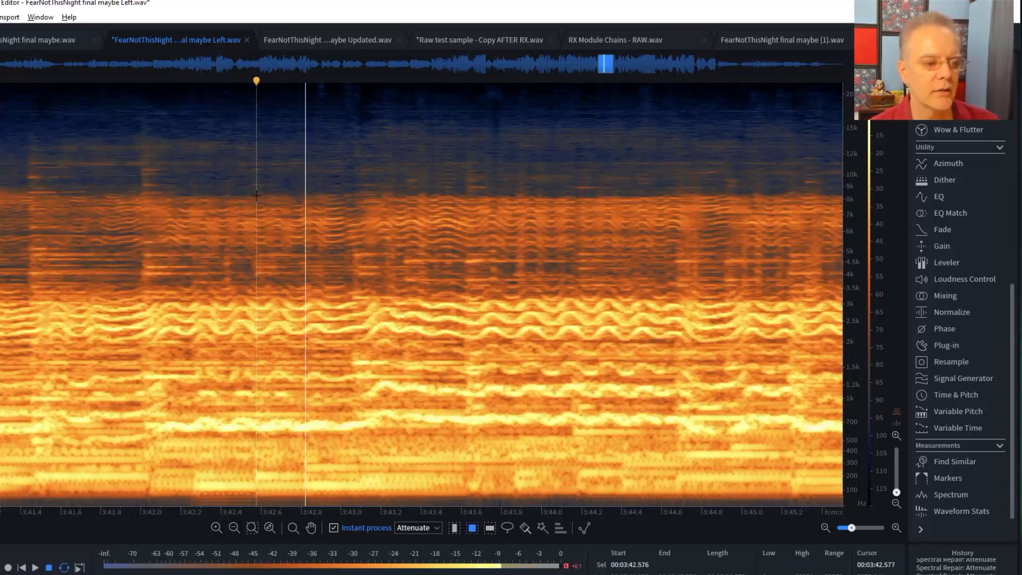
key(space)
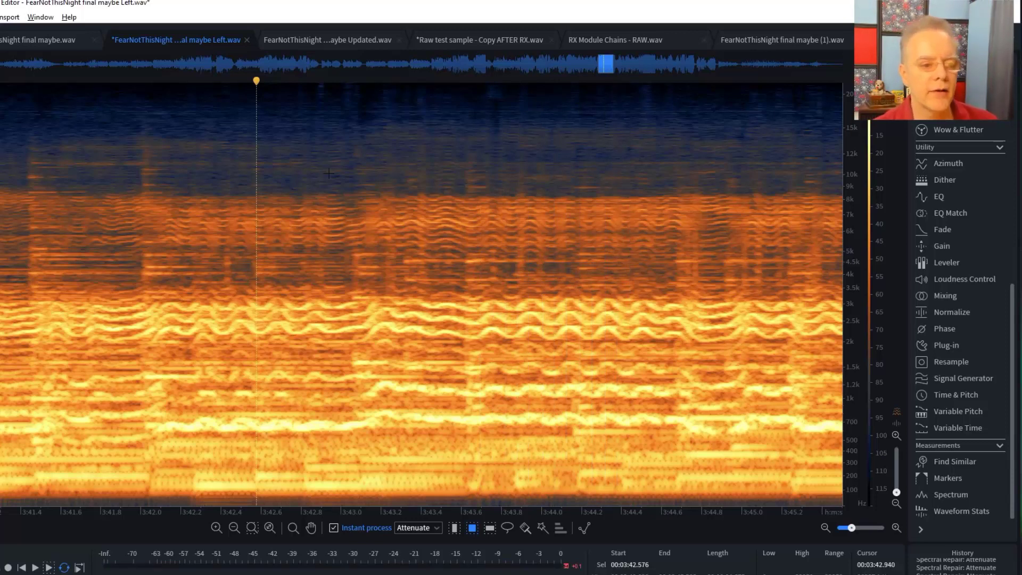
click(328, 195)
key(space)
key(space)
click(417, 213)
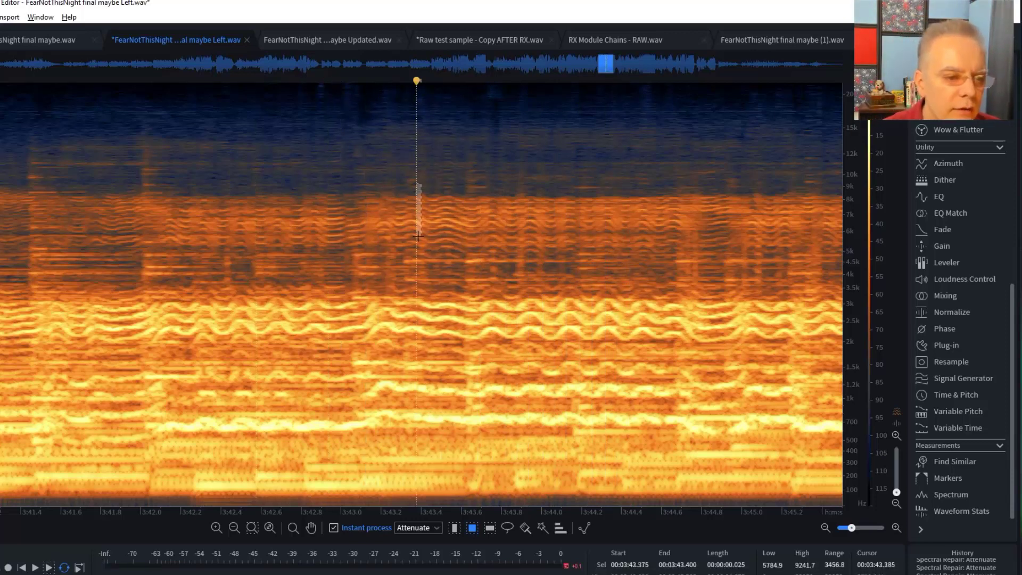
- Play from about 3:41.9 and attenuate the click near 3:43.9 between about 3.5 and 9.5 kHz
click(128, 172)
key(space)
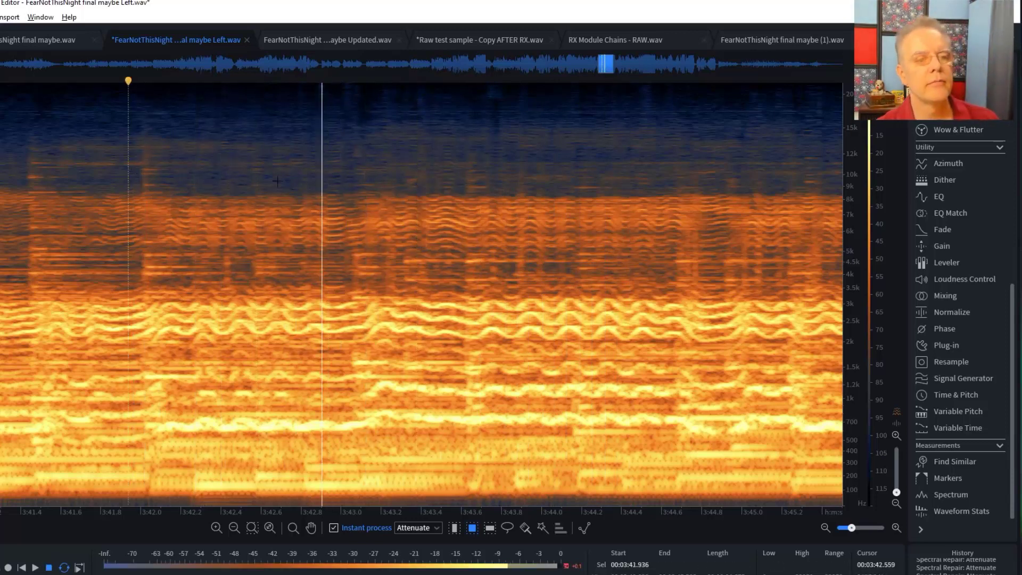
key(space)
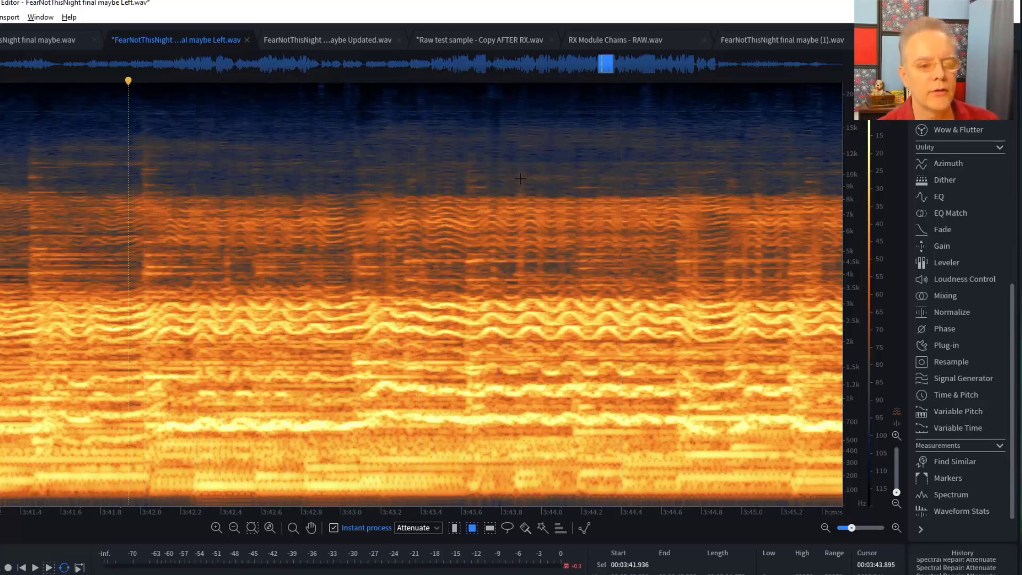
drag(519, 180, 517, 288)
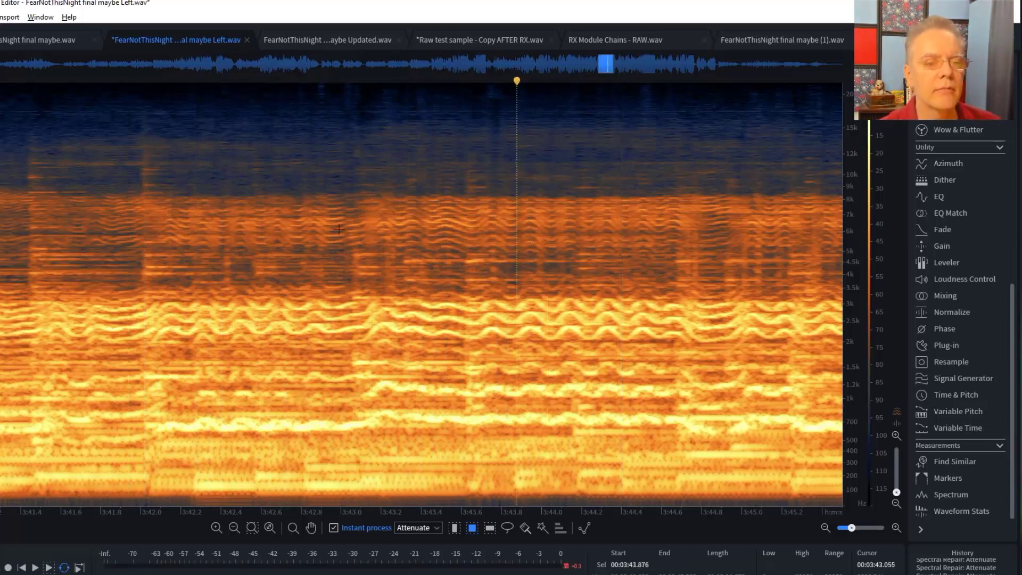
- Play from about 3:42.7 and from the start of the "Name it here" region to check for remaining clicks
click(290, 224)
key(space)
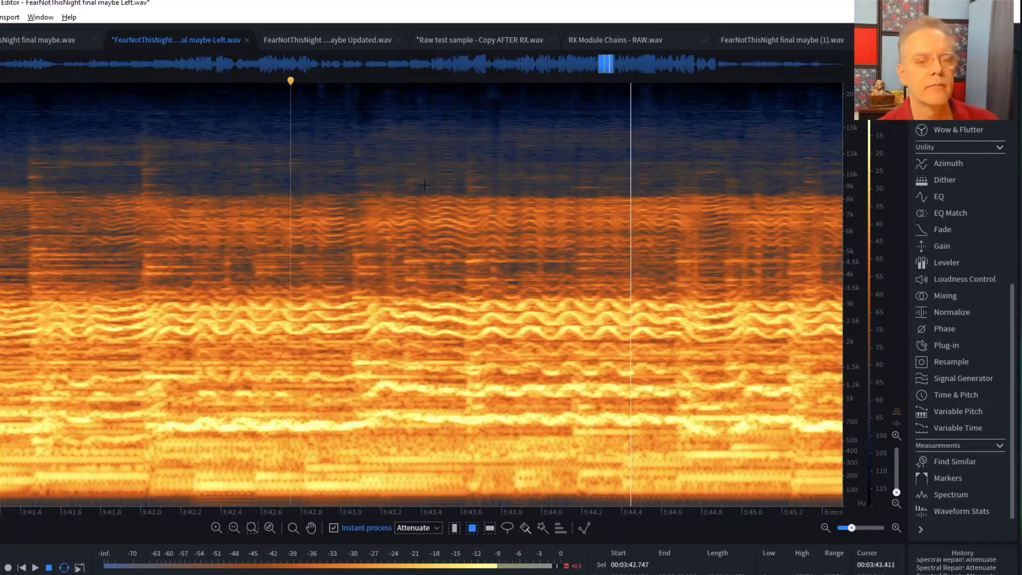
key(space)
click(444, 199)
scroll(434, 192, down, 5)
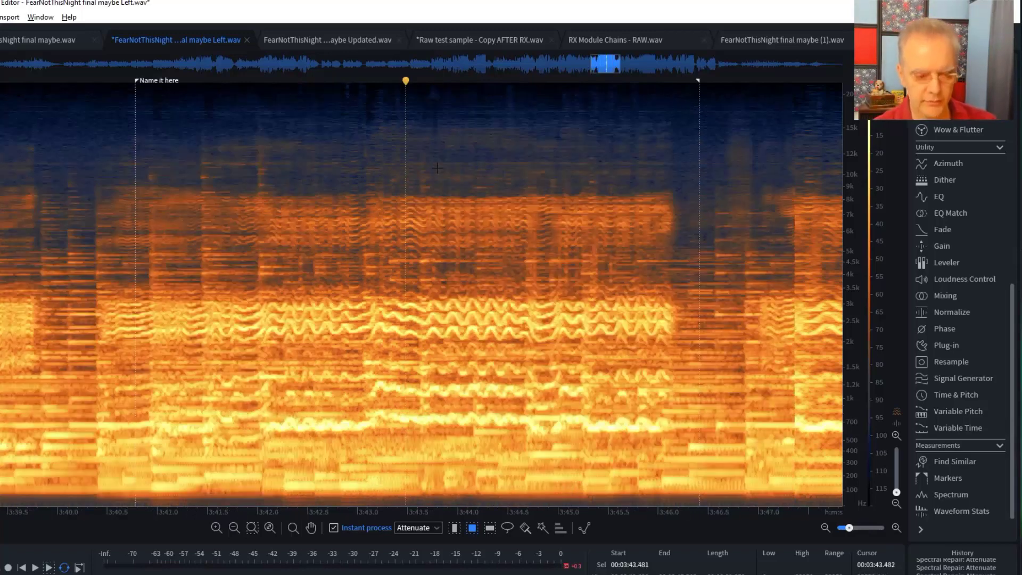
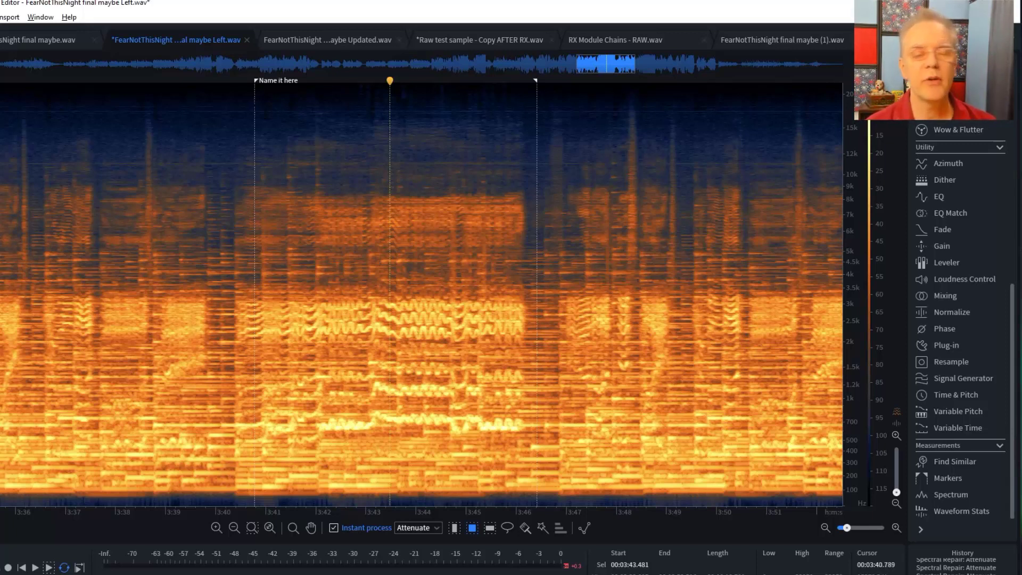
click(256, 81)
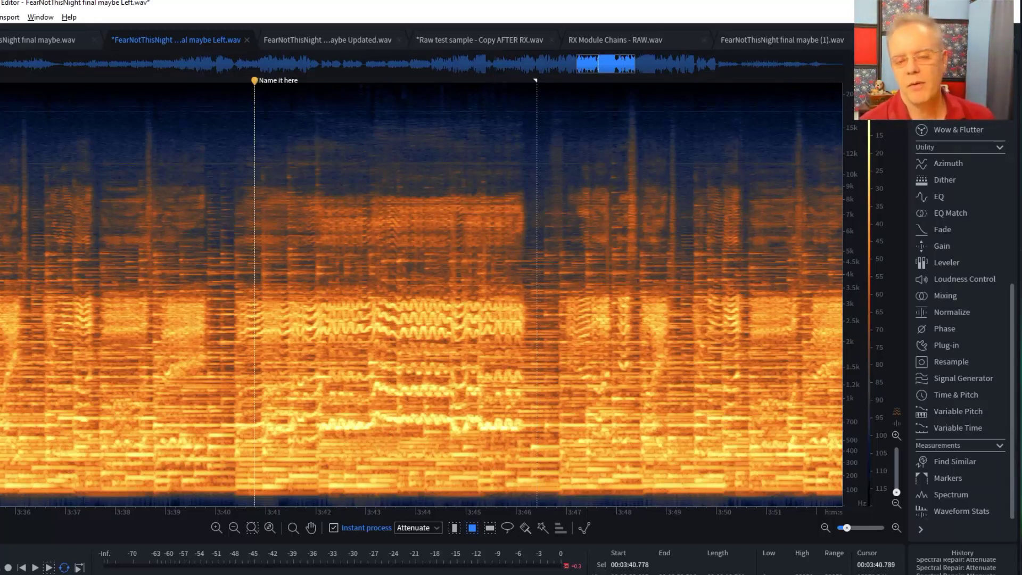
key(space)
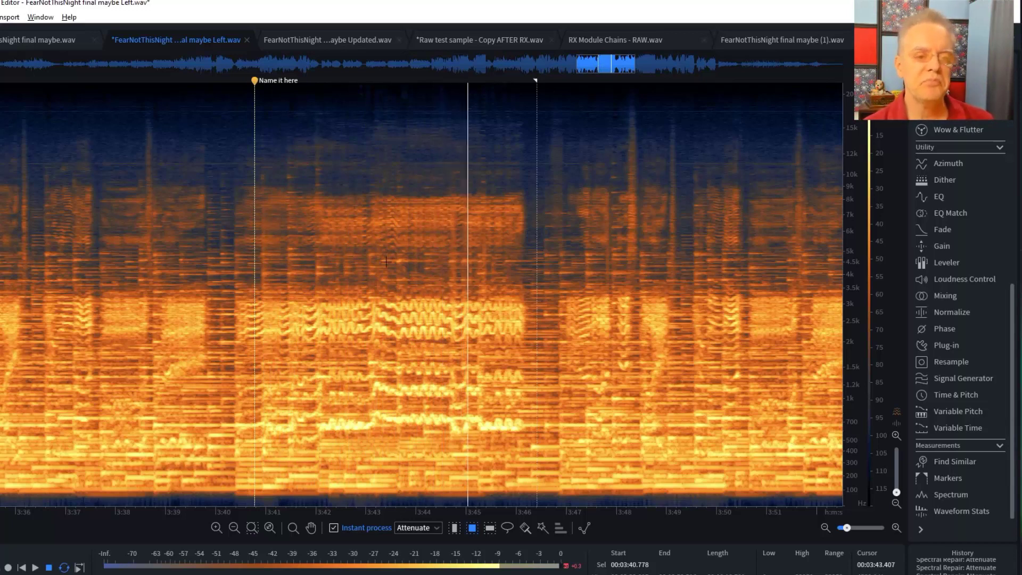
key(space)
click(478, 166)
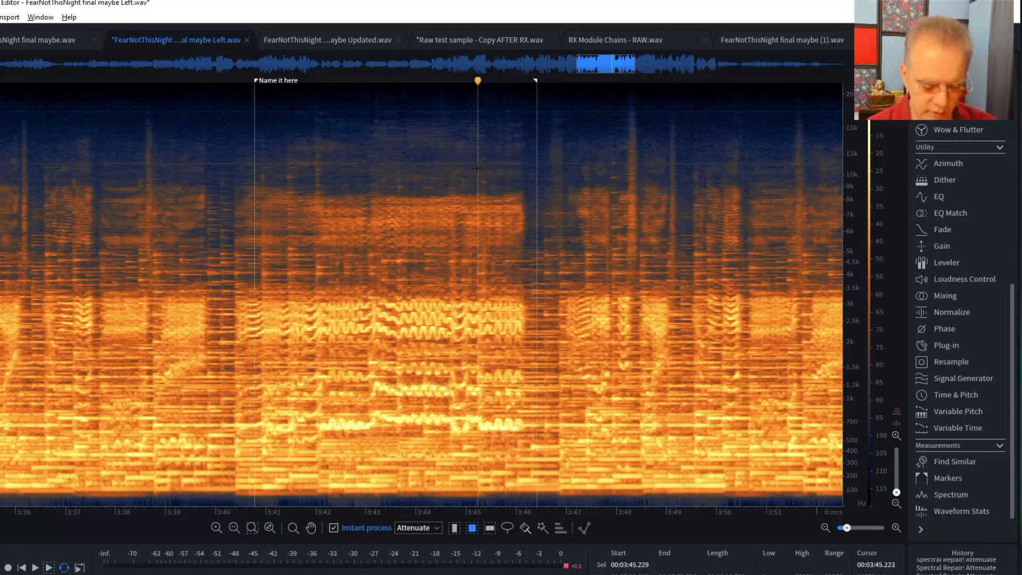
- Attenuate the vertical artifacts near 3:45.33, 3:45.06, 3:45.0 and 3:44.73, mostly above 3 kHz
scroll(478, 168, up, 5)
click(430, 221)
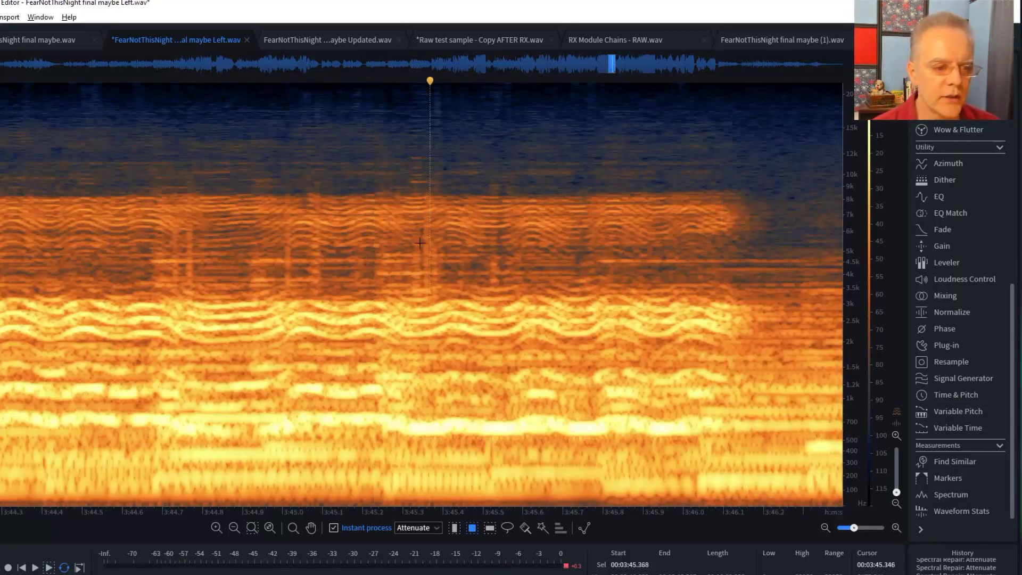
drag(414, 217, 430, 299)
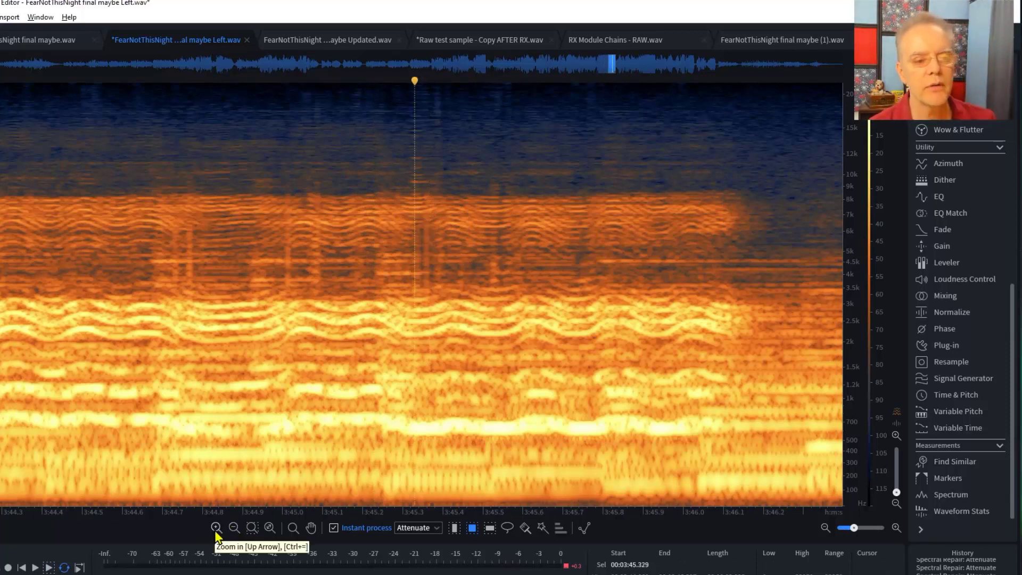
drag(307, 182, 317, 293)
drag(283, 188, 286, 297)
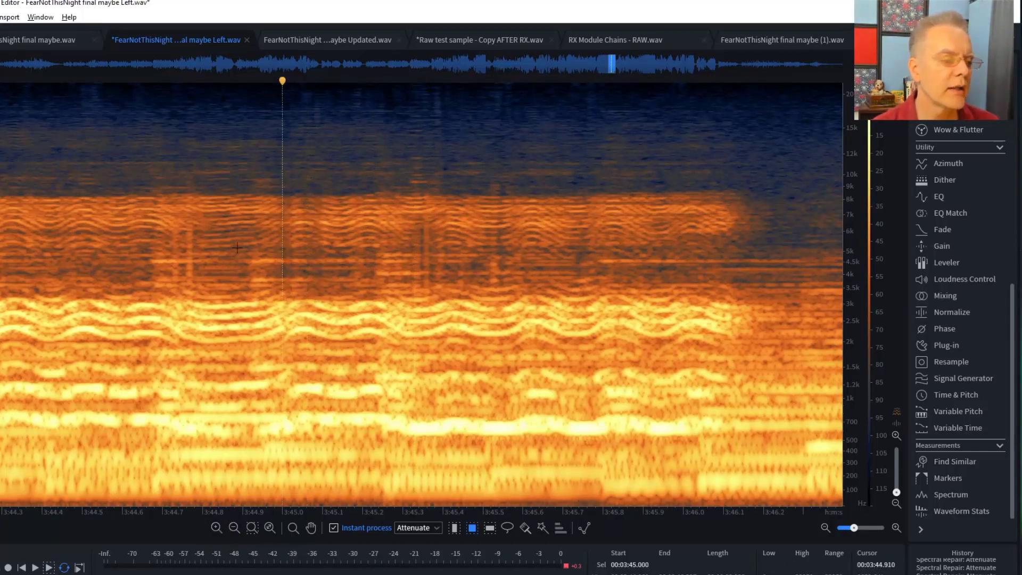
mouse_move(175, 212)
mouse_down()
mouse_move(186, 312)
mouse_move(195, 313)
mouse_move(192, 297)
mouse_move(200, 306)
mouse_up()
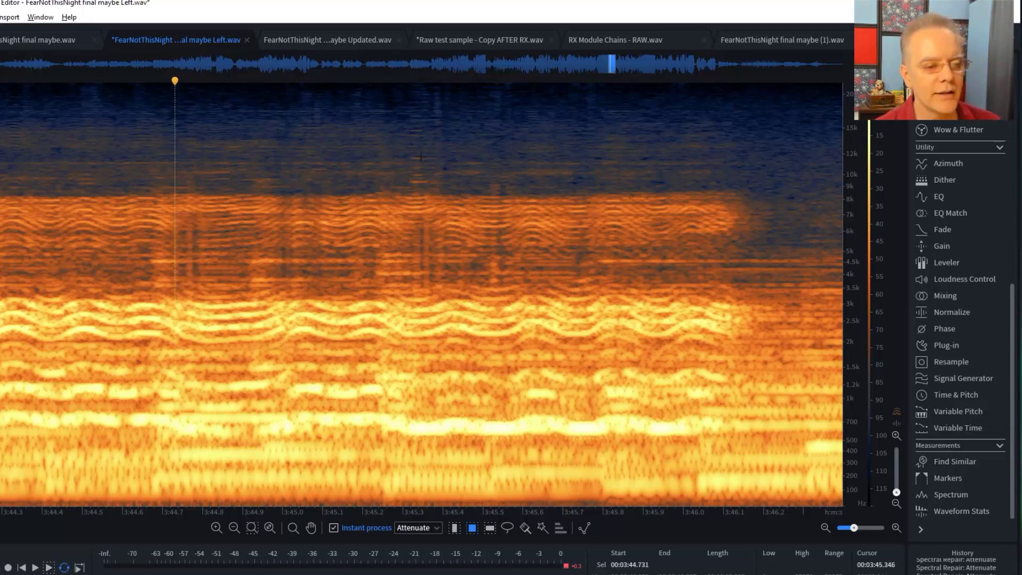
- Attenuate the upper part of the click near 3:45.33, the click near 3:45.53, and the horizontal streak around 4.5 kHz from 3:45.78 to 3:46.15
drag(414, 144, 421, 216)
drag(494, 181, 506, 293)
drag(595, 256, 742, 267)
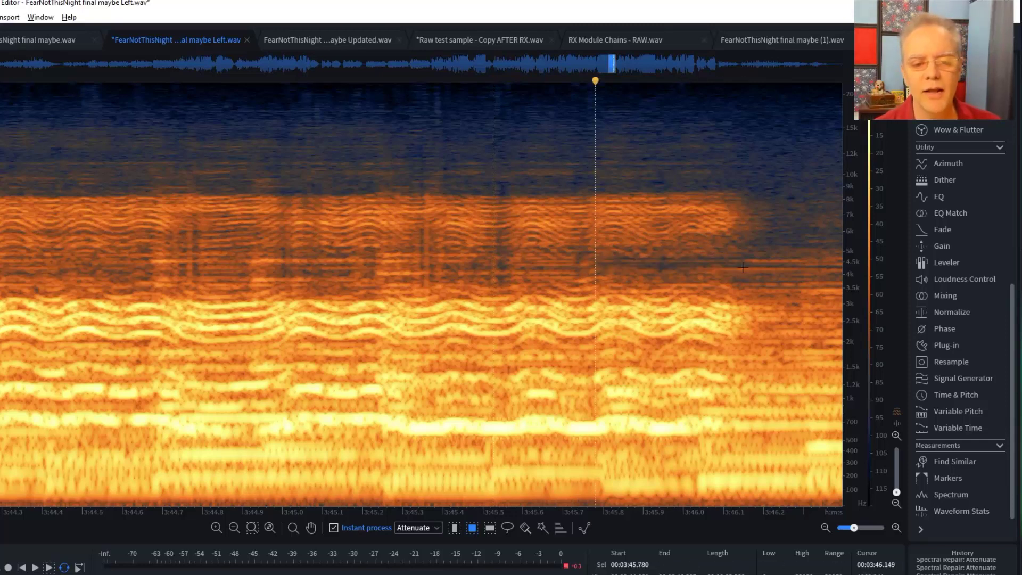
- Play from about 3:44.4 and attenuate two more narrow areas near 3:45.3, one of them between about 3.4 and 5.8 kHz
click(29, 152)
key(space)
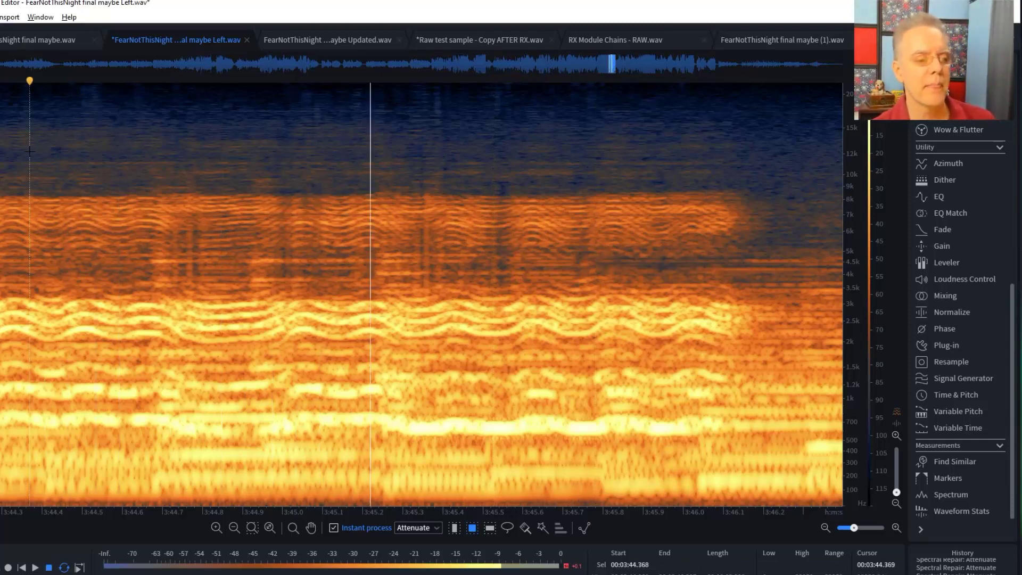
key(space)
drag(422, 187, 436, 292)
drag(411, 235, 421, 293)
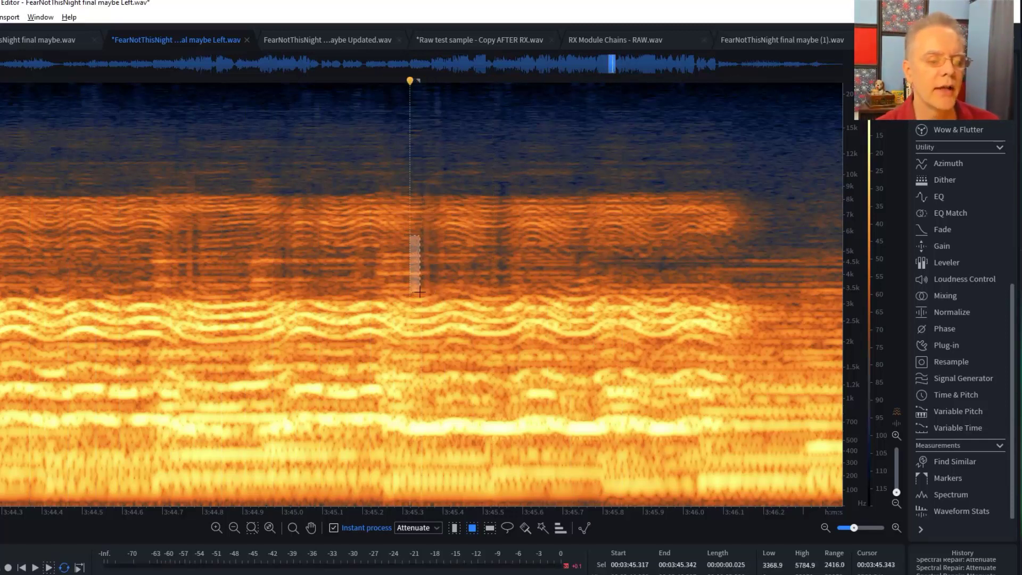
- Attenuate narrow artifacts near 3:45.34, 3:45.0, 3:45.07 and 3:44.74, the area above 9 kHz near 3:45.4, and 3.1–5 kHz from 3:45.49 to 3:45.55
drag(420, 195, 422, 299)
drag(281, 233, 296, 302)
drag(310, 187, 316, 240)
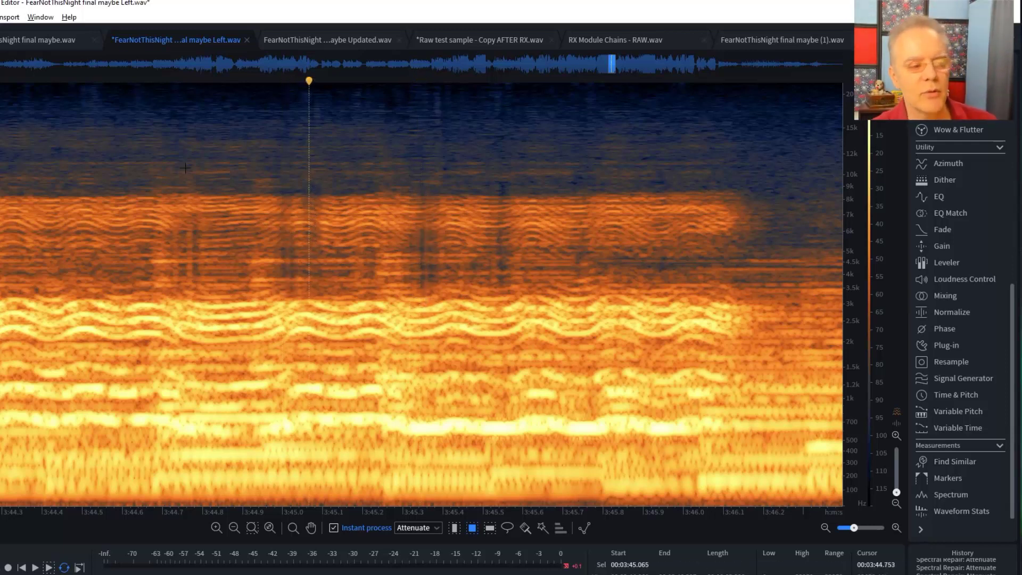
drag(420, 90, 449, 199)
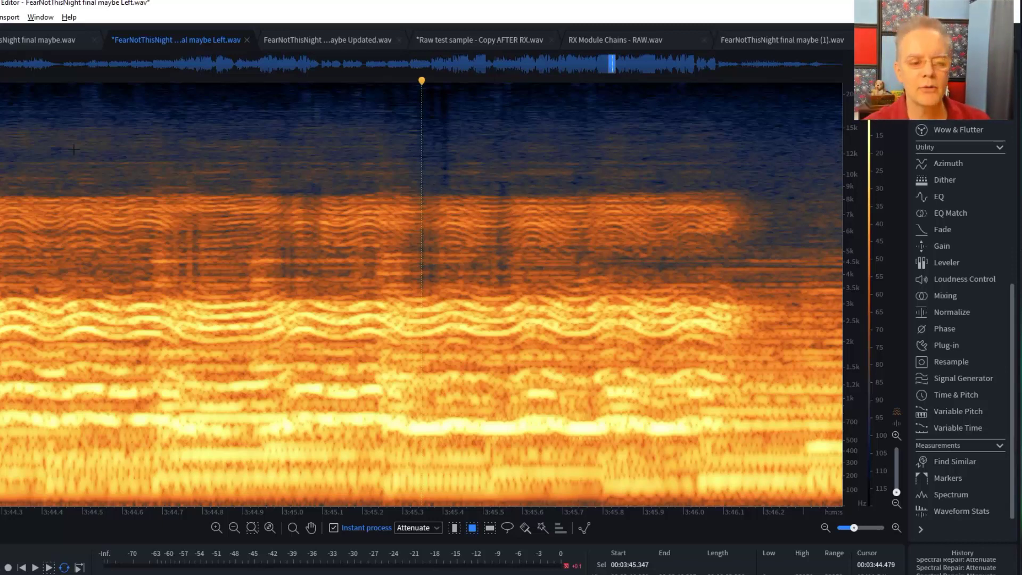
drag(177, 225, 194, 292)
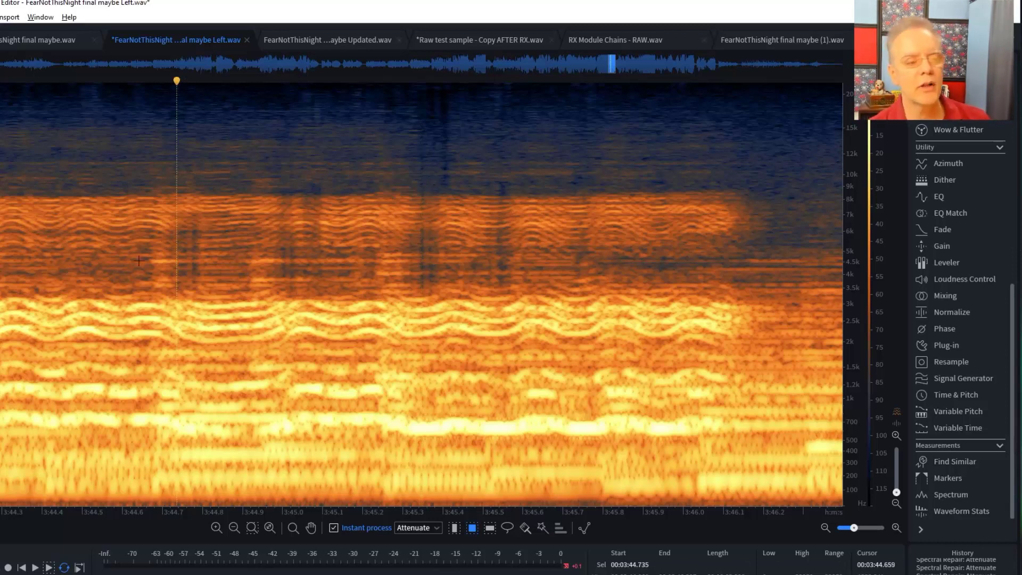
drag(475, 248, 509, 304)
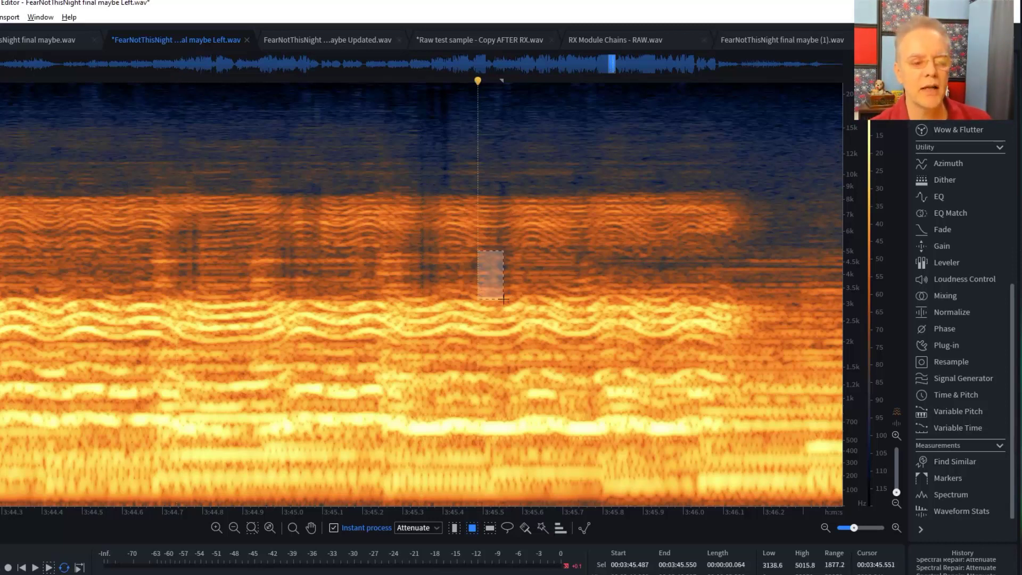
- Play from about 3:44.49 and 3:44.63 to check the repaired passage, and place the playhead near 3:44.94
click(77, 158)
key(space)
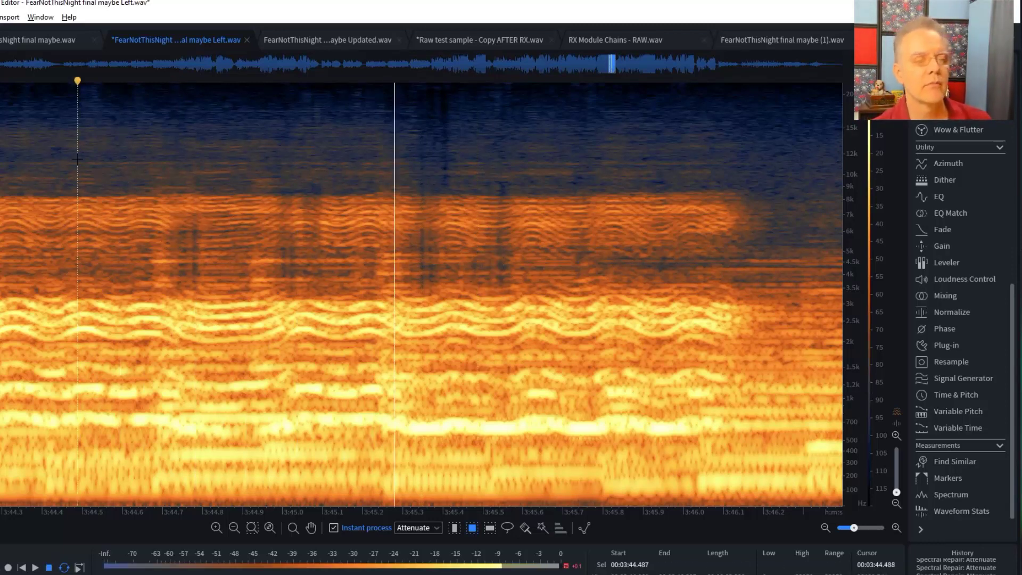
key(space)
click(134, 191)
key(space)
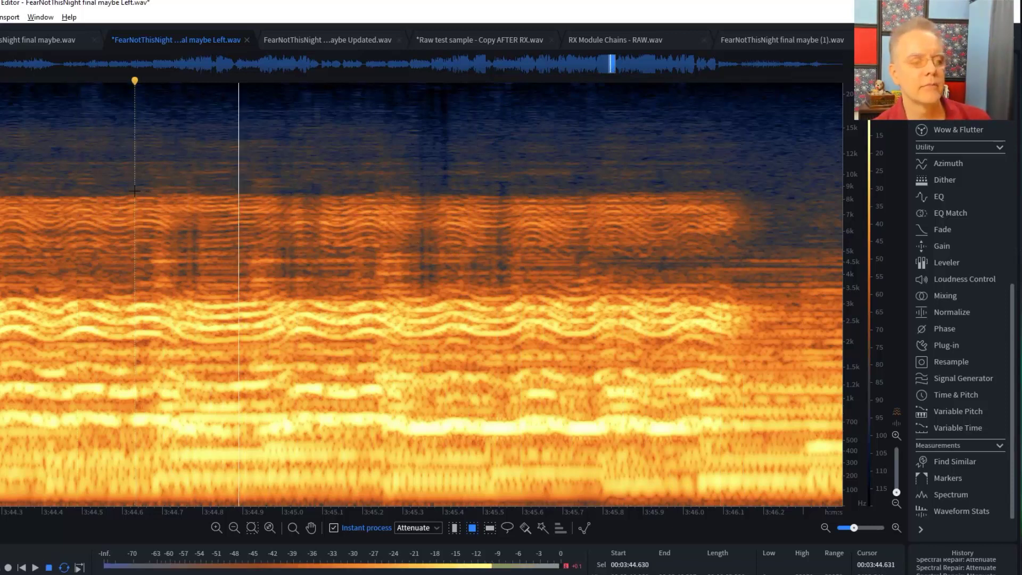
key(space)
key(space)
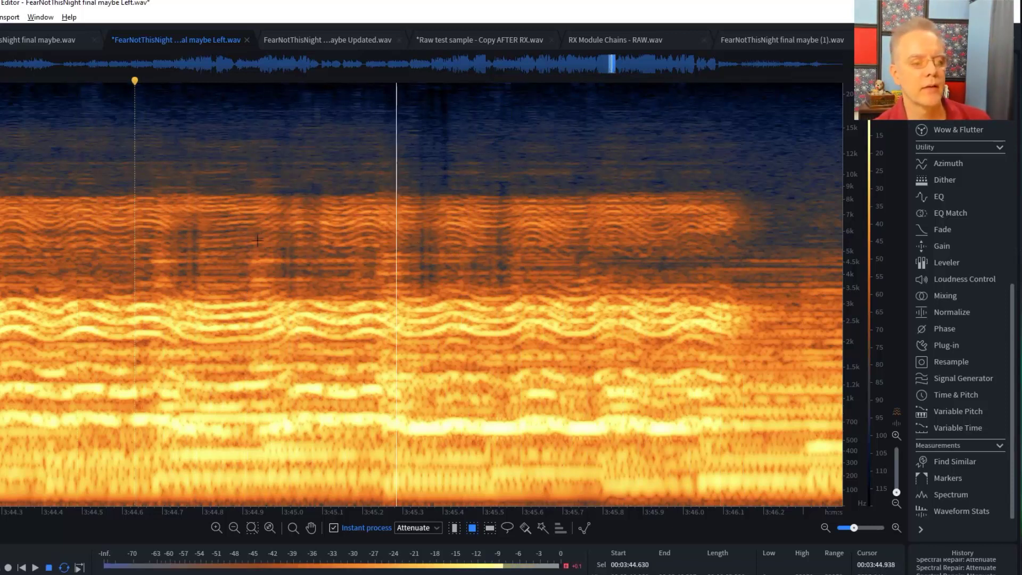
key(space)
click(258, 242)
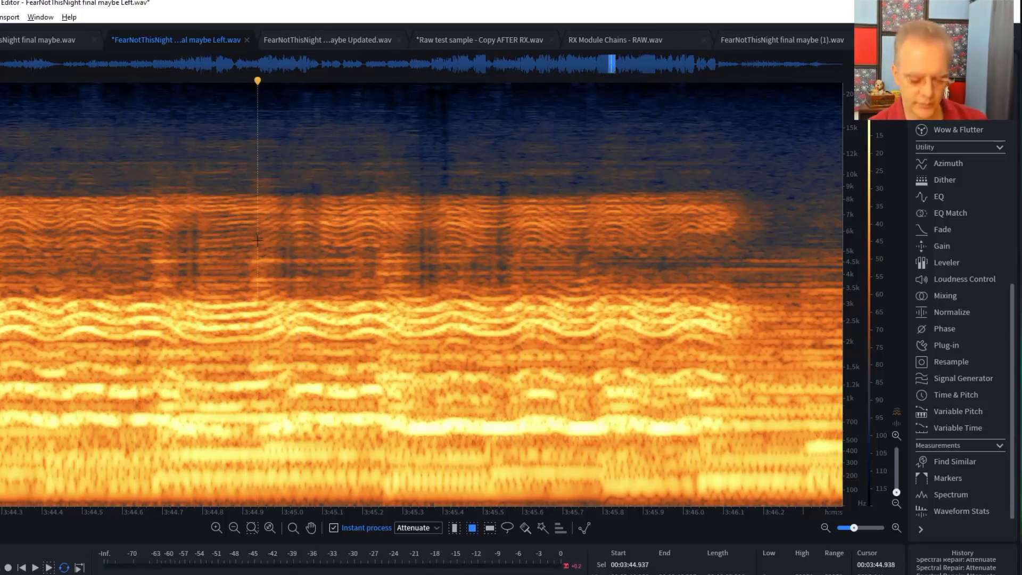
- Examine the wider spectrogram around the "Name it here" region and look through the list of repair modules
key(ctrl+minus)
key(ctrl+minus)
key(ctrl+minus)
key(ctrl+minus)
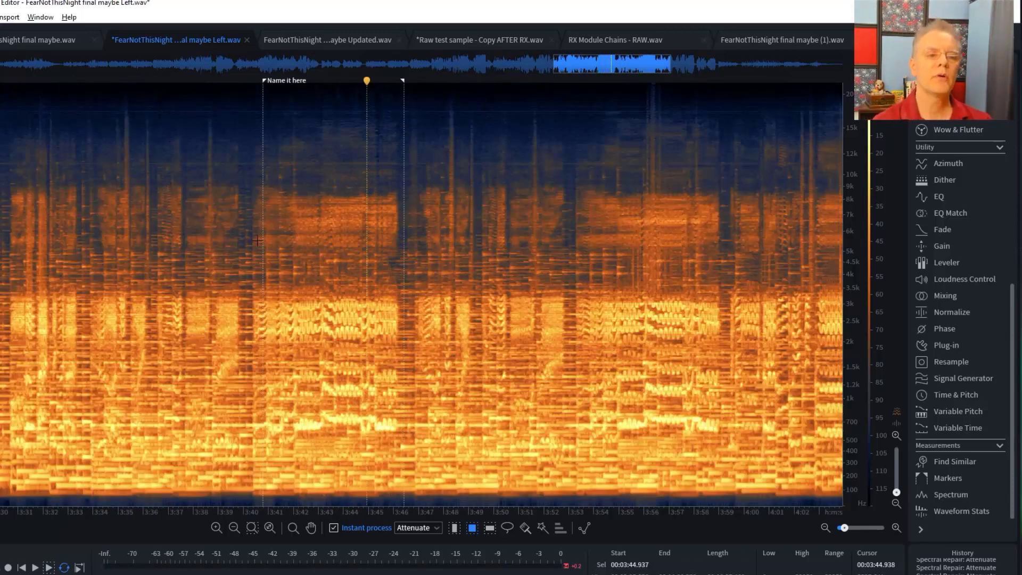
key(ctrl+minus)
key(ctrl+minus)
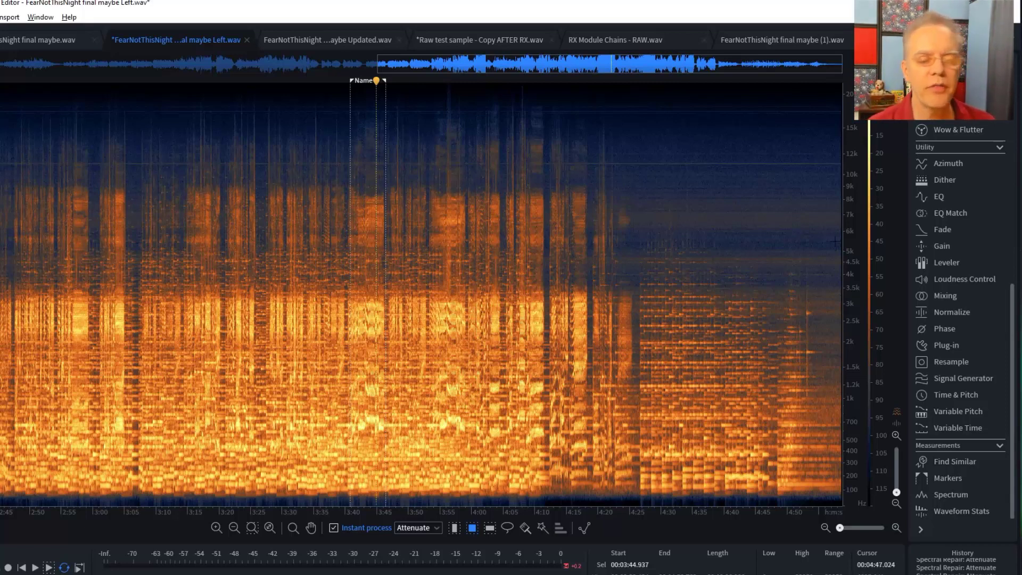
scroll(950, 188, up, 1)
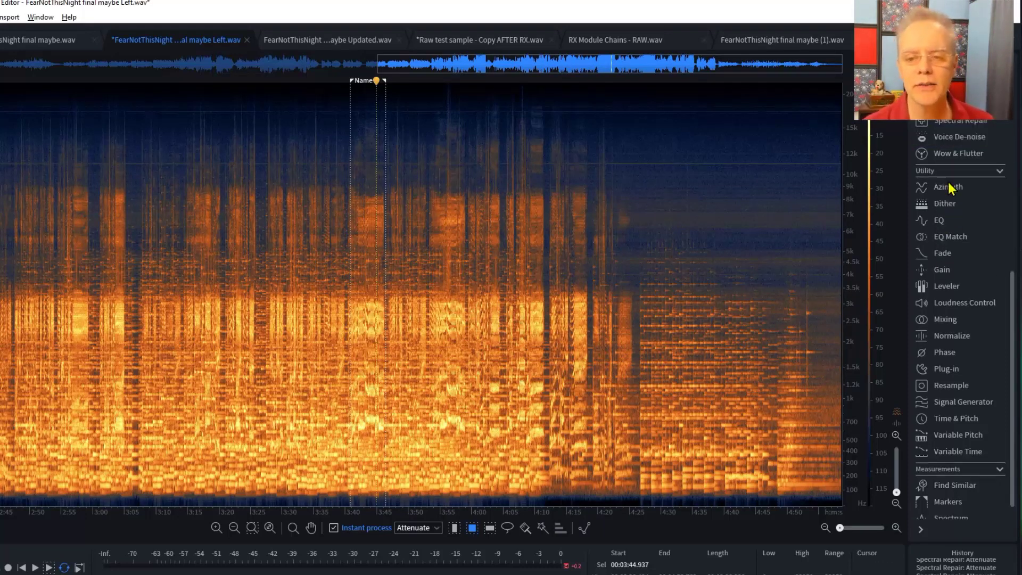
scroll(950, 188, up, 7)
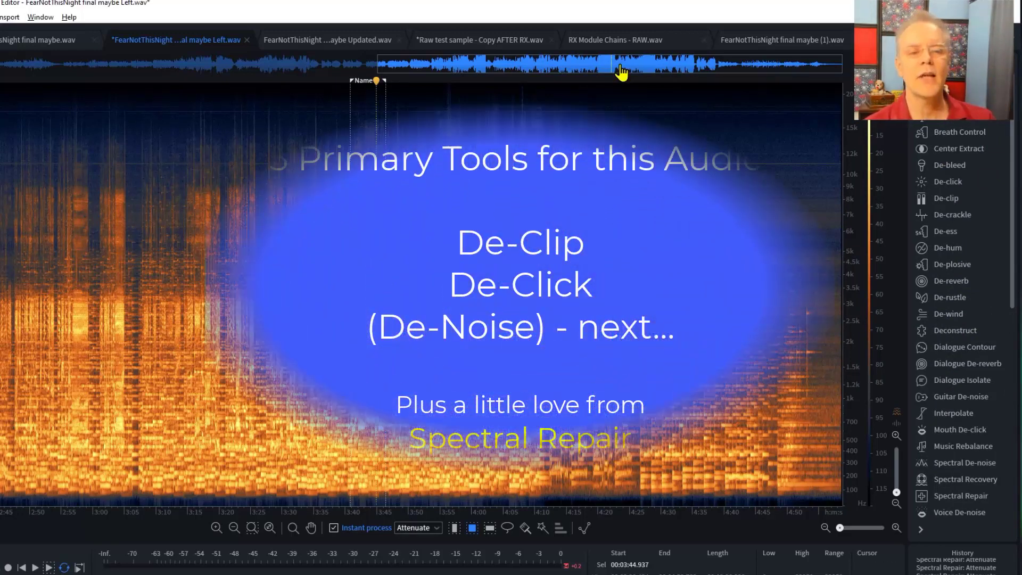
- Try attenuating a large high-frequency area above about 9 kHz starting at 3:02.5, undo it, and place the playhead near 3:36.5
mouse_move(109, 104)
mouse_down()
mouse_move(214, 134)
mouse_move(592, 192)
mouse_up()
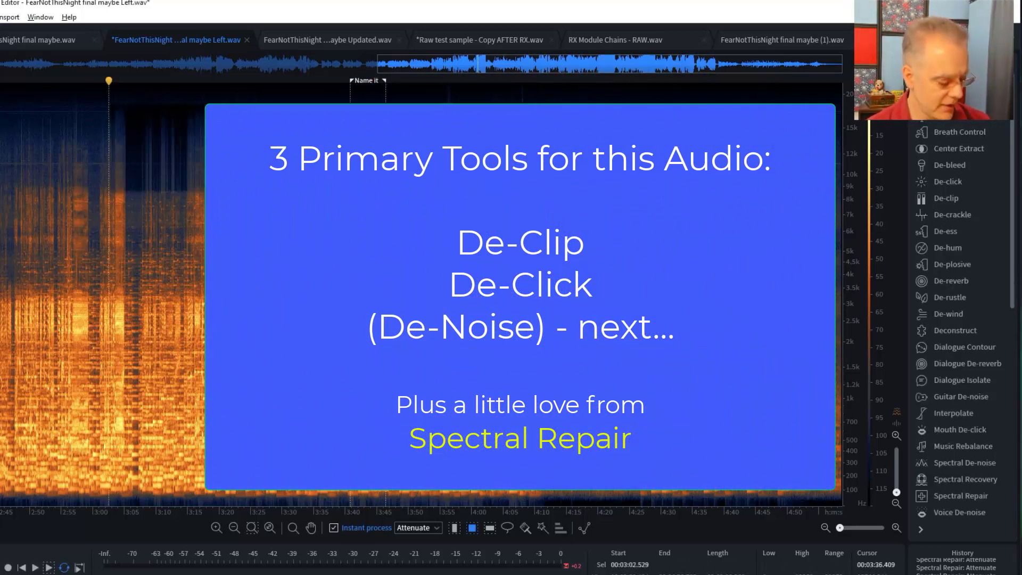
key(ctrl+z)
click(519, 171)
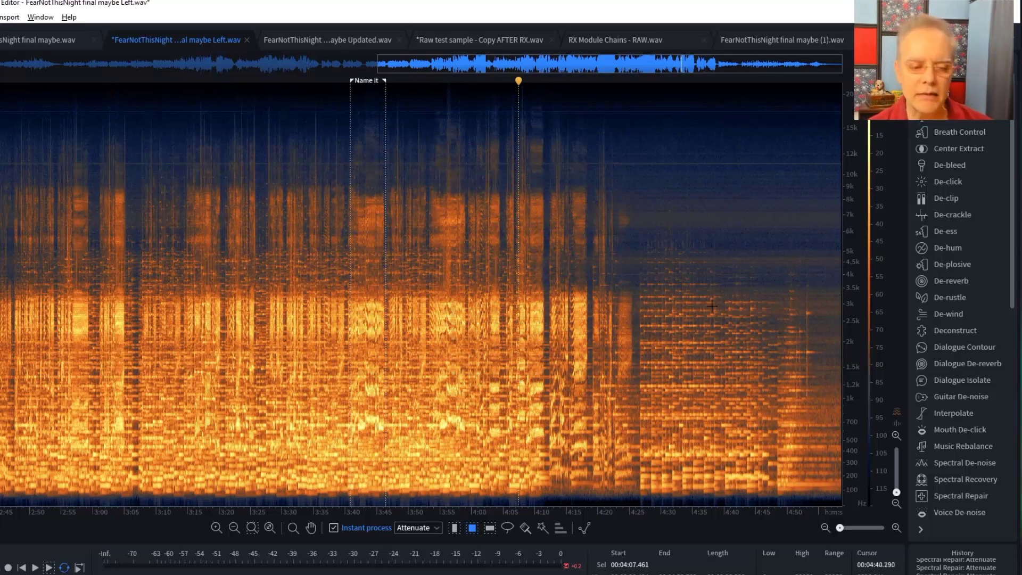
click(418, 232)
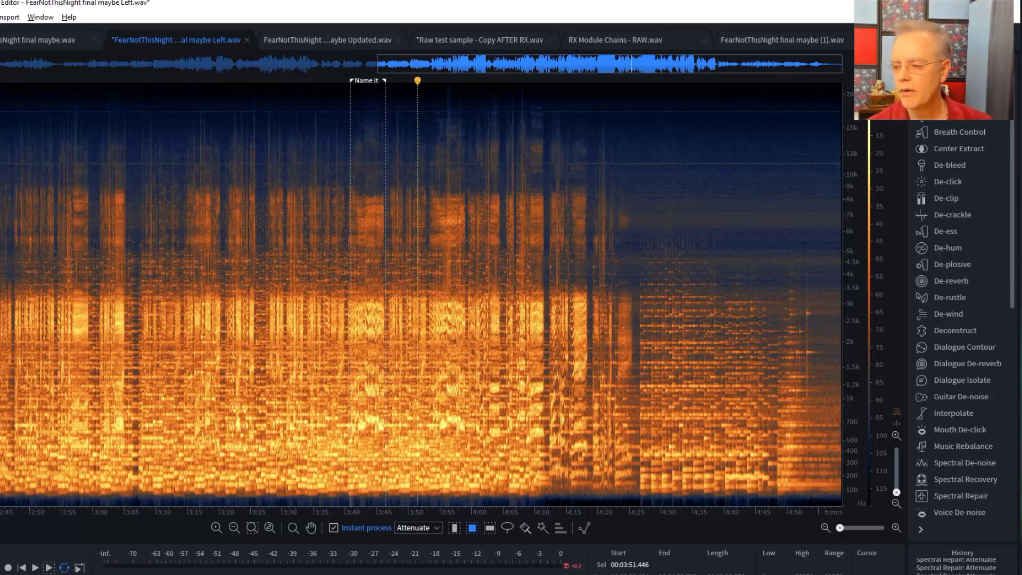
click(393, 250)
click(323, 253)
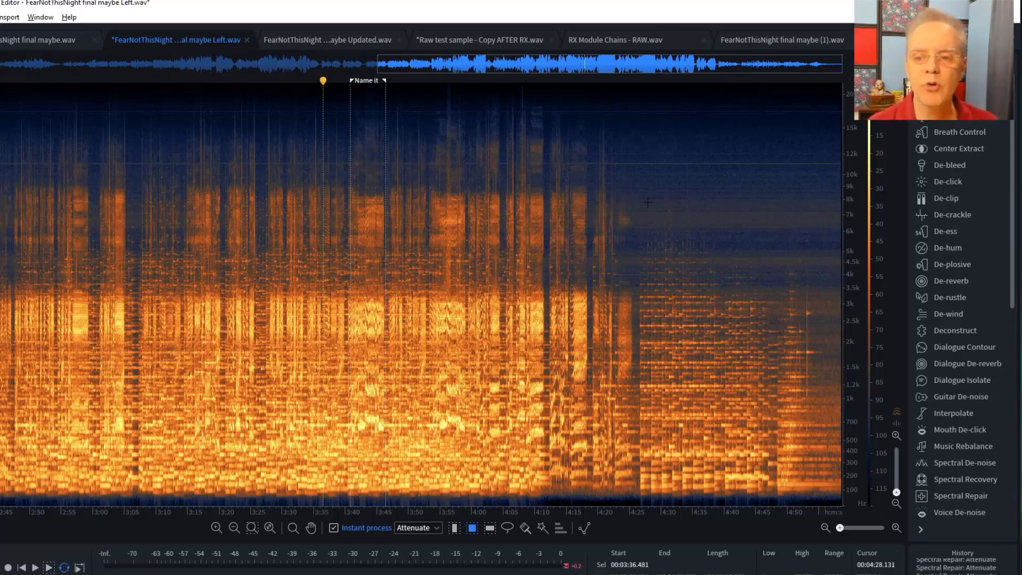
- Open the De-click and Mouth De-click modules and arrange their windows one above the other for comparison
click(947, 183)
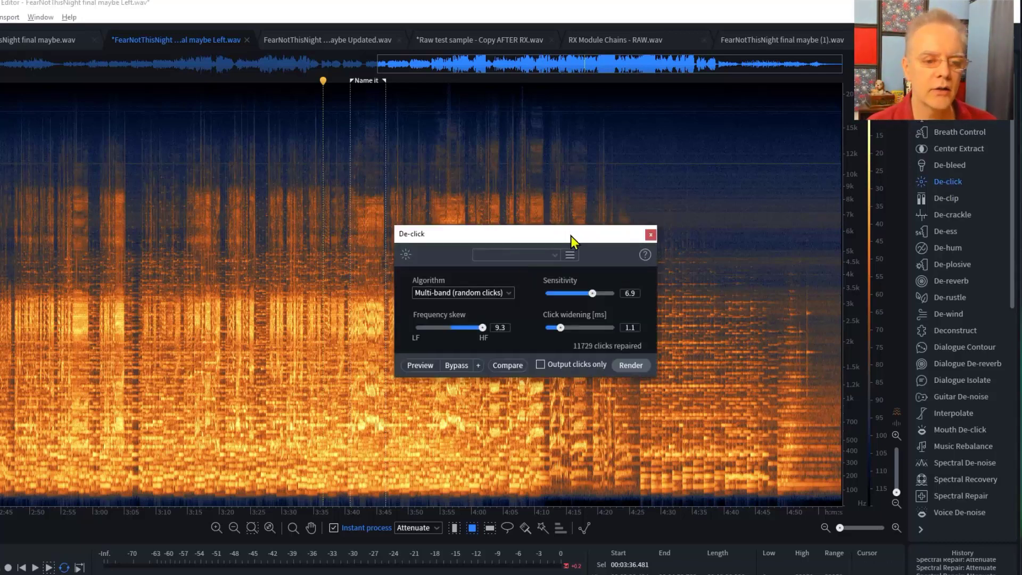
drag(571, 235, 612, 66)
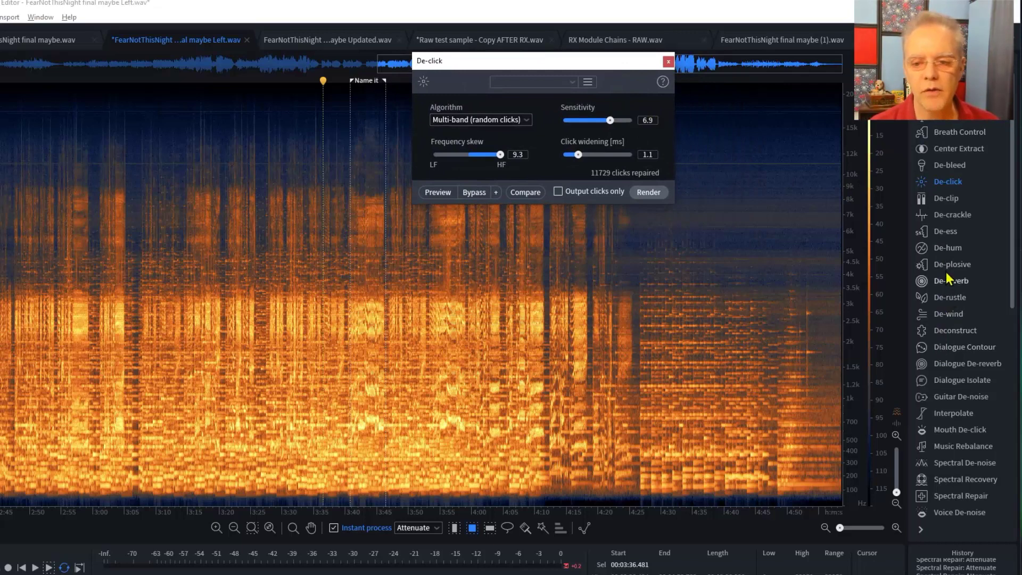
click(953, 431)
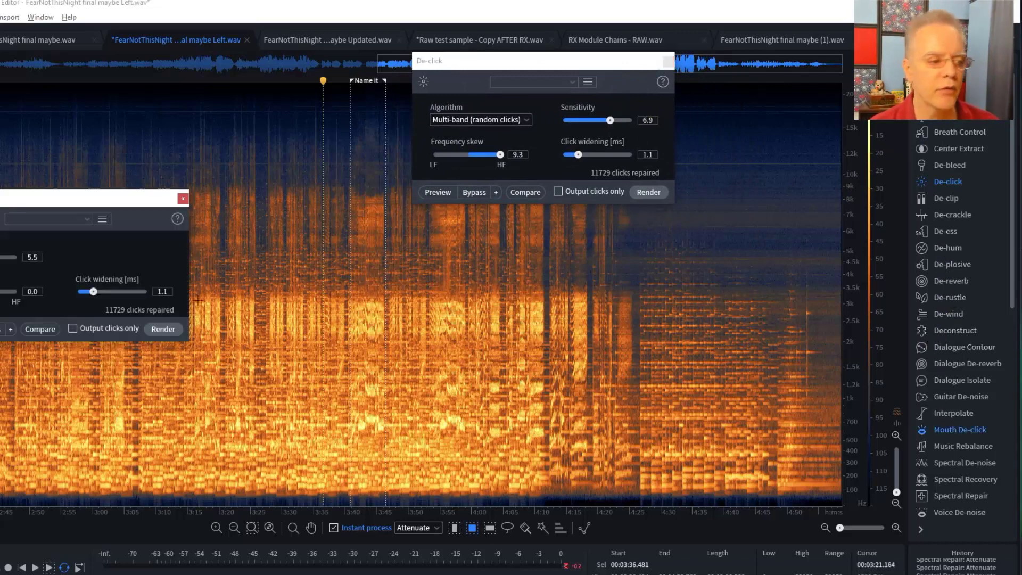
drag(100, 197, 592, 216)
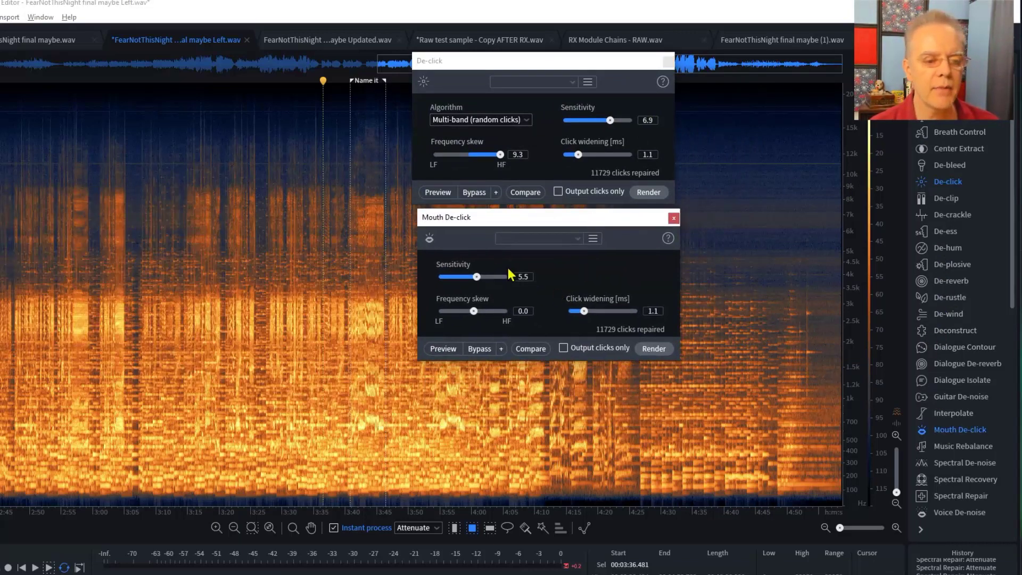
- Set the Mouth De-click sensitivity to 7.1 and place the De-click and Mouth De-click windows side by side
drag(477, 276, 487, 277)
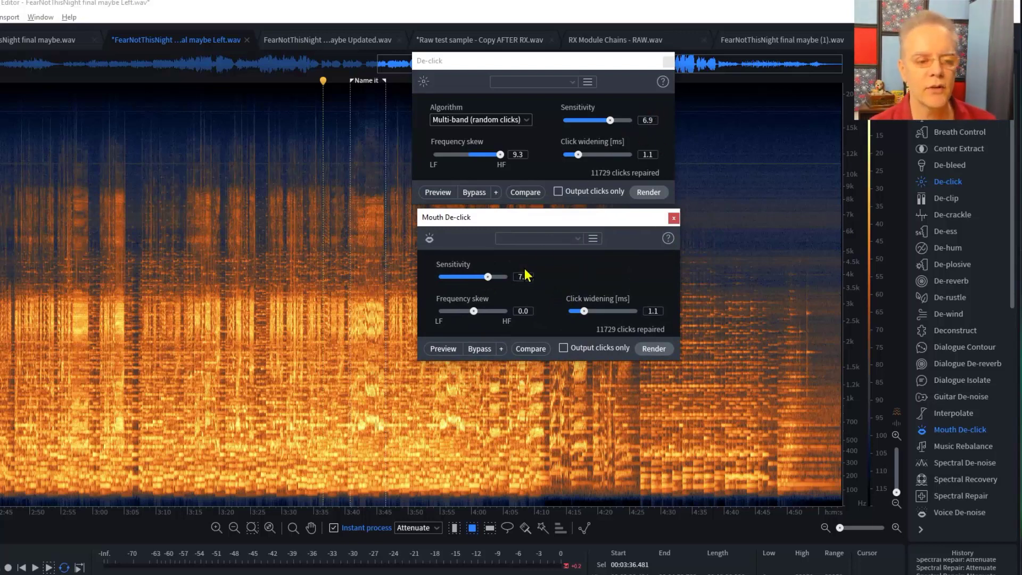
click(569, 63)
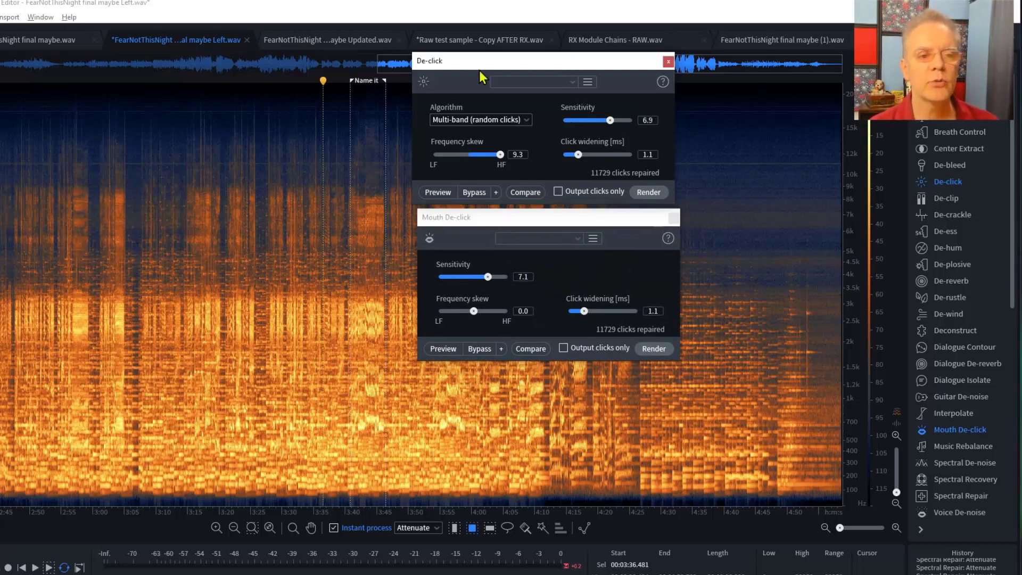
drag(596, 222, 705, 278)
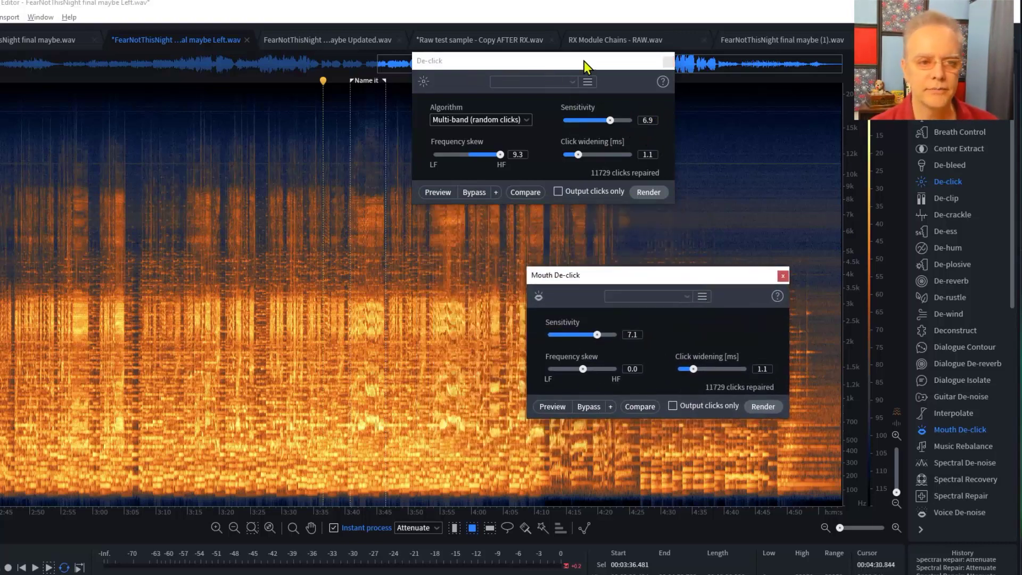
drag(584, 62, 260, 196)
drag(657, 278, 653, 206)
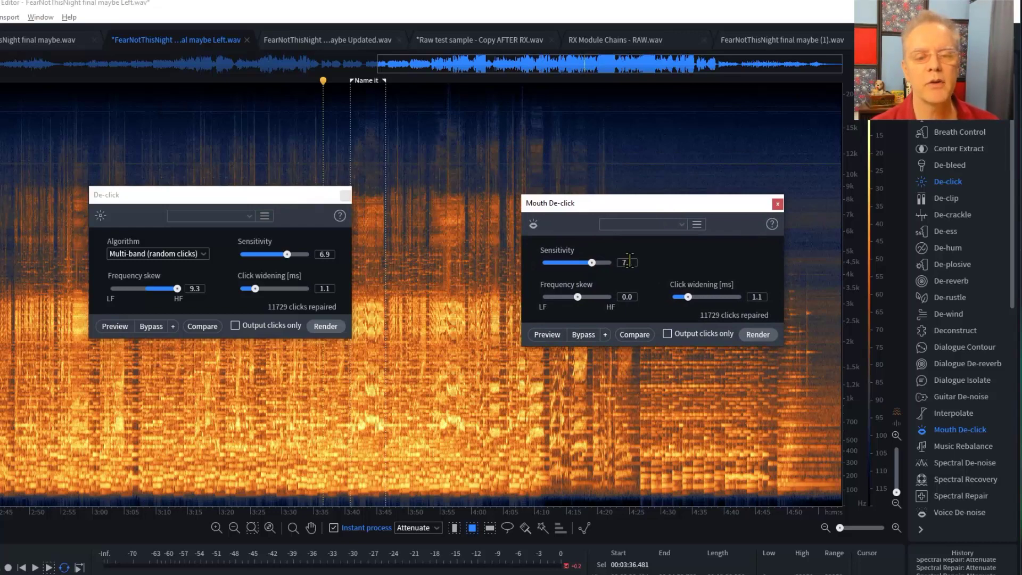
- Close the Mouth De-click and De-click windows without rendering and place the playhead near 3:42.1
click(320, 253)
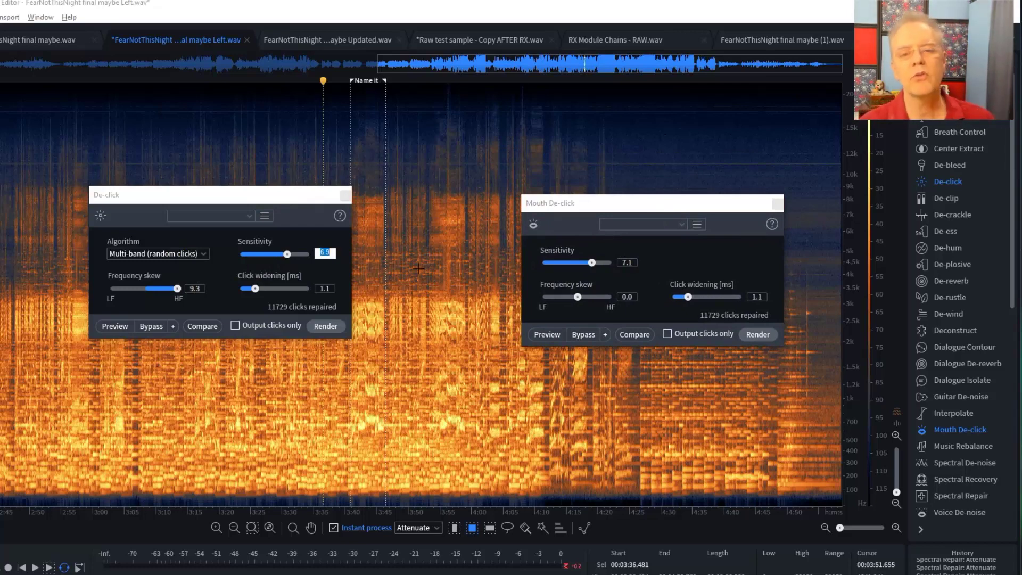
click(779, 204)
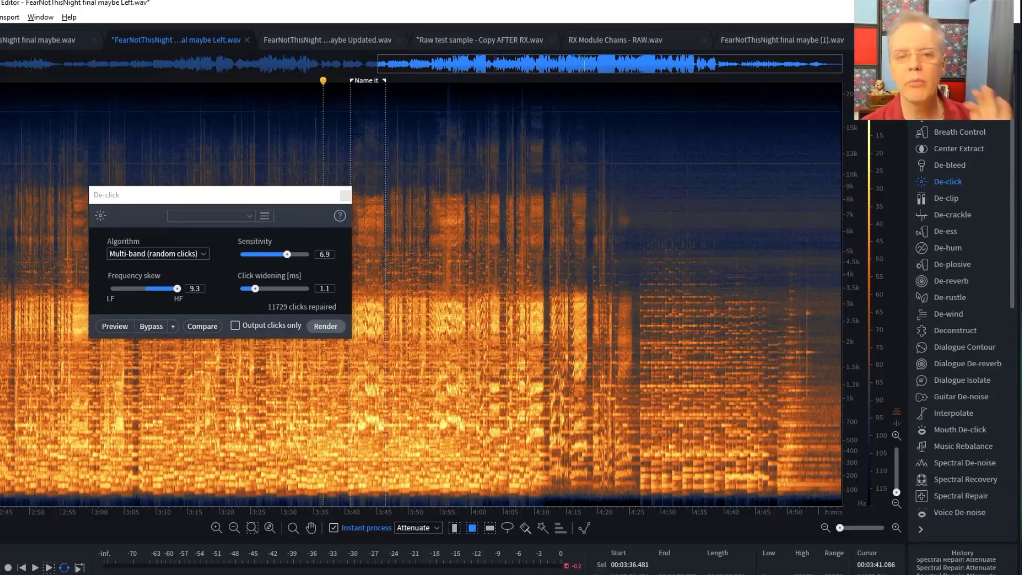
click(377, 195)
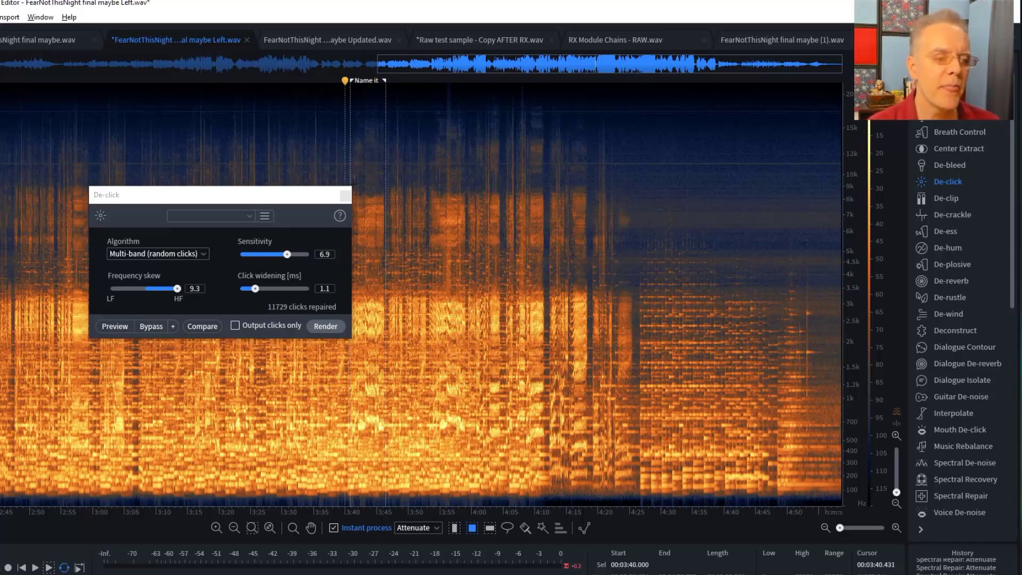
click(345, 195)
click(358, 133)
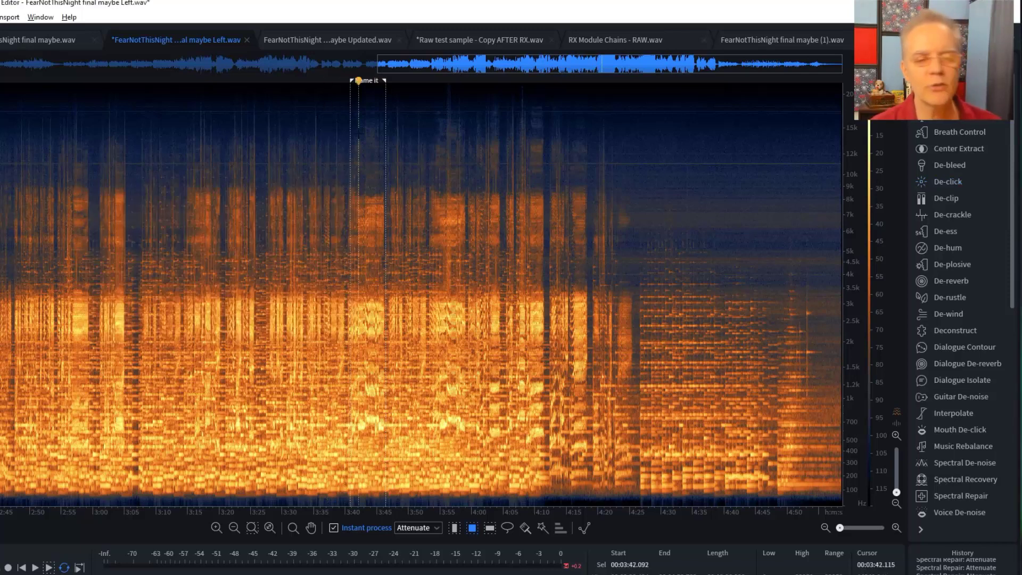
- Reopen De-click to review its sensitivity setting over the "Name it here" region, and close the module without rendering
scroll(358, 134, up, 3)
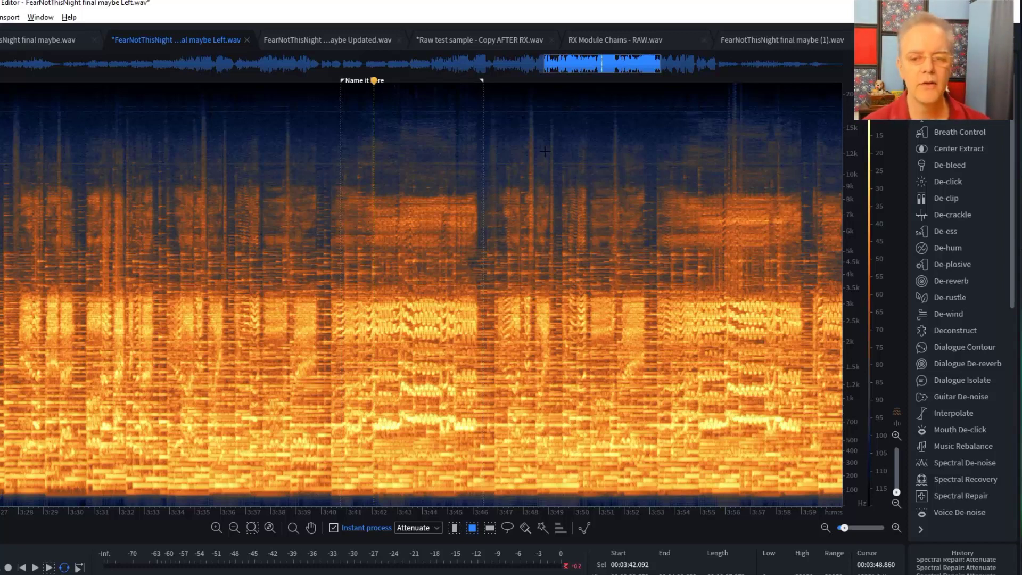
click(950, 183)
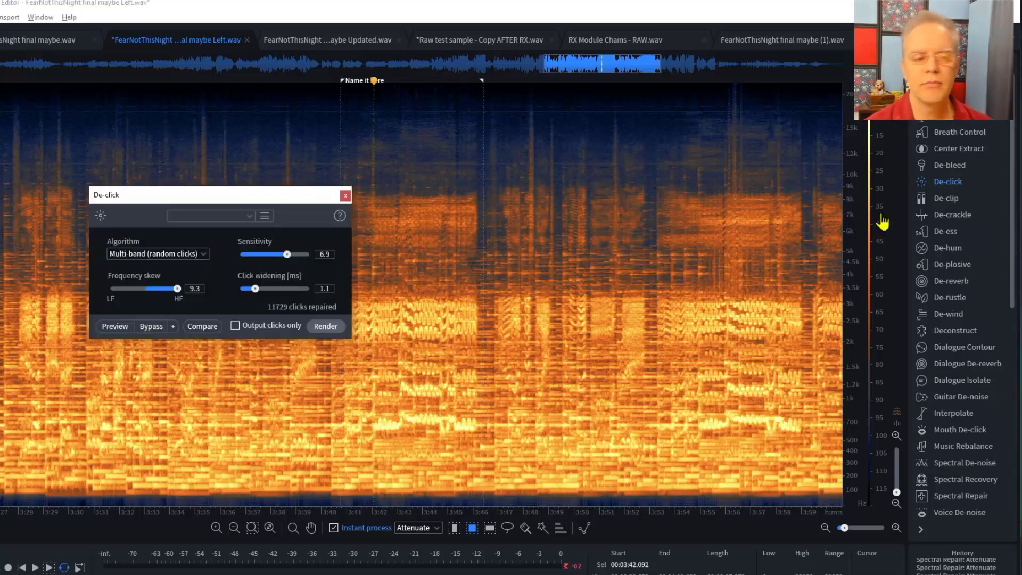
click(325, 254)
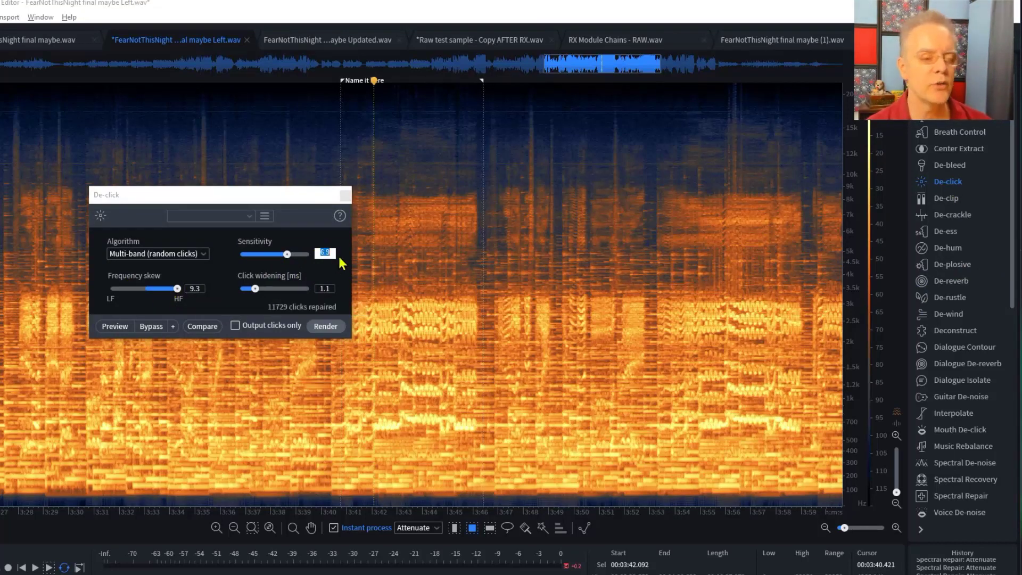
click(345, 196)
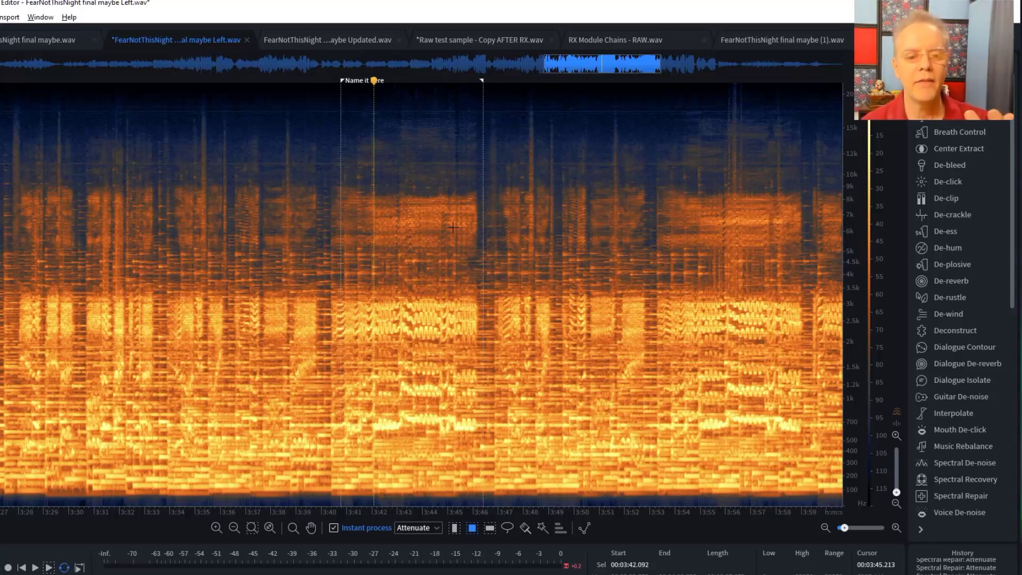
- Go to the beginning of the song and play briefly from about 0.6 seconds to hear the intro
click(153, 219)
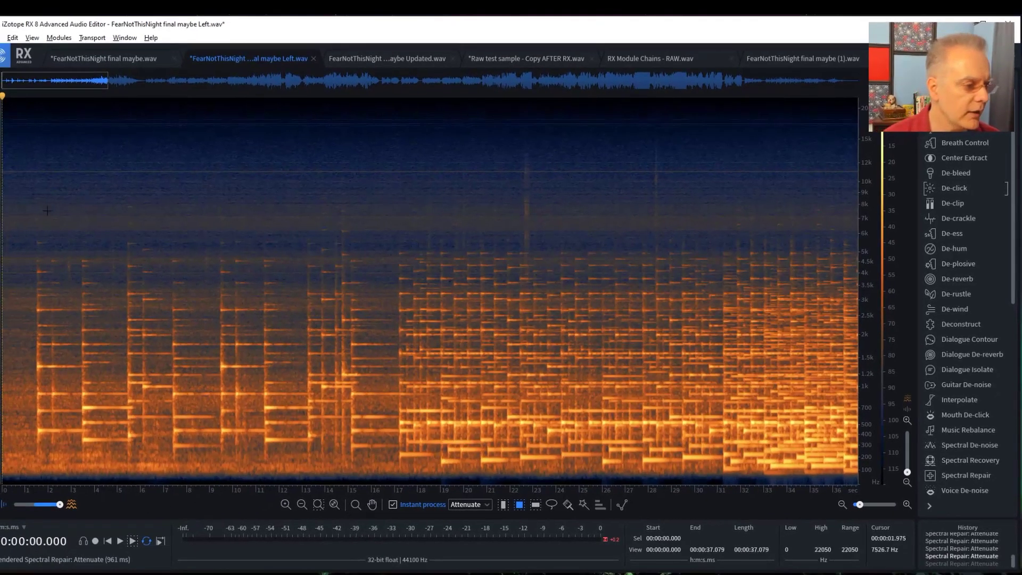
click(16, 213)
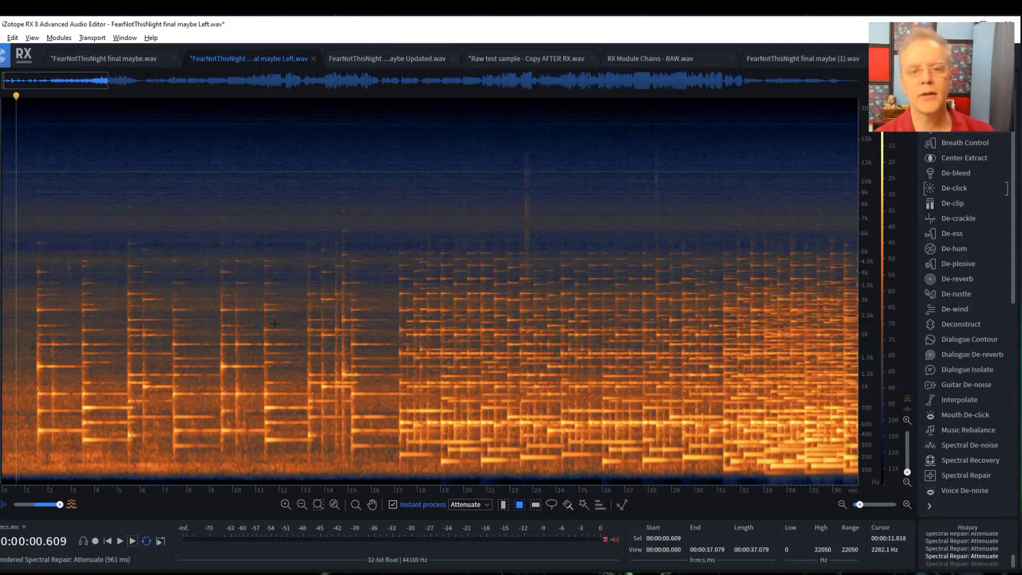
key(space)
key(space)
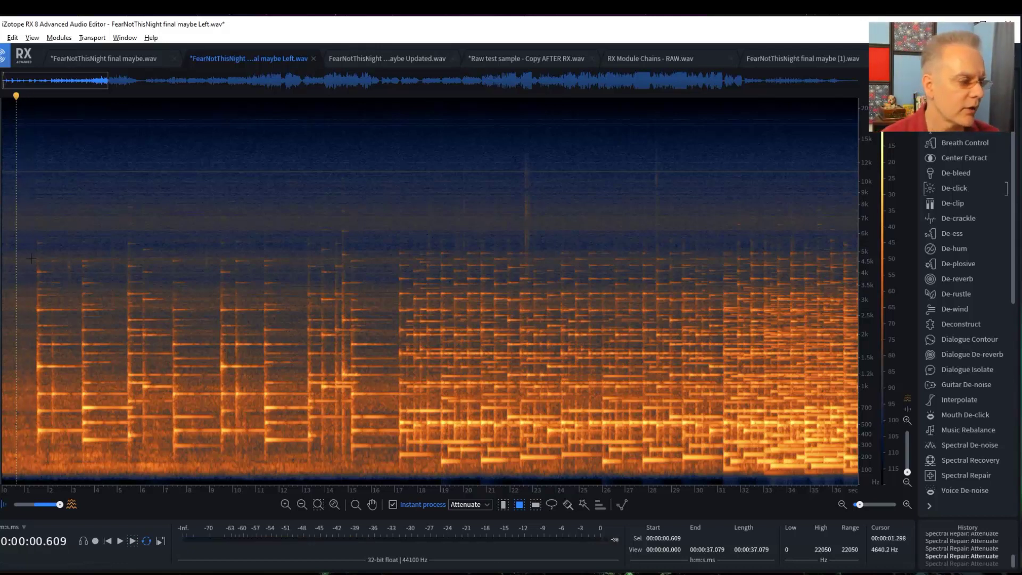
- Return the playhead to the very beginning of the song and play short bursts of the opening
click(4, 243)
key(space)
key(space)
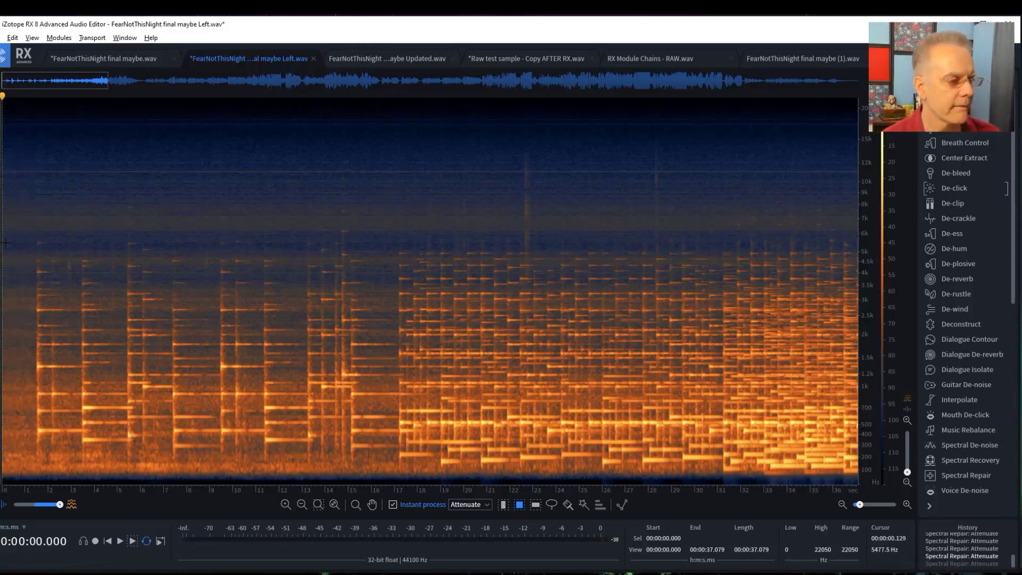
key(space)
key(space)
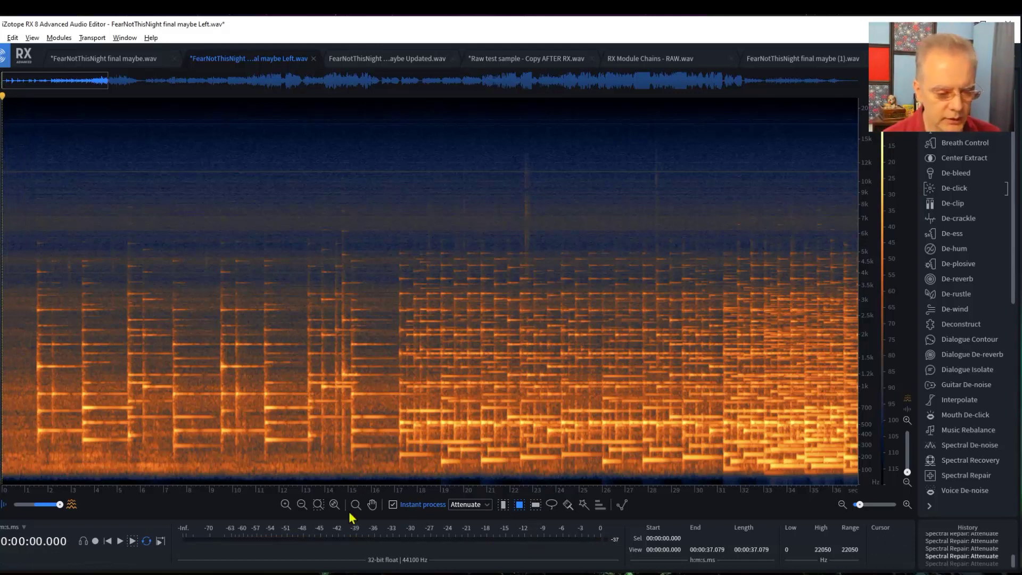
- Turn off Instant process, then select and play the intro noise across all frequencies from about 0.19 to 1.26 seconds
click(394, 505)
click(503, 504)
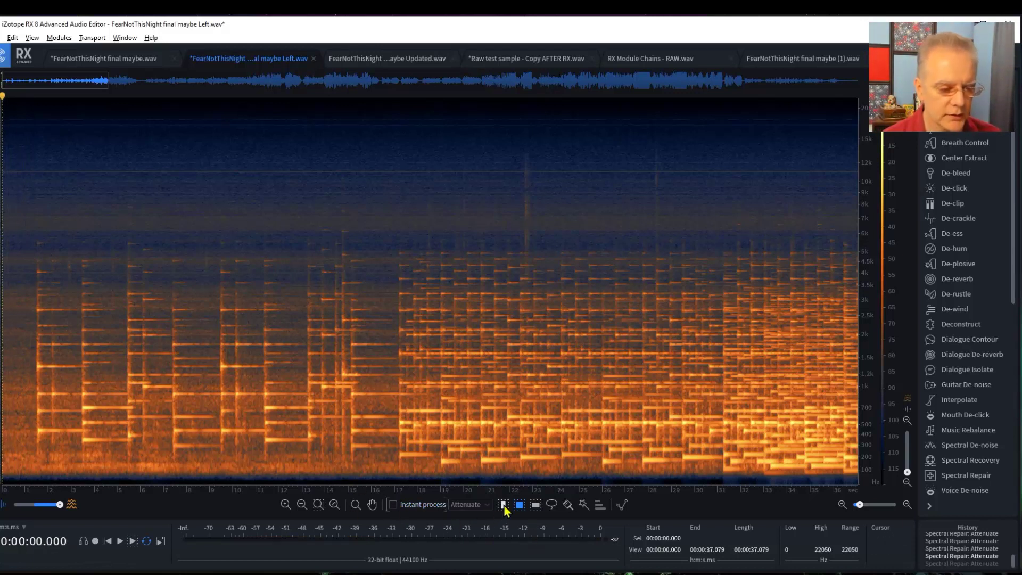
drag(33, 370, 8, 374)
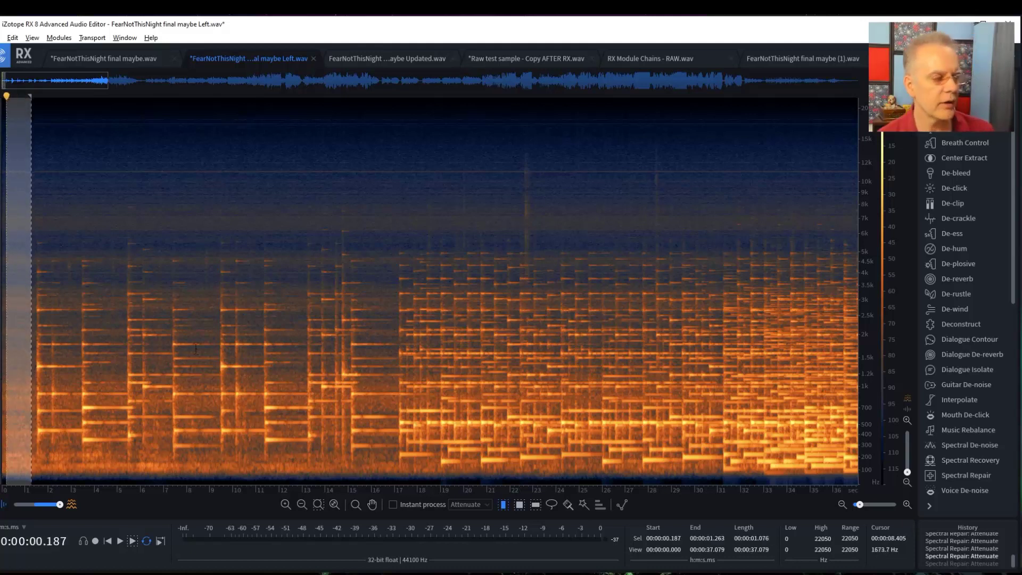
key(space)
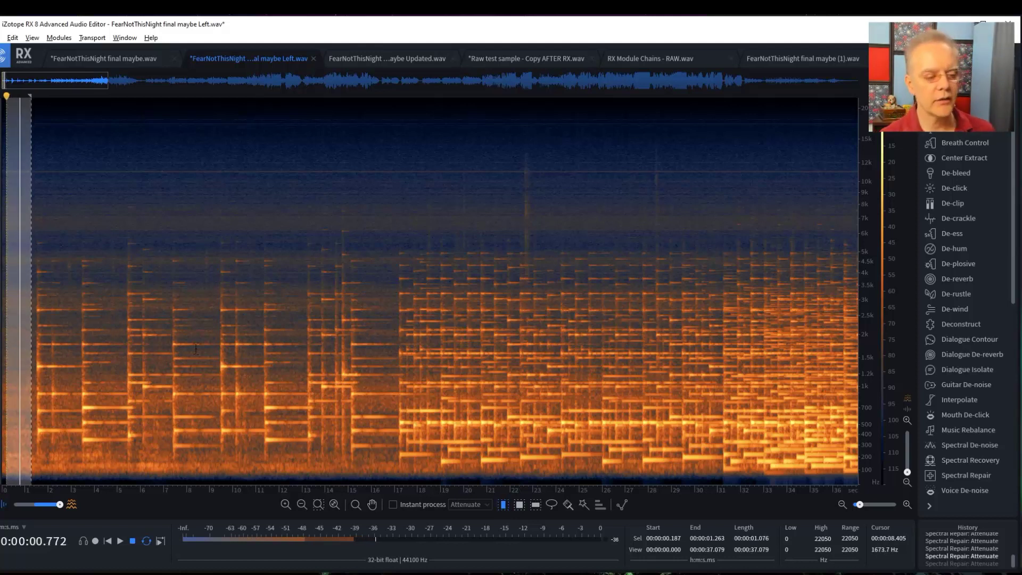
key(space)
- Reselect the intro noise from about 0.26 to 1.38 seconds, play it, and clear the selection
click(129, 215)
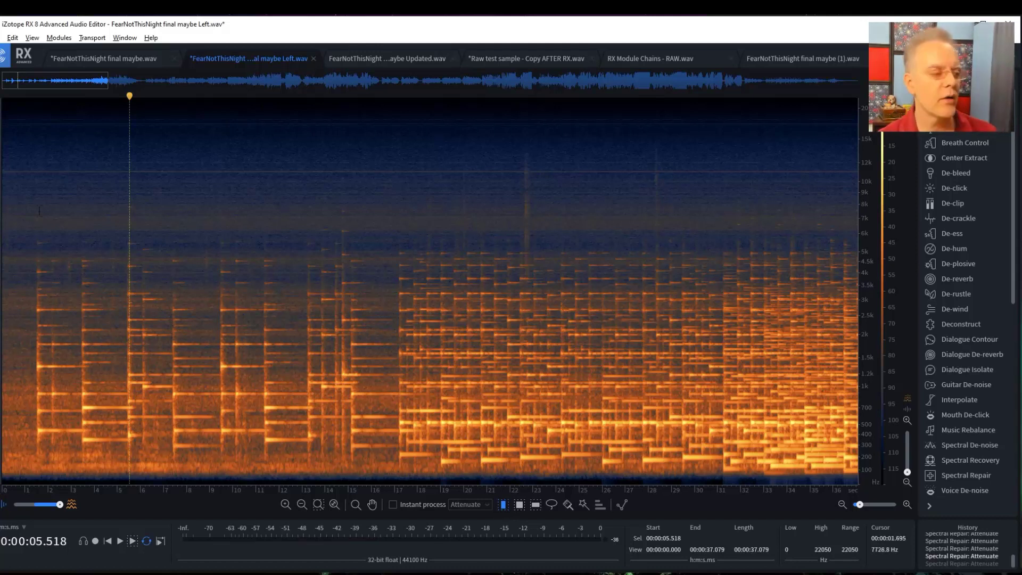
drag(35, 319, 8, 348)
key(space)
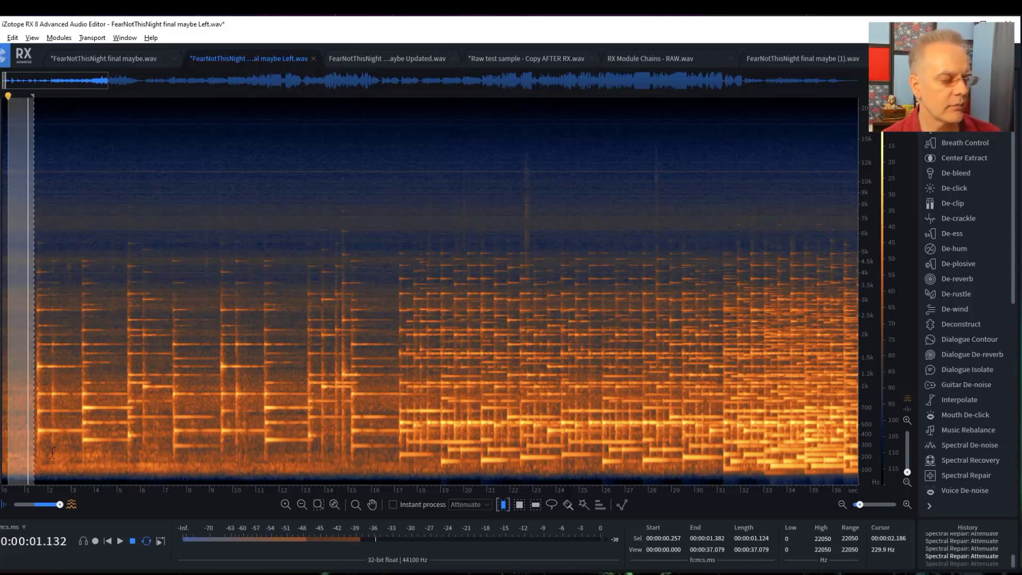
click(63, 229)
- Select the intro noise from about 0.33 to 1.22 seconds and learn it as the Spectral De-noise profile
drag(31, 234, 9, 238)
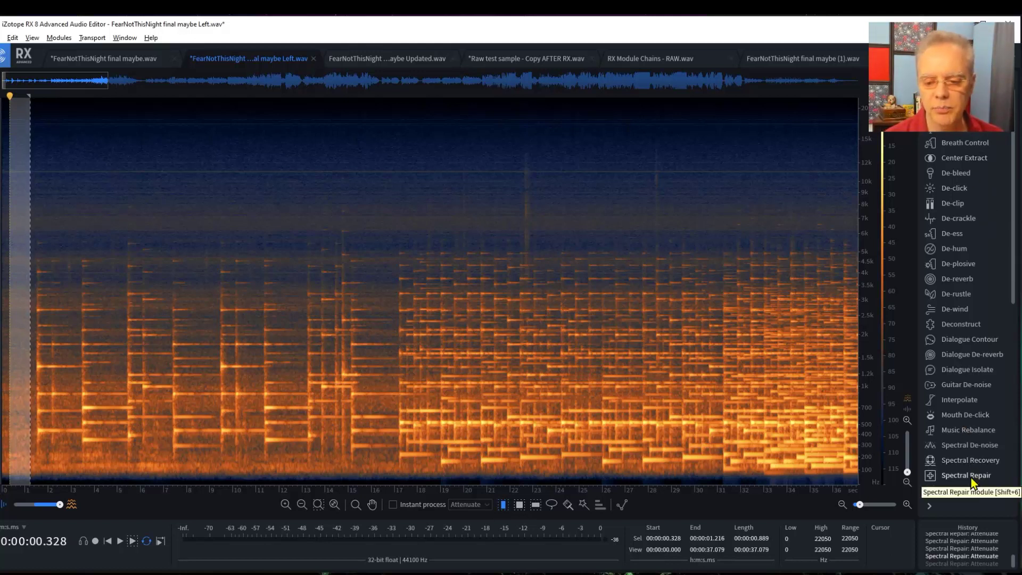
click(975, 448)
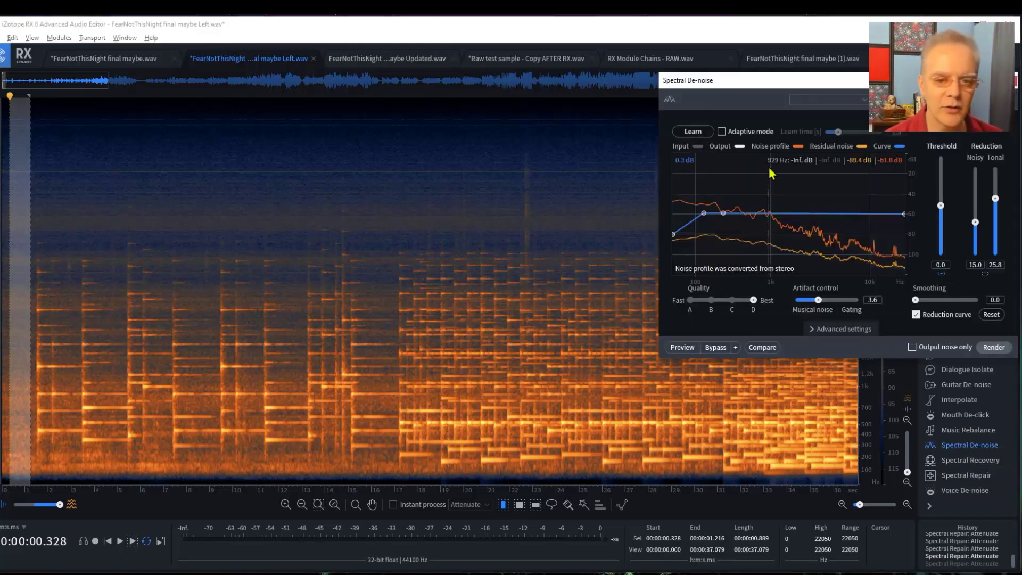
mouse_move(820, 81)
mouse_down()
mouse_move(365, 94)
mouse_move(307, 107)
mouse_up()
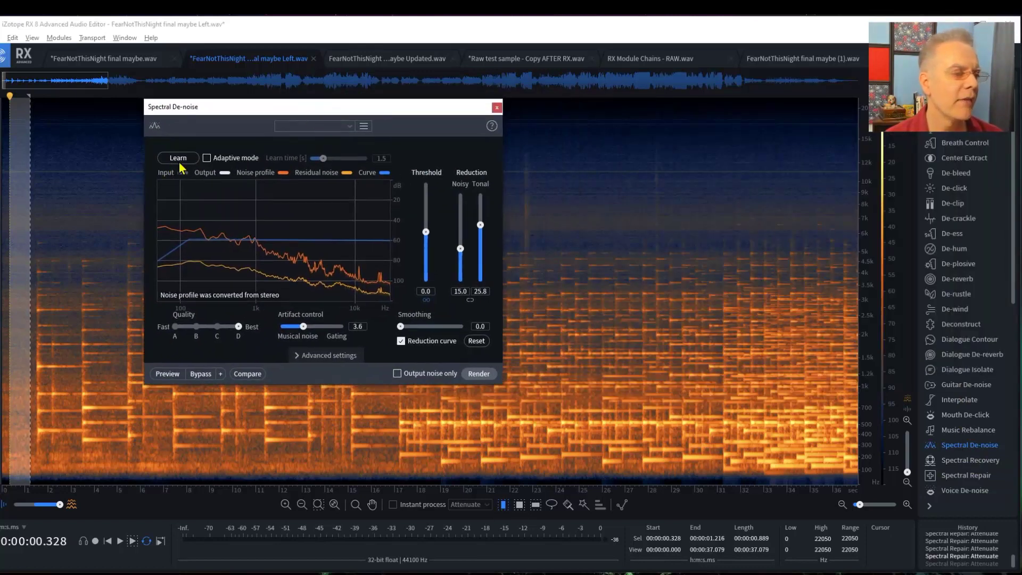
click(179, 162)
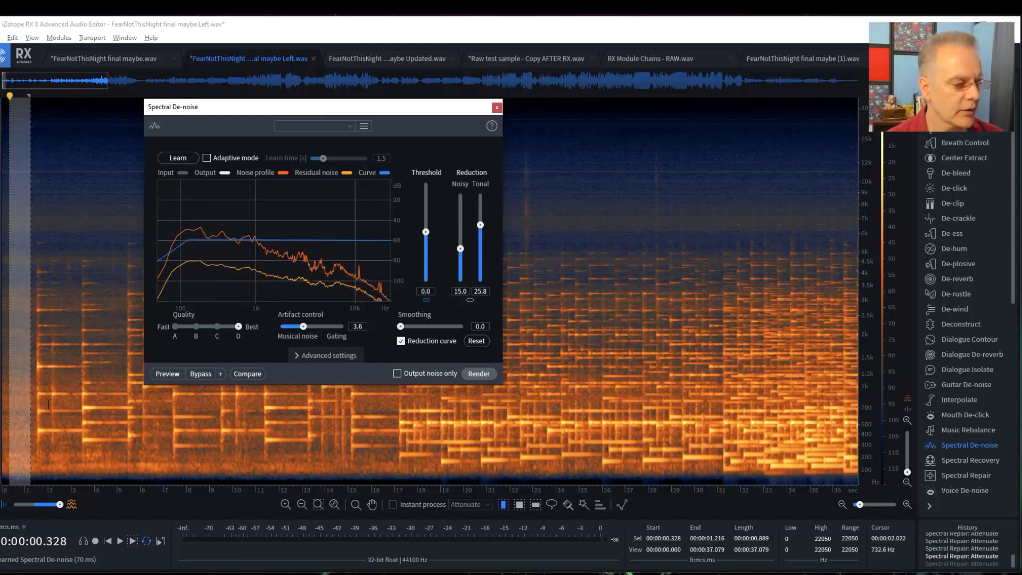
- Render Spectral De-noise on the selected intro noise and clear the selection
click(486, 377)
click(74, 327)
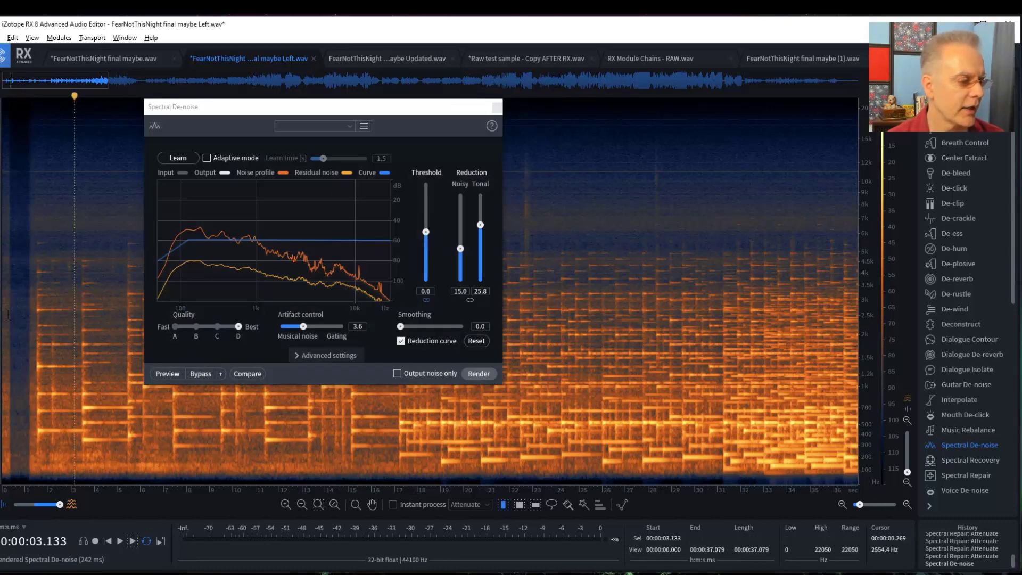
- Select the denoised intro from about 0.51 to 1.00 seconds and examine its levels in Waveform Statistics
drag(12, 327, 25, 326)
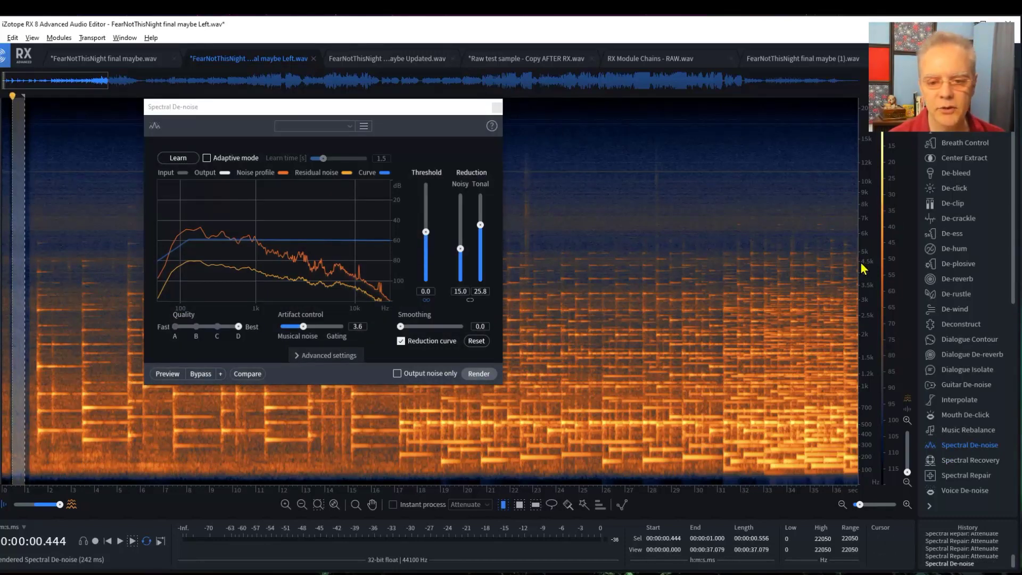
click(25, 299)
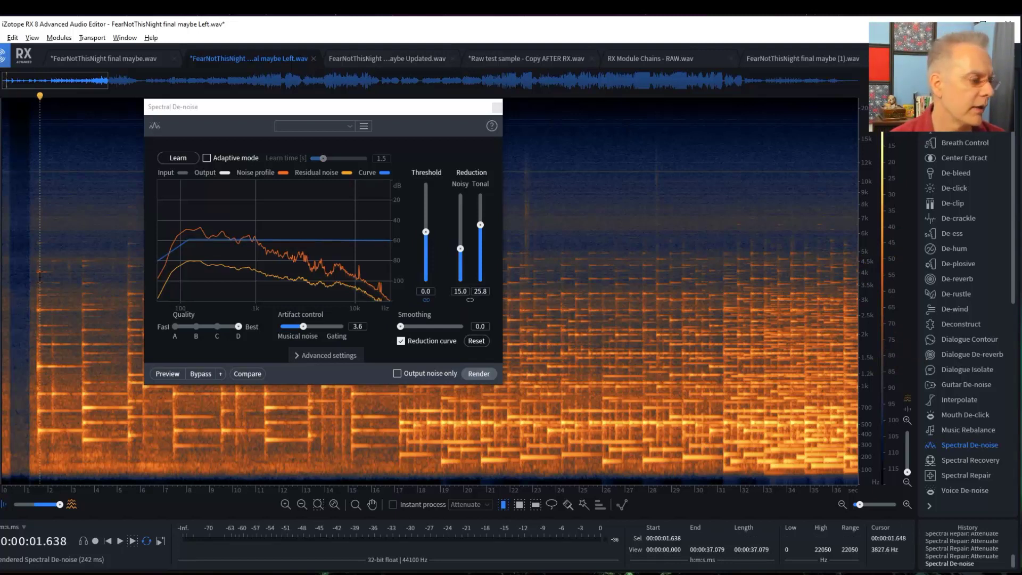
drag(25, 301, 14, 306)
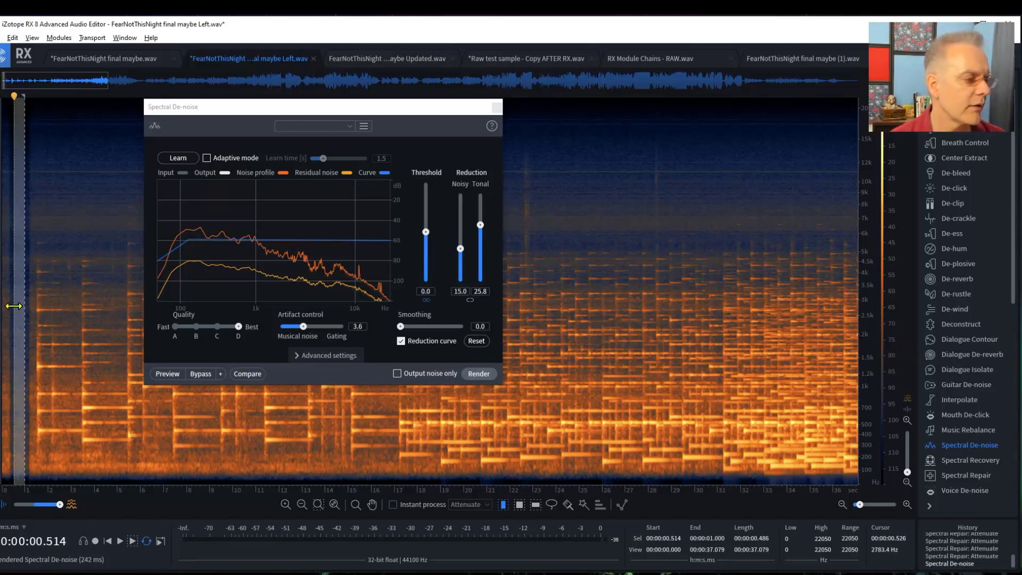
key(alt+d)
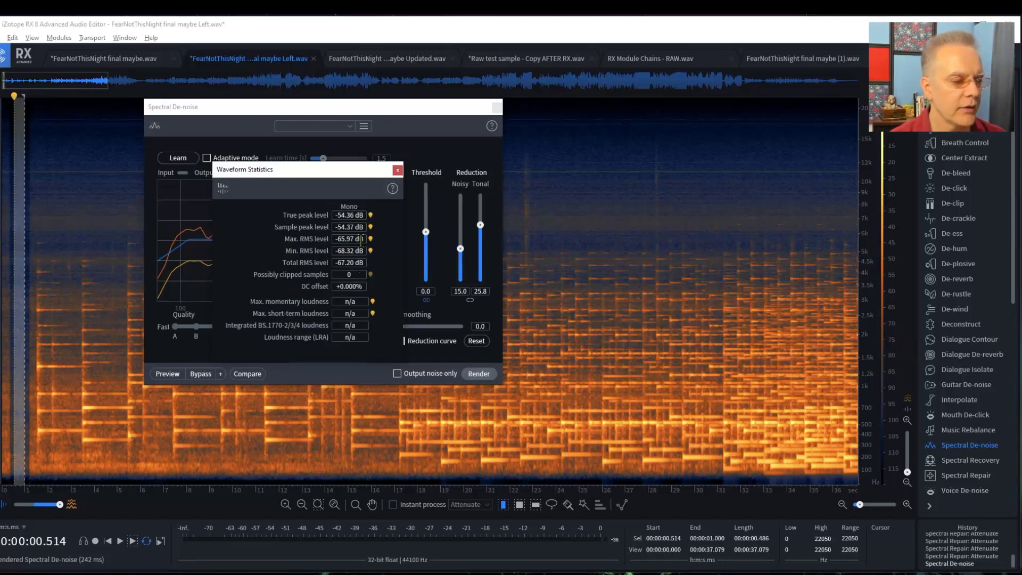
click(397, 171)
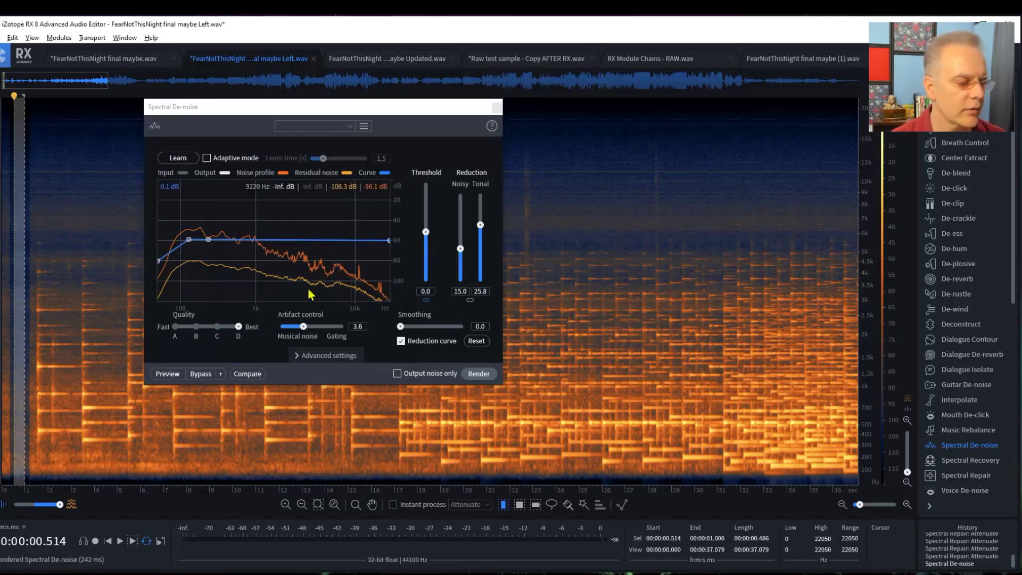
- Undo the Spectral De-noise render on the intro and place the playhead near 1.43 seconds
click(19, 275)
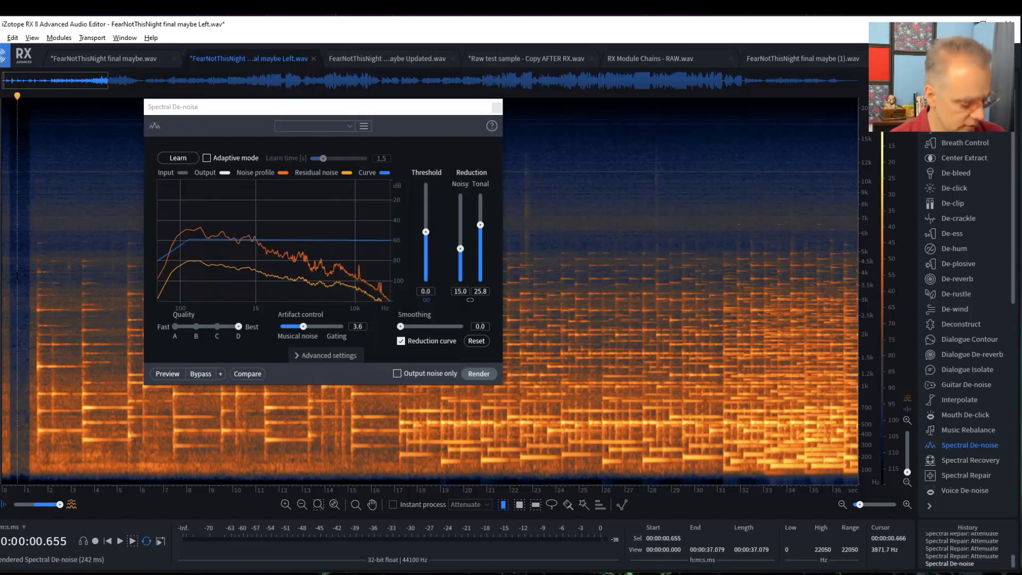
key(ctrl+z)
click(57, 279)
click(35, 278)
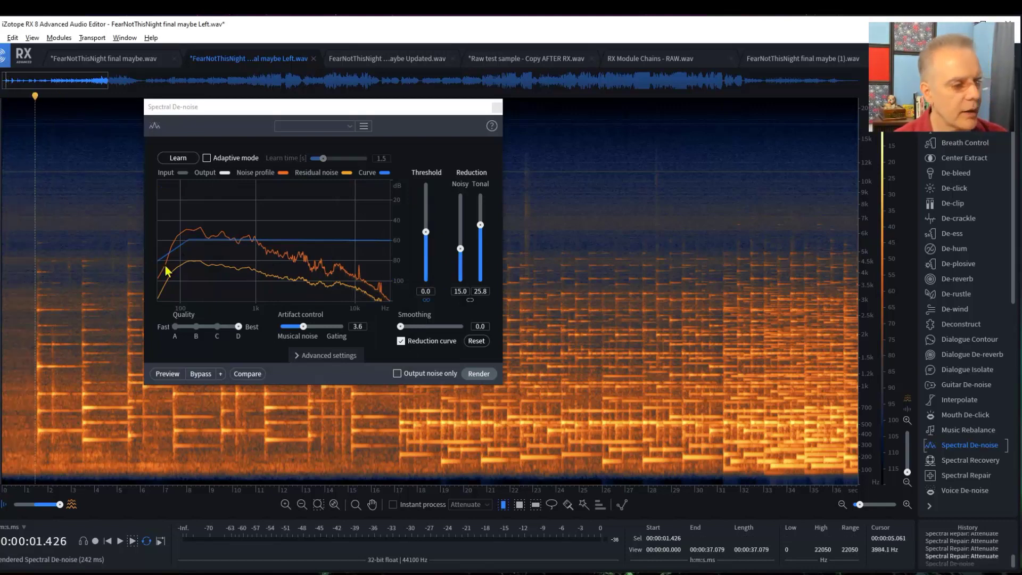
- Start rendering Spectral De-noise over the whole song, cancel the process, and close the module
click(481, 374)
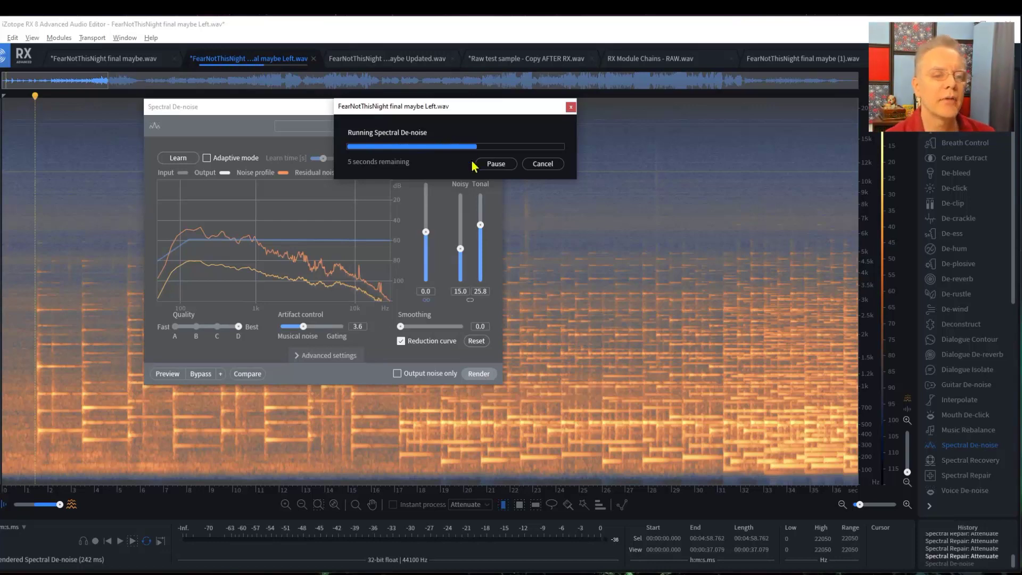
click(546, 165)
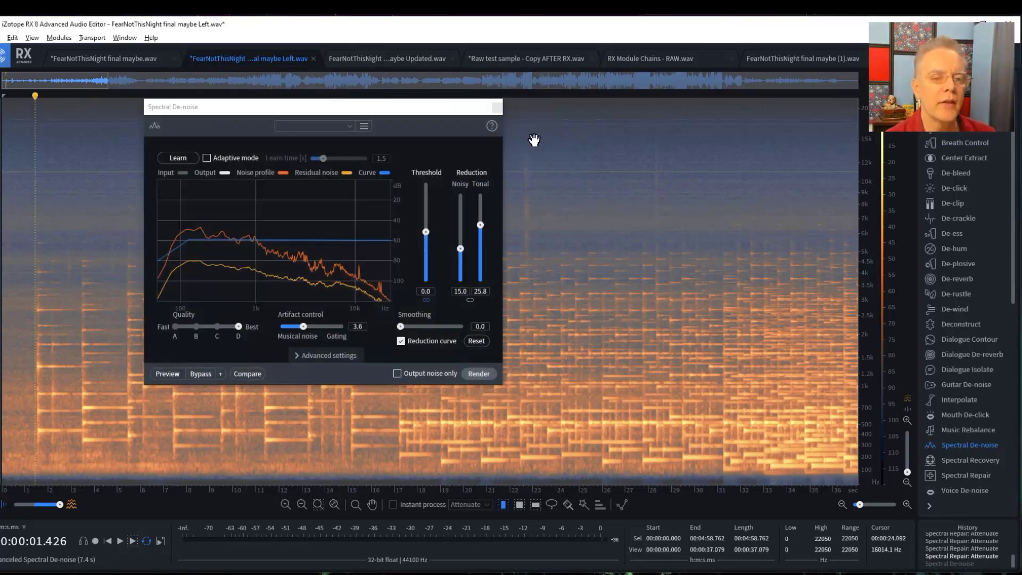
click(496, 107)
- Play the unprocessed intro from about 0.83 seconds and place the playhead at 1.00 second
click(21, 250)
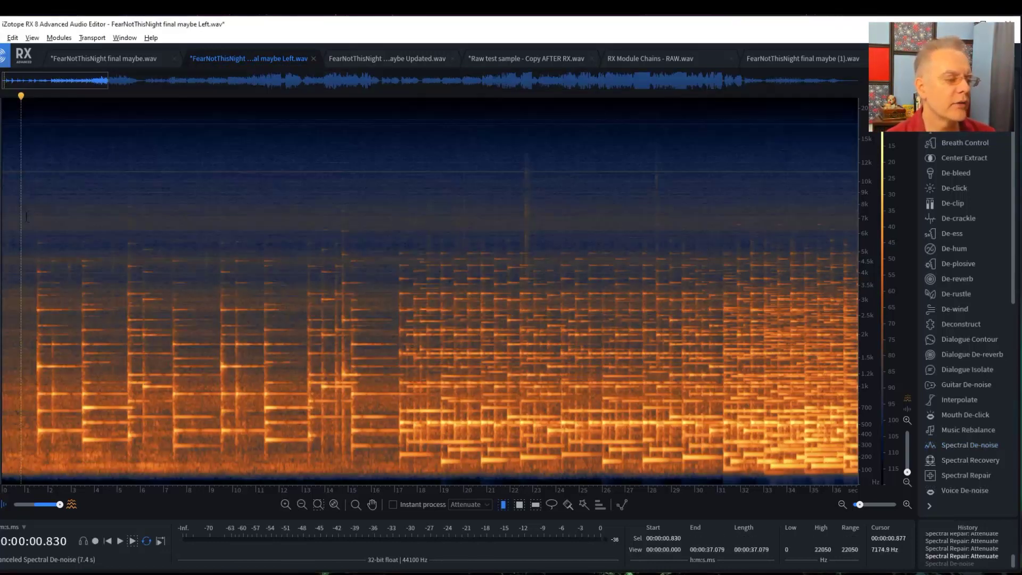
key(space)
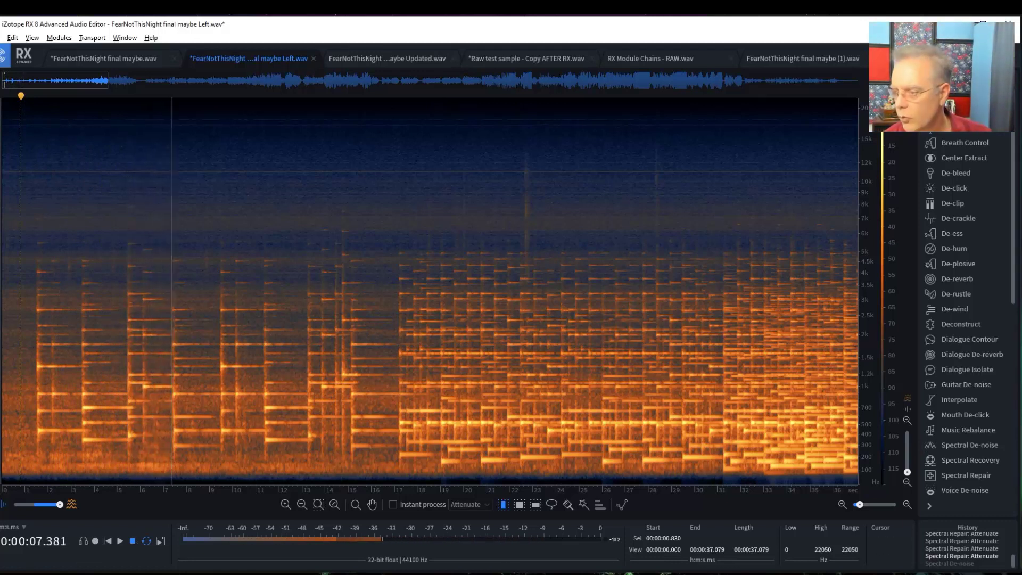
key(space)
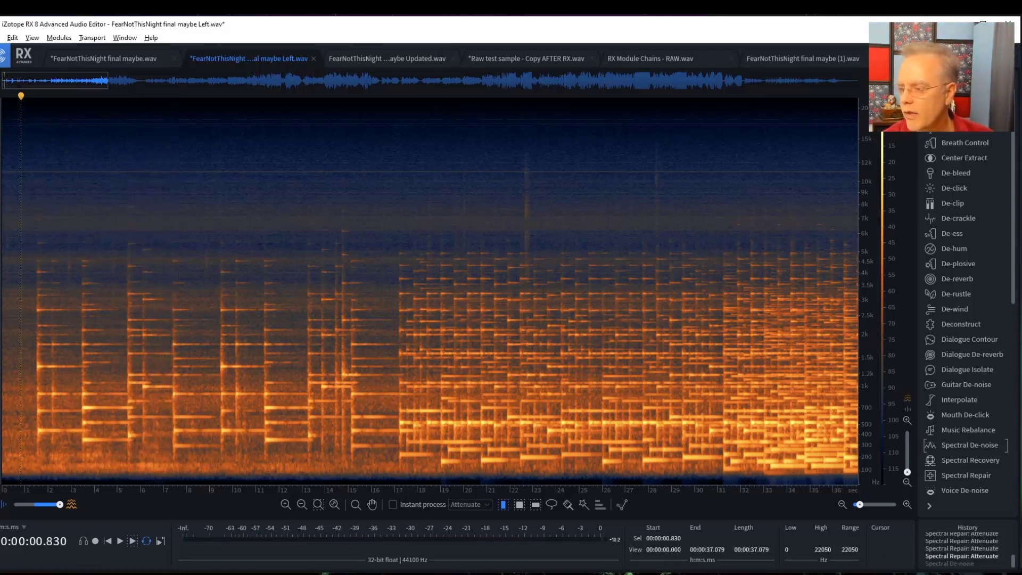
click(24, 290)
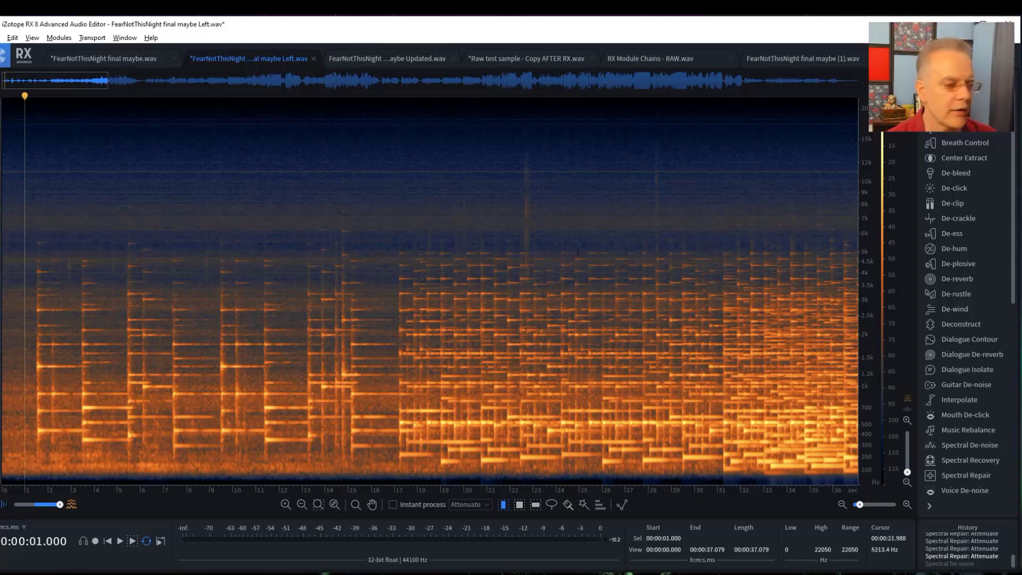
- Render Spectral De-noise over the whole song with noisy reduction 15.0 and tonal reduction 25.8, and close the module
click(973, 447)
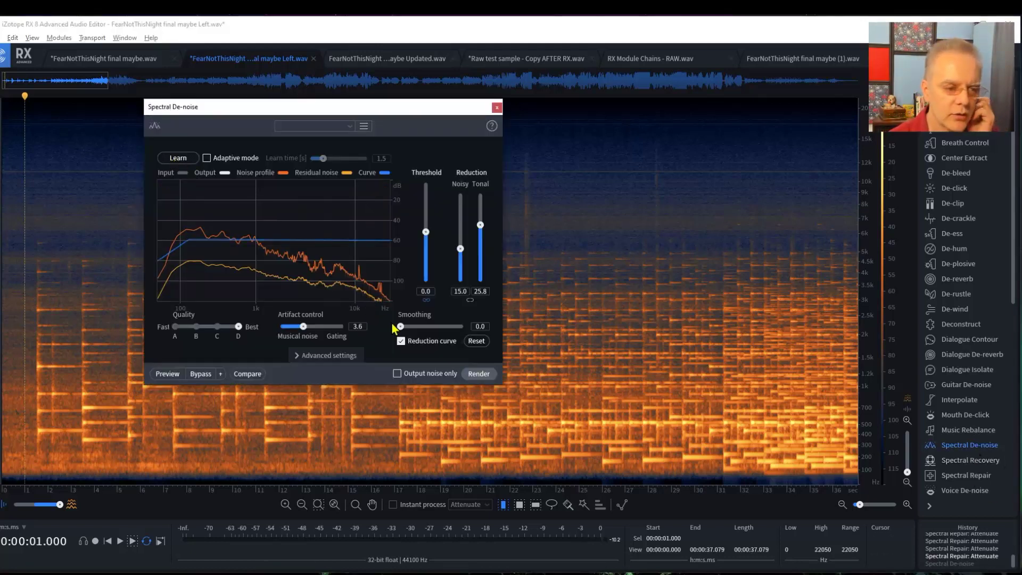
click(482, 375)
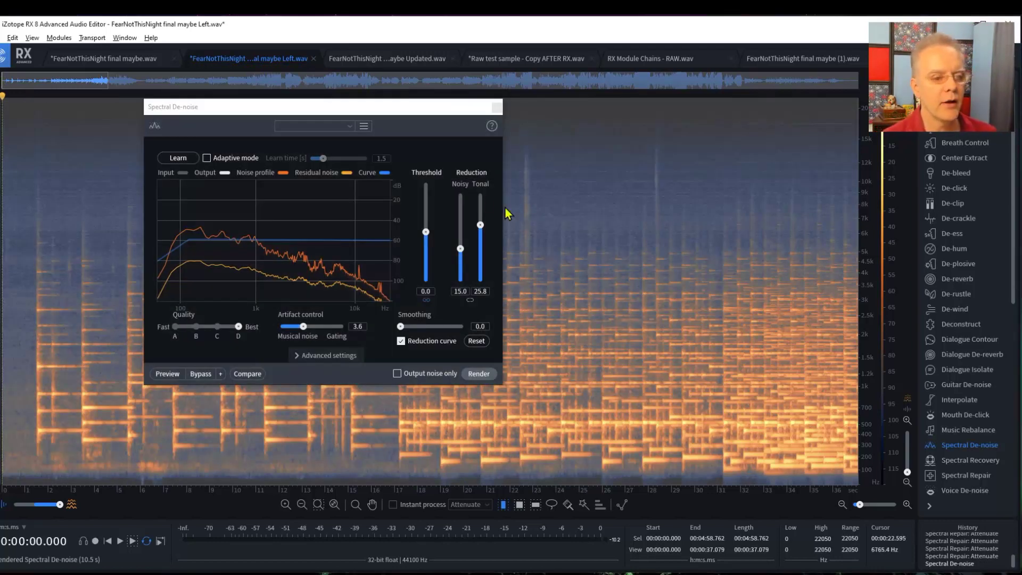
click(496, 108)
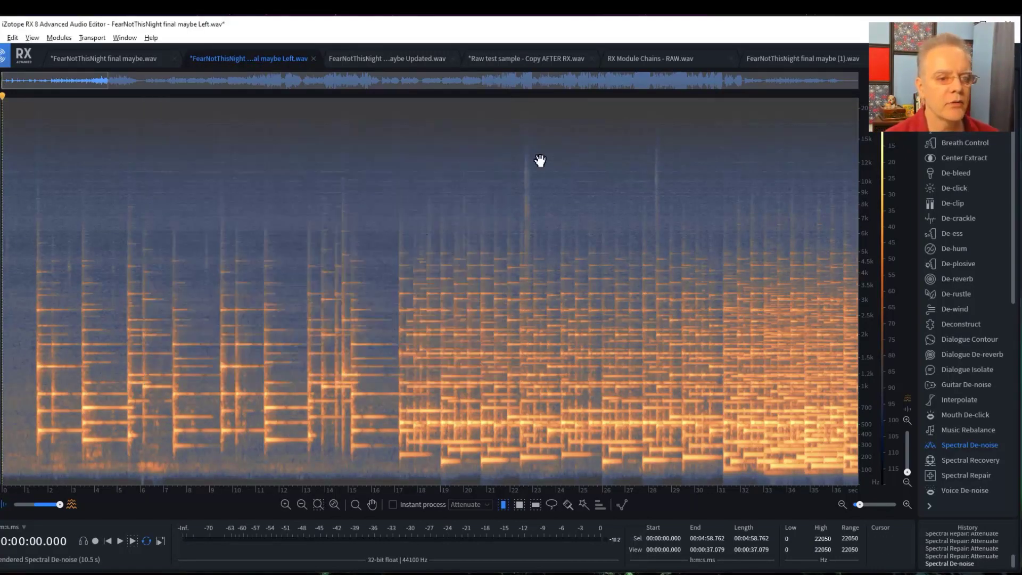
click(573, 159)
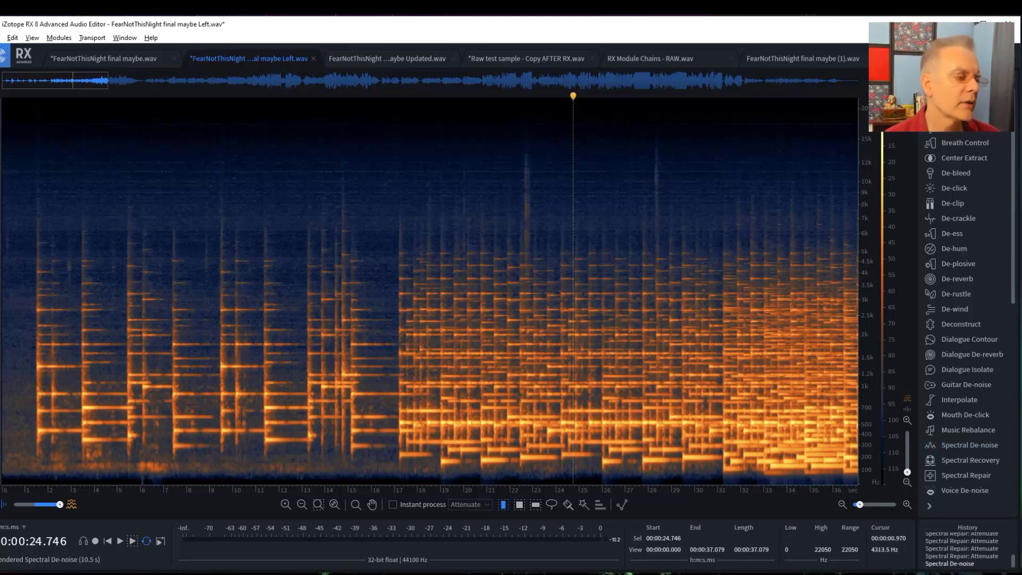
- Play the denoised intro from about 0.70 seconds to hear the effect of the noise reduction
click(18, 269)
key(space)
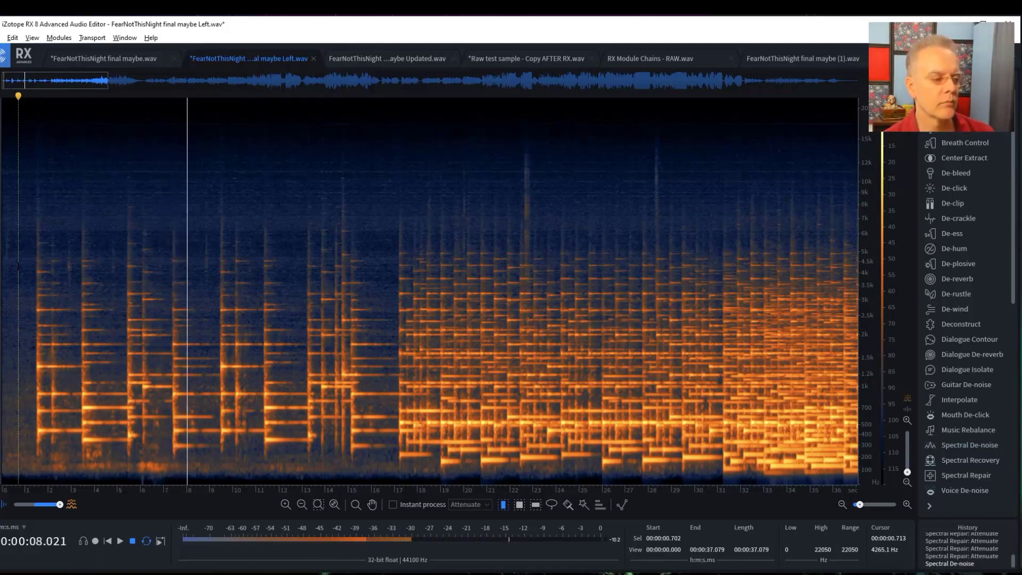
key(space)
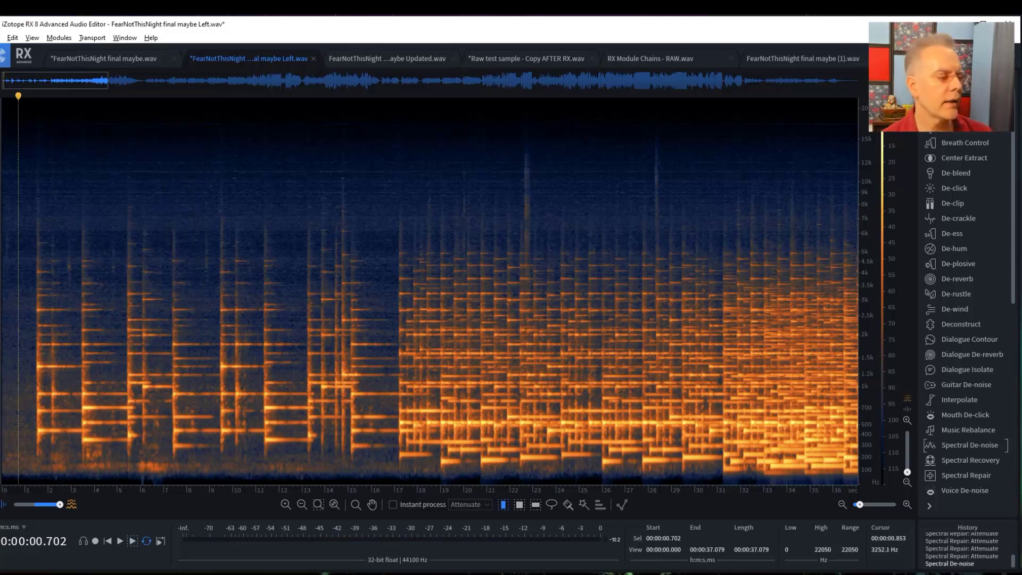
- Select and play the denoised opening from about 0.19 to 1.00 seconds, and clear the selection
drag(24, 306, 8, 308)
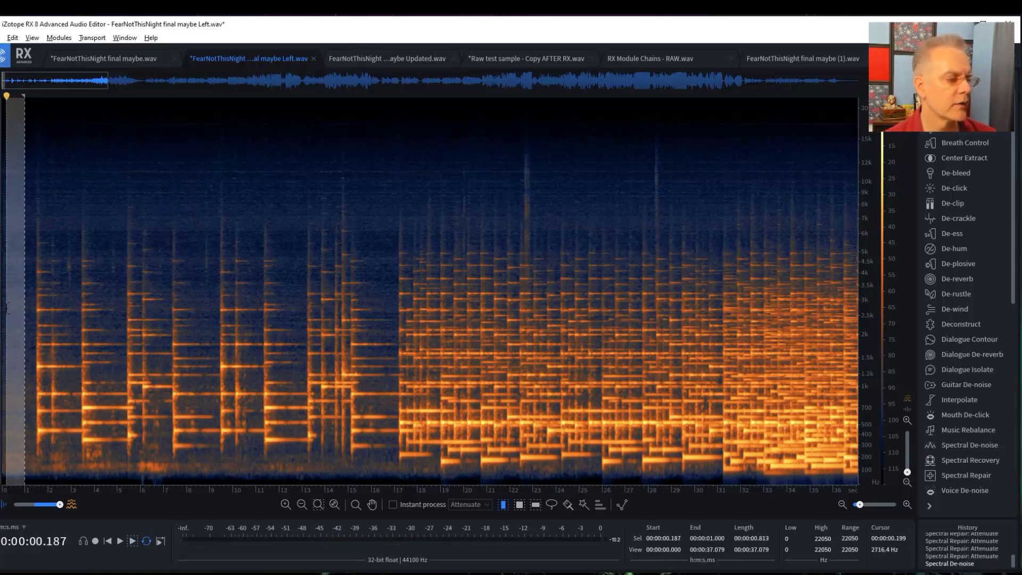
key(space)
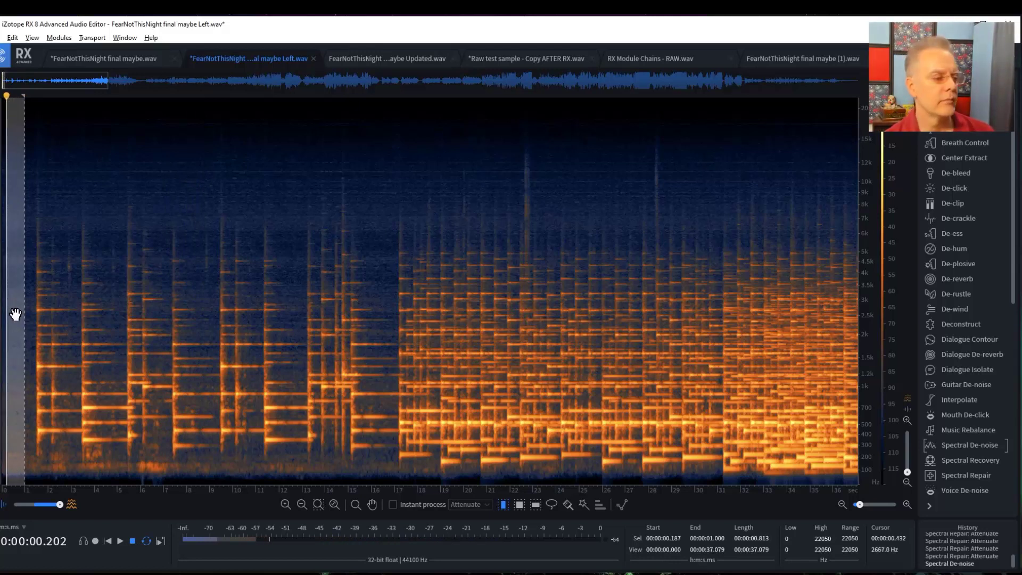
drag(24, 313, 28, 316)
click(134, 320)
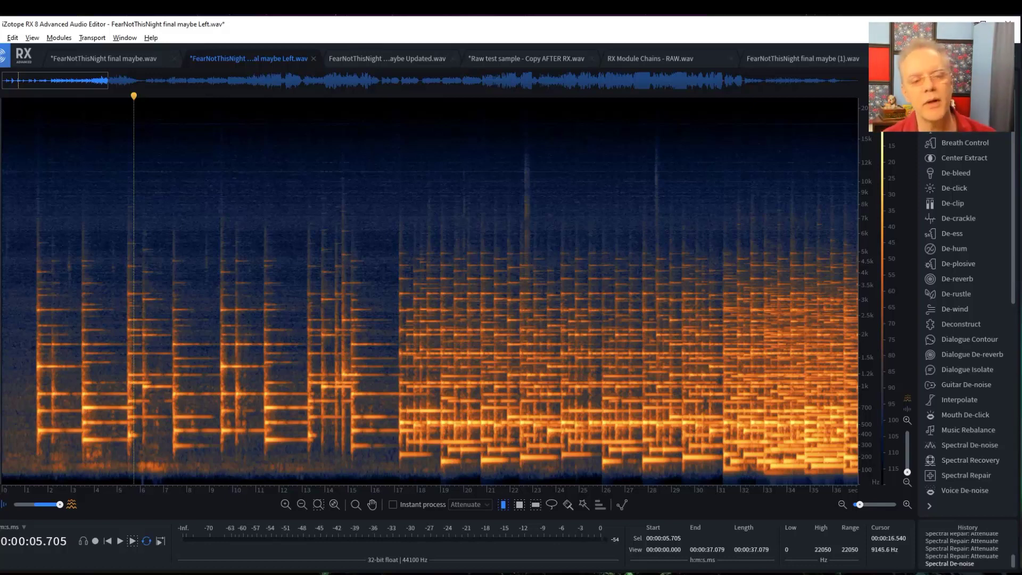
- Place the playhead near 25.2 seconds and show the whole song in the spectrogram
click(584, 198)
scroll(630, 204, down, 5)
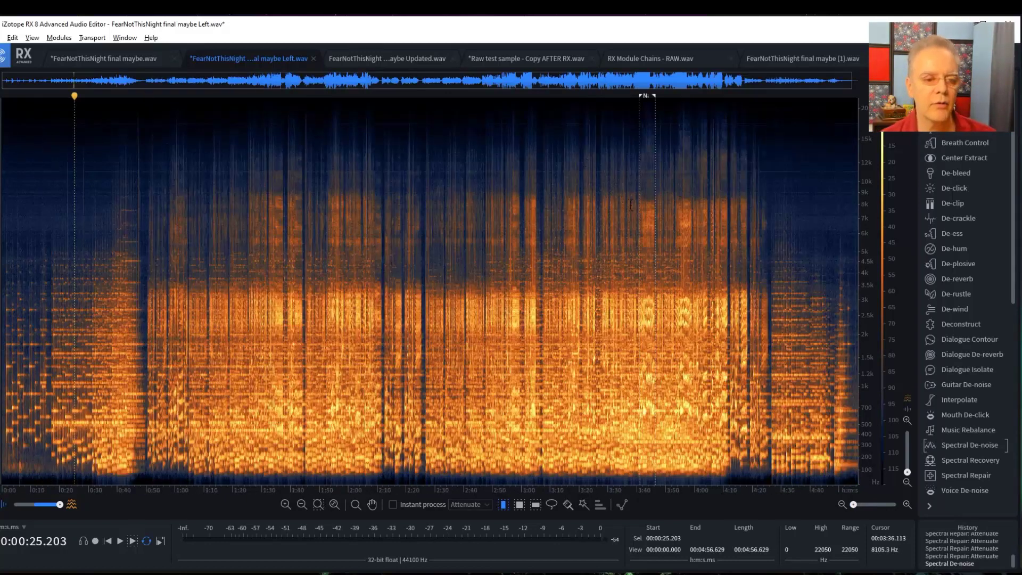
- Examine the denoised song's spectrogram at several places, zooming in on the section from about 1:37 to 2:13
click(584, 181)
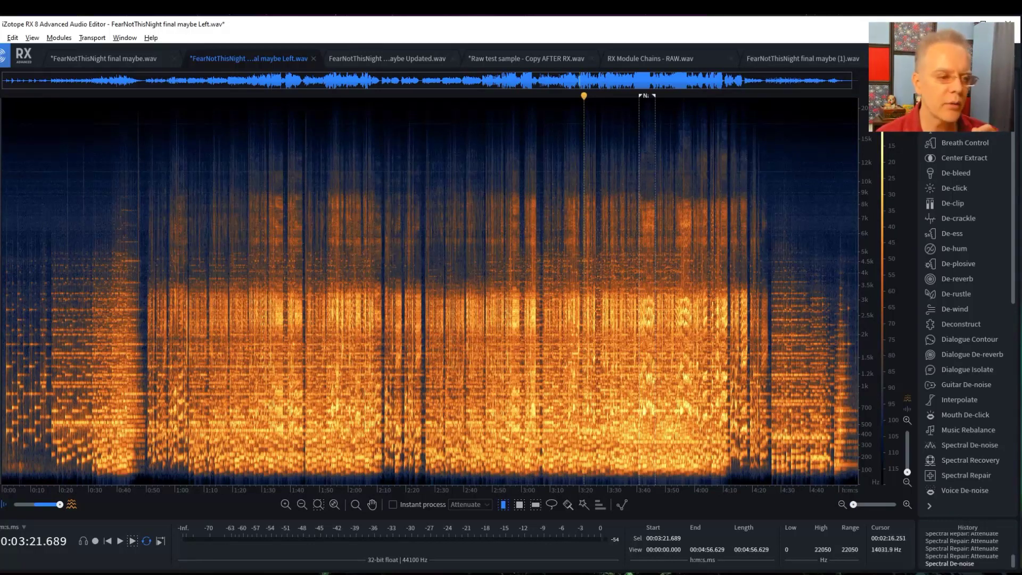
click(332, 167)
scroll(333, 167, up, 5)
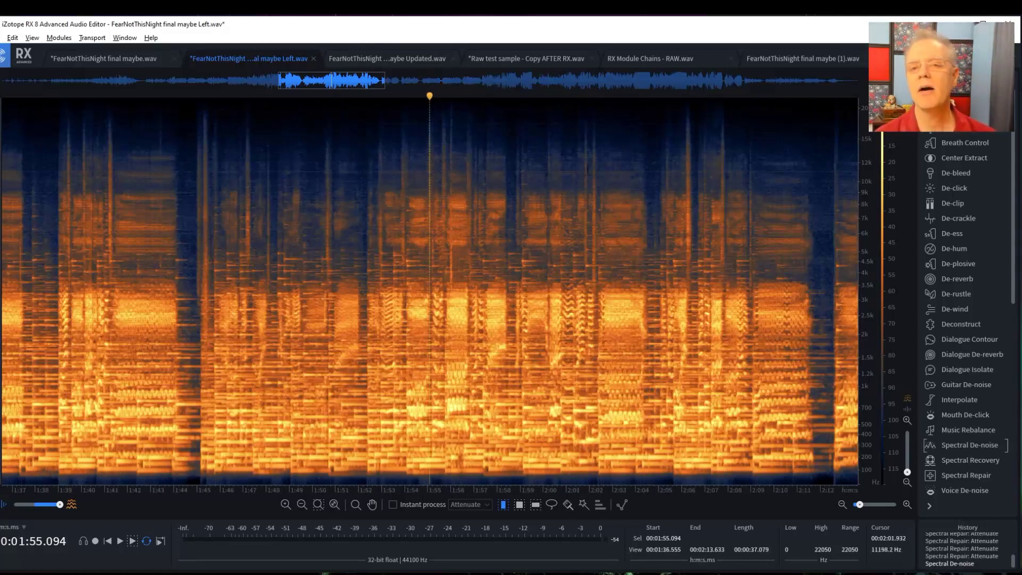
click(360, 169)
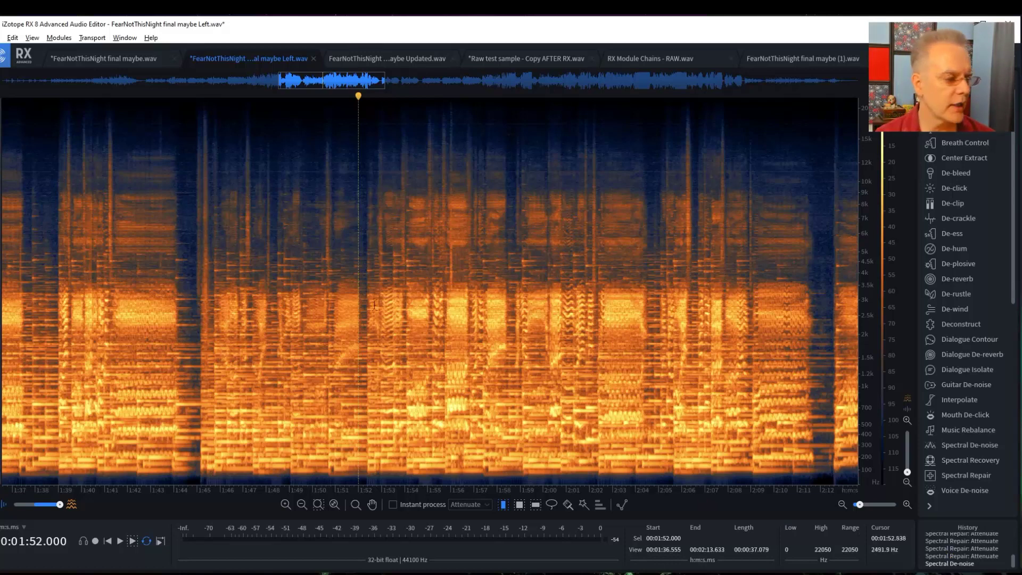
click(75, 191)
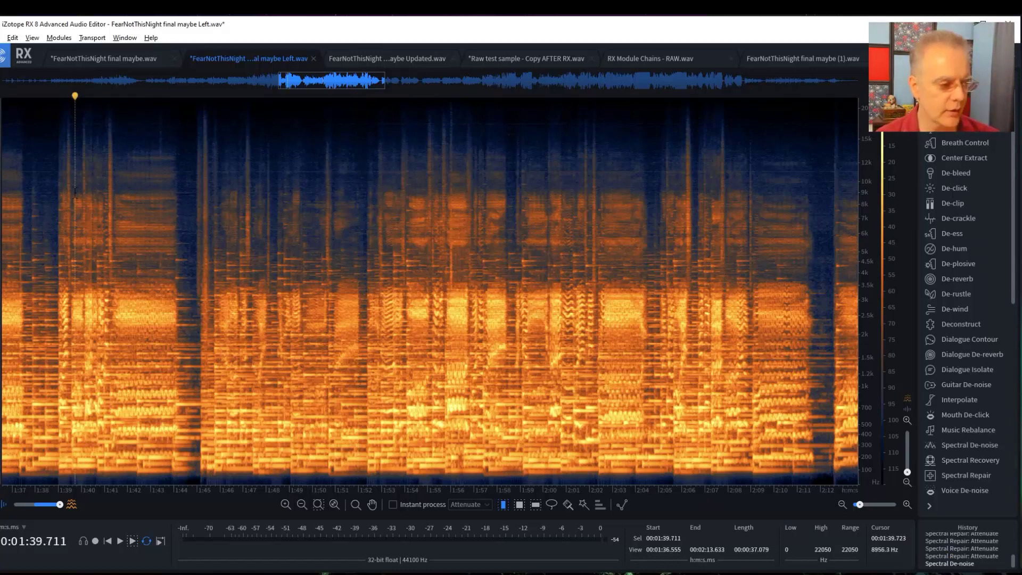
- Undo the Spectral De-noise and play the song's intro from the start to hear the original noise
key(Home)
click(31, 278)
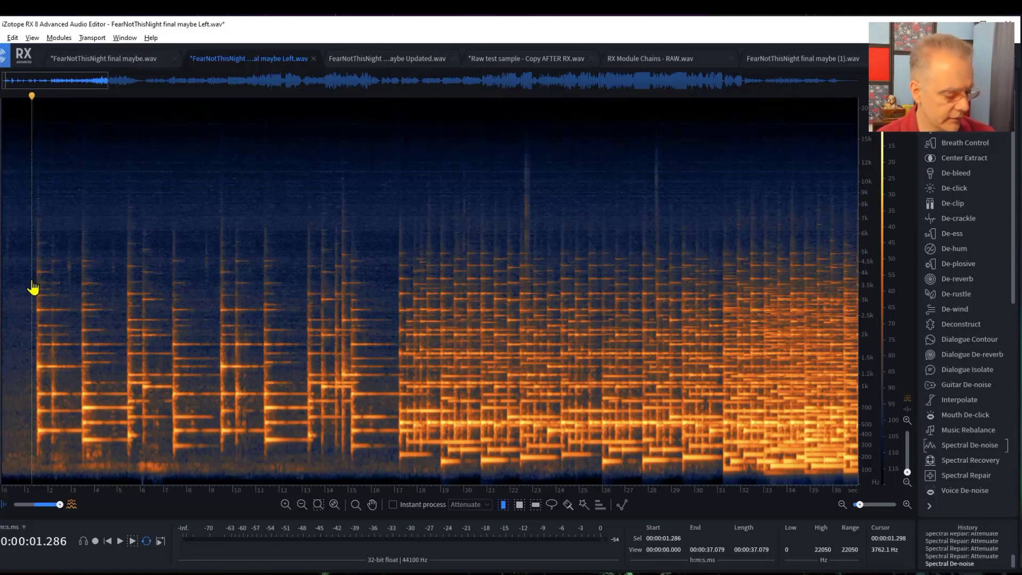
key(ctrl+a)
click(25, 341)
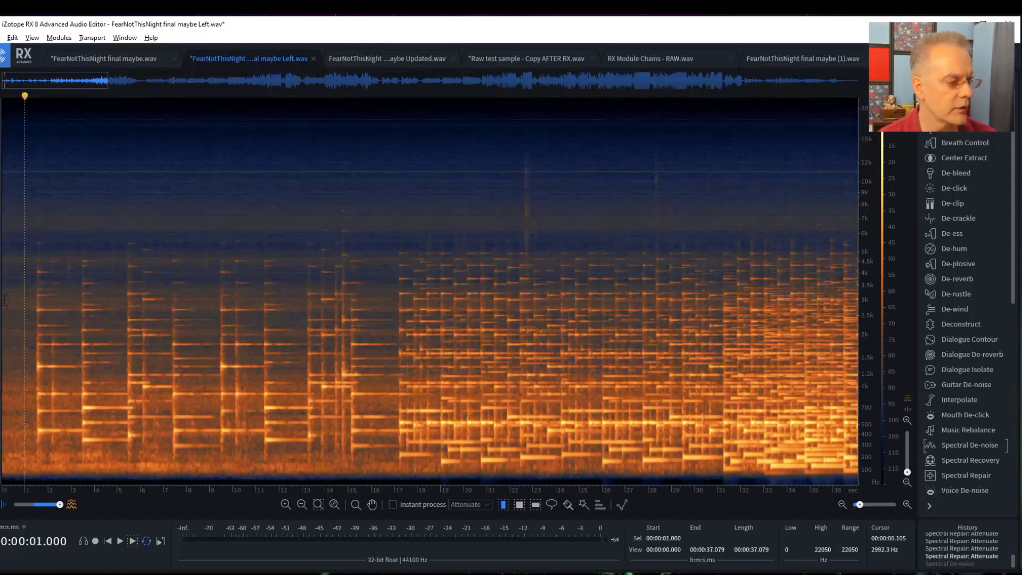
key(Return)
key(space)
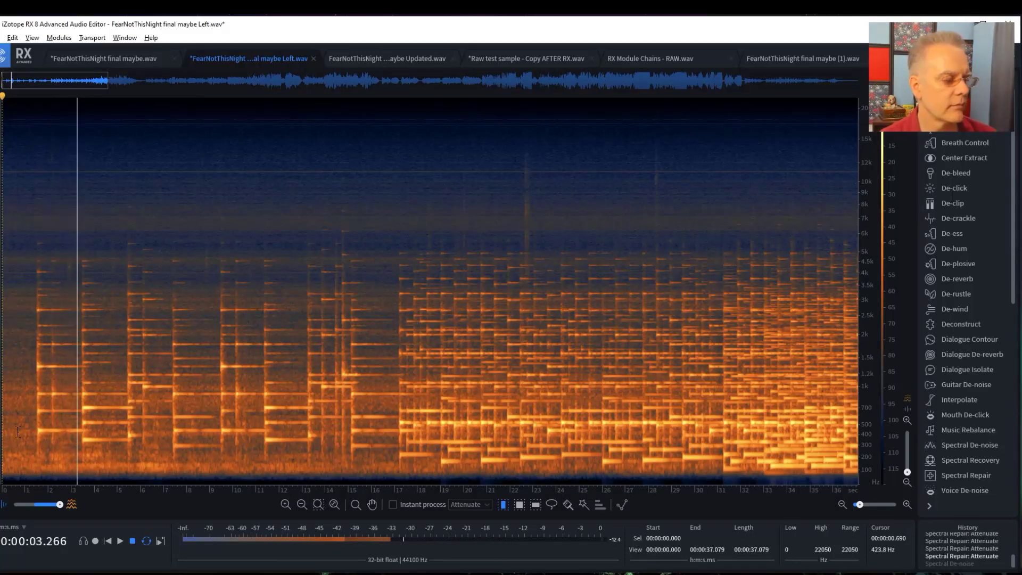
key(space)
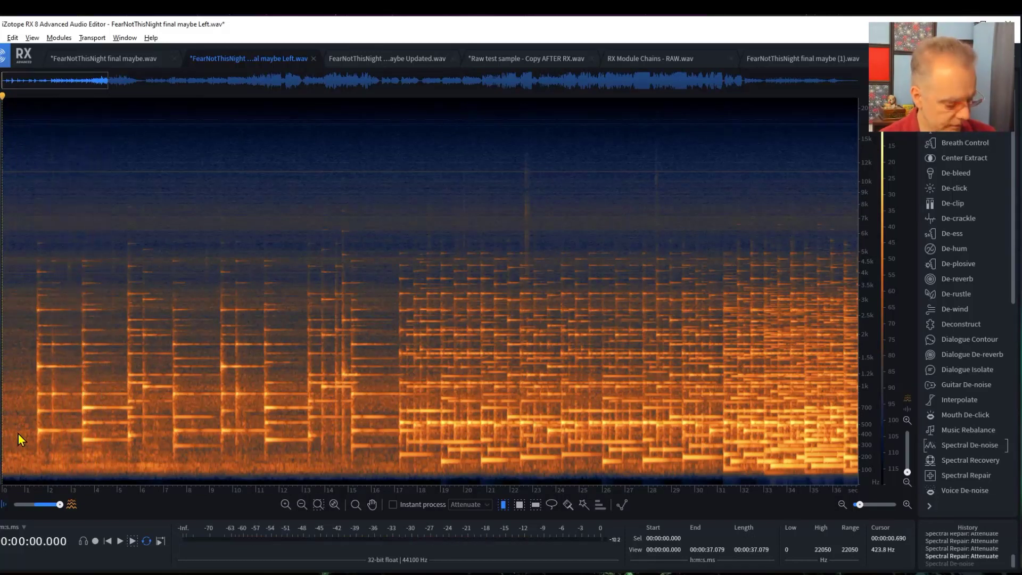
- Redo the Spectral De-noise and play the intro from 1.00 seconds for comparison
key(ctrl+y)
click(24, 351)
key(space)
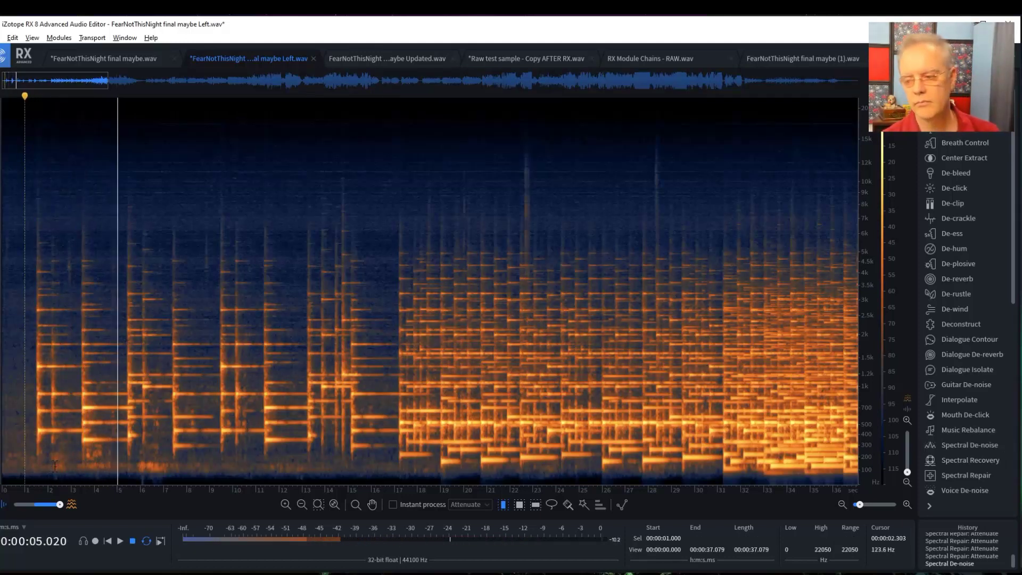
key(space)
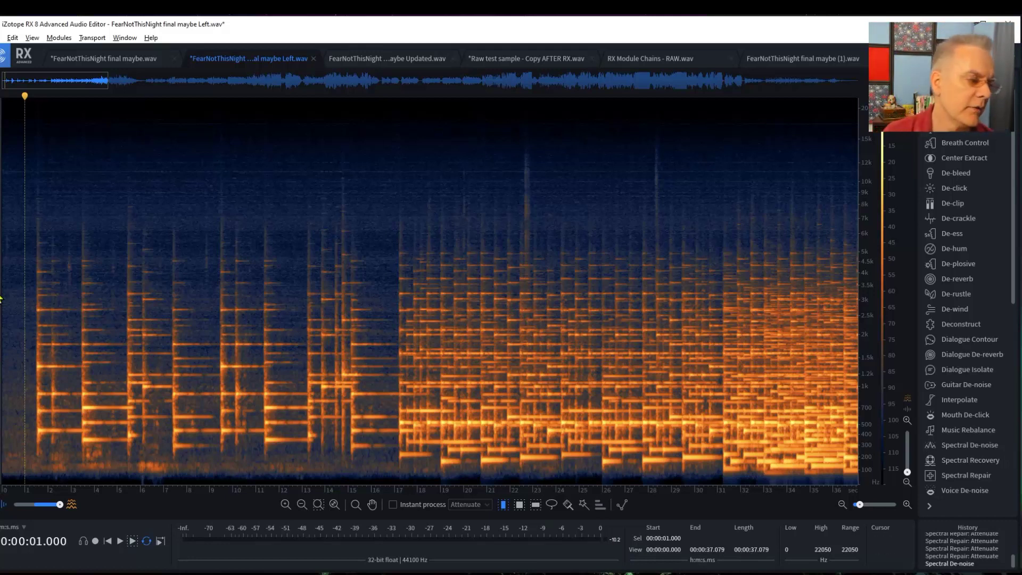
- Select the opening from about 0.33 to 1.19 seconds and show its waveform statistics
click(28, 290)
drag(29, 290, 9, 291)
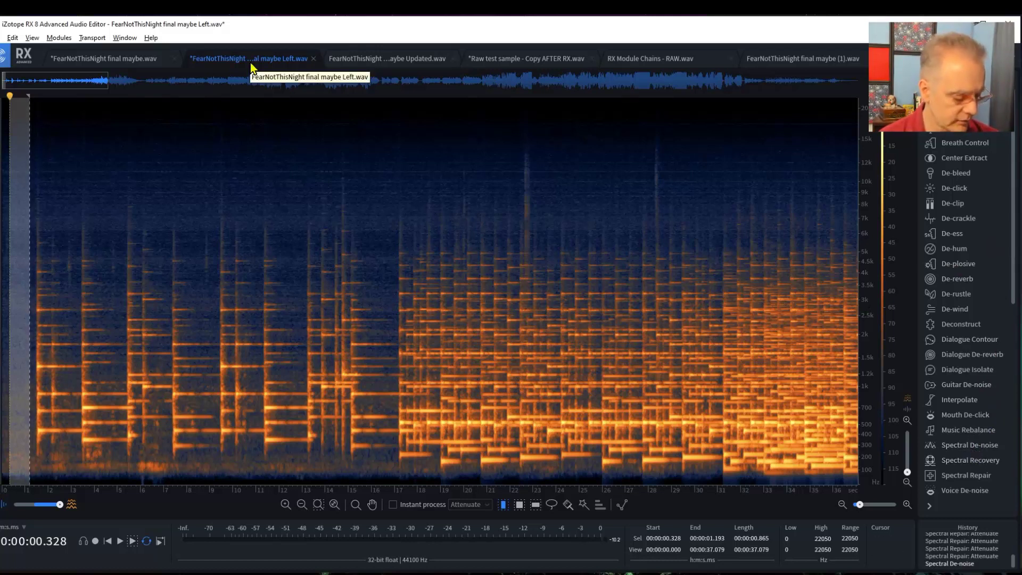
key(alt+d)
drag(355, 172, 564, 114)
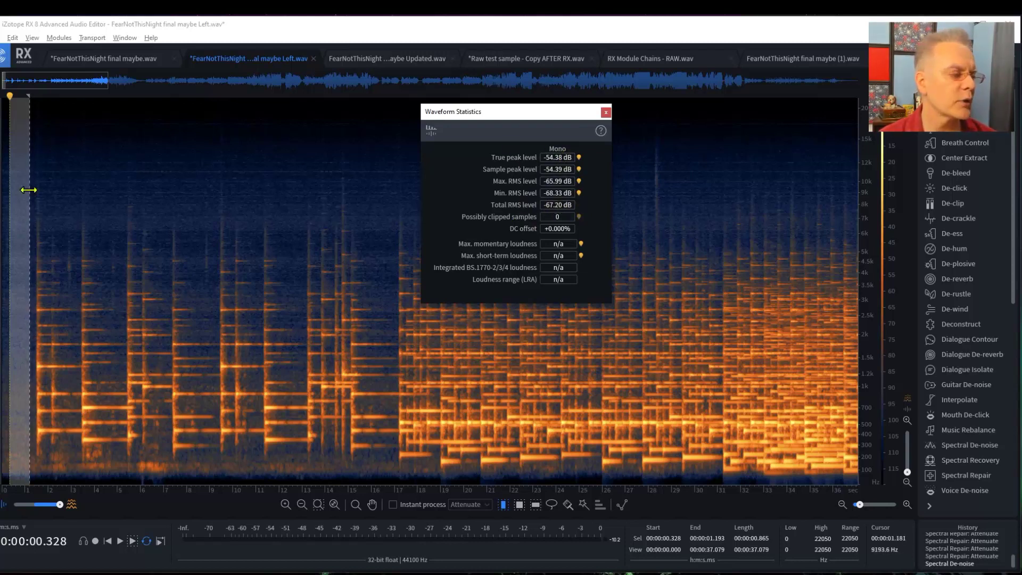
- Compare the whole song's waveform statistics with the opening from about 0.54 to 1.17 seconds, and review the Spectral De-noise settings
click(98, 200)
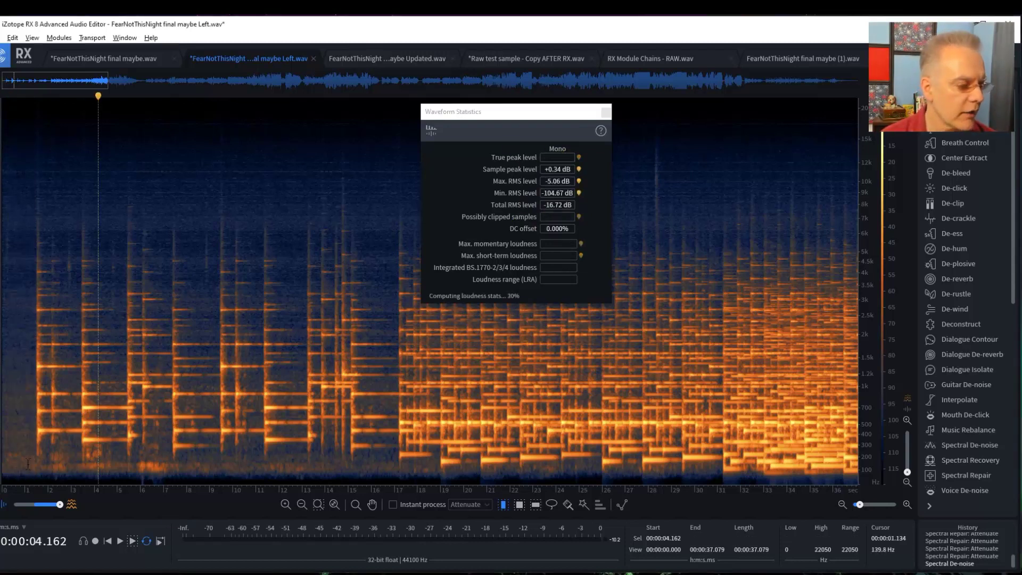
mouse_move(30, 463)
mouse_down()
mouse_move(2, 458)
mouse_move(14, 452)
mouse_up()
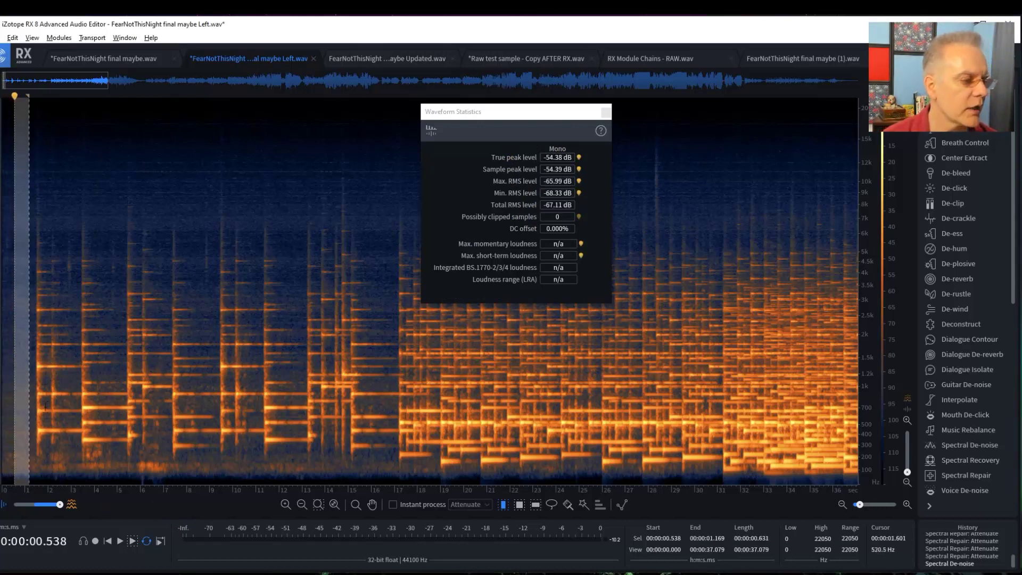
click(78, 406)
click(24, 406)
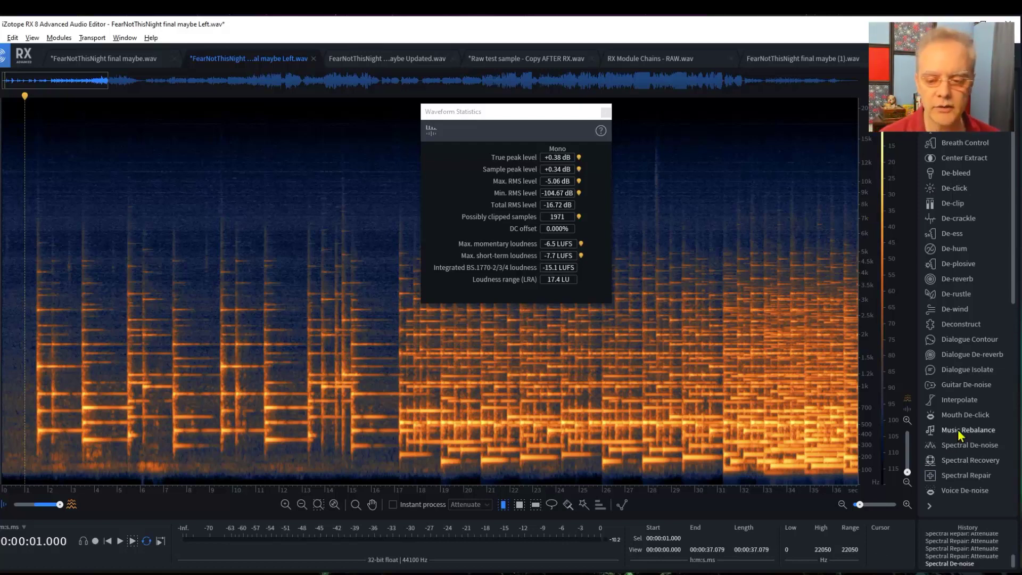
click(966, 447)
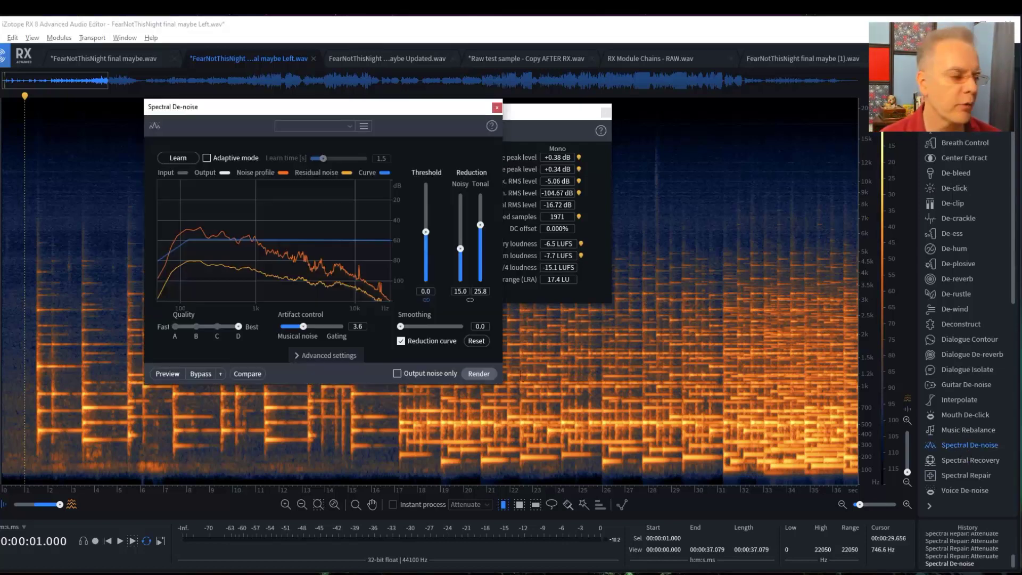
click(497, 108)
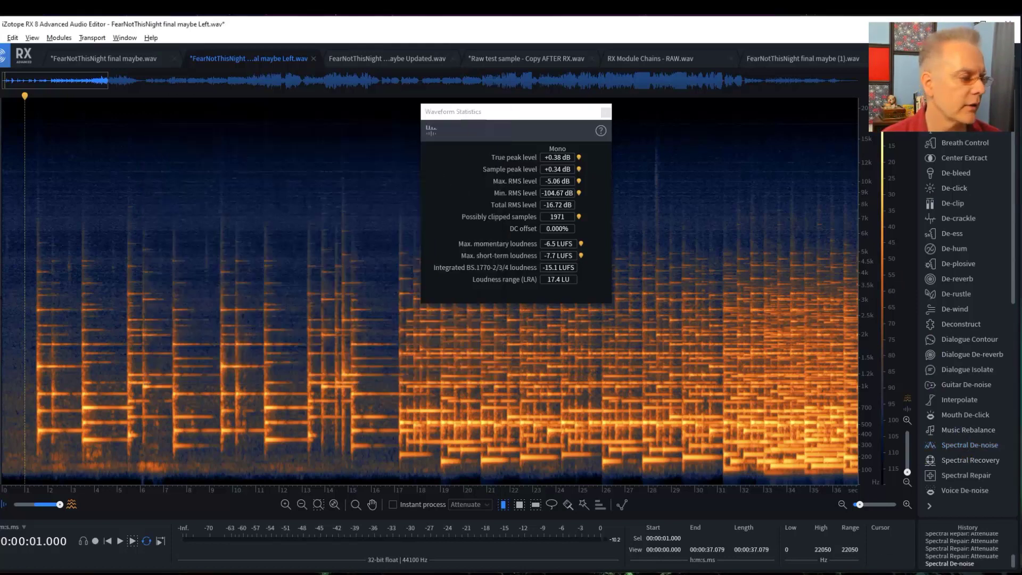
- Read the peak level of the opening from about 0.54 to 1.22 seconds, close the statistics and return the playhead to 1.00 seconds
drag(31, 296, 15, 296)
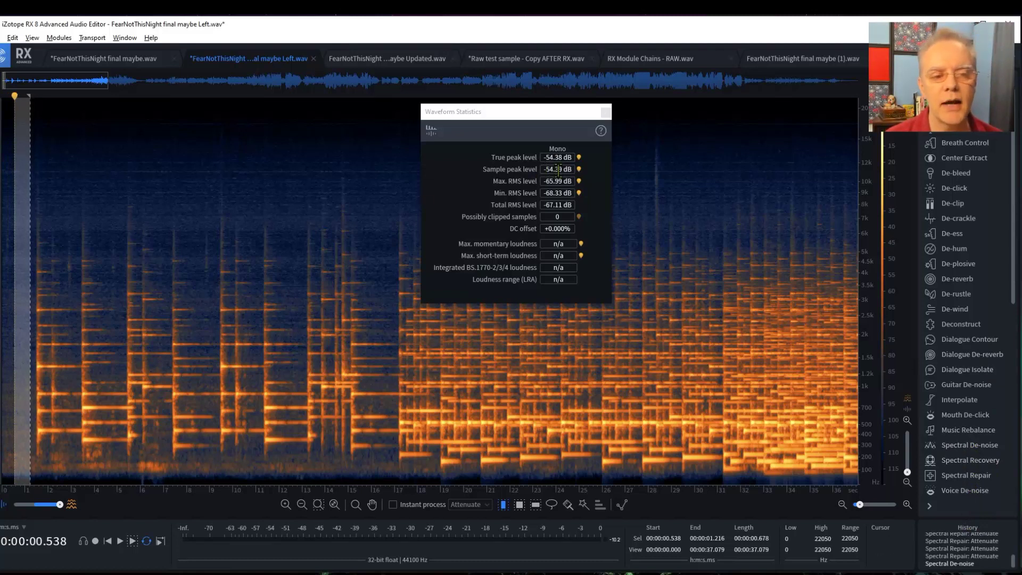
mouse_move(559, 171)
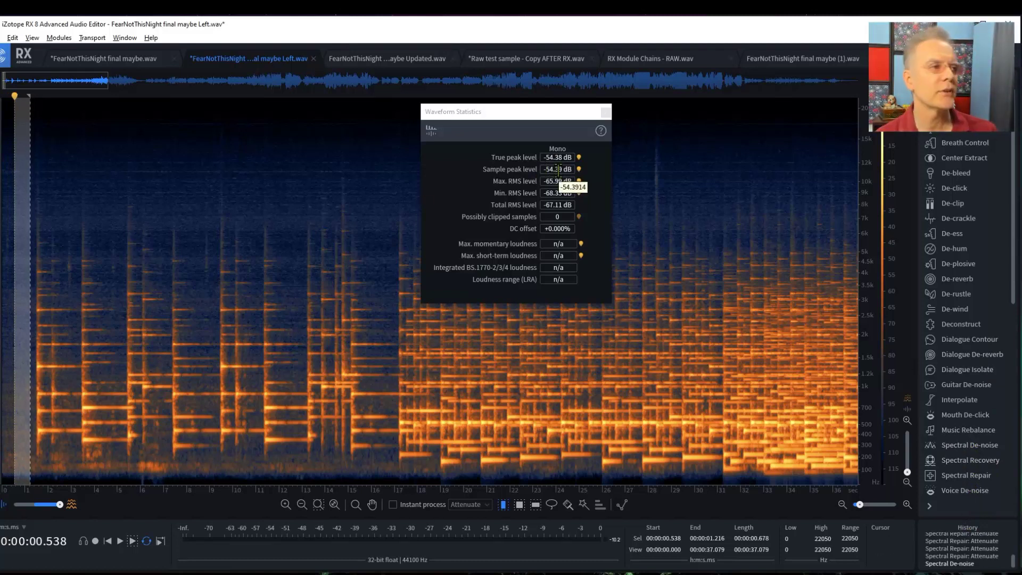
click(607, 112)
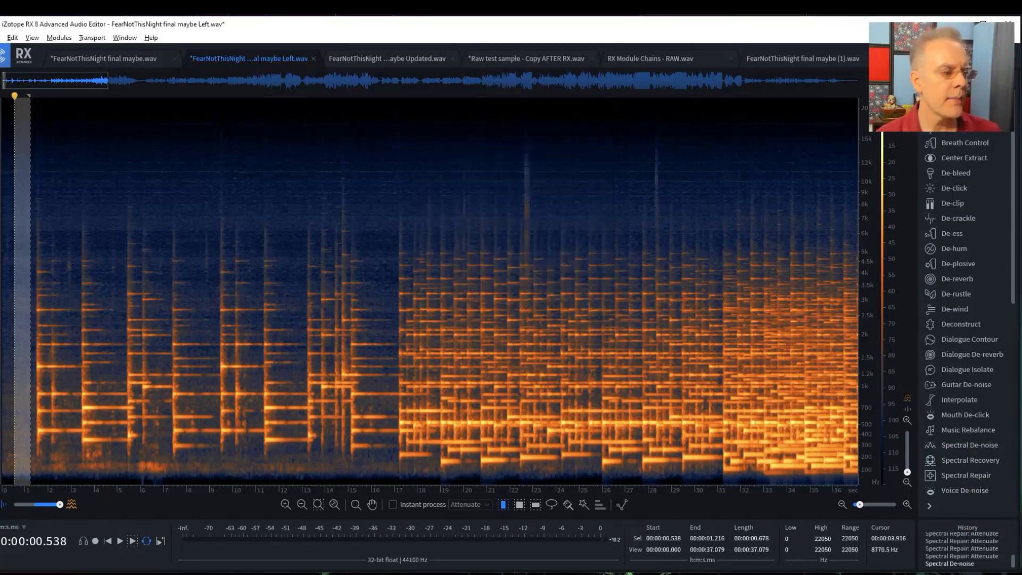
click(37, 186)
click(31, 182)
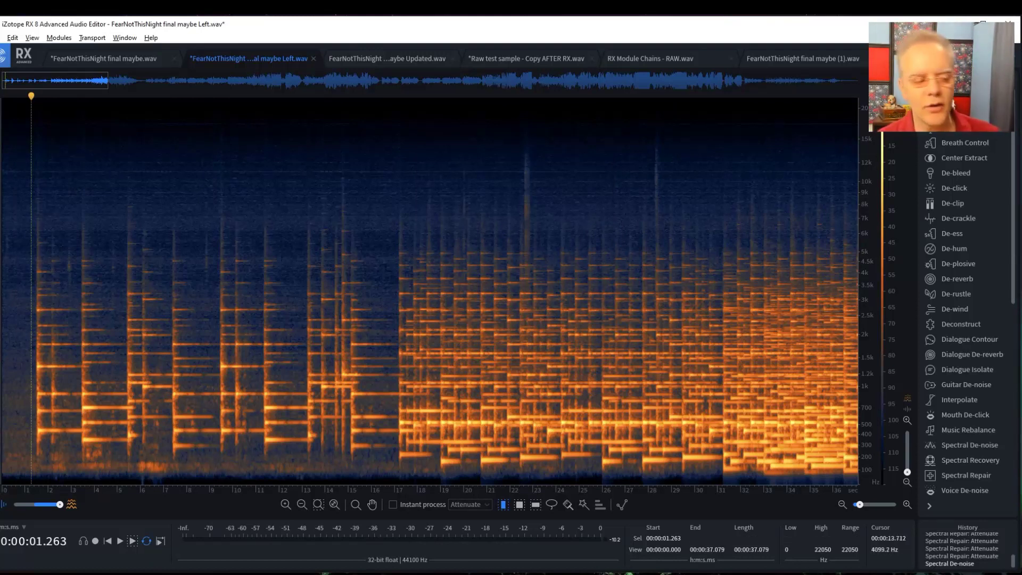
key(Left)
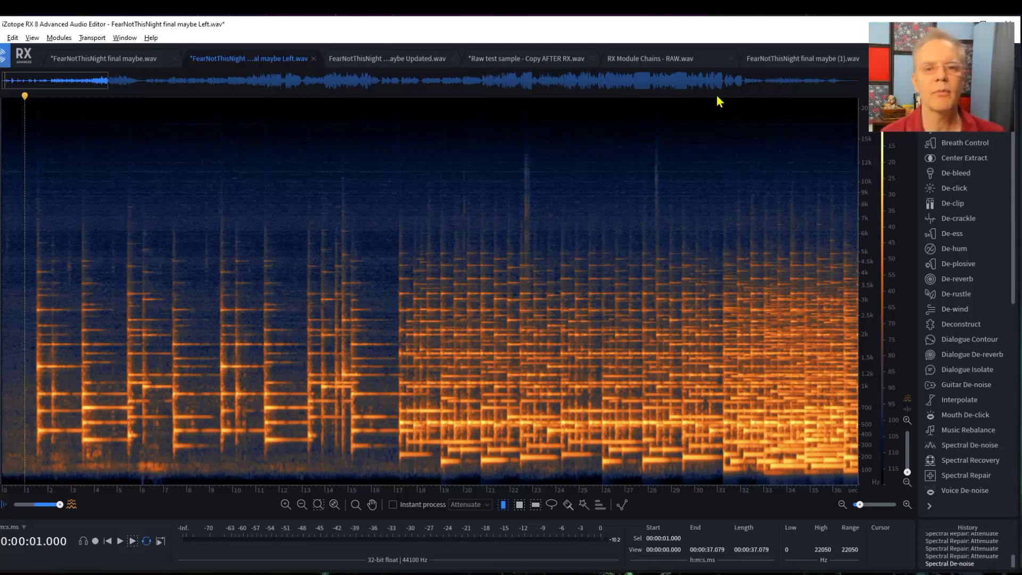
- Save the cleaned song and select FearNotThisNight final maybe Left.wav in its containing folder
right_click(269, 56)
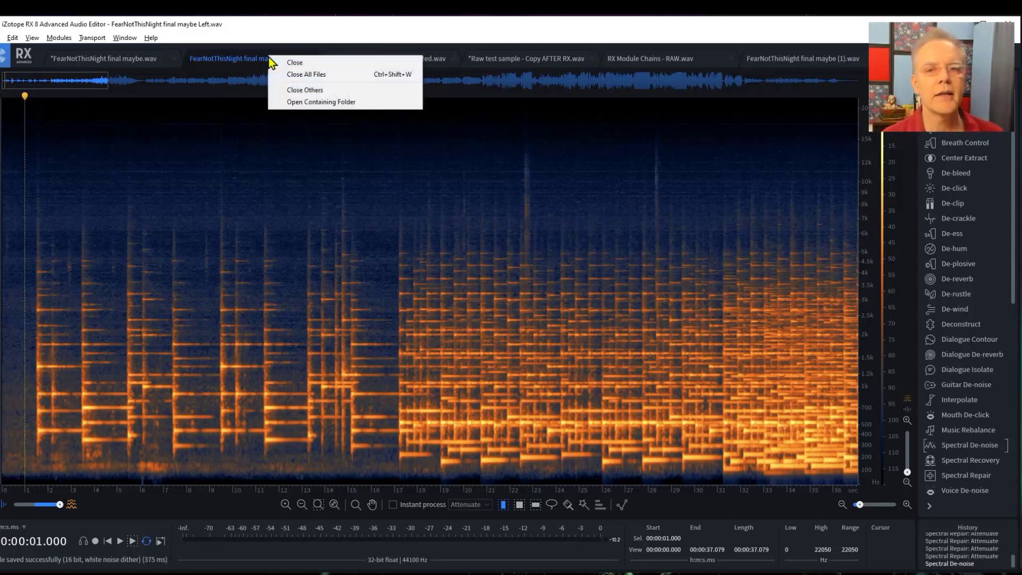
click(321, 102)
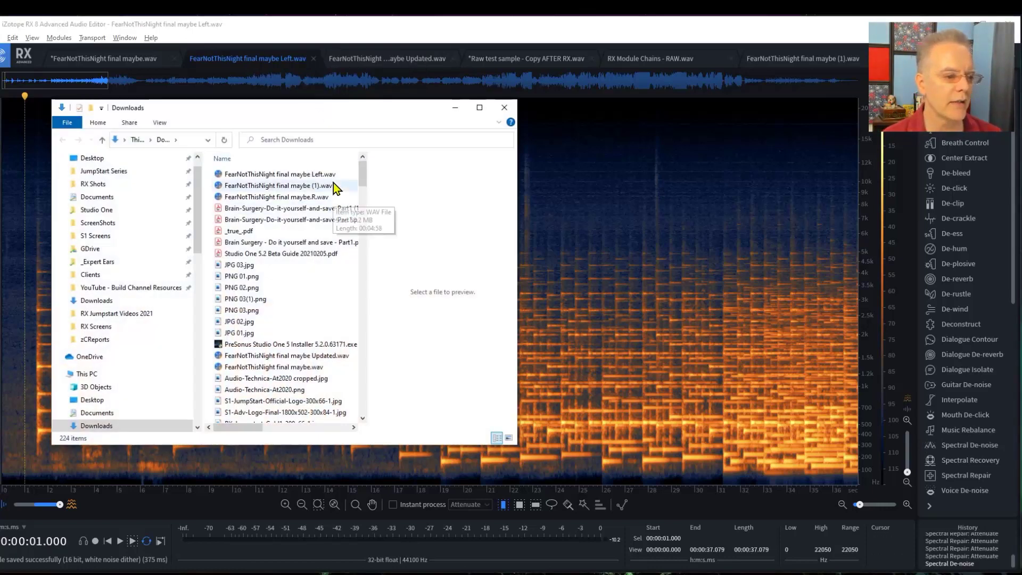
click(307, 176)
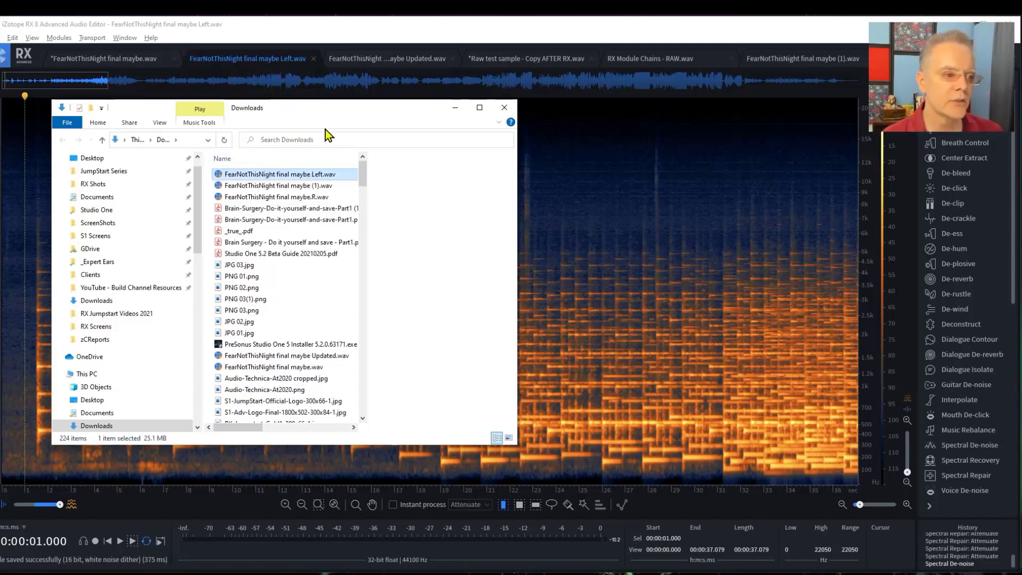
drag(335, 108, 828, 108)
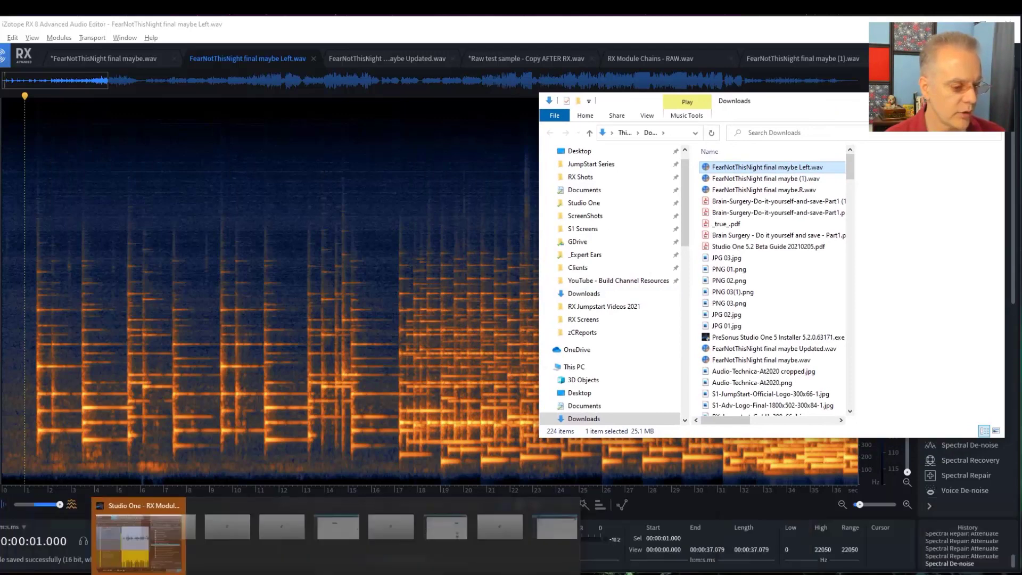
- Switch to Studio One and create a new song from the VO Gold template
click(205, 548)
click(339, 104)
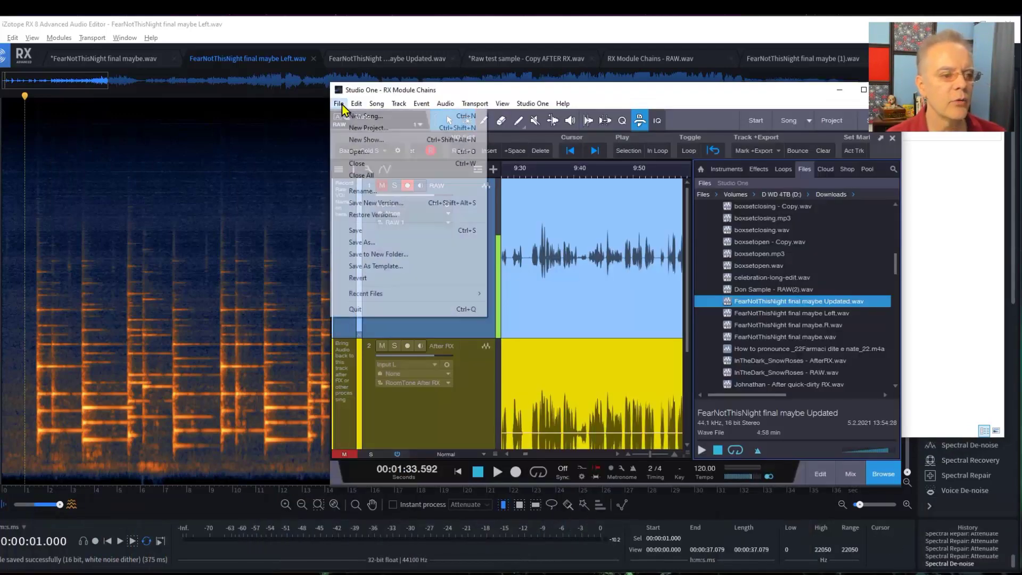
click(359, 119)
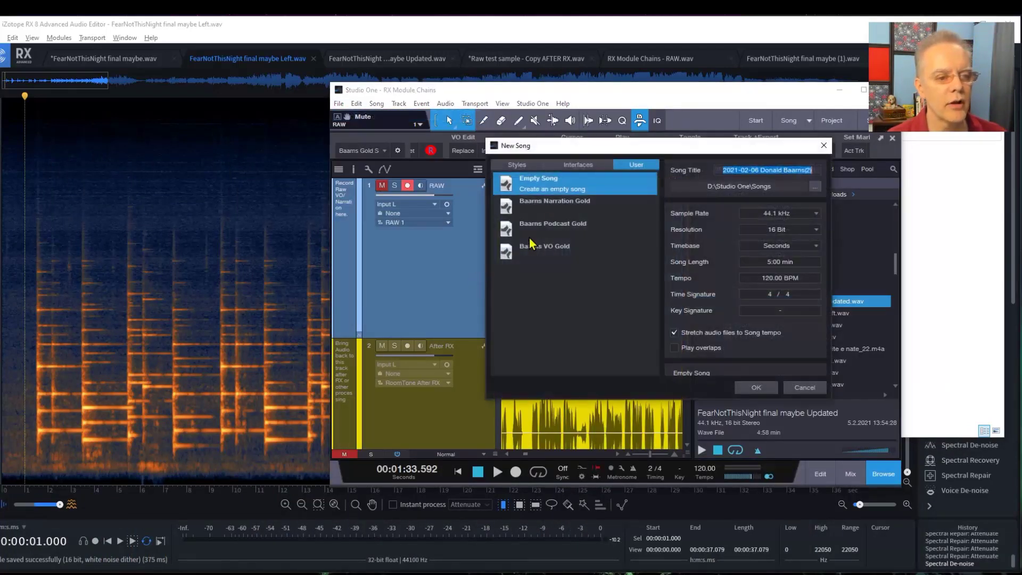
click(555, 211)
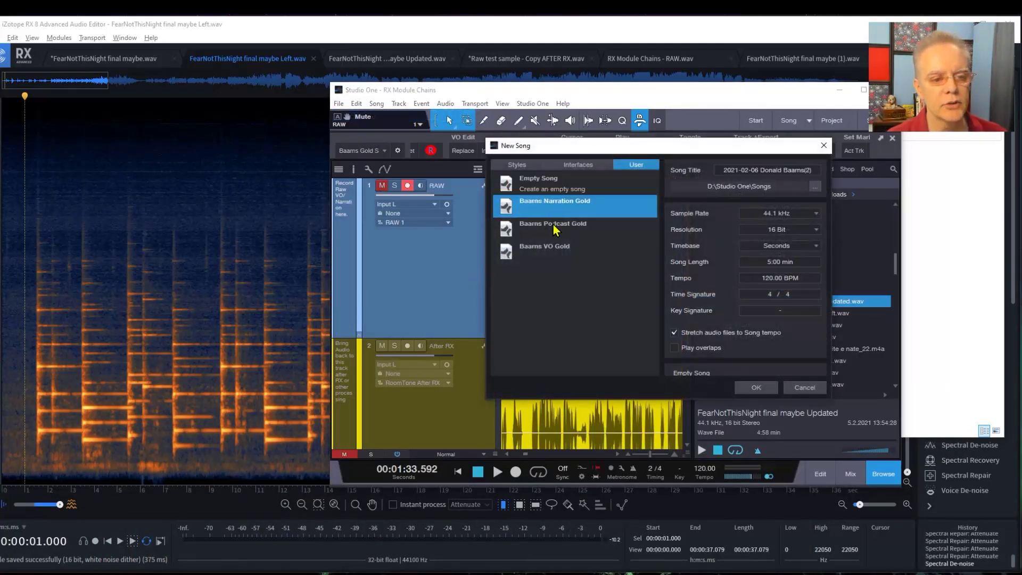
click(538, 252)
click(749, 388)
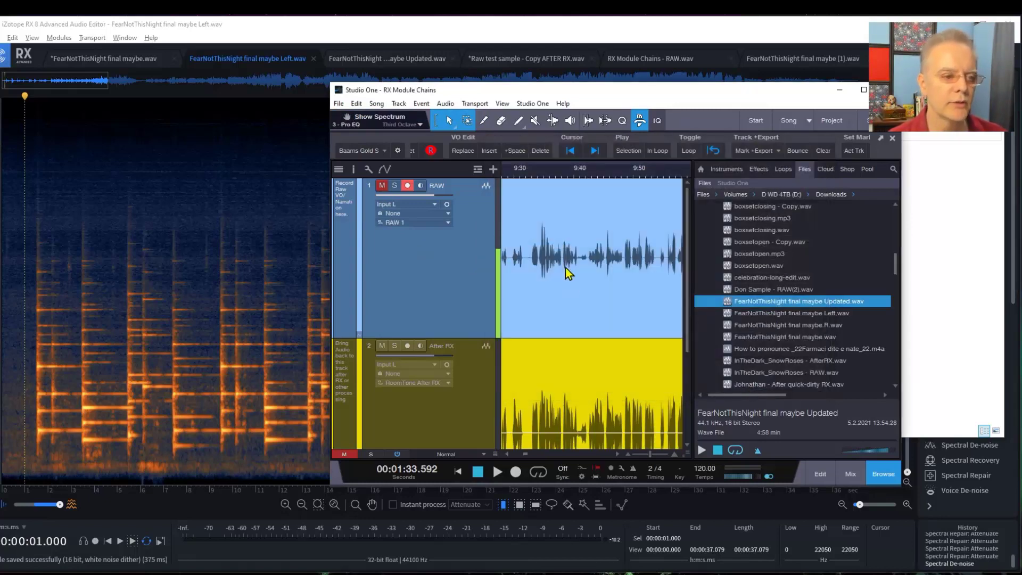
- Add FearNotThisNight final maybe Left.wav from the Downloads folder at the start of the After RX track and unmute that track
drag(577, 96, 316, 90)
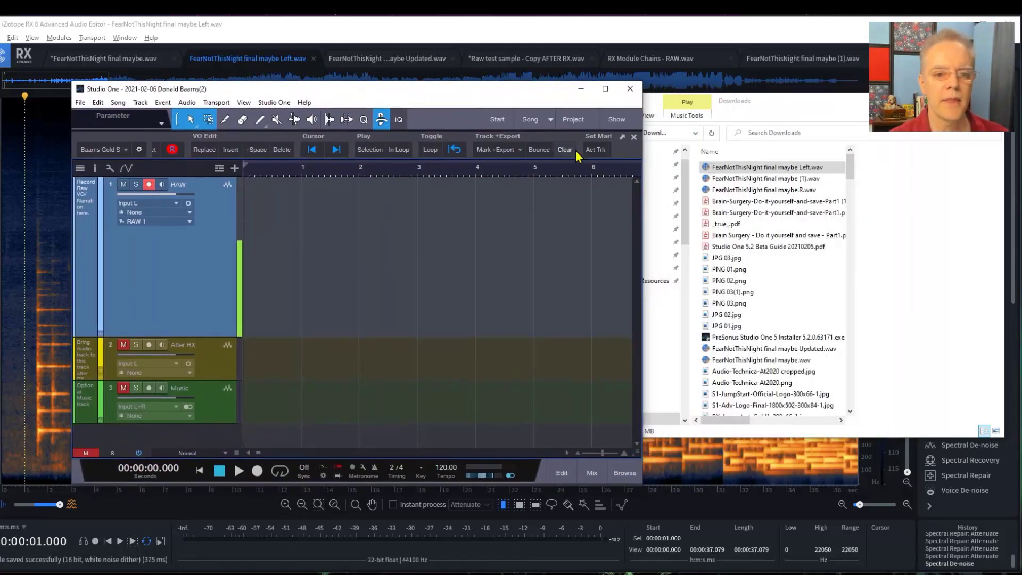
drag(727, 168, 254, 362)
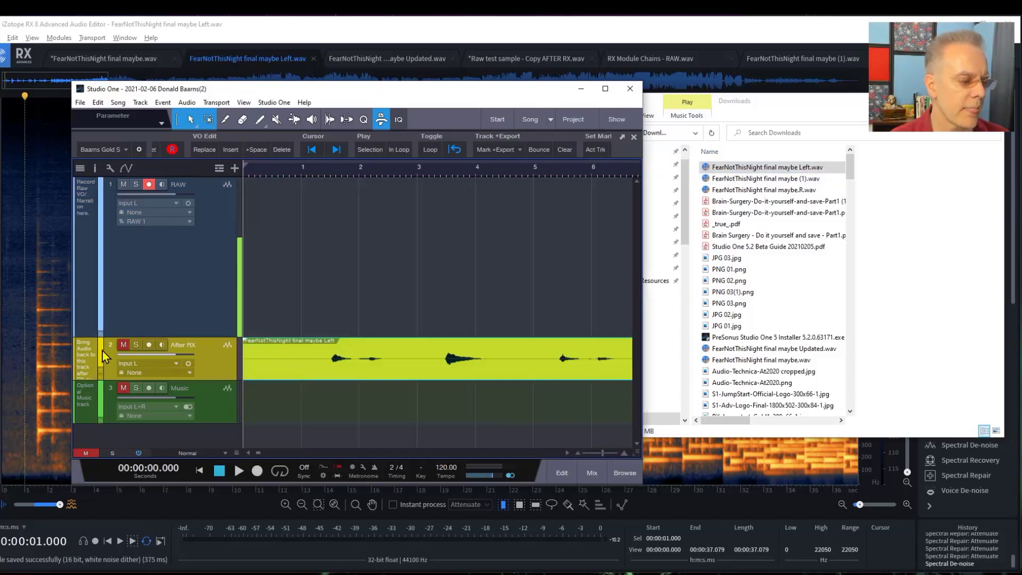
click(119, 345)
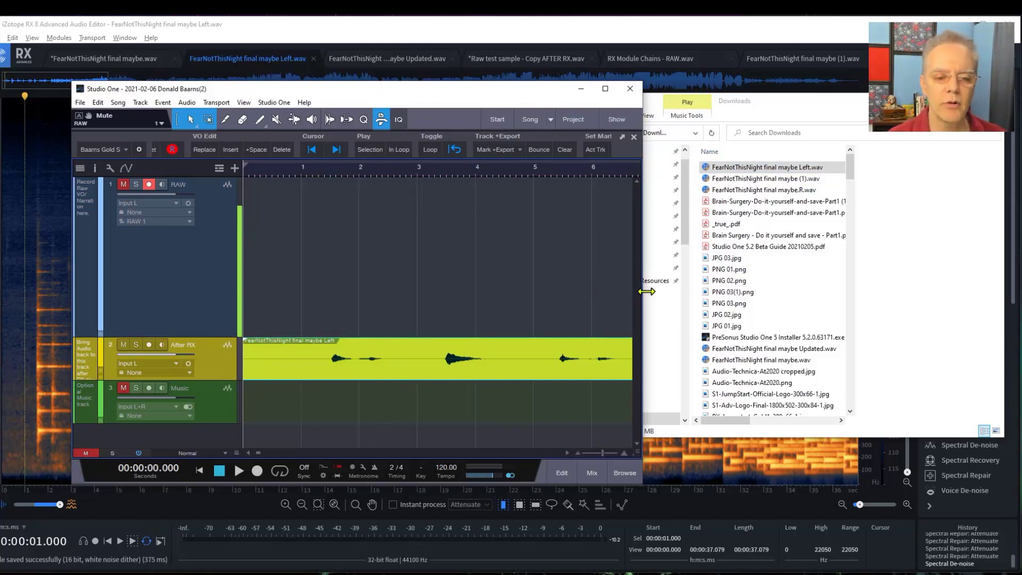
drag(643, 292, 986, 275)
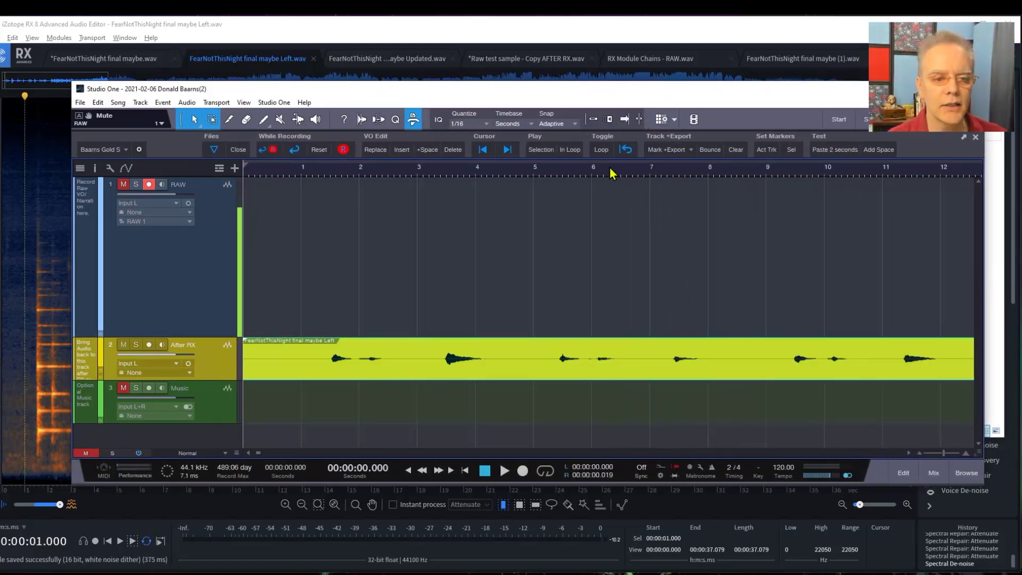
drag(600, 116, 600, 103)
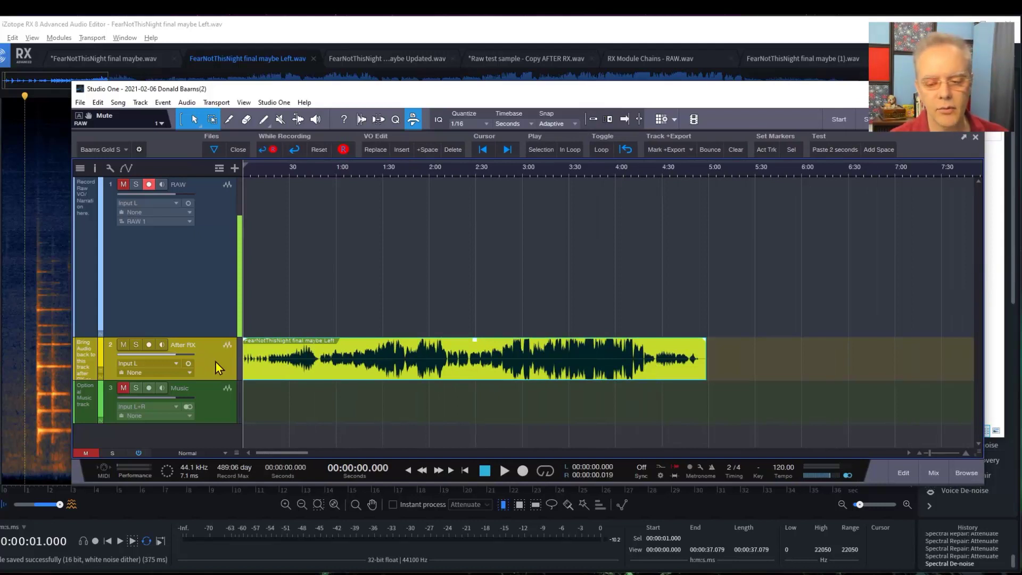
- Show the mixing console, insert a PreSonus Room Reverb on the After RX channel and move its window clear of the tracks
key(F3)
drag(588, 335, 861, 95)
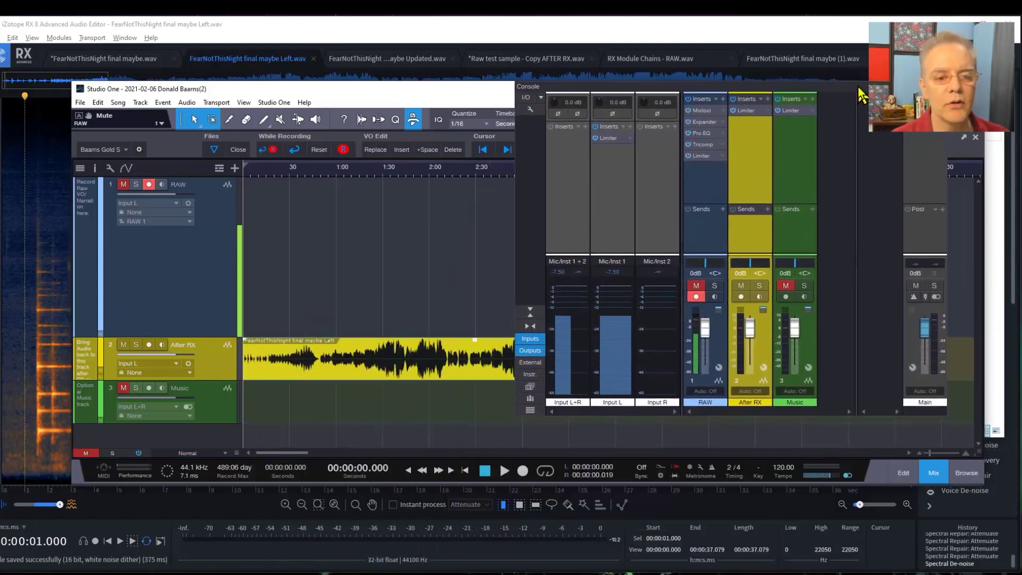
click(768, 99)
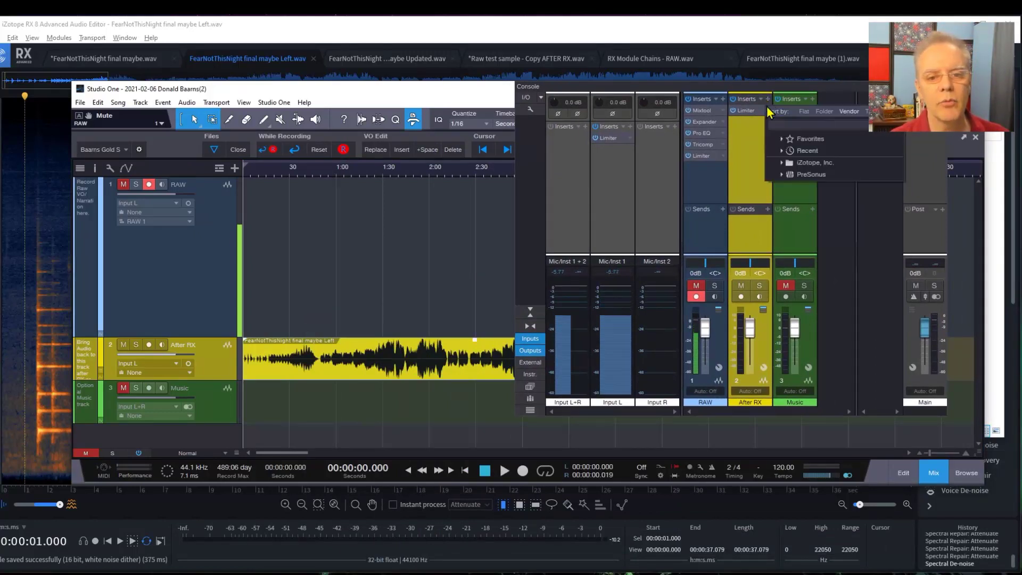
click(801, 175)
scroll(809, 298, down, 5)
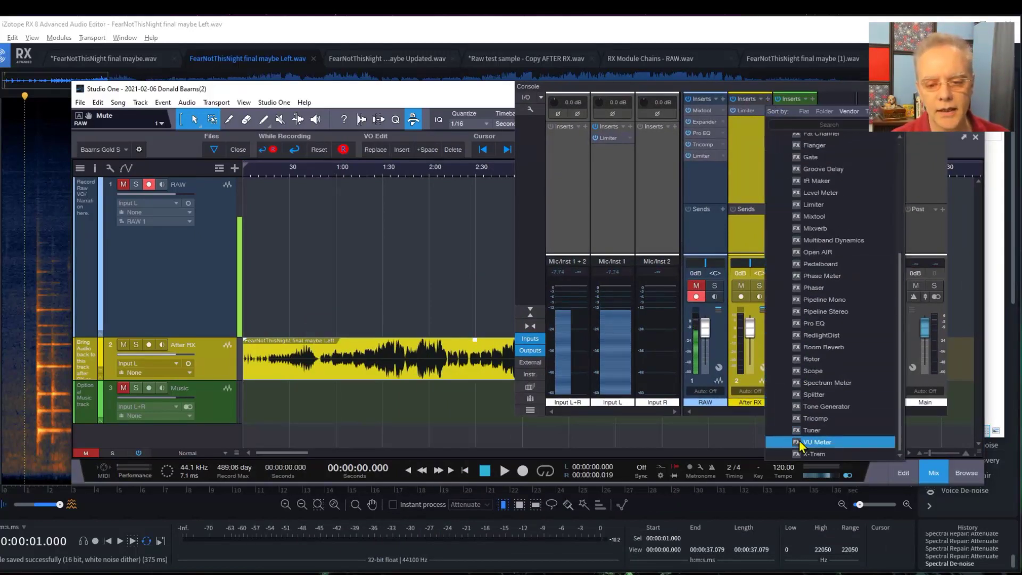
click(822, 347)
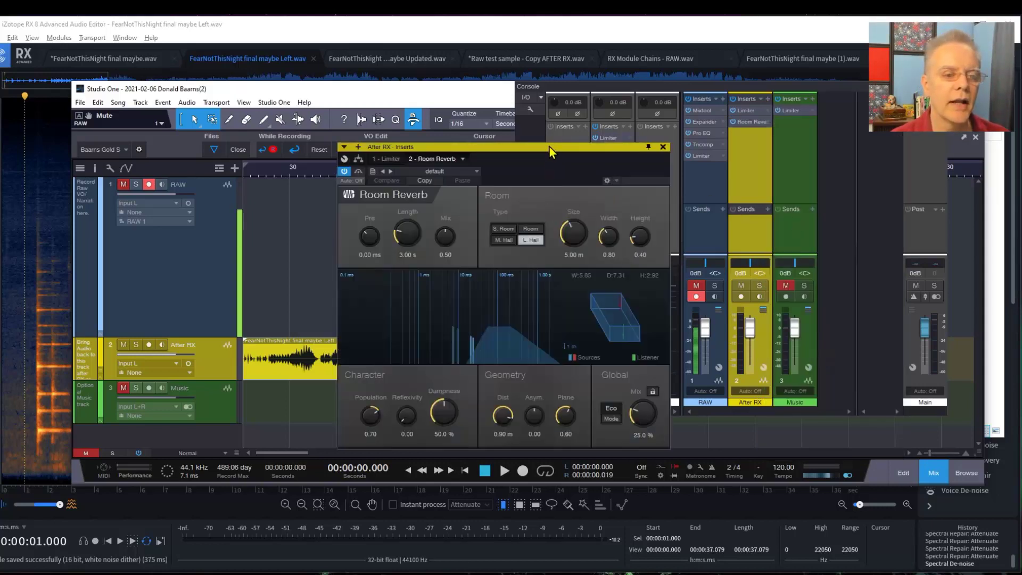
drag(566, 149, 641, 84)
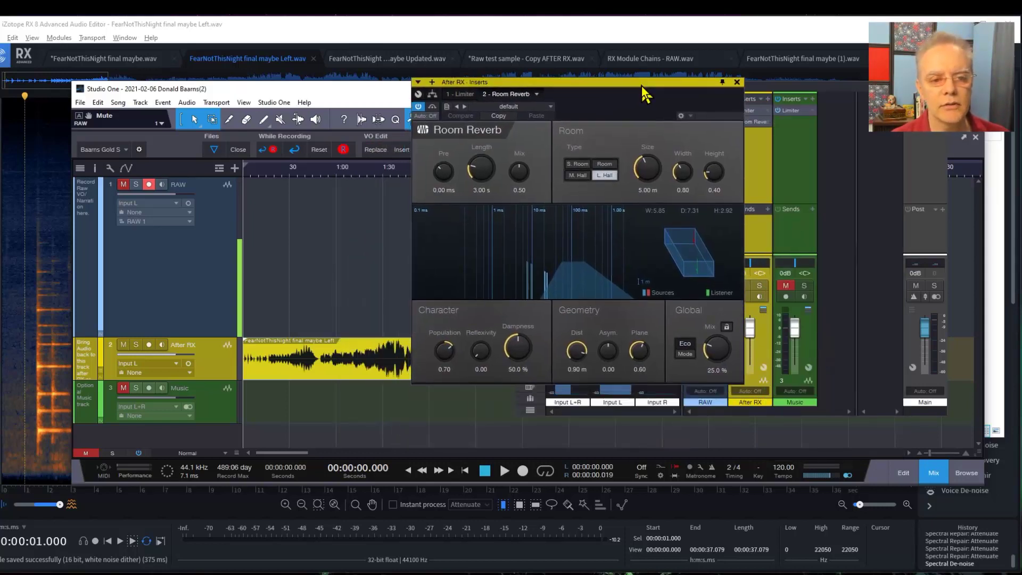
- Listen to the song with the default reverb from the start and from about 38 seconds, and move the reverb window aside
key(space)
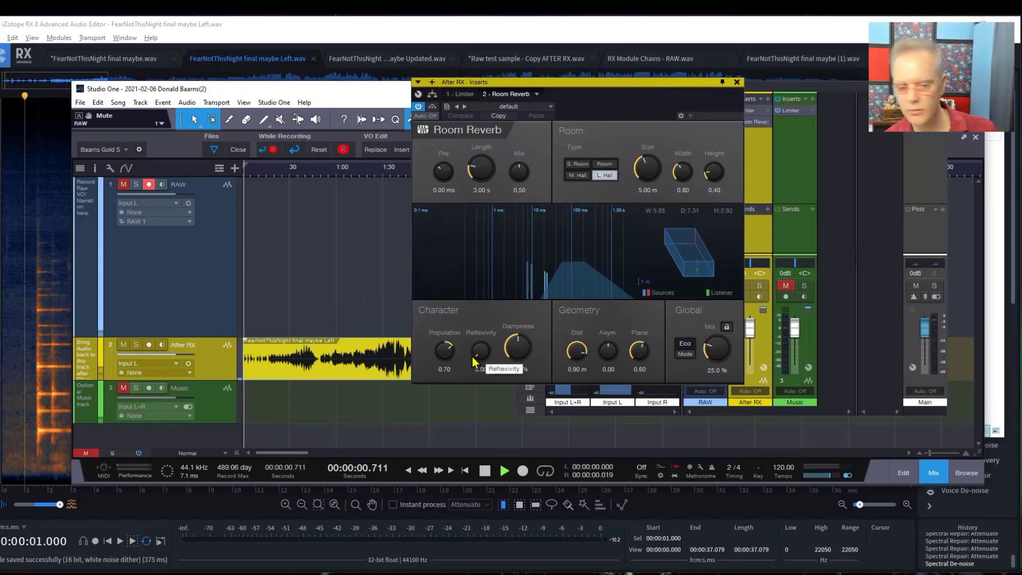
key(space)
click(303, 266)
key(space)
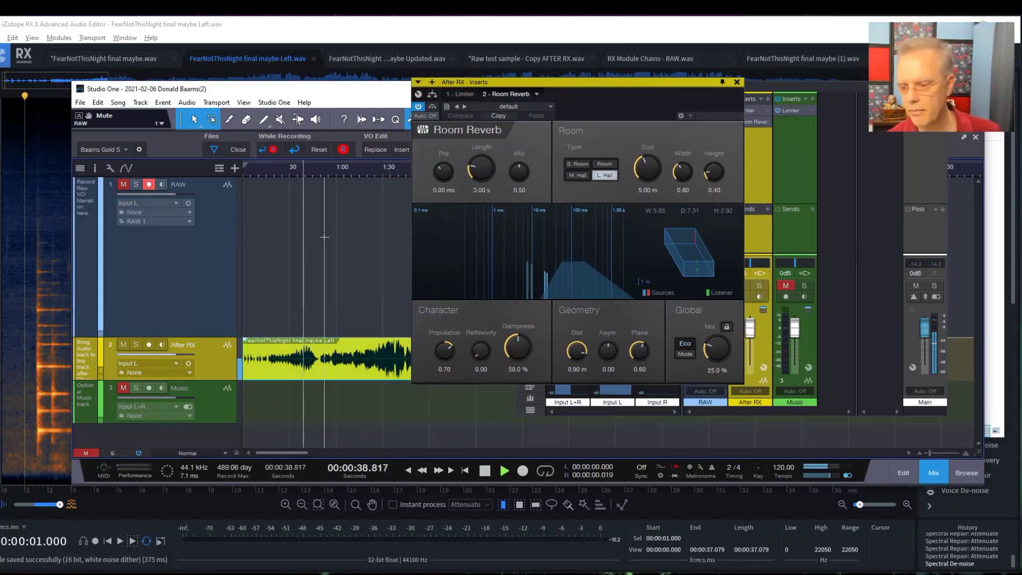
key(space)
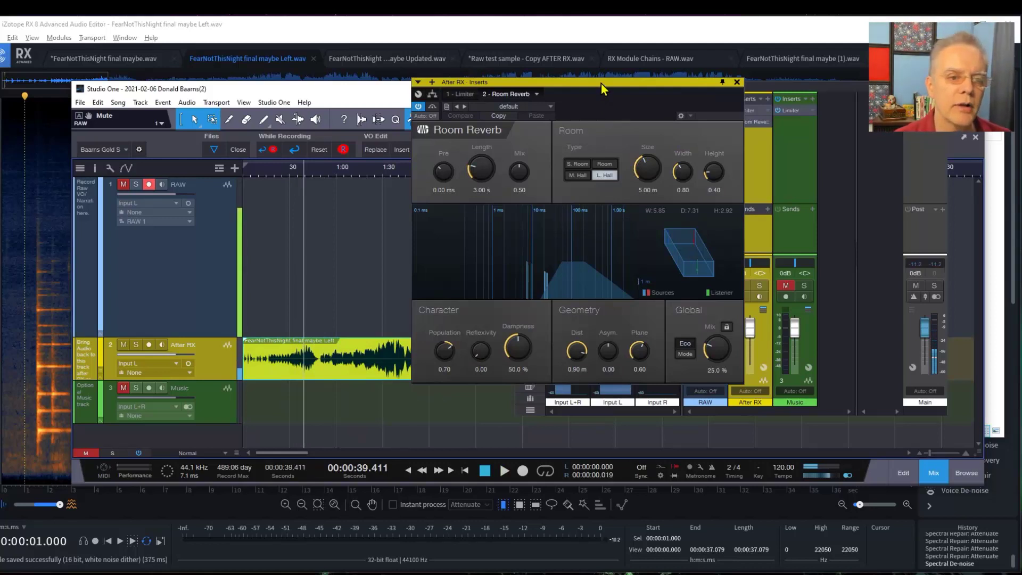
drag(601, 84, 745, 99)
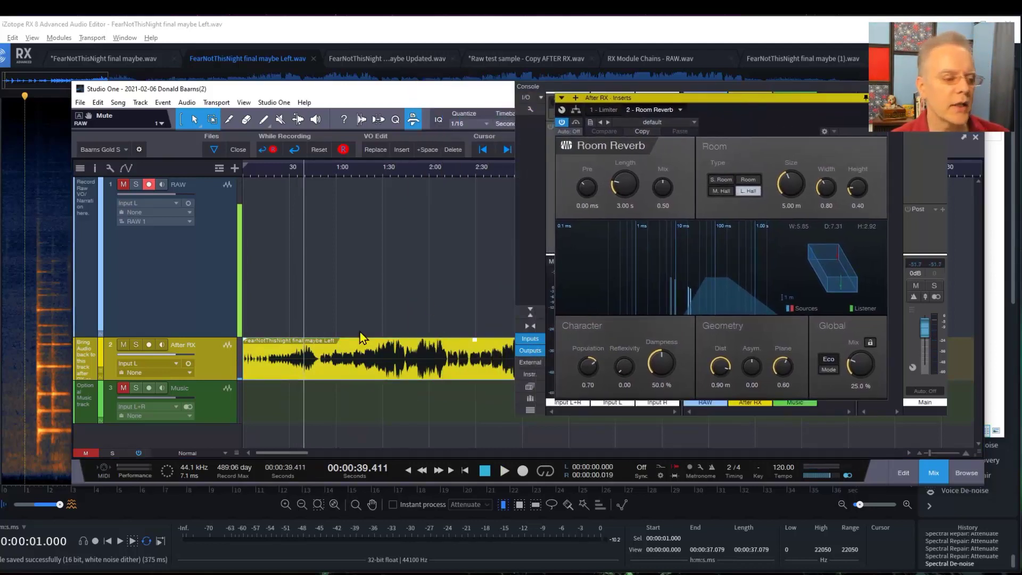
- Listen to the reverb again from around 0:45, stop playback and return the playhead to about 2 seconds
click(311, 178)
key(space)
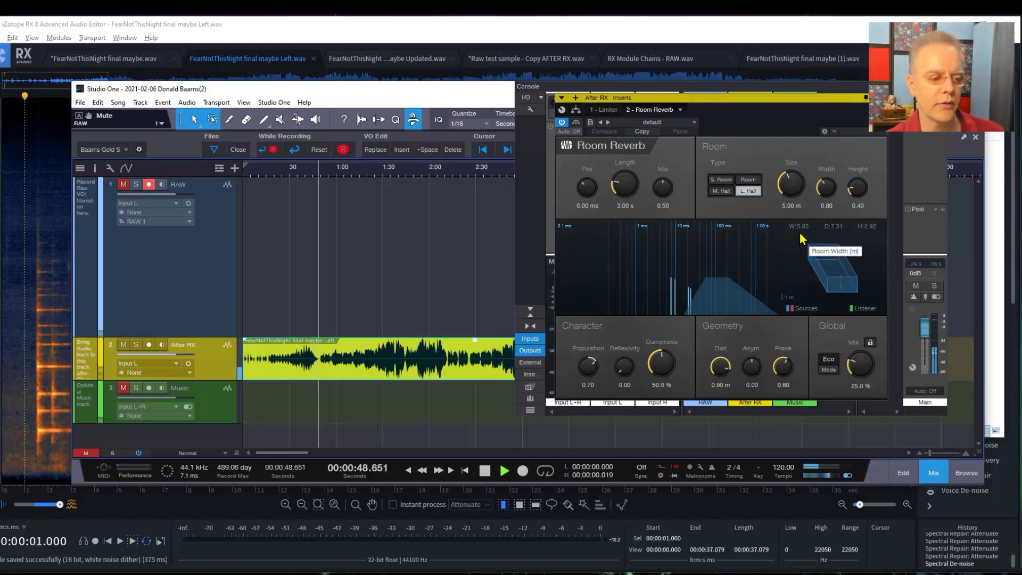
key(space)
click(407, 174)
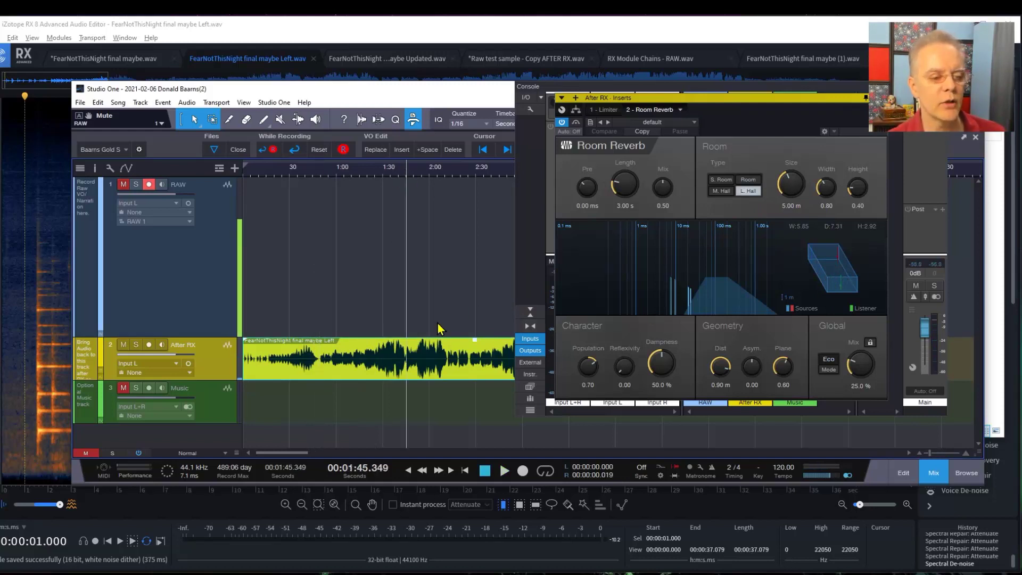
click(252, 172)
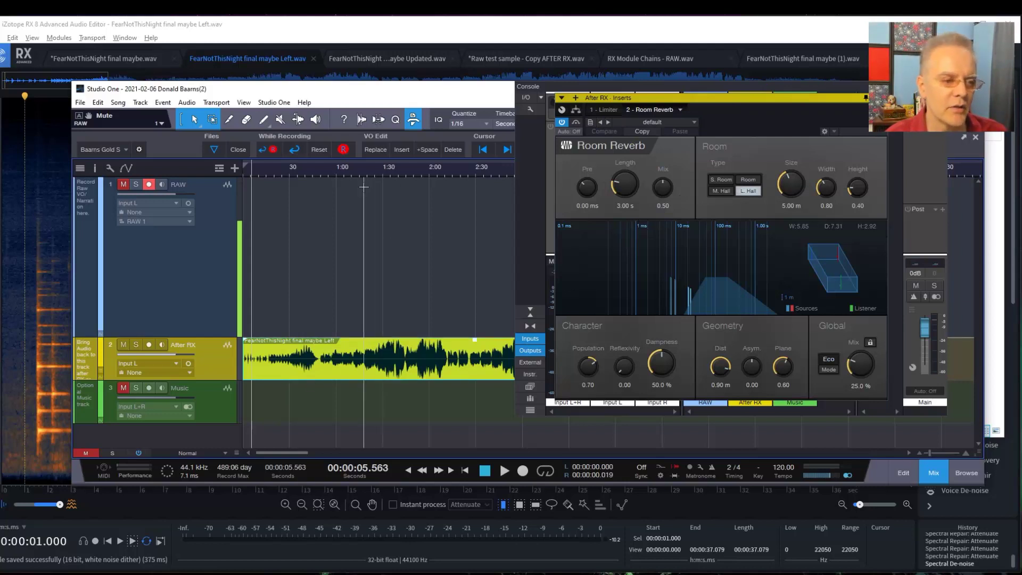
click(248, 180)
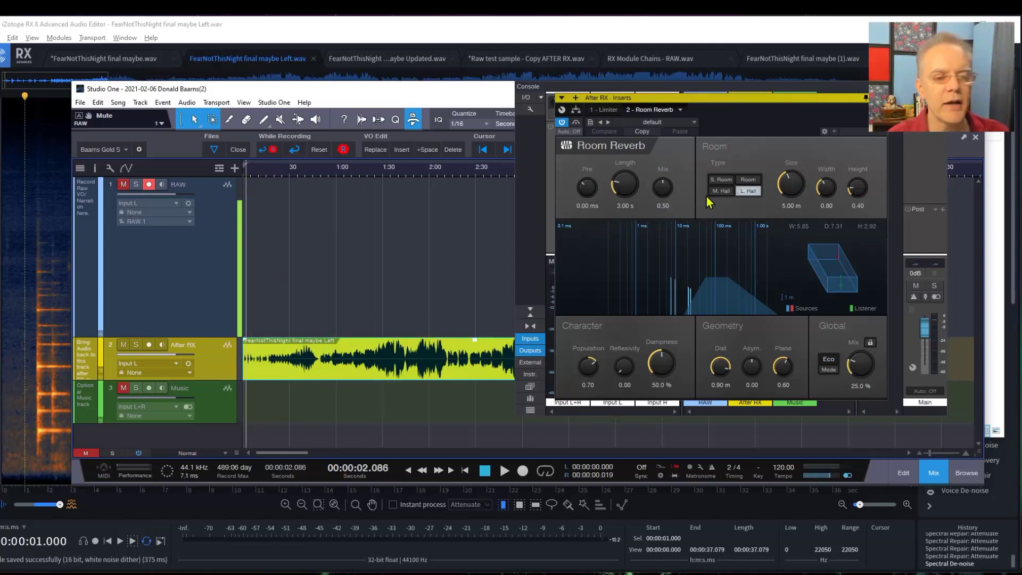
- Audition the Scoring Stage, Recital Hall and Catacombs presets of Room Reverb, settle on Cold Cellar and stop playback
click(685, 124)
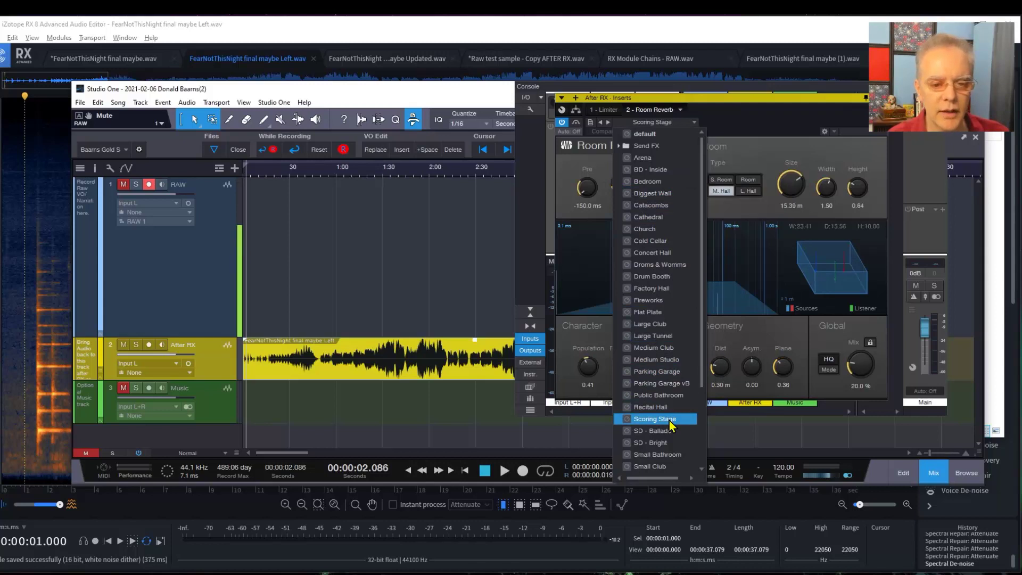
click(256, 173)
key(space)
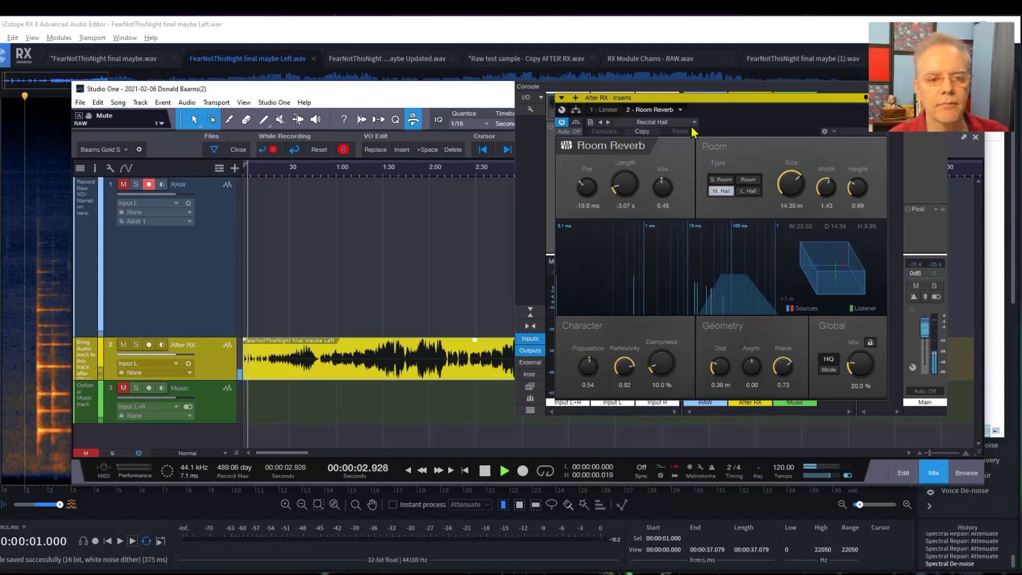
click(661, 122)
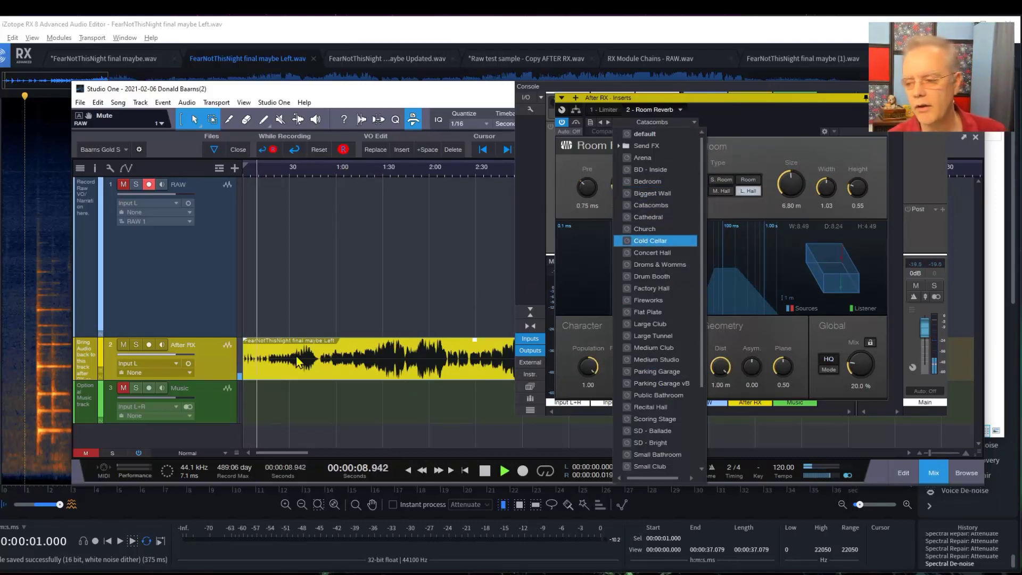
key(Up)
key(Up)
key(Up)
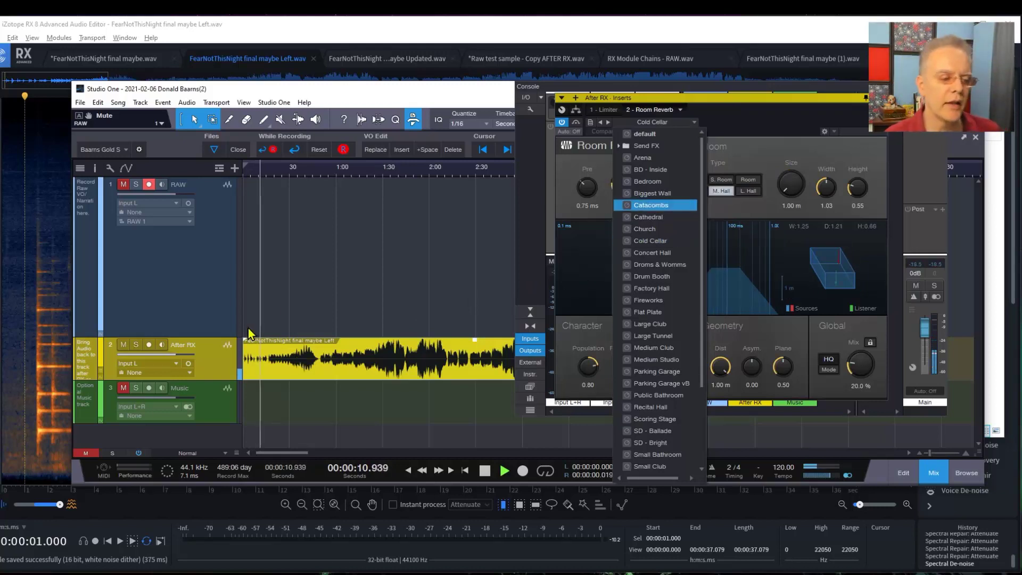
click(269, 337)
key(space)
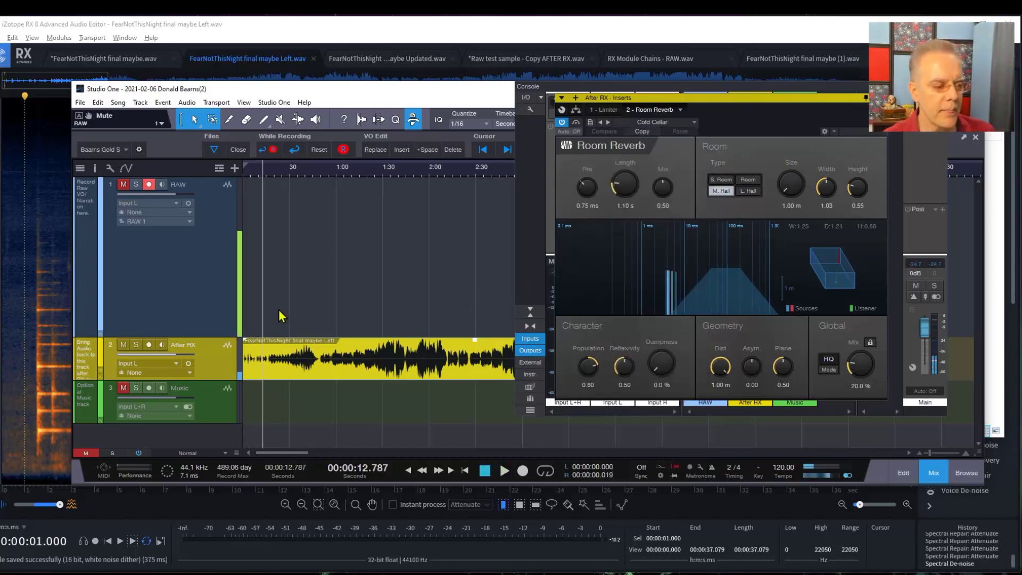
- Leave the reverb preset unchanged and close both the Room Reverb window and the mixing console
click(683, 126)
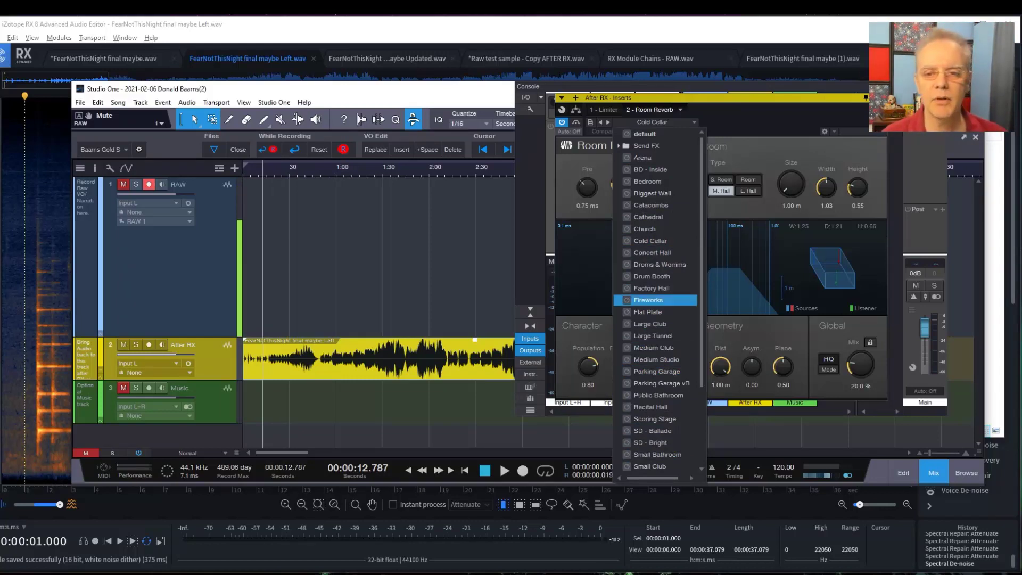
key(Escape)
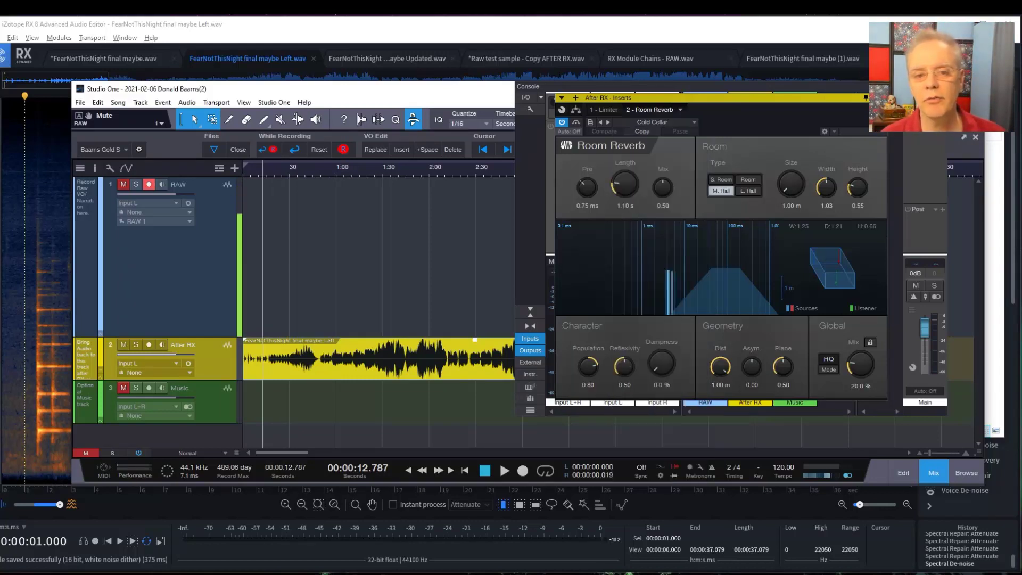
click(881, 98)
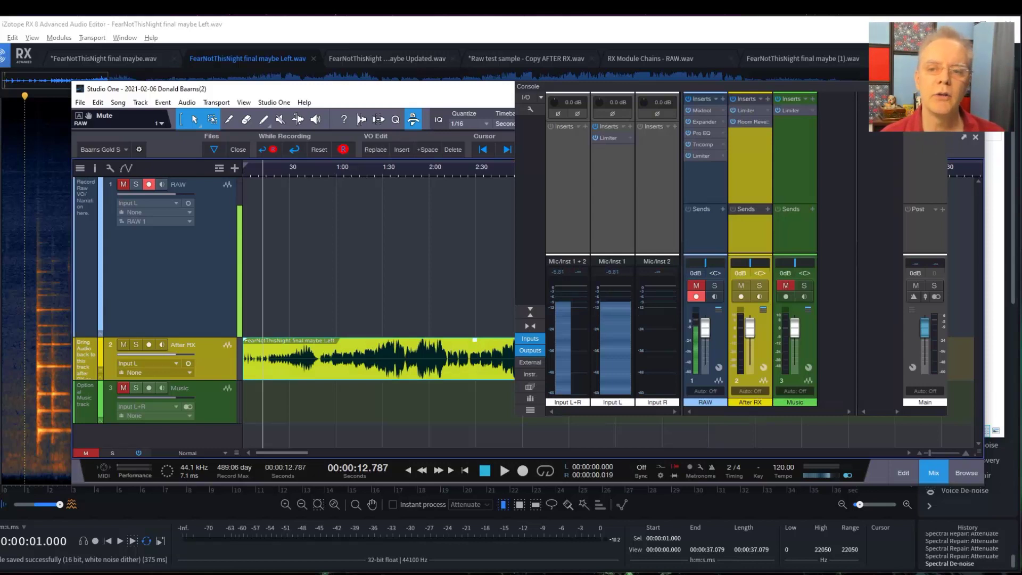
key(F3)
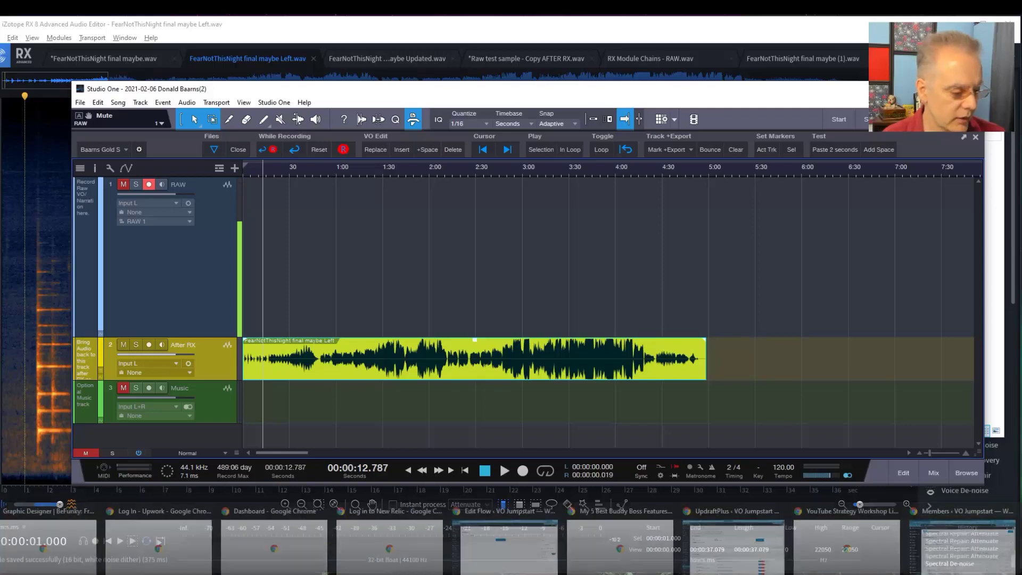
- Switch back to iZotope RX, place the playhead at about 16.48 seconds and show the whole song in the spectrogram
click(95, 574)
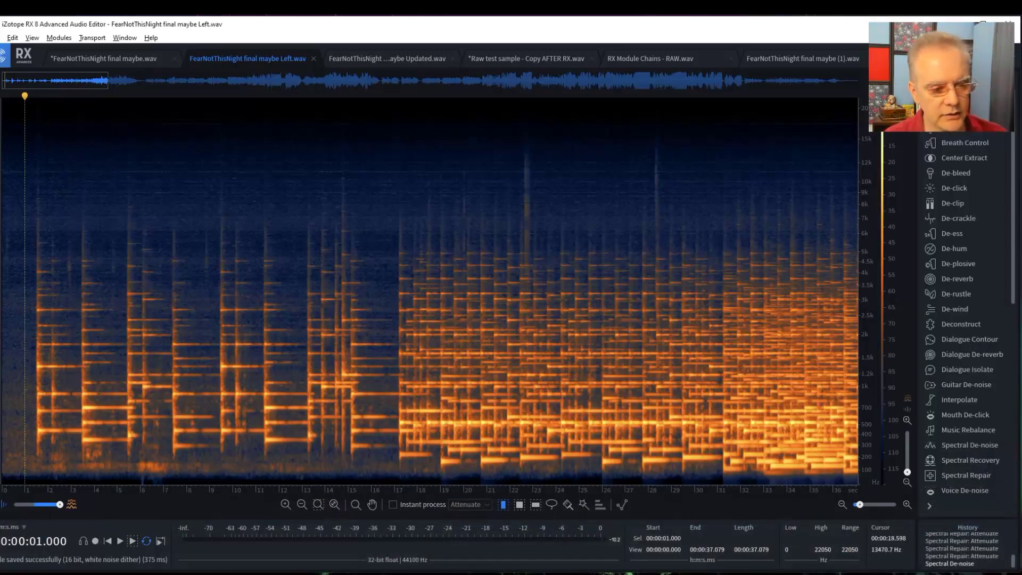
click(383, 154)
scroll(383, 155, down, 4)
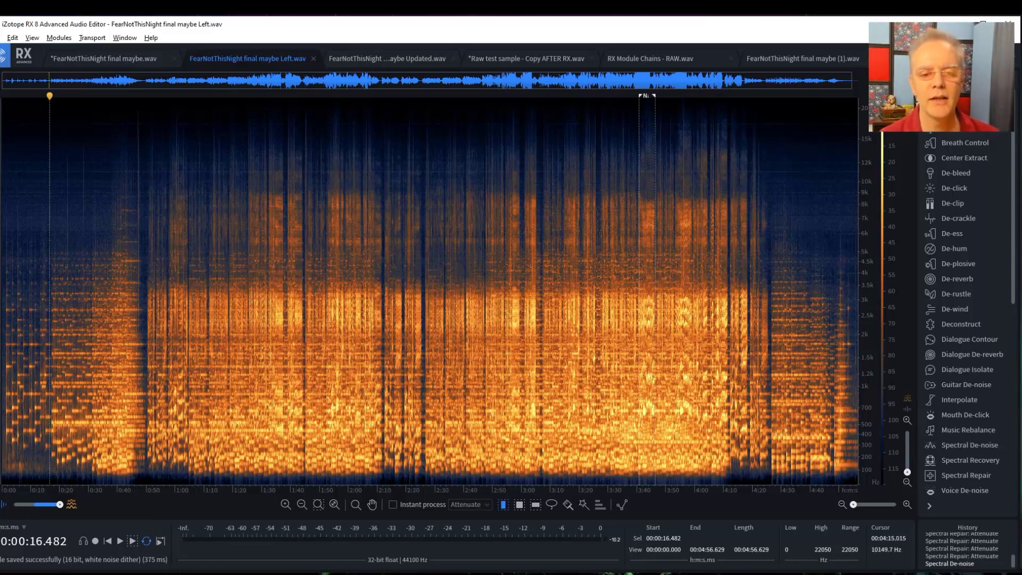
click(742, 176)
right_click(240, 61)
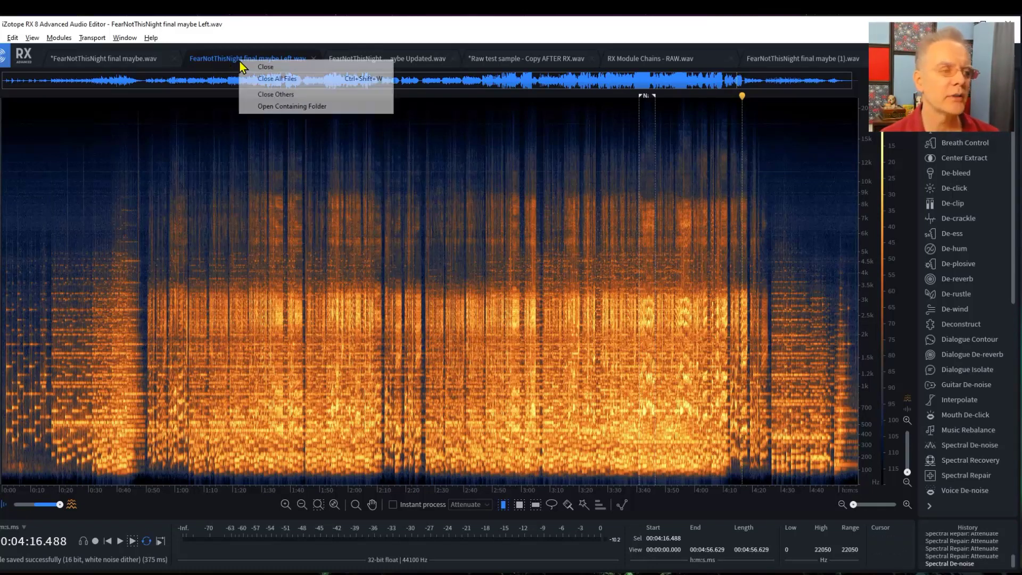
click(312, 221)
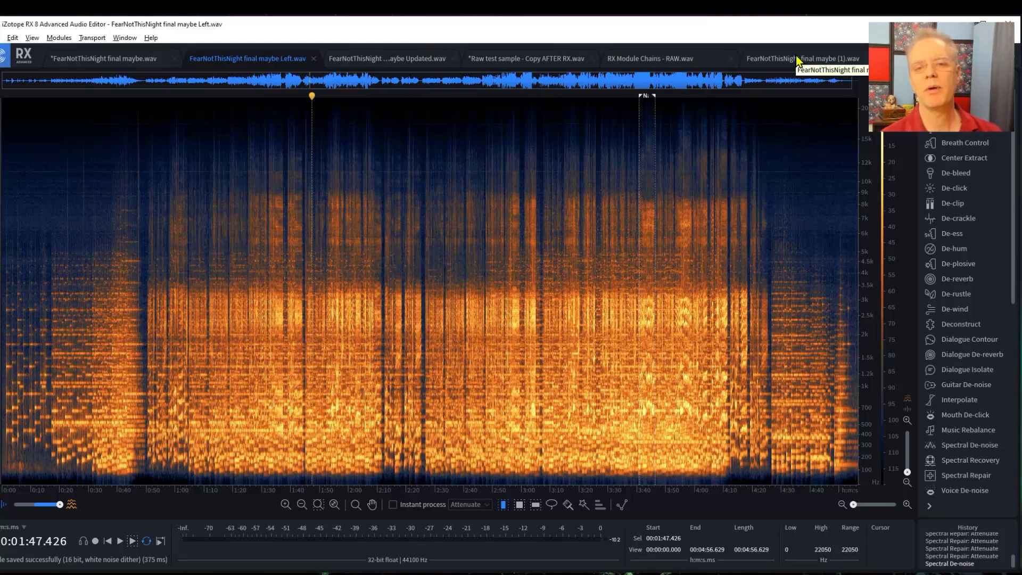
- Open the containing folder of Raw test sample - Copy AFTER RX.wav, look at it and close it again
right_click(646, 60)
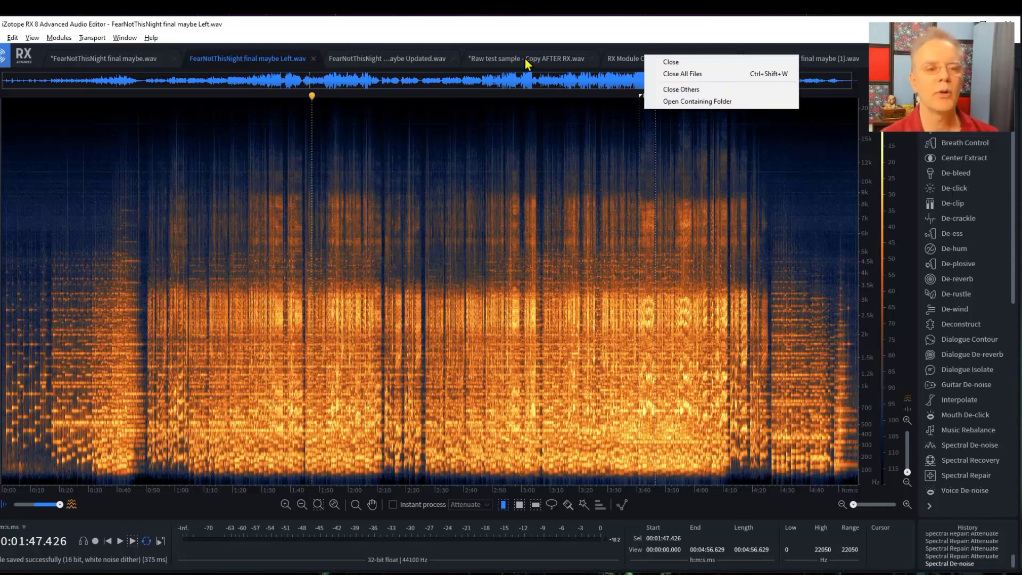
click(563, 60)
right_click(563, 60)
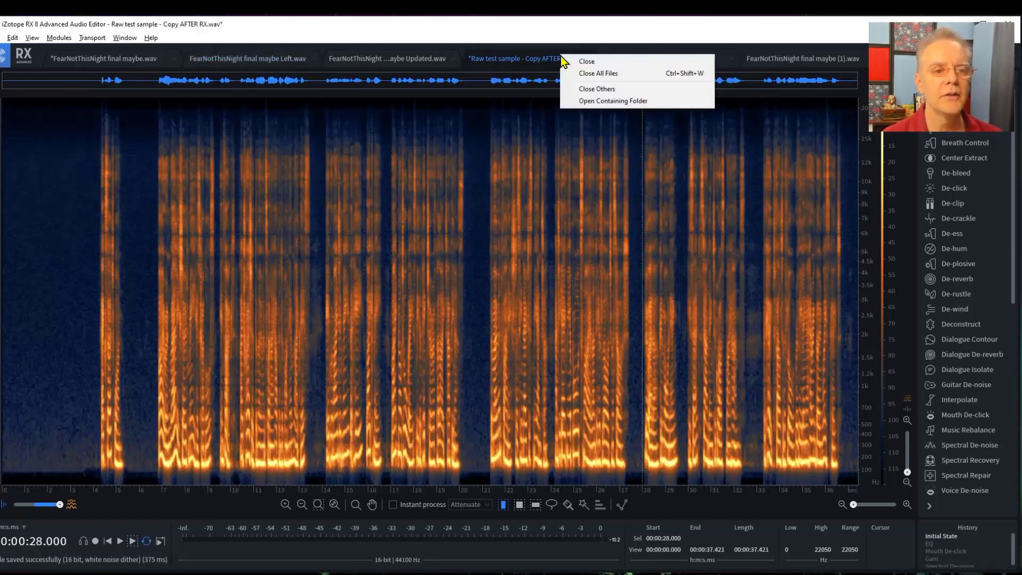
click(604, 102)
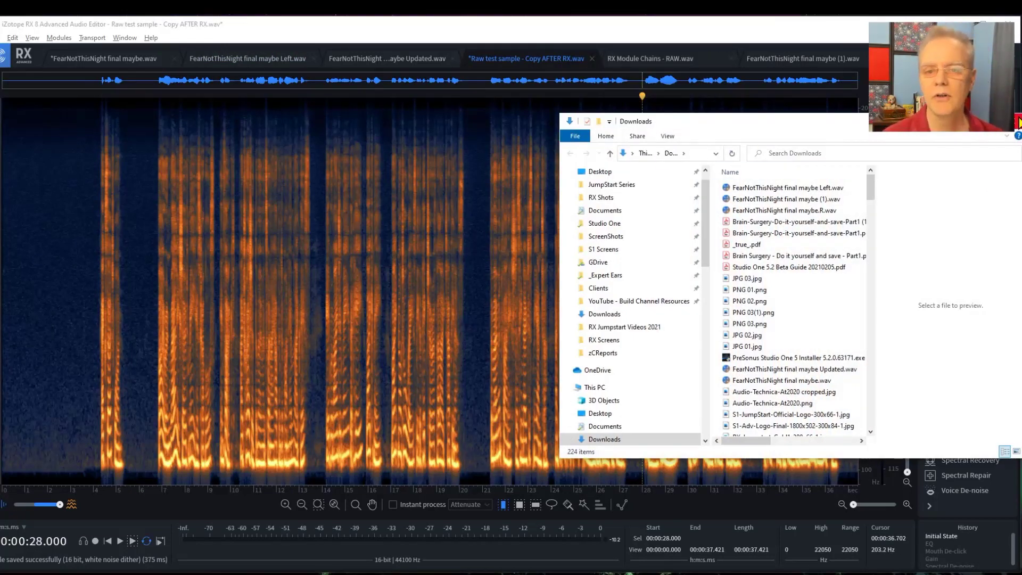
click(1019, 121)
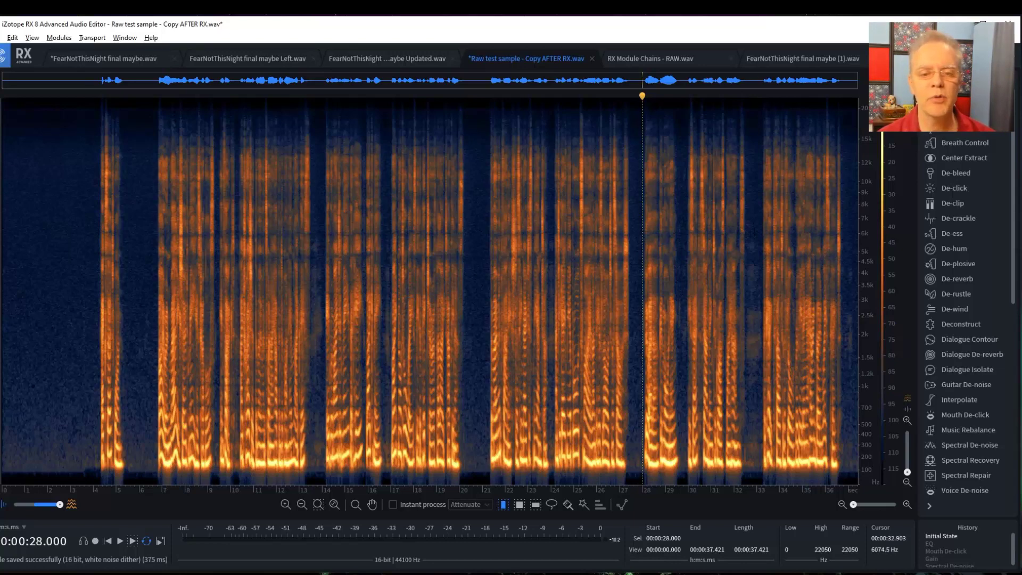
- Return to FearNotThisNight final maybe Left.wav and place the playhead at about 23.45 seconds
click(756, 232)
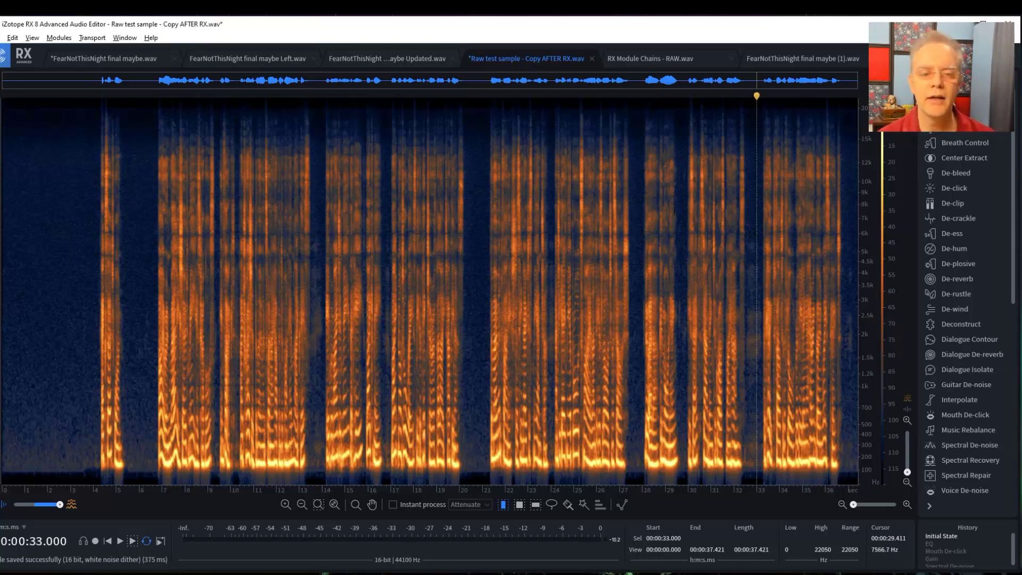
click(683, 215)
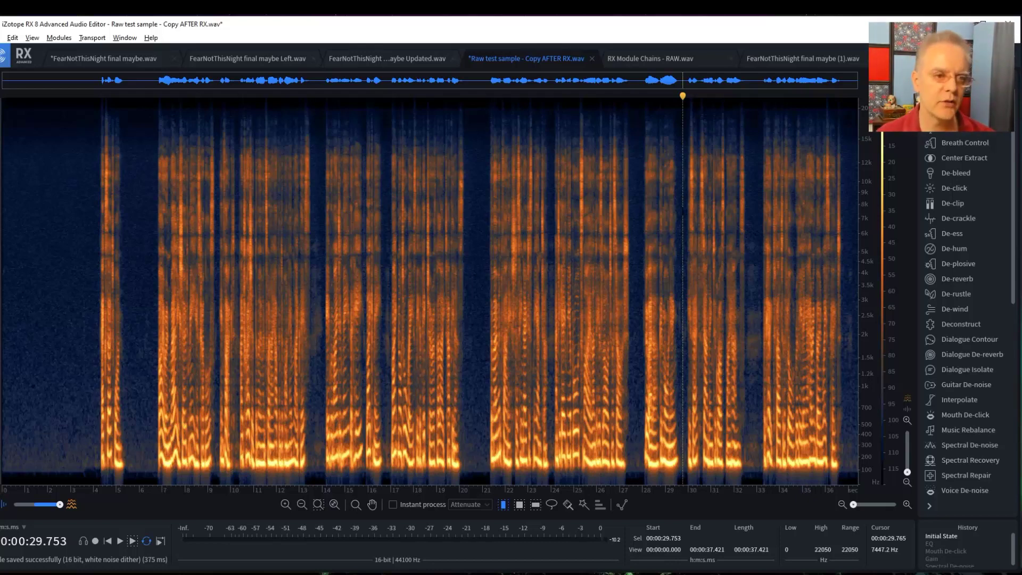
click(248, 59)
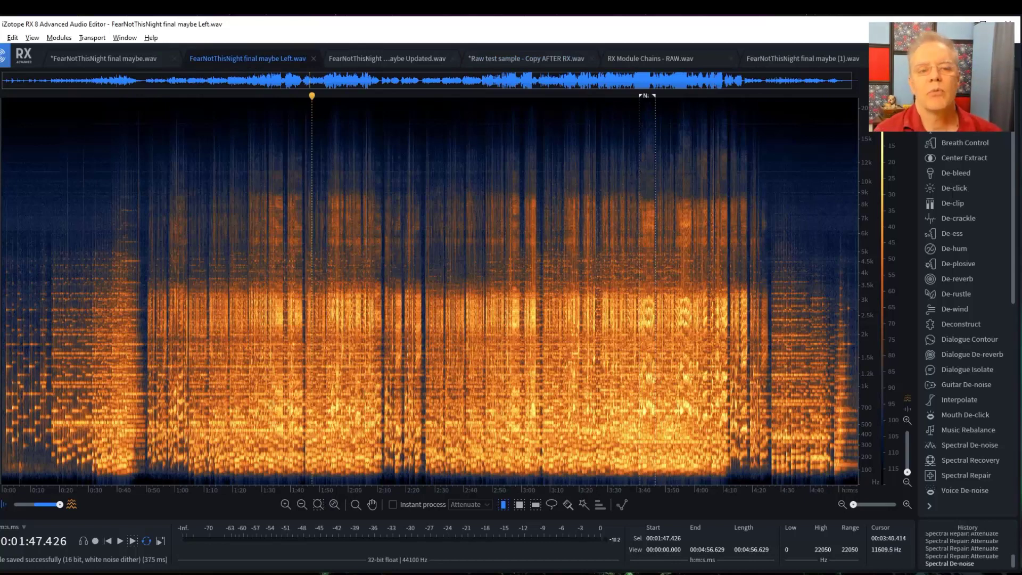
click(640, 170)
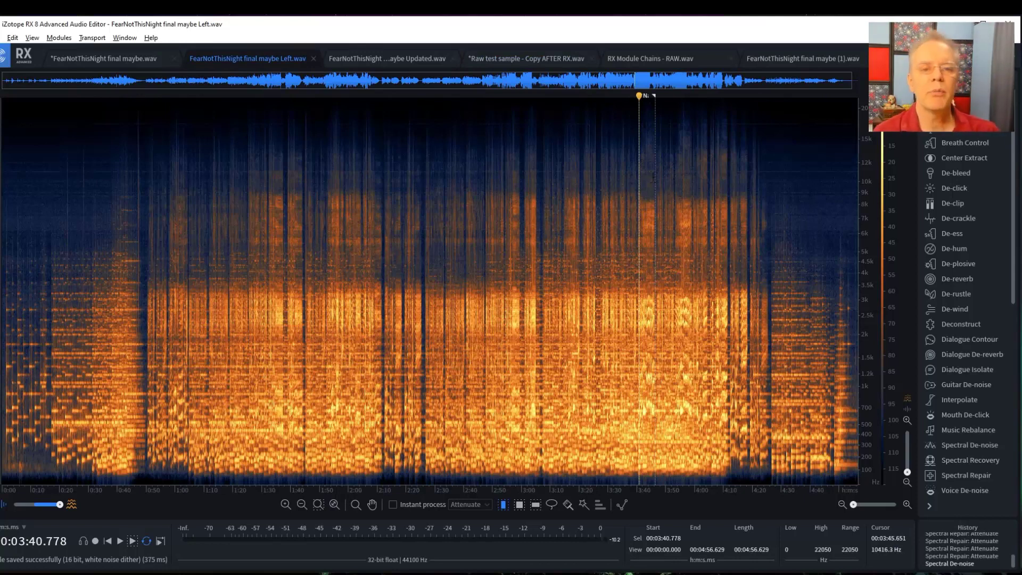
click(69, 209)
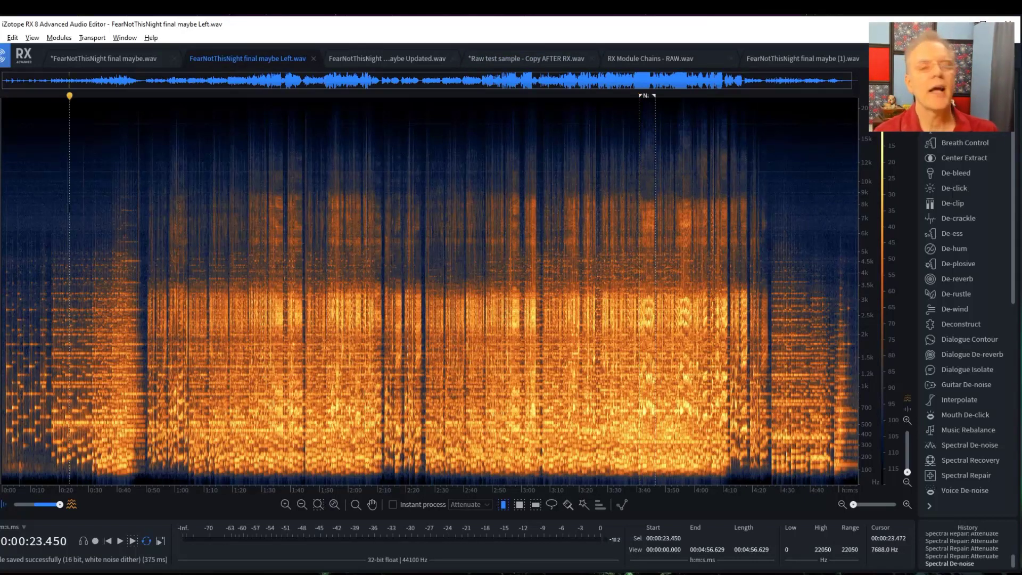